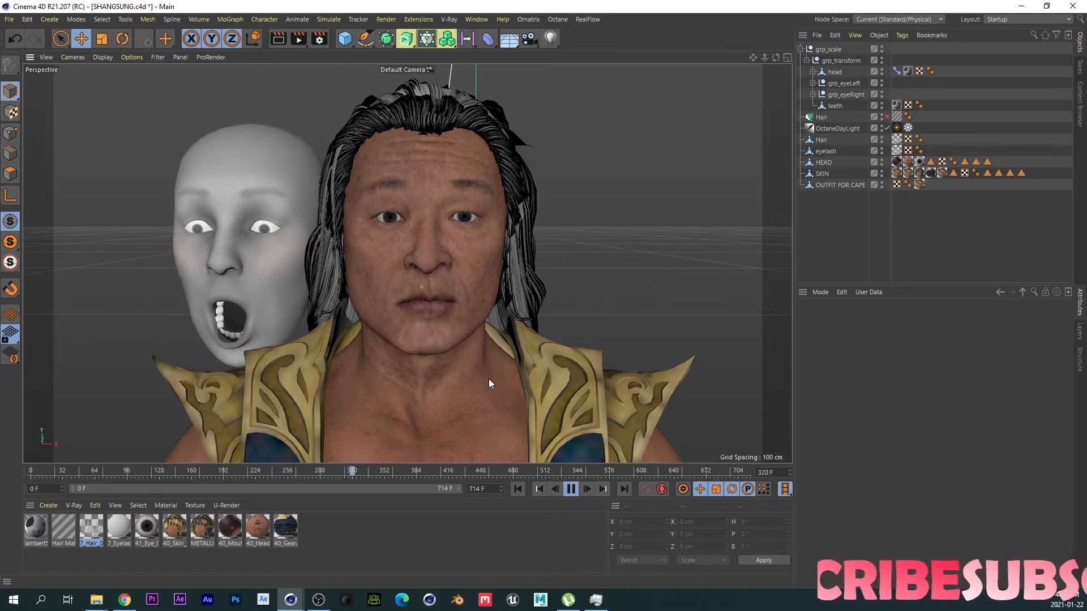
Step: Stop the animation playback, return to frame 0, and frame the grey head and the character's head together
click(570, 490)
click(518, 489)
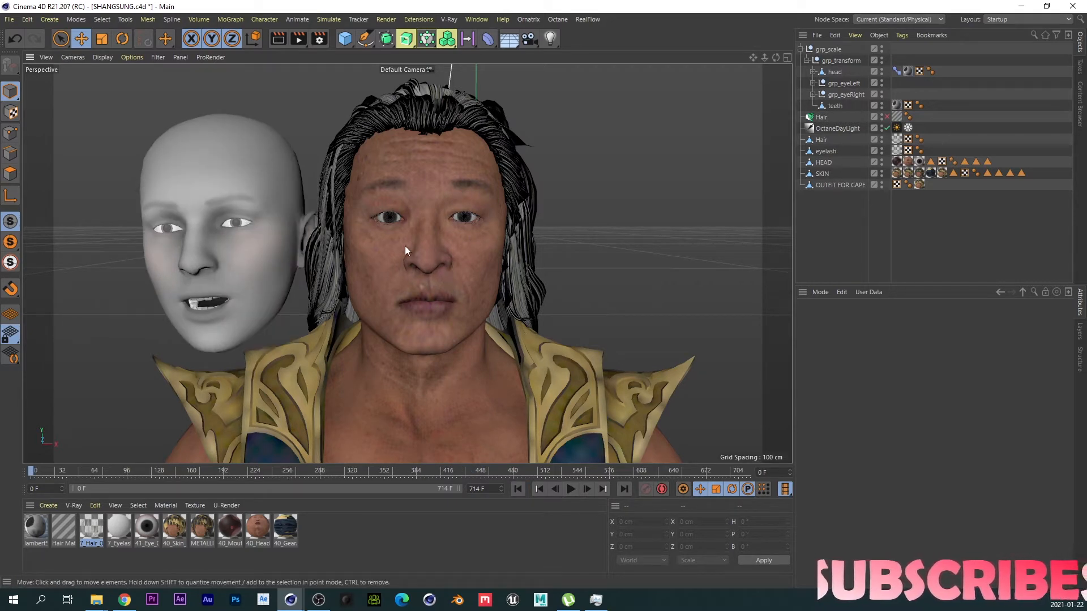
alt+right_drag(401, 226, 428, 219)
alt+middle_drag(428, 219, 420, 288)
alt+right_drag(420, 287, 412, 274)
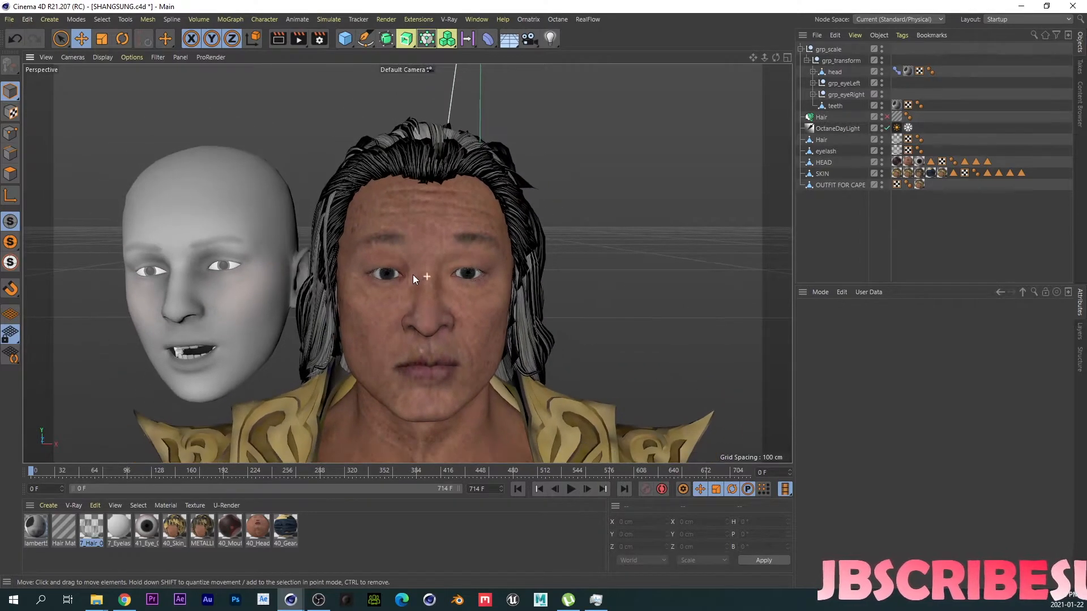
alt+middle_drag(413, 274, 415, 258)
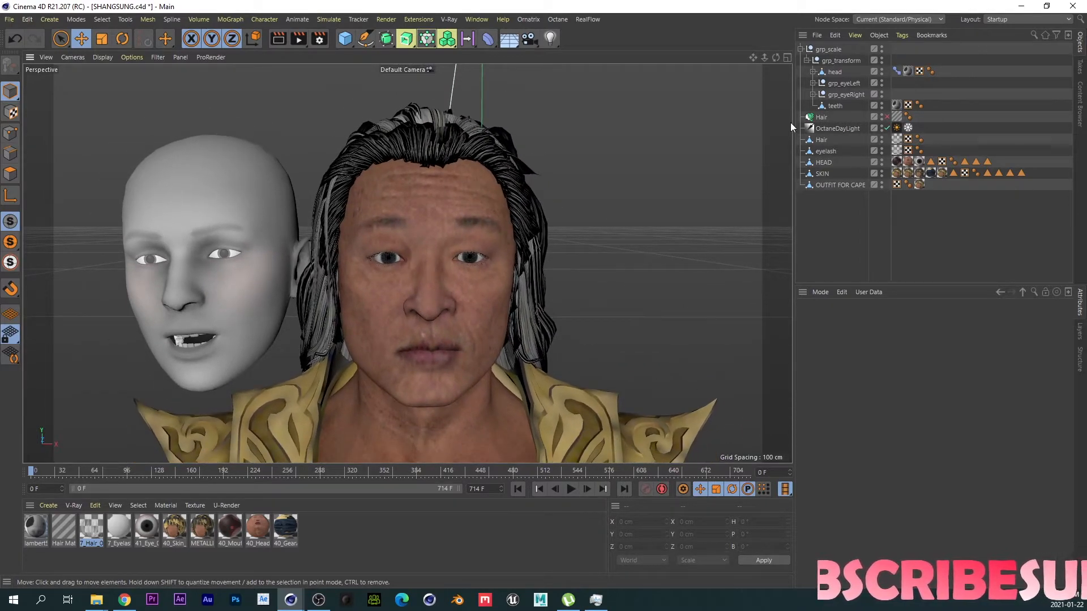
Step: Reorder the object list with OctaneDayLight at the very top and HEAD directly above the Hair polygon mesh
click(897, 71)
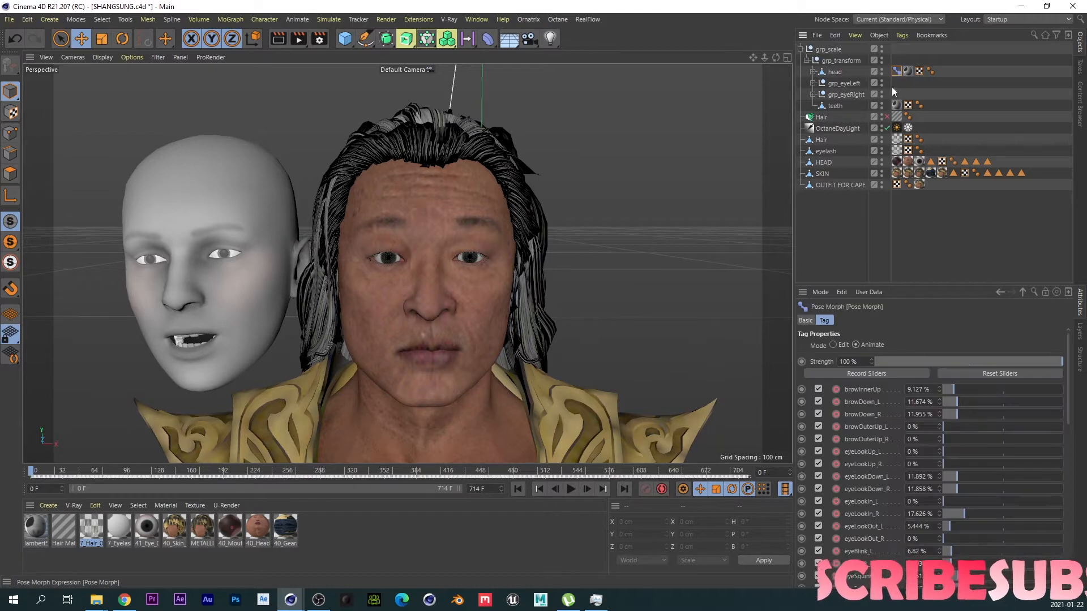
click(826, 162)
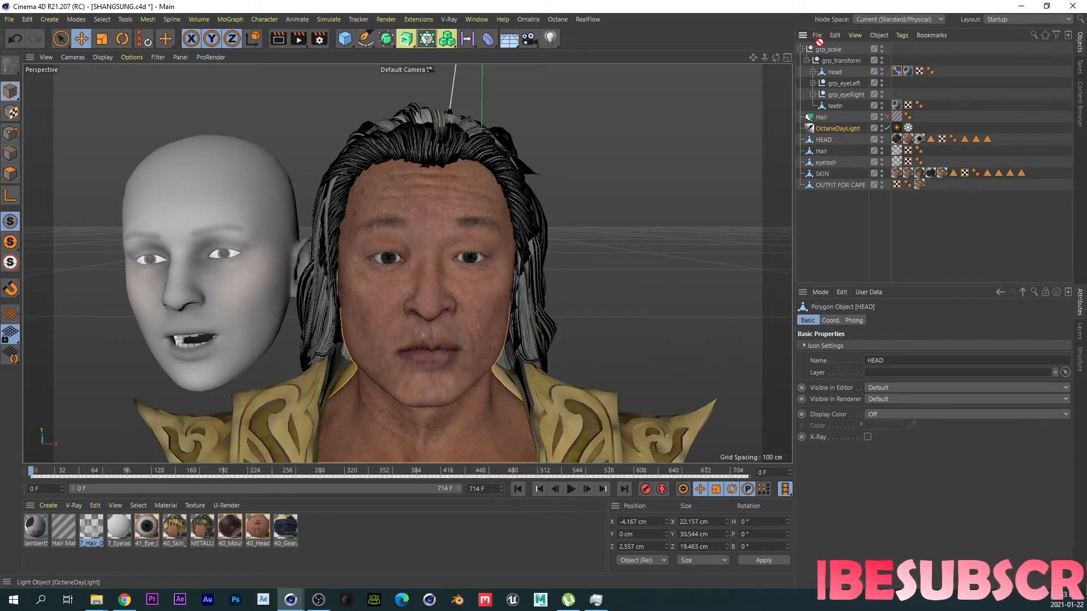
Step: Render a preview of both heads in the Octane Live Viewer and move the preview window out of the way
click(557, 20)
click(572, 32)
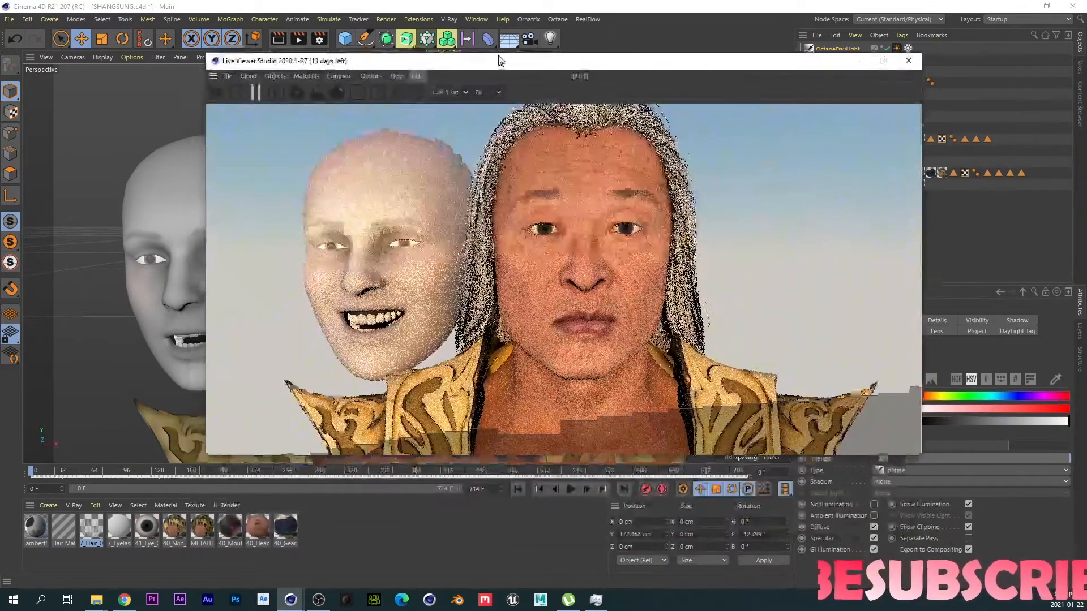
click(260, 89)
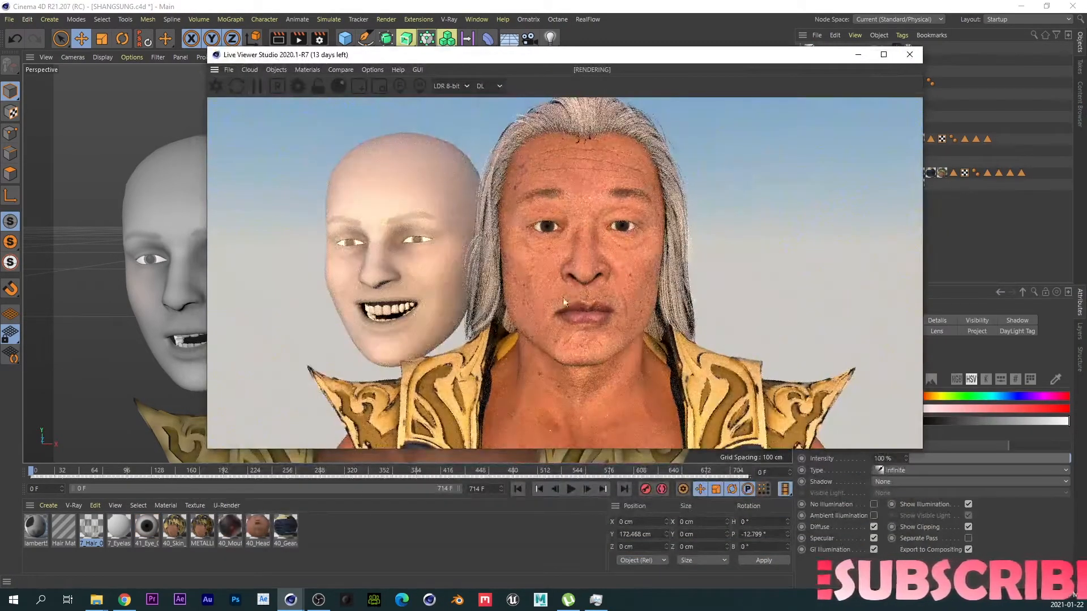
drag(604, 76, 1086, 85)
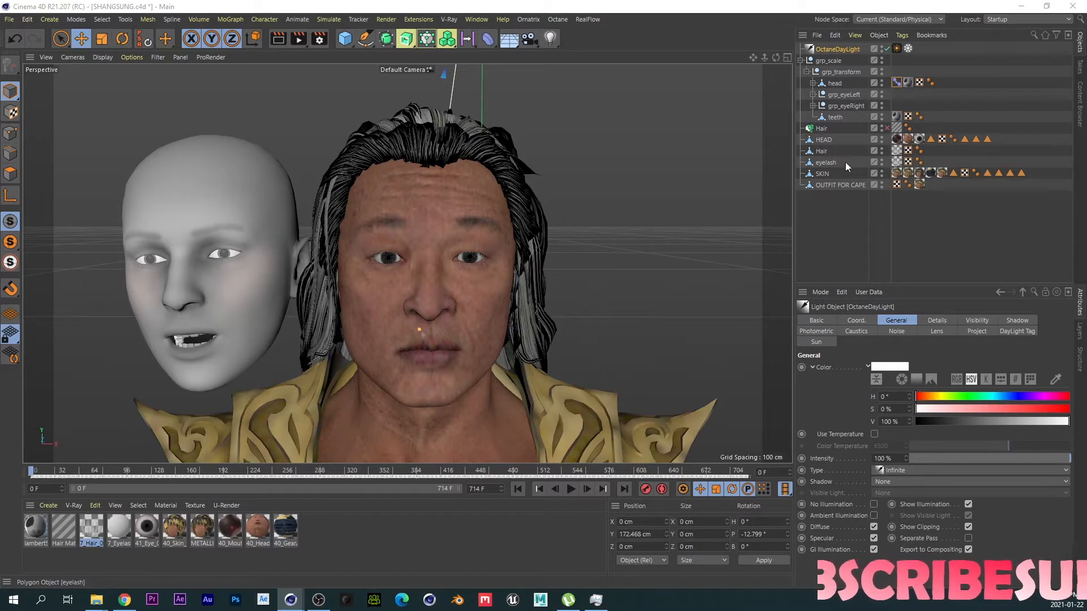
Step: Add a Pose Morph tag with Points mixing to the HEAD object and enlarge its pose list
click(823, 141)
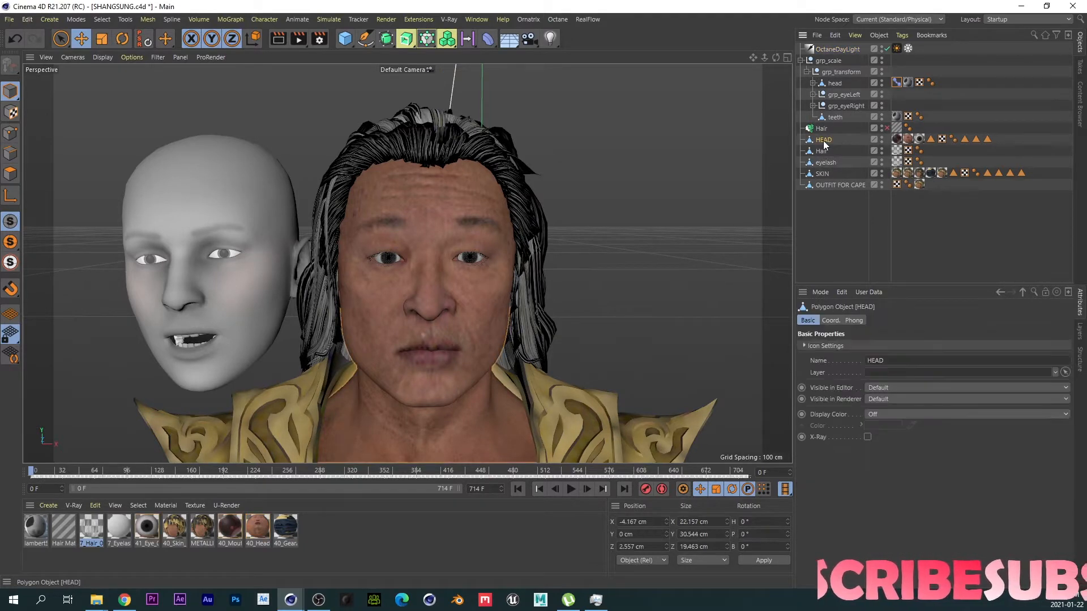
key(shift+c)
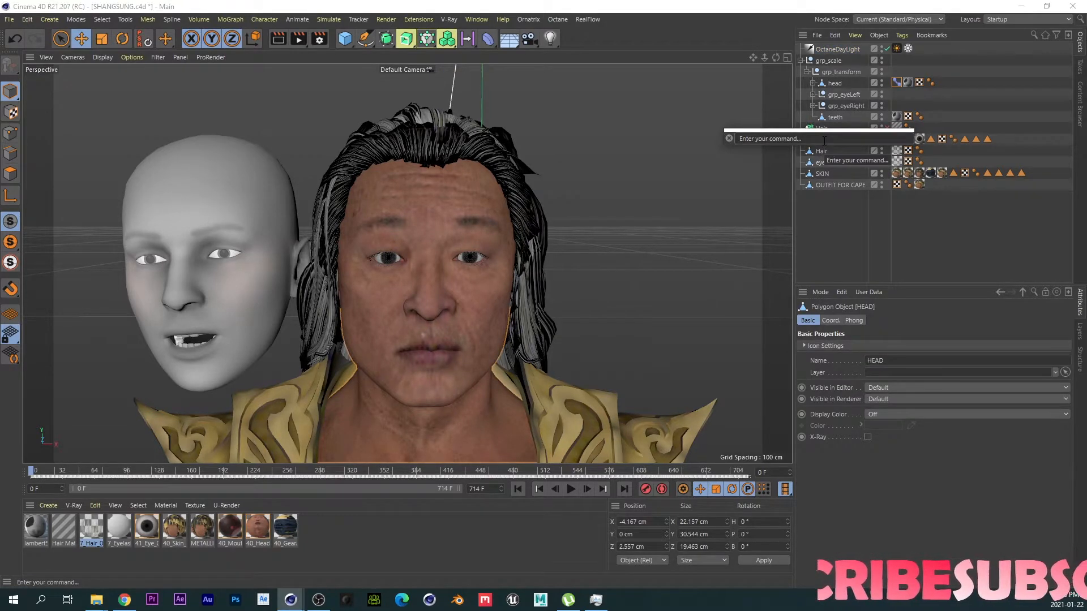
text(pose)
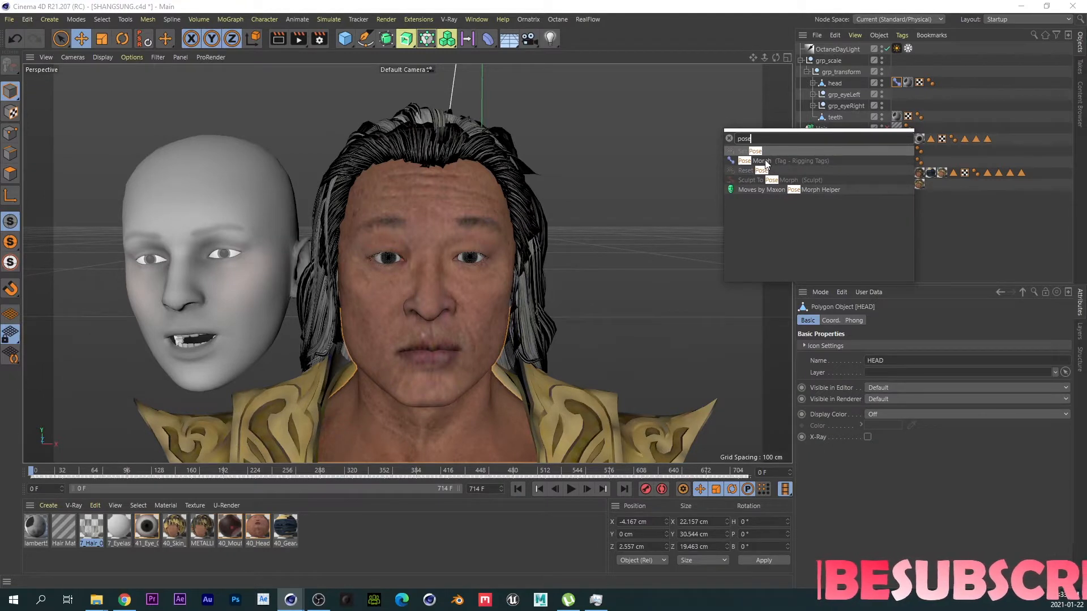
click(765, 162)
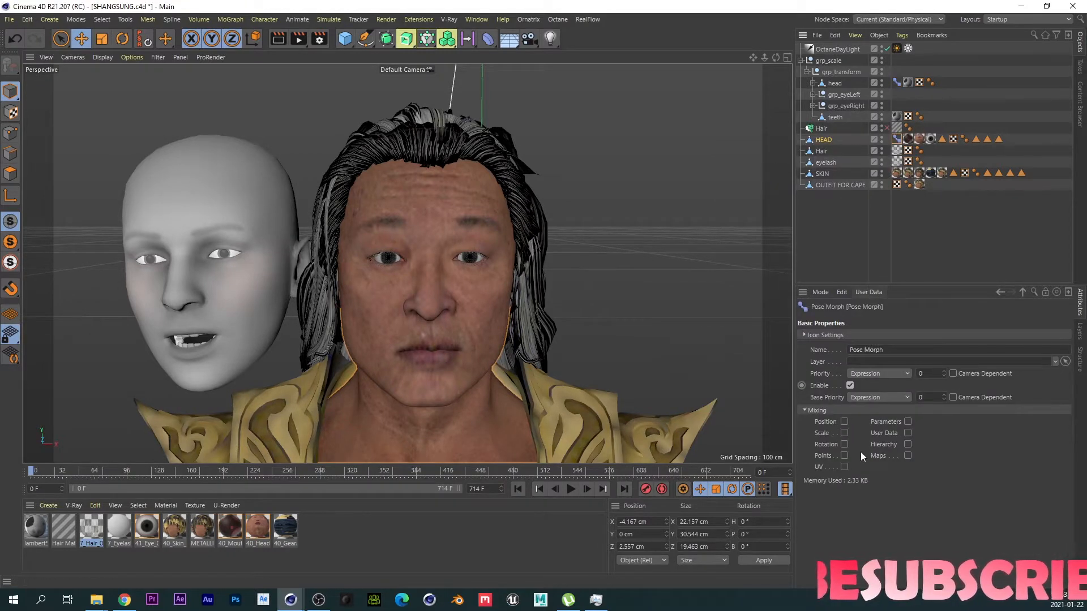
click(844, 455)
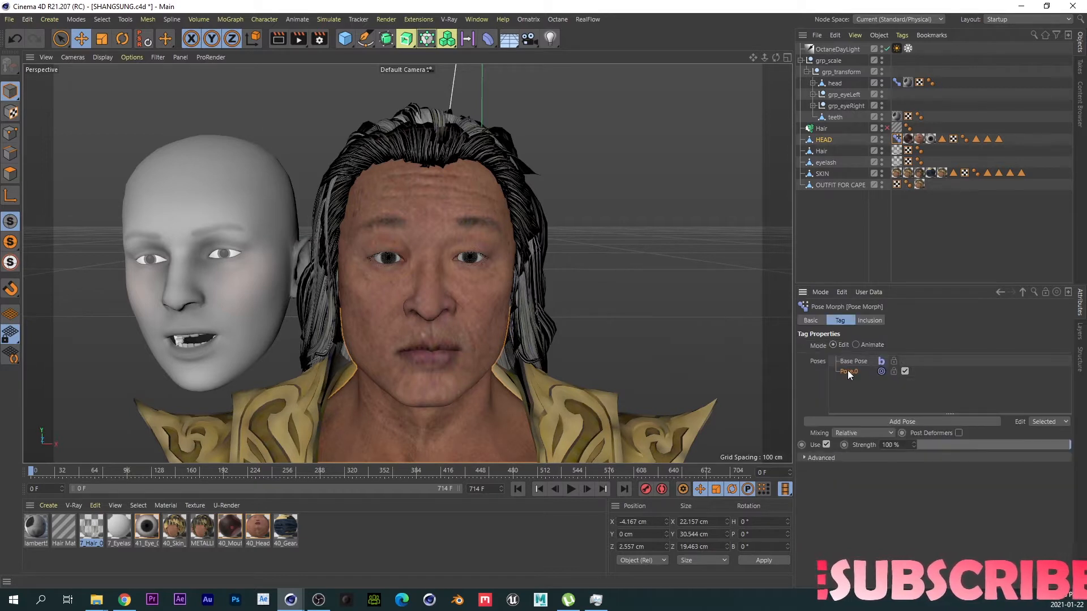
drag(929, 285, 929, 140)
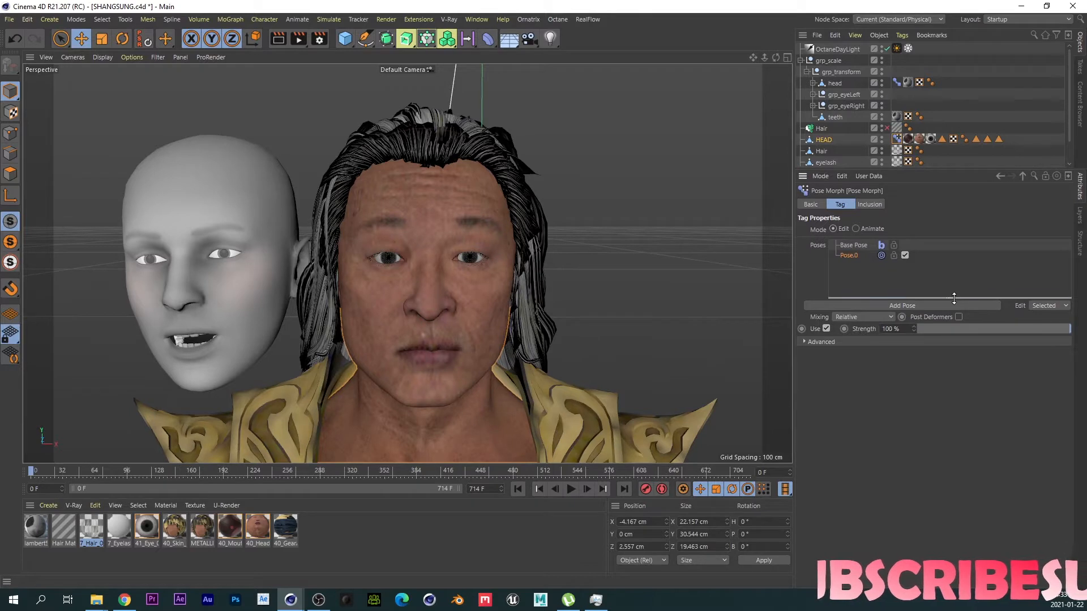
drag(954, 299, 941, 500)
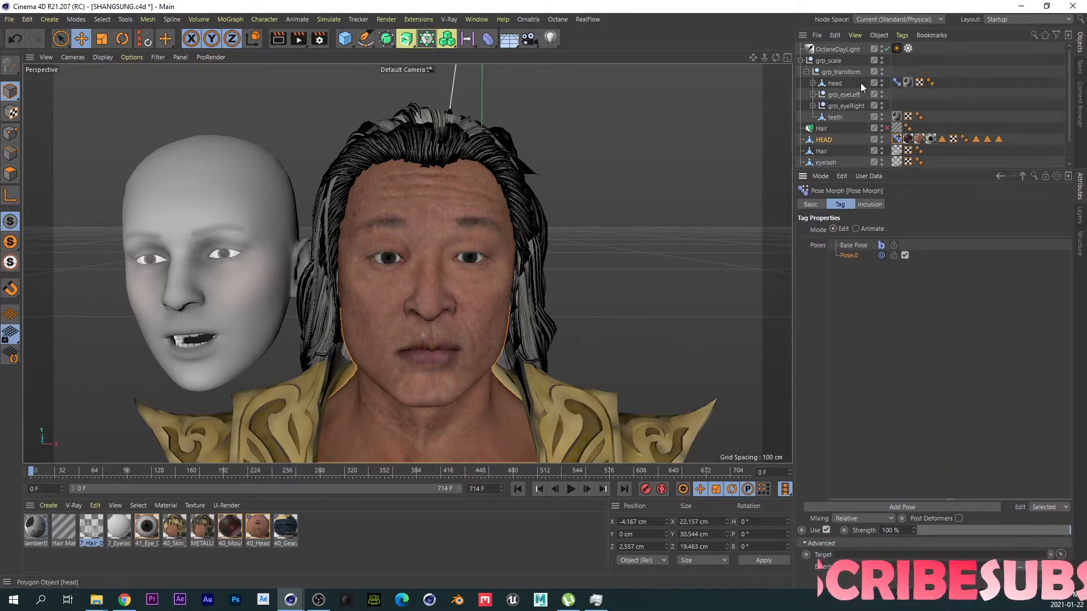
Step: Switch the grey head's Pose Morph tag to Edit mode and copy all of its poses, from browInnerUp to tongueOut
click(240, 232)
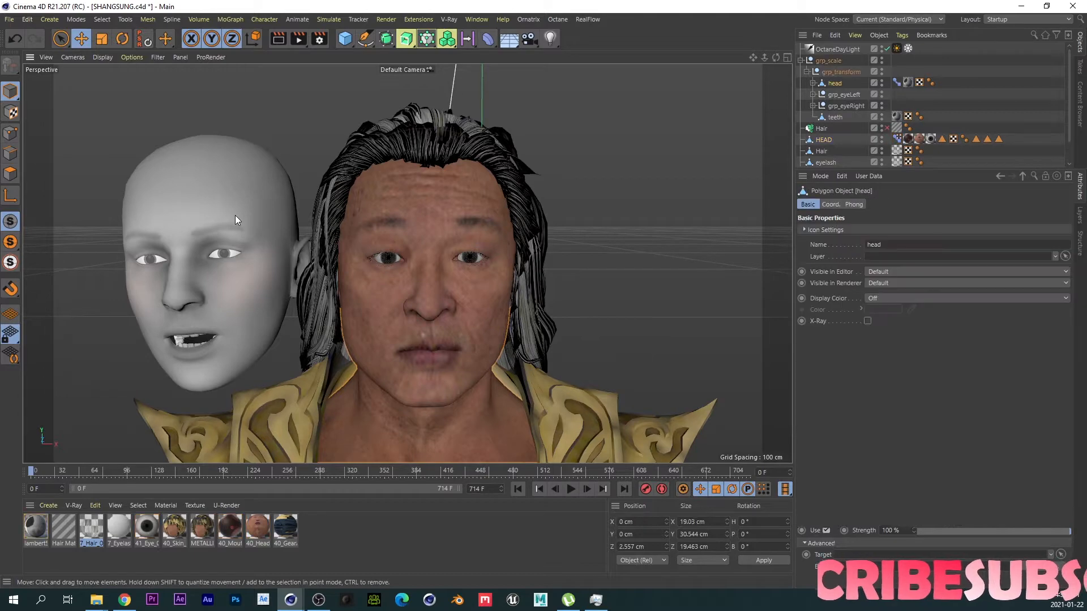
click(896, 82)
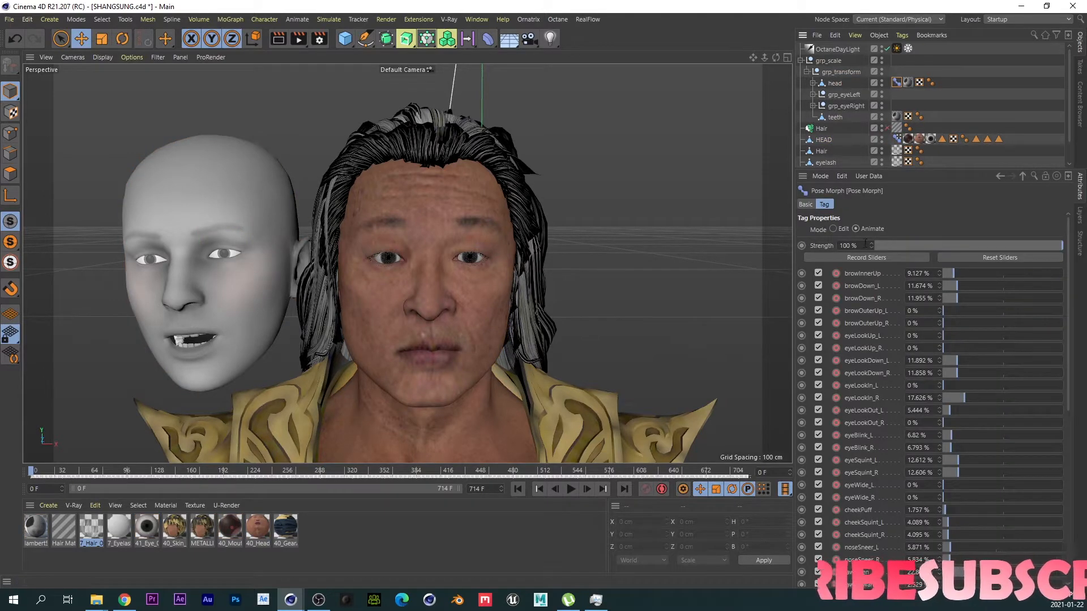
drag(1066, 282, 1069, 476)
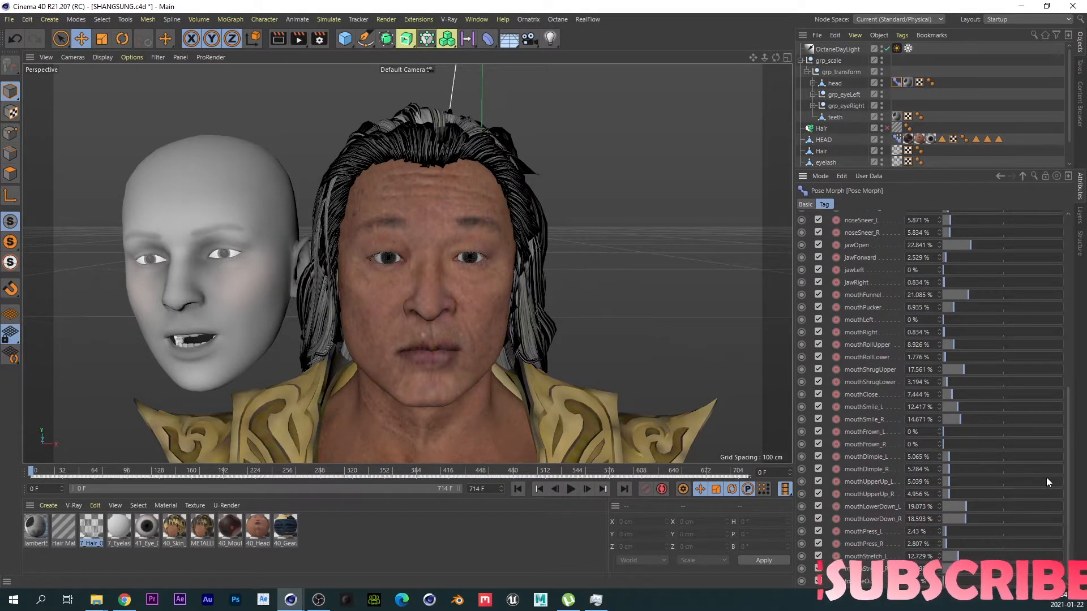
drag(1069, 468, 1065, 273)
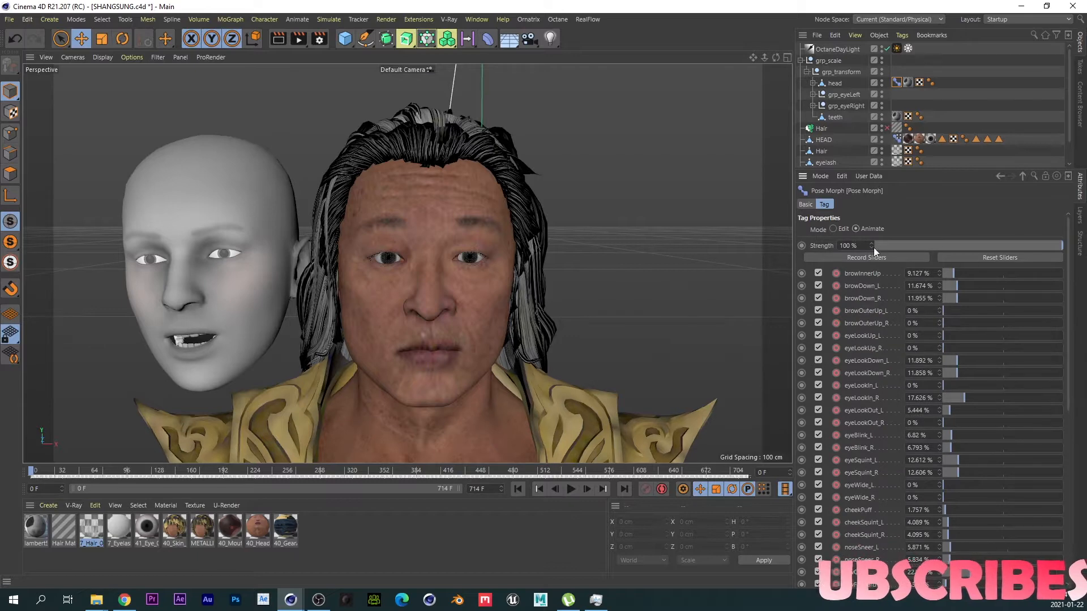
click(834, 229)
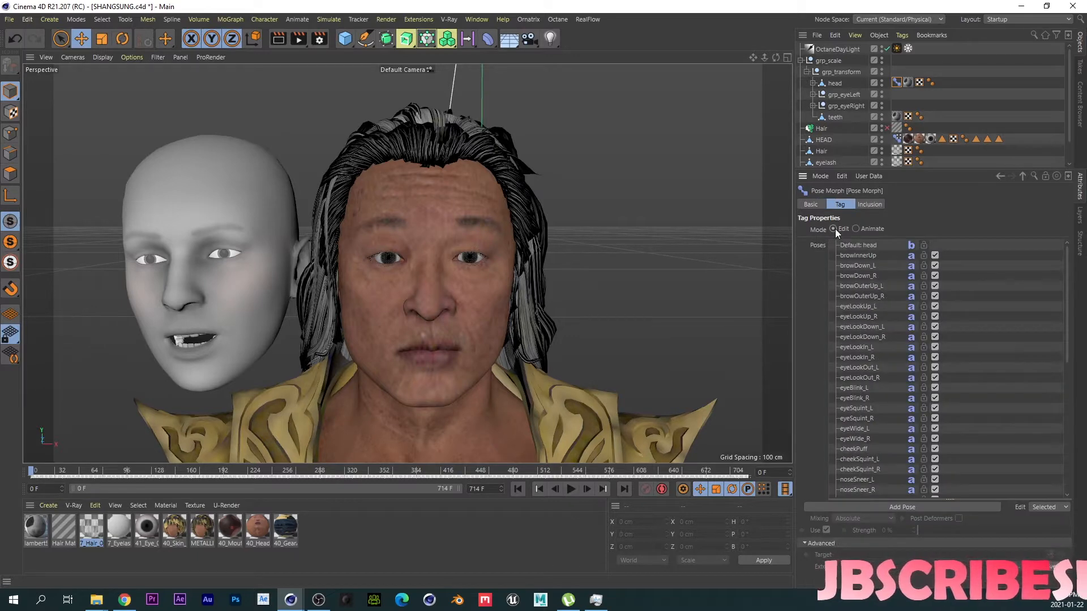
click(864, 255)
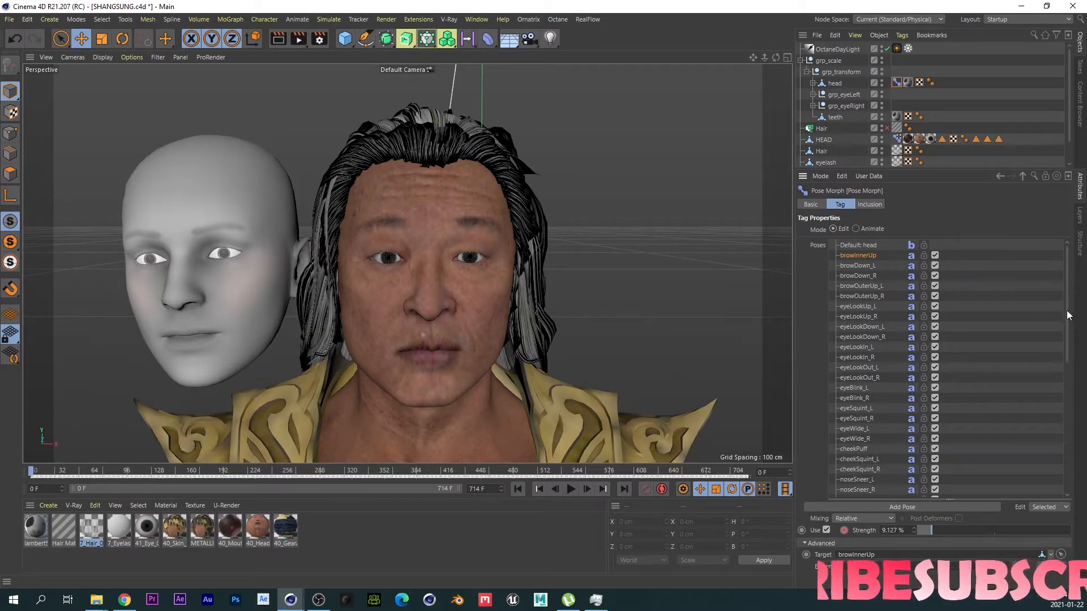
drag(1066, 310, 1065, 464)
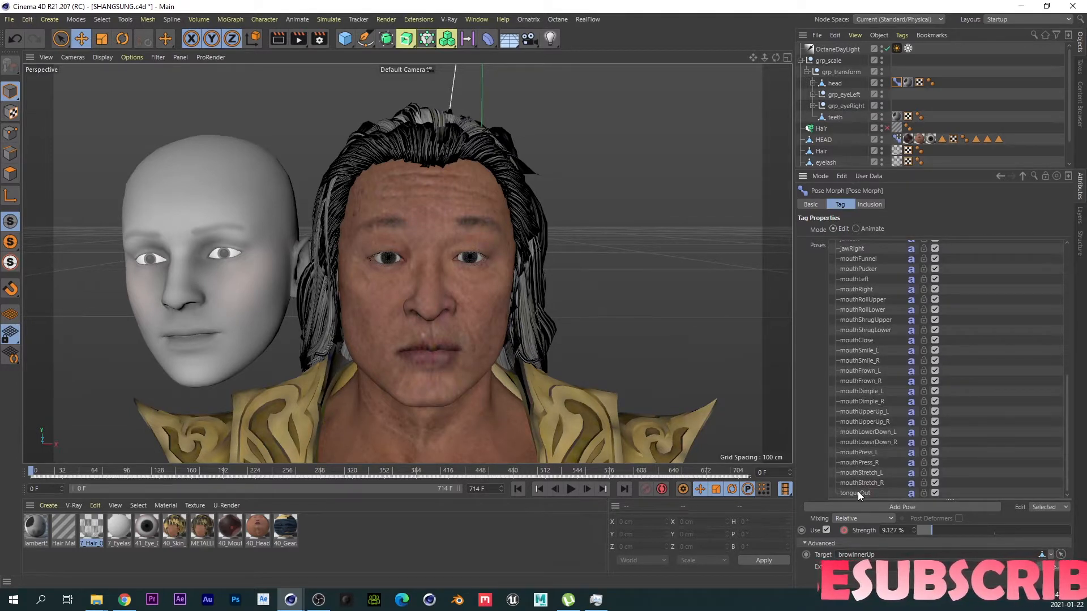
drag(1063, 420, 1050, 274)
right_click(860, 293)
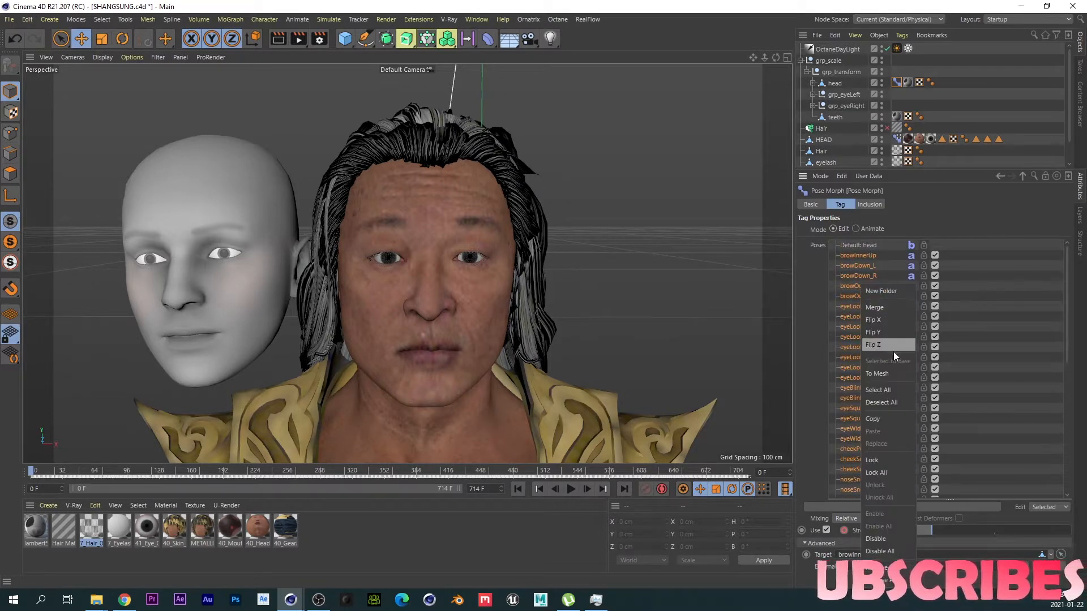
click(878, 390)
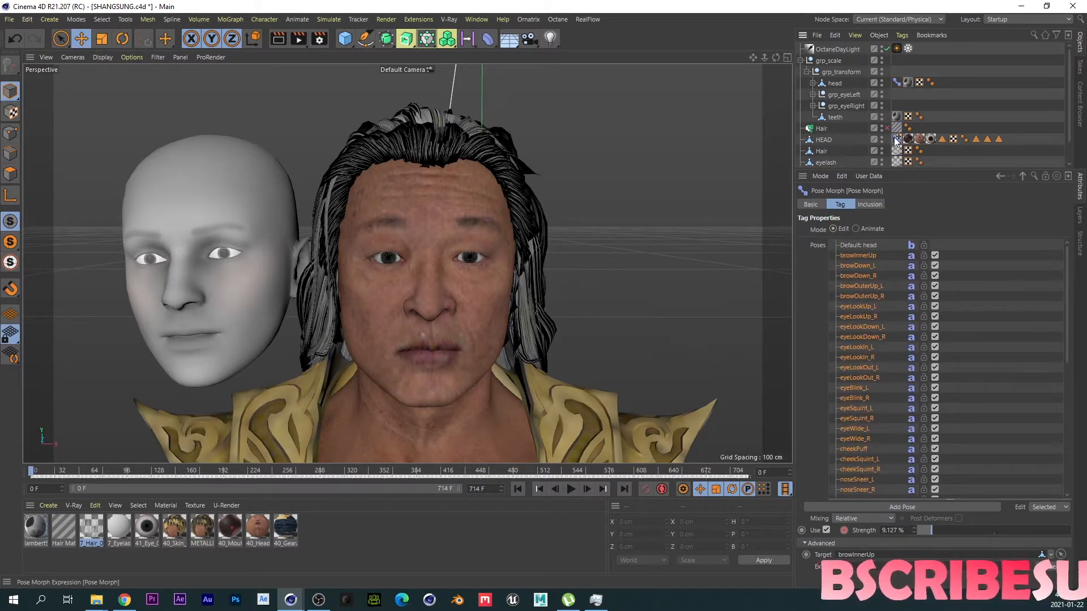
Step: Paste the copied poses into the HEAD object's Pose Morph tag and delete the default Pose.0
key(Delete)
right_click(846, 254)
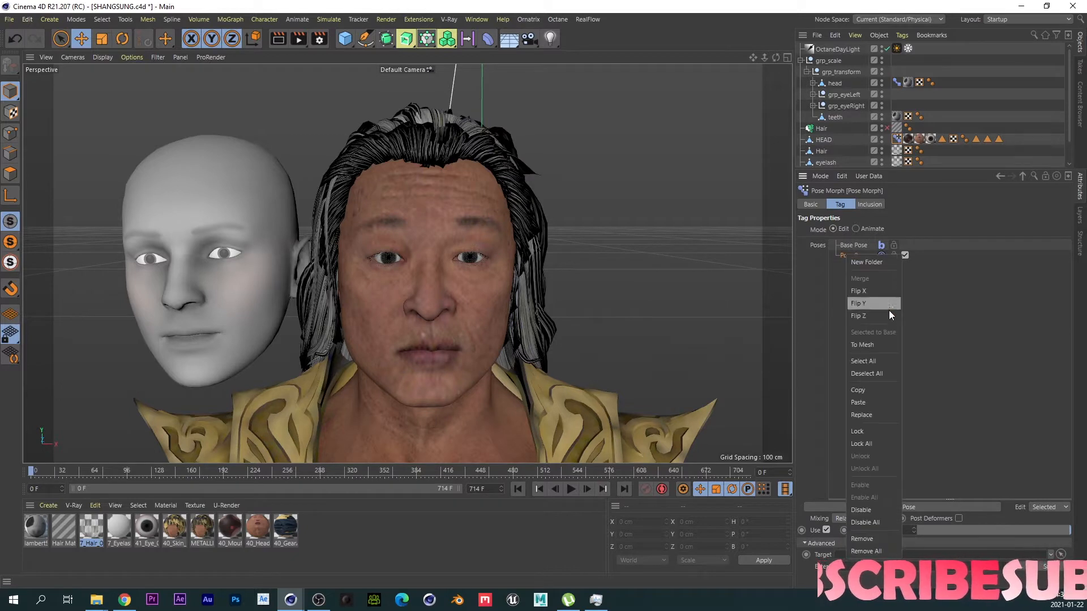
click(876, 403)
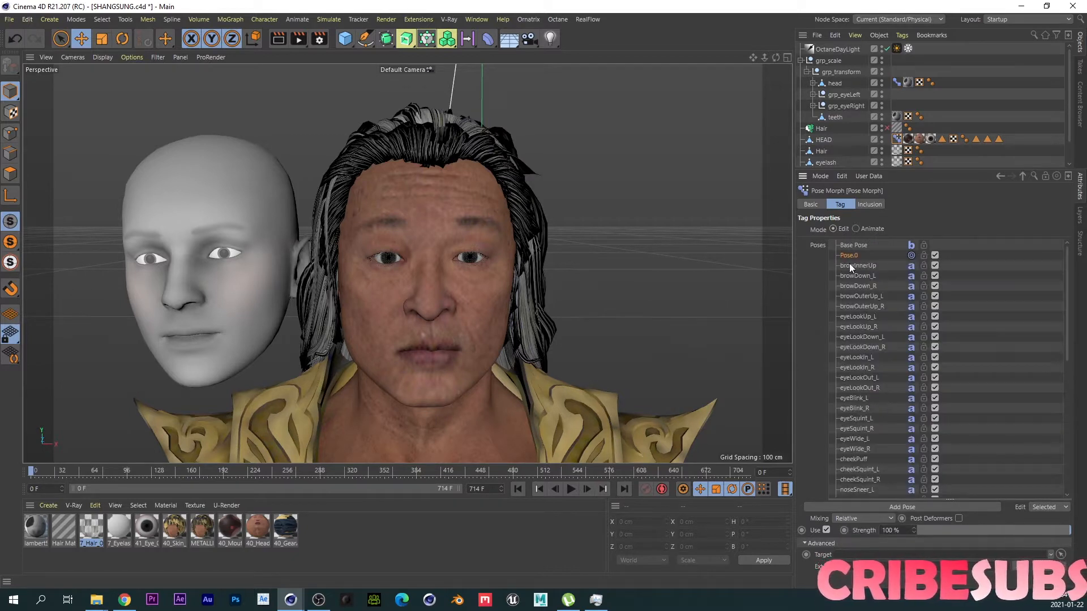
key(Delete)
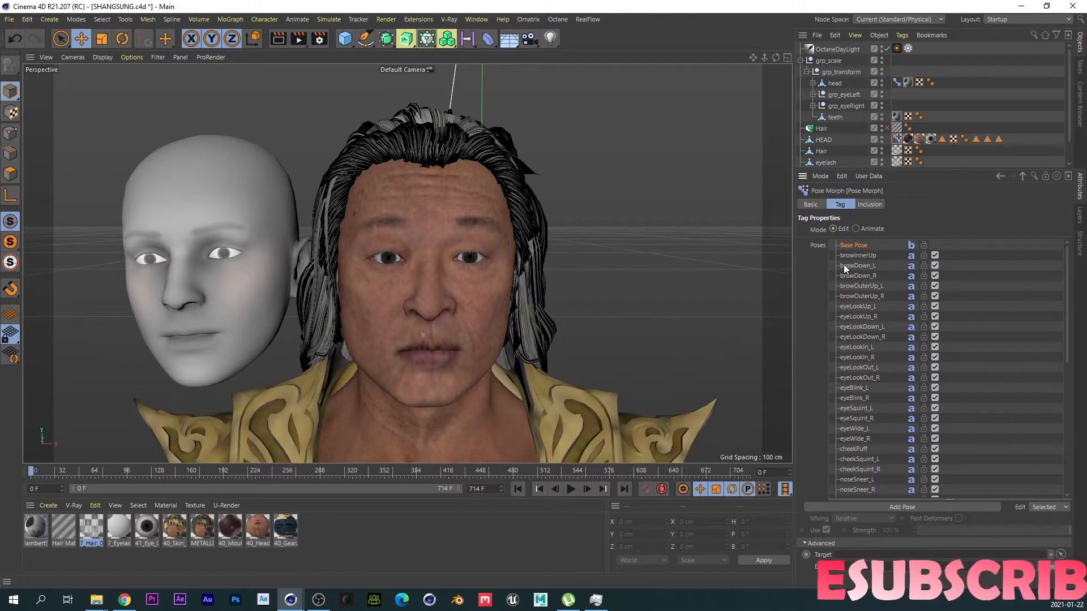
Step: Set the strength of the browInnerUp pose to 0% in the HEAD object's Pose Morph tag
click(860, 257)
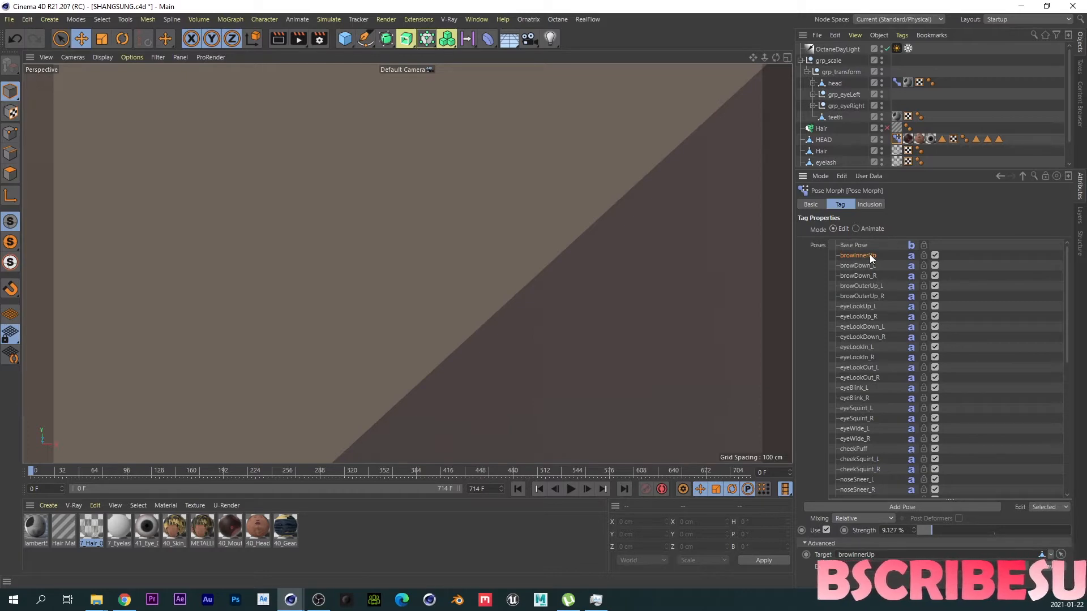
drag(976, 523, 915, 523)
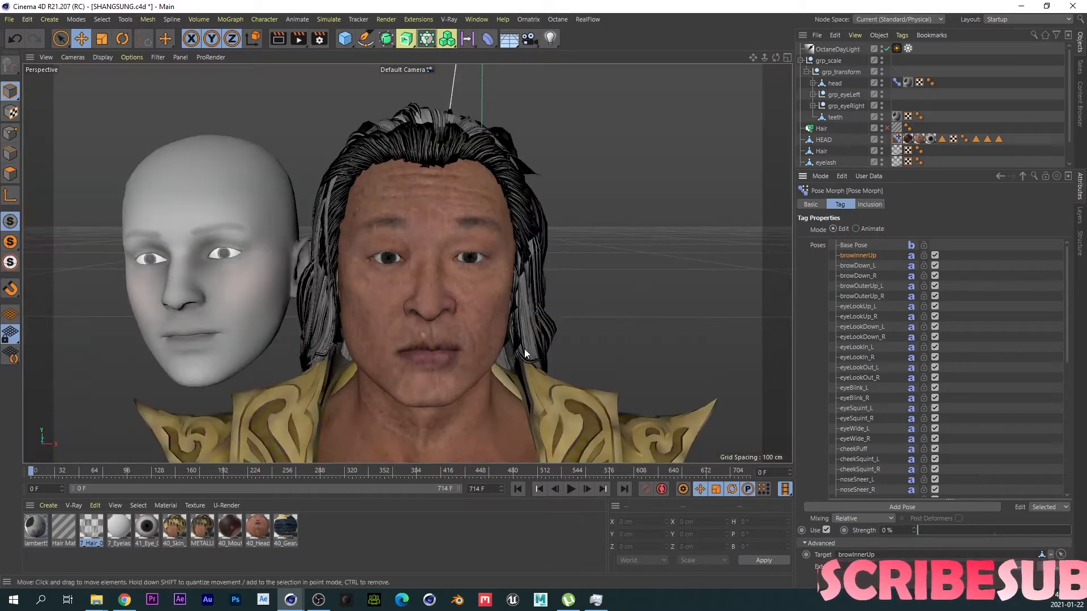
alt+right_drag(525, 345, 446, 364)
alt+middle_drag(503, 374, 495, 280)
alt+right_drag(494, 280, 441, 289)
drag(934, 532, 912, 528)
scroll(512, 266, up, 10)
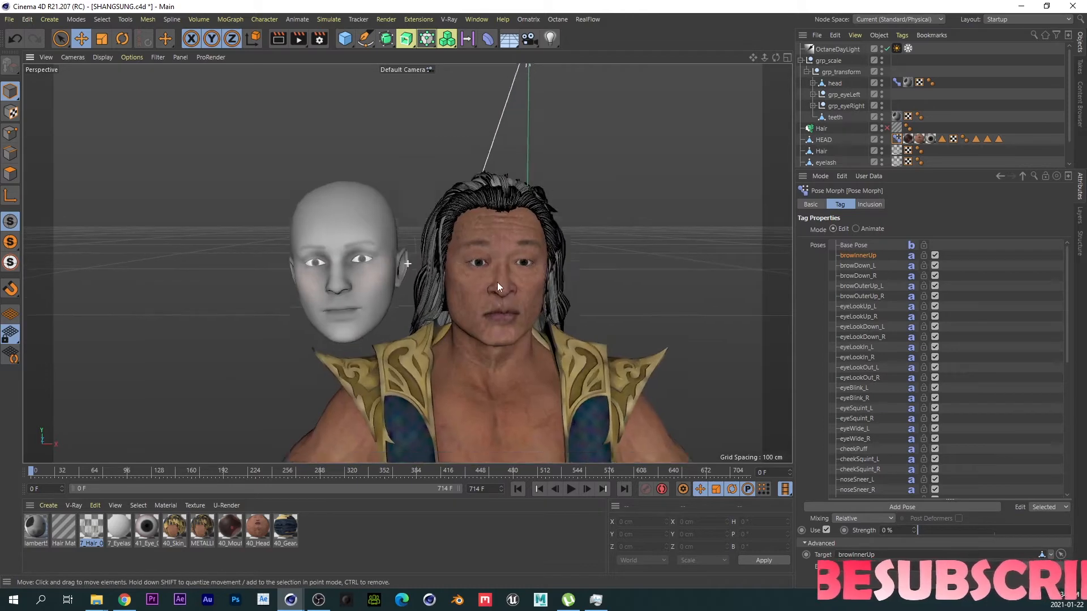
scroll(494, 215, up, 3)
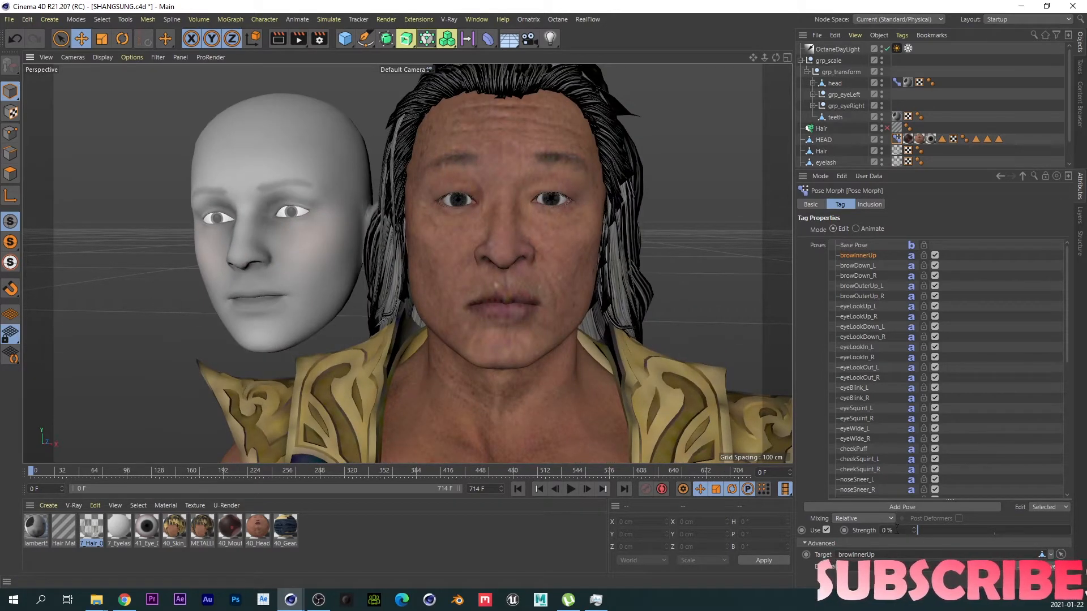
Step: Try clearing the browInnerUp target with the strength at 22%, undo it, and reset the strength to 0%
mouse_move(937, 531)
mouse_down()
mouse_move(959, 525)
mouse_move(951, 528)
mouse_up()
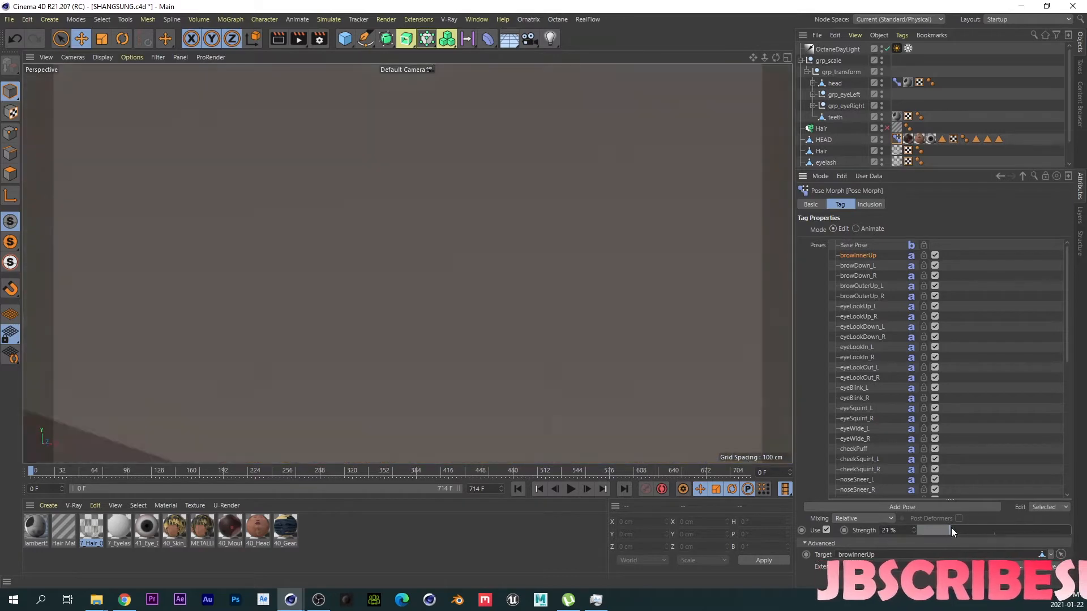
click(1048, 556)
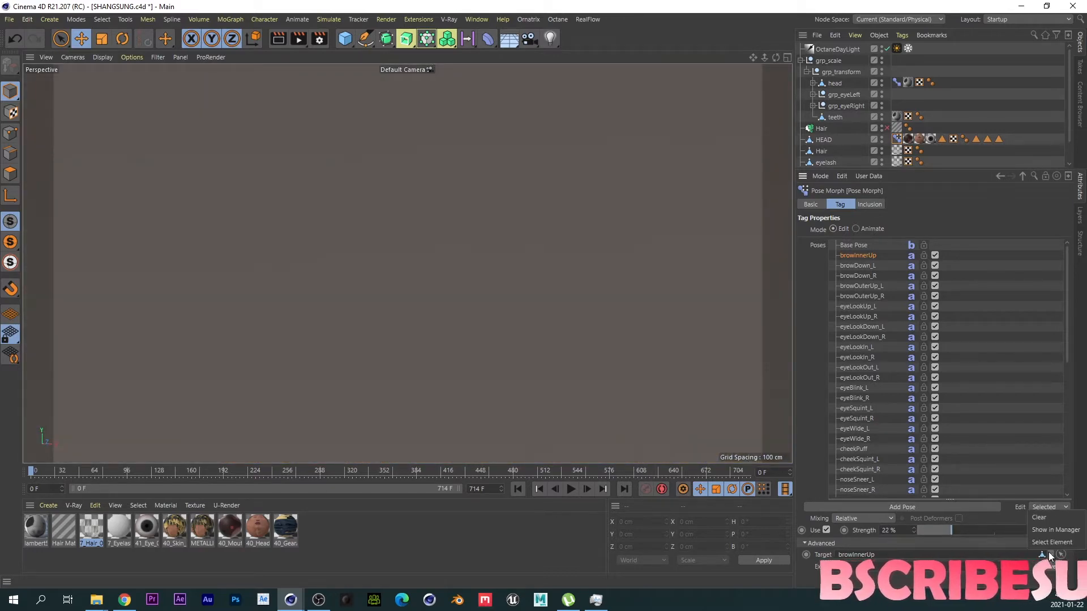
click(1040, 518)
key(ctrl+z)
key(ctrl+z)
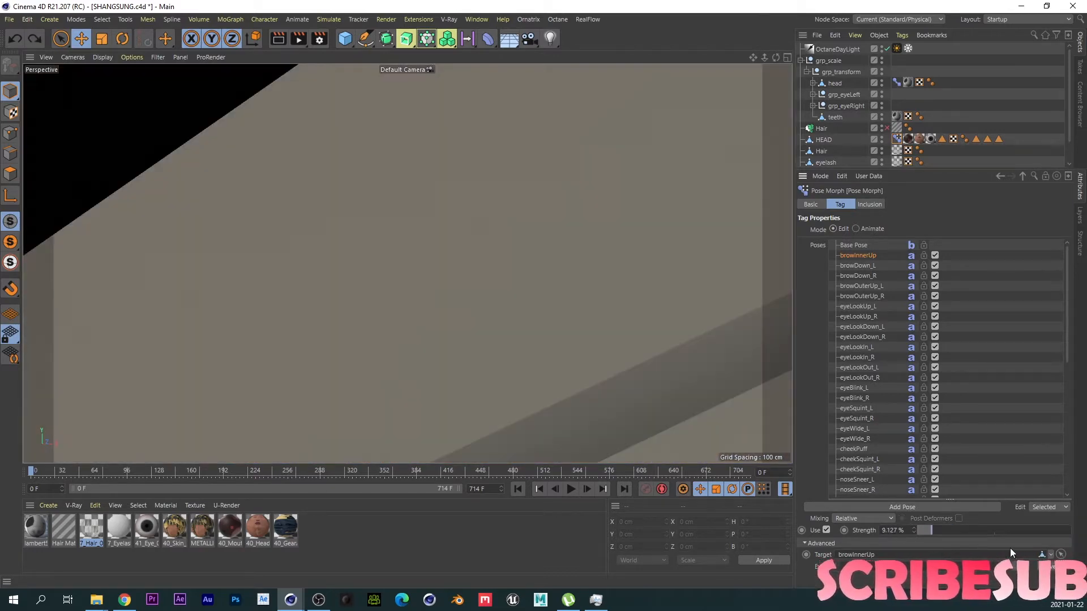
drag(925, 529, 855, 528)
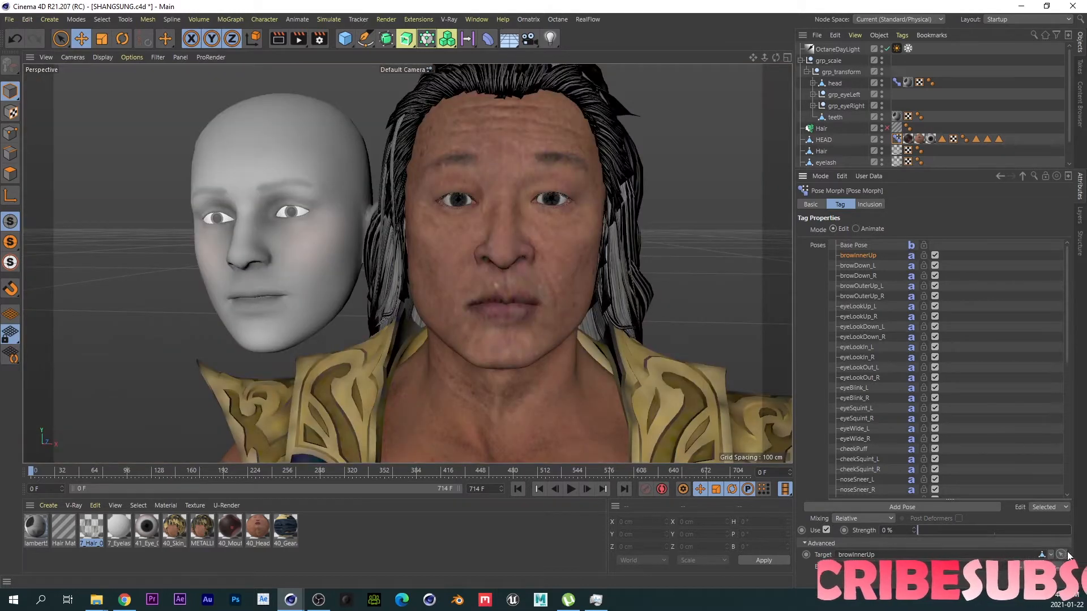
Step: Clear the targets of the browInnerUp and browDown_L poses in the HEAD object's Pose Morph tag
click(1049, 507)
click(1045, 520)
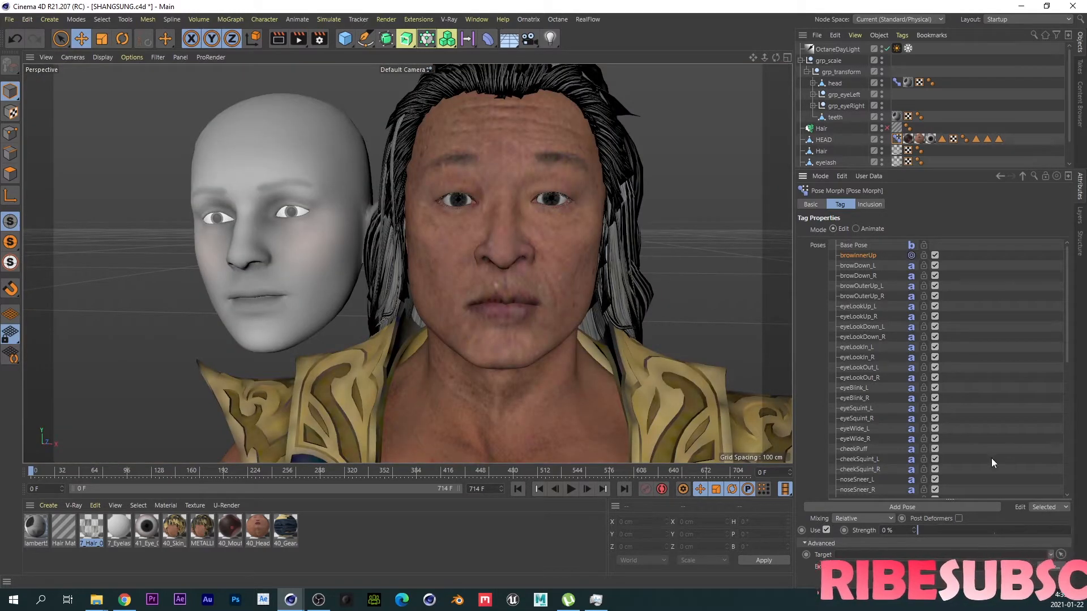
click(865, 265)
drag(935, 530, 863, 531)
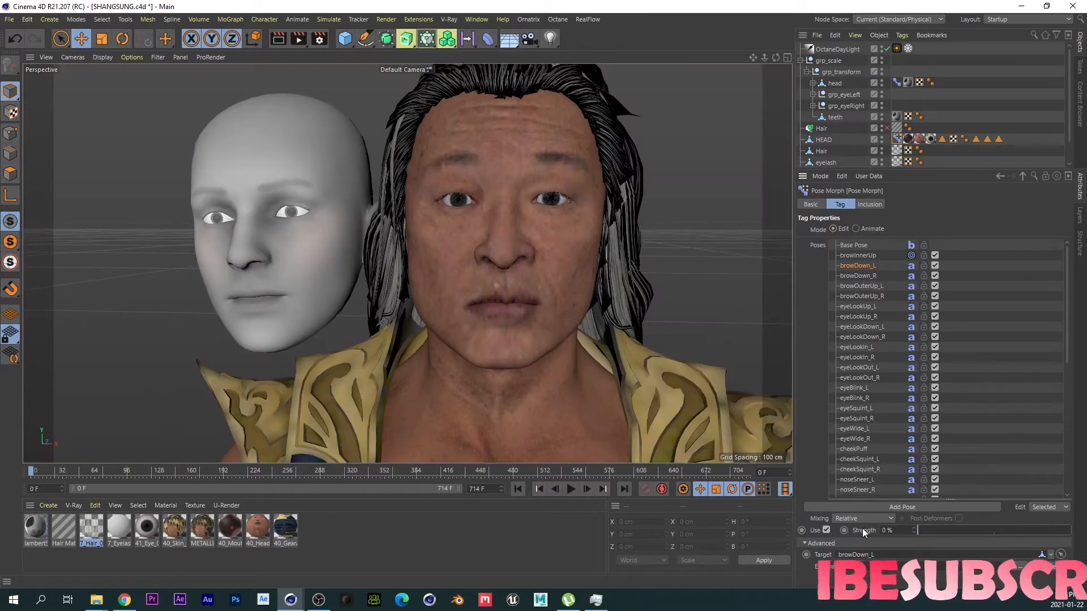
click(1052, 556)
click(1044, 520)
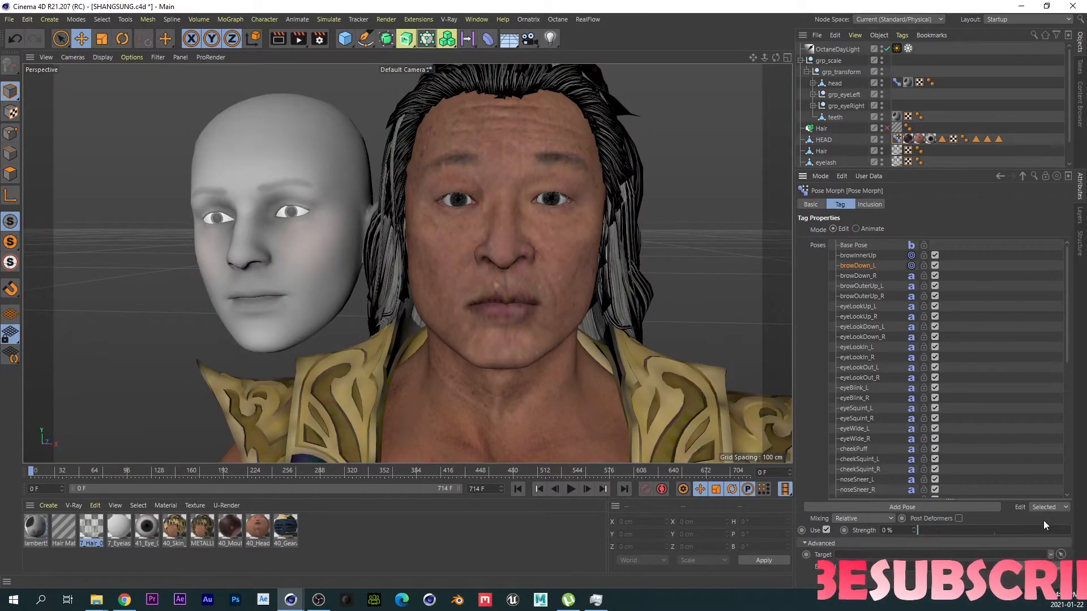
Step: Switch the grey head's Pose Morph tag to Animate mode and reset all of its pose sliders to 0%
click(896, 82)
click(477, 19)
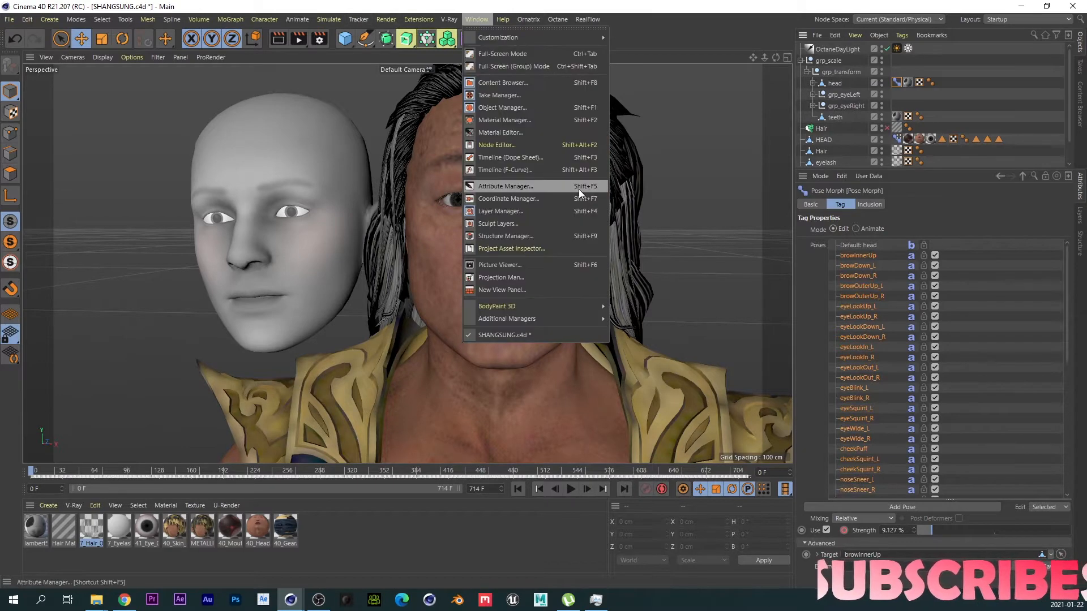
click(531, 161)
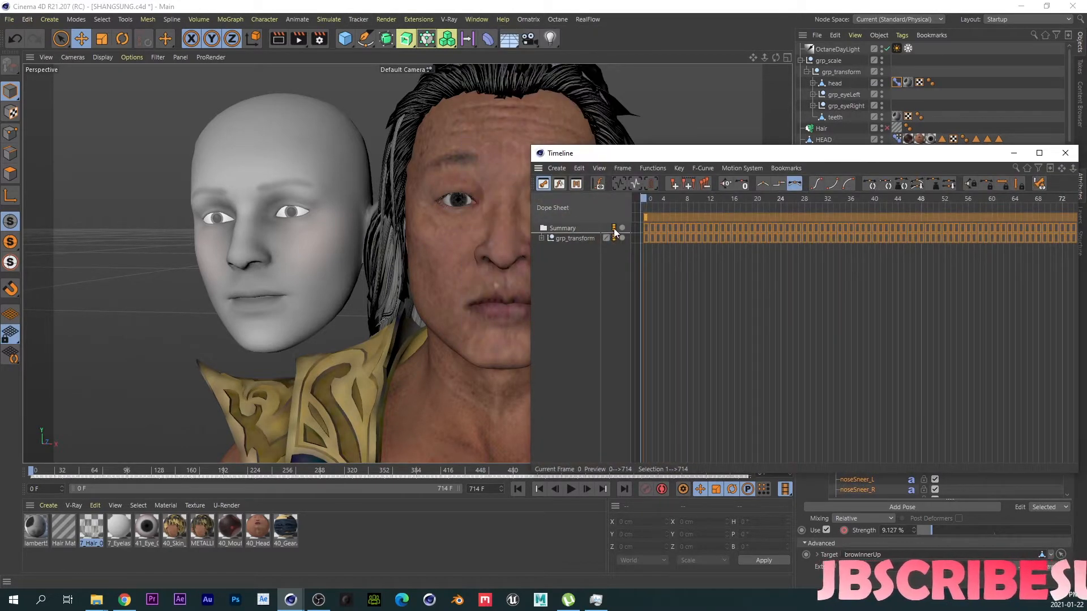
click(1054, 158)
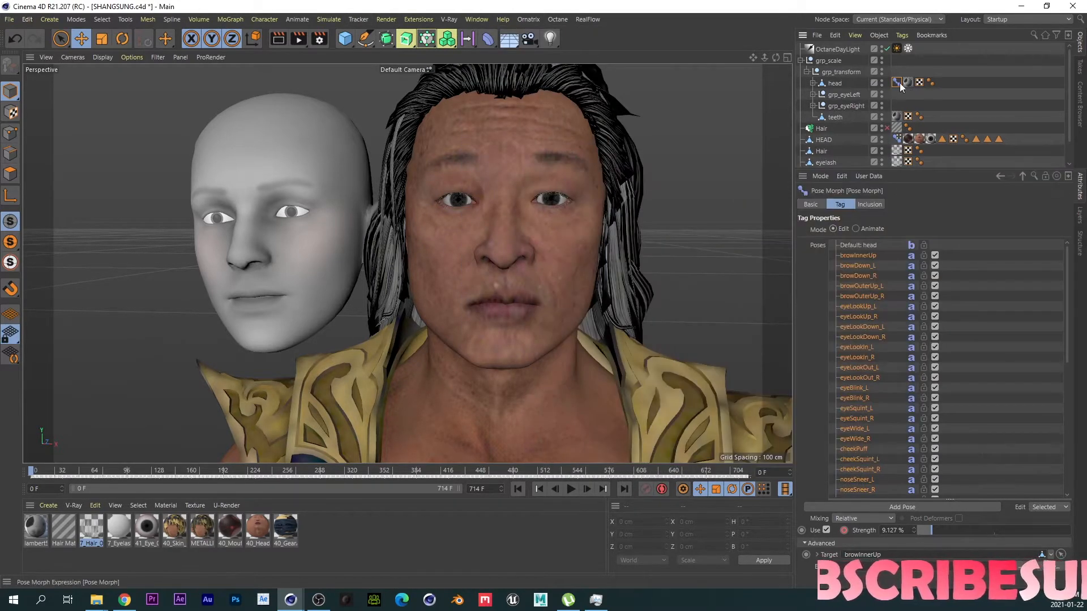
click(866, 227)
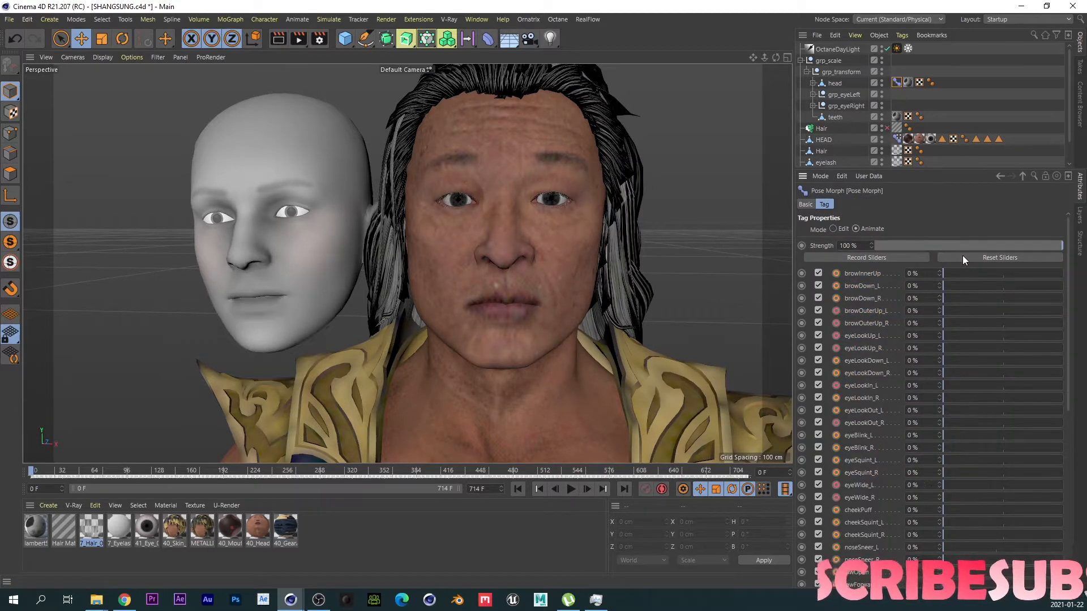
Step: Delete all poses from browInnerUp to tongueOut in the HEAD object's Pose Morph tag, leaving only the Base Pose
click(832, 229)
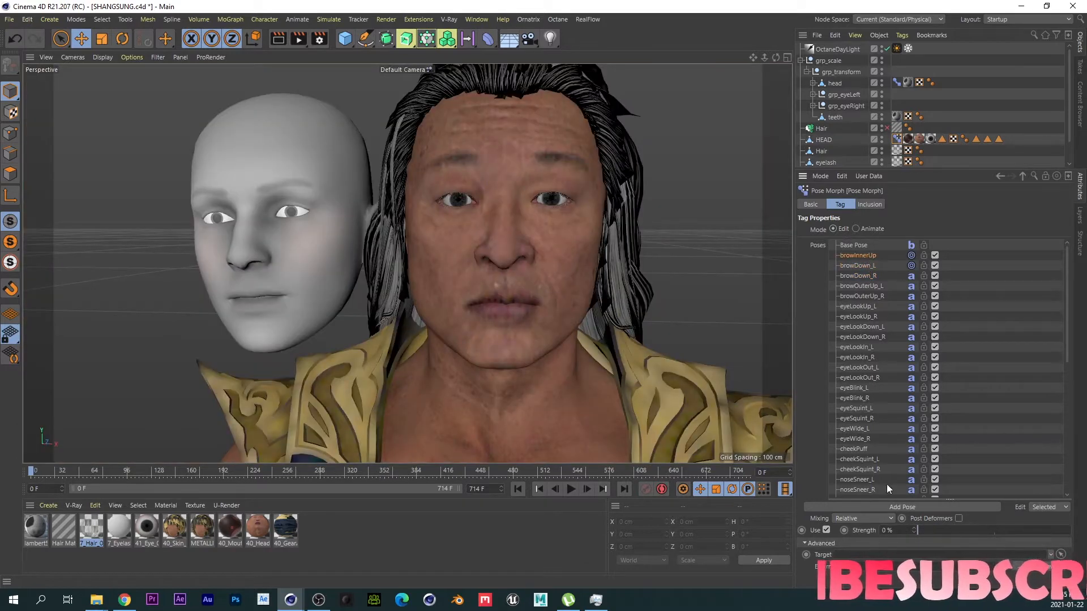
drag(1065, 362, 924, 492)
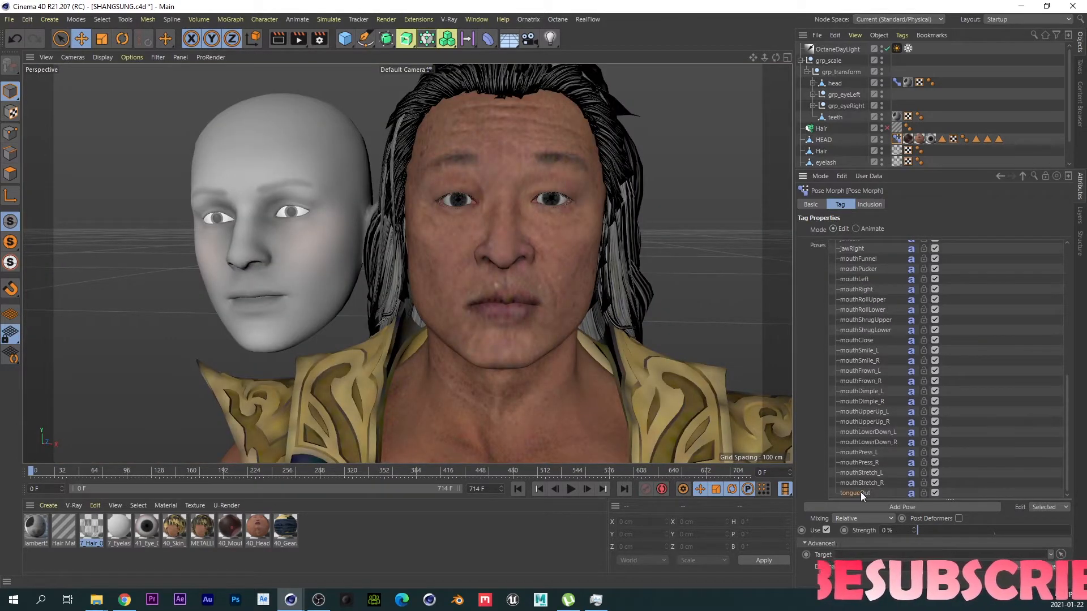
drag(1067, 435, 1031, 309)
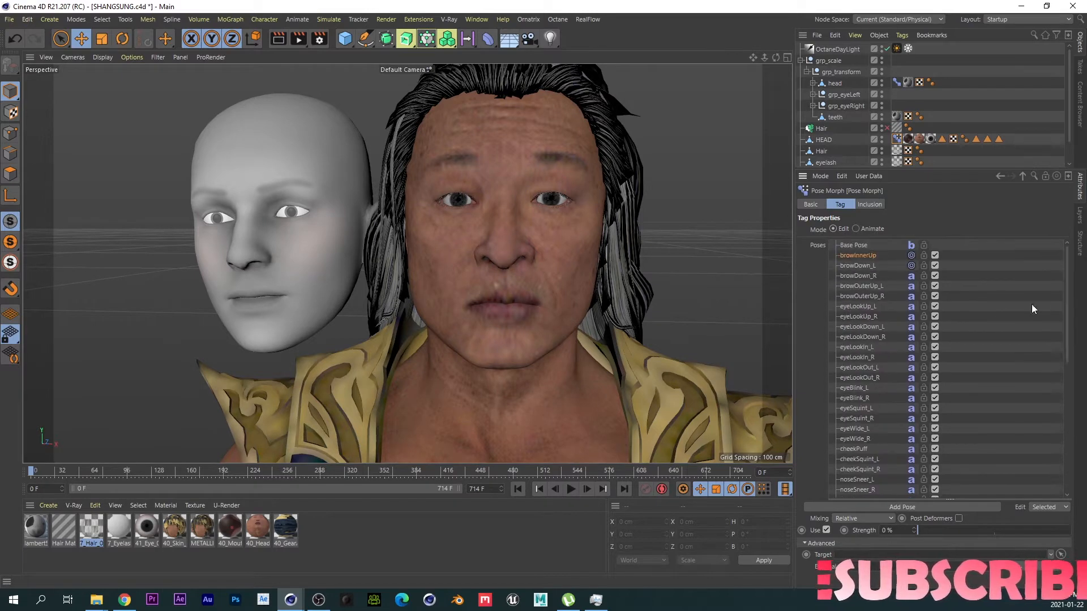
key(Delete)
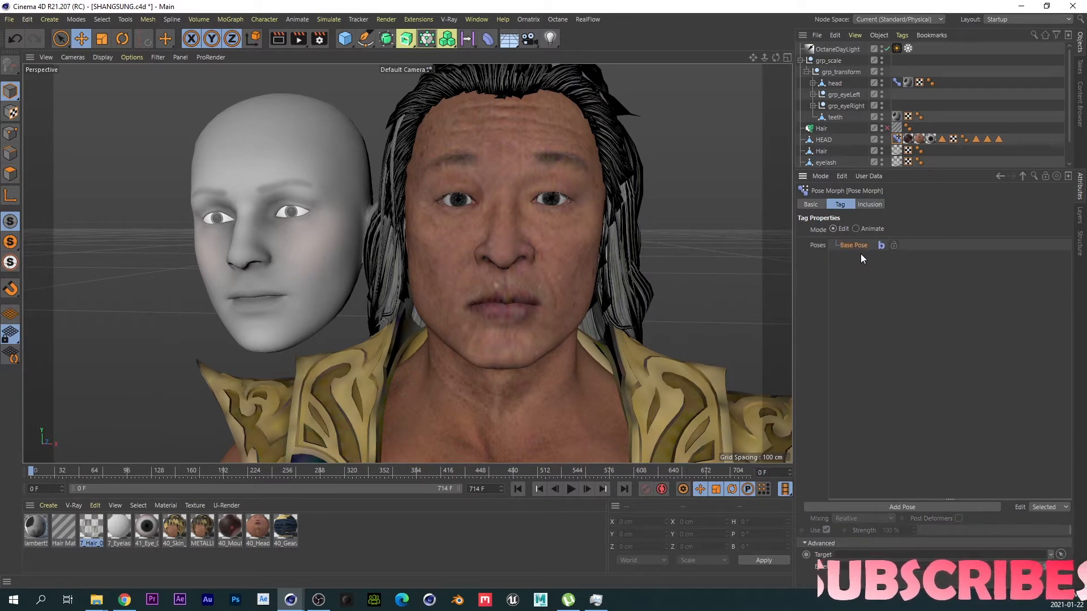
Step: Copy all poses from the grey head's Pose Morph tag in Edit mode and paste them into the HEAD object's tag
click(896, 82)
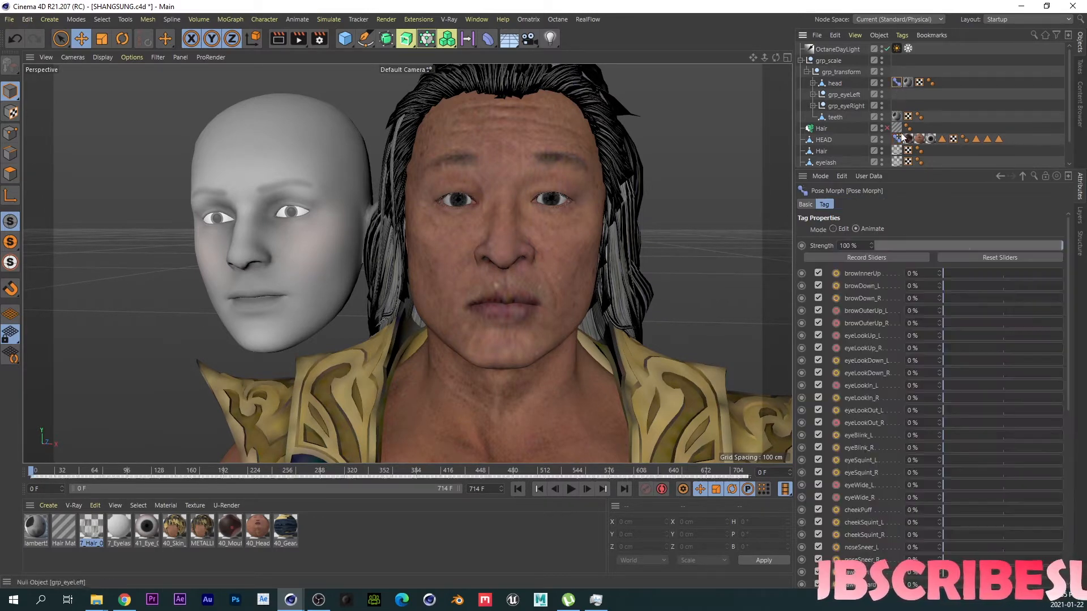
click(833, 229)
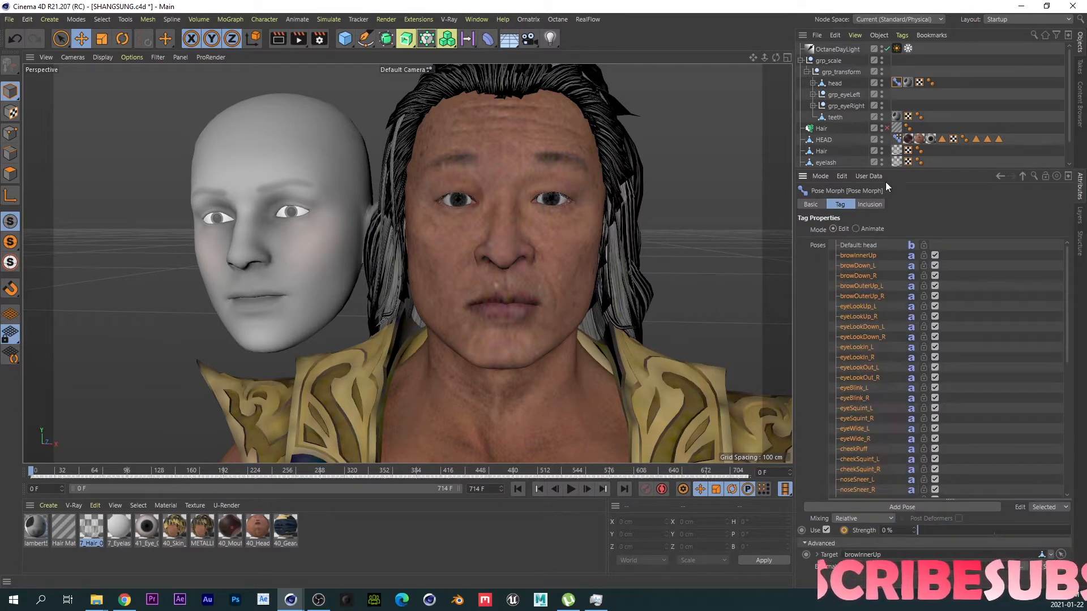
click(896, 139)
right_click(852, 256)
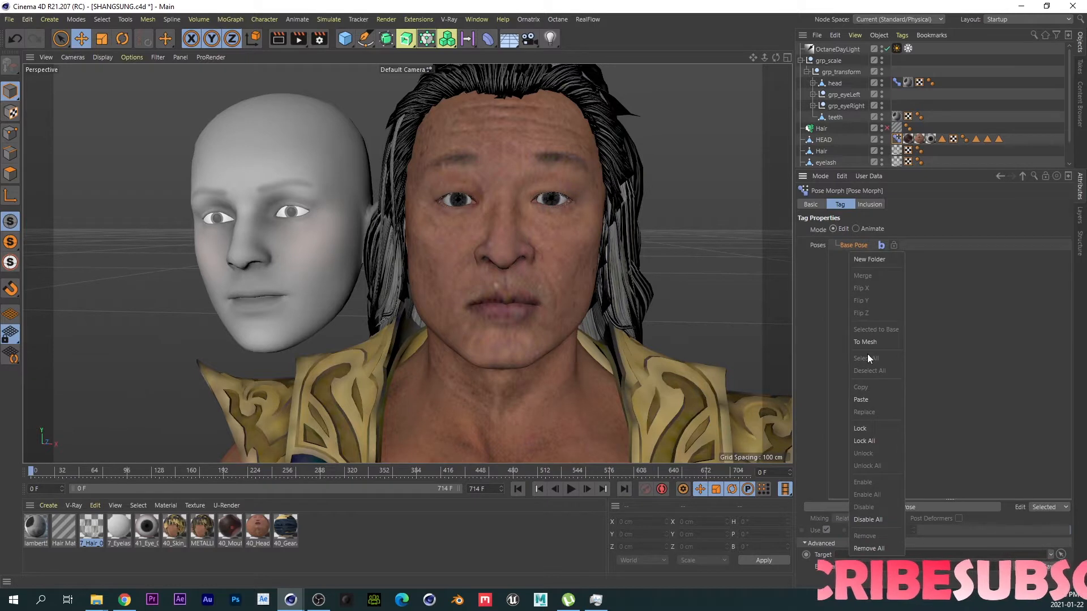
click(860, 400)
Step: Clear the target of every pasted pose in the HEAD object's Pose Morph tag, starting with browInnerUp, browDown_L and browDown_R
click(862, 256)
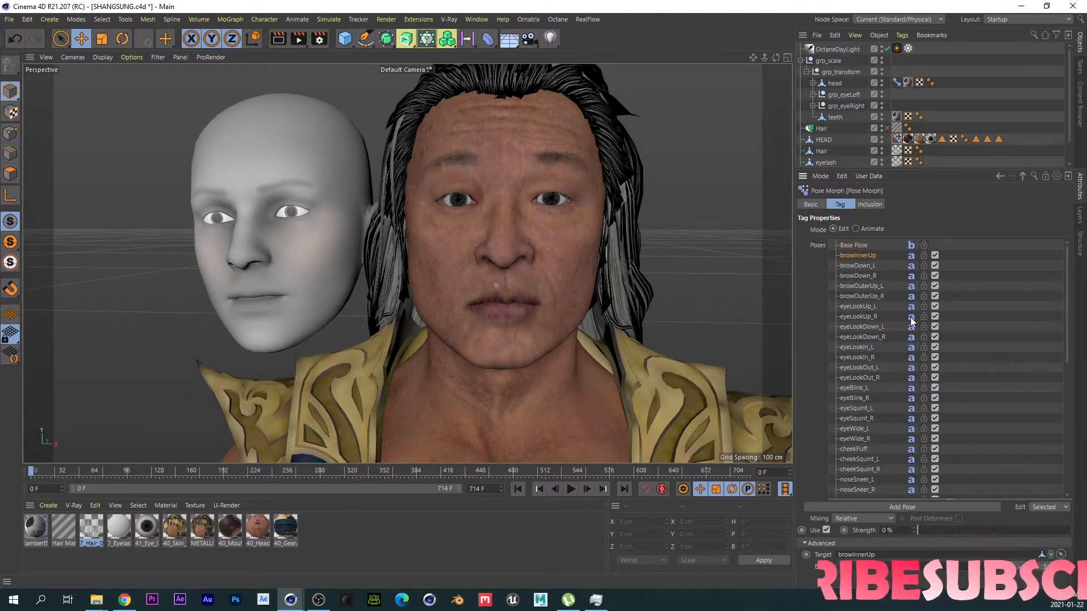
click(858, 266)
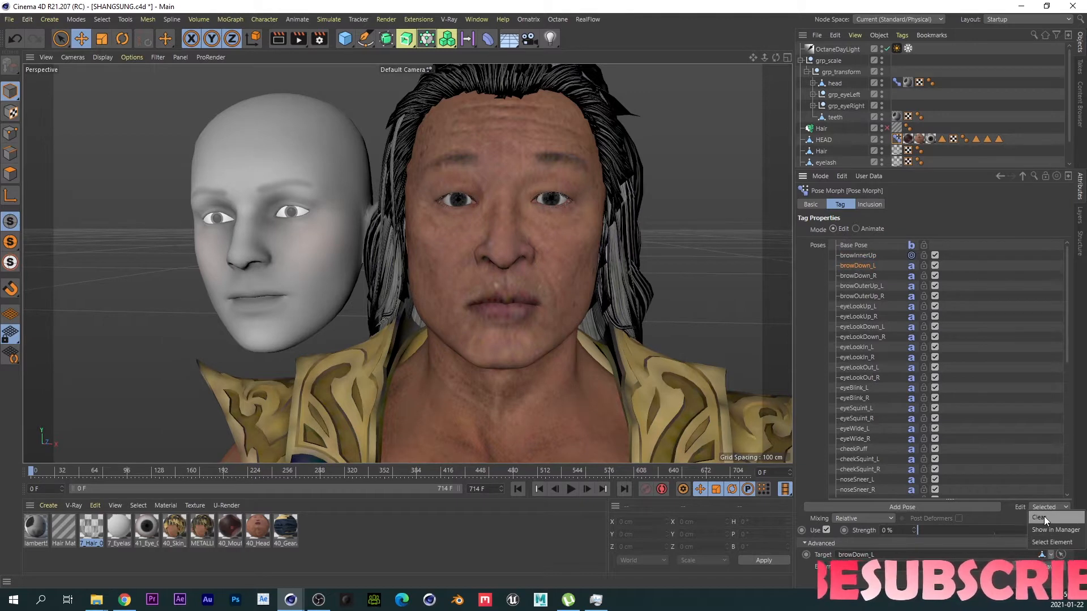
click(1043, 516)
click(861, 277)
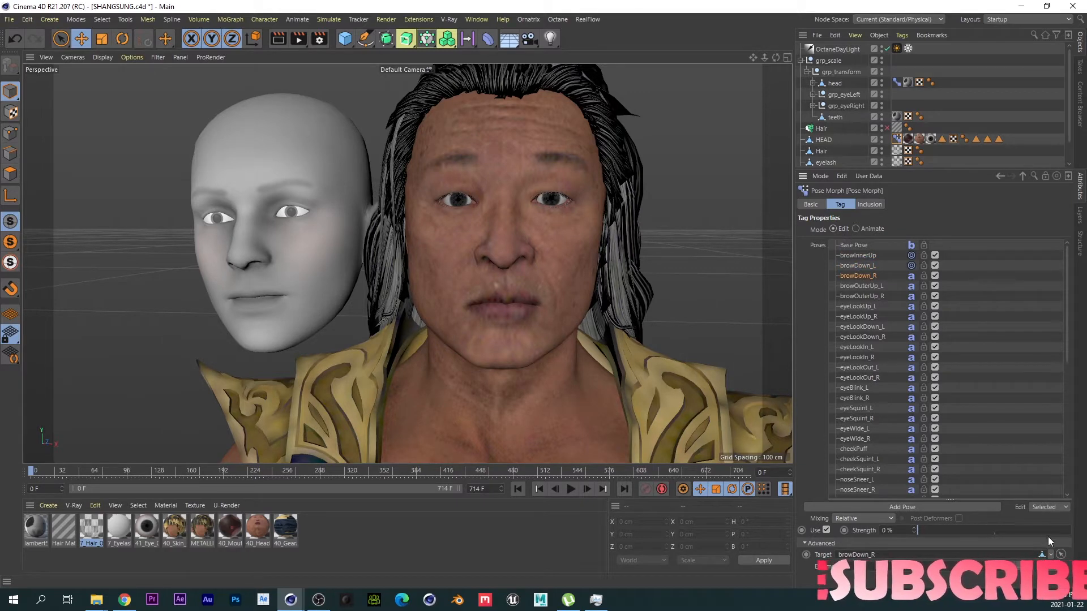
click(1046, 507)
click(1044, 518)
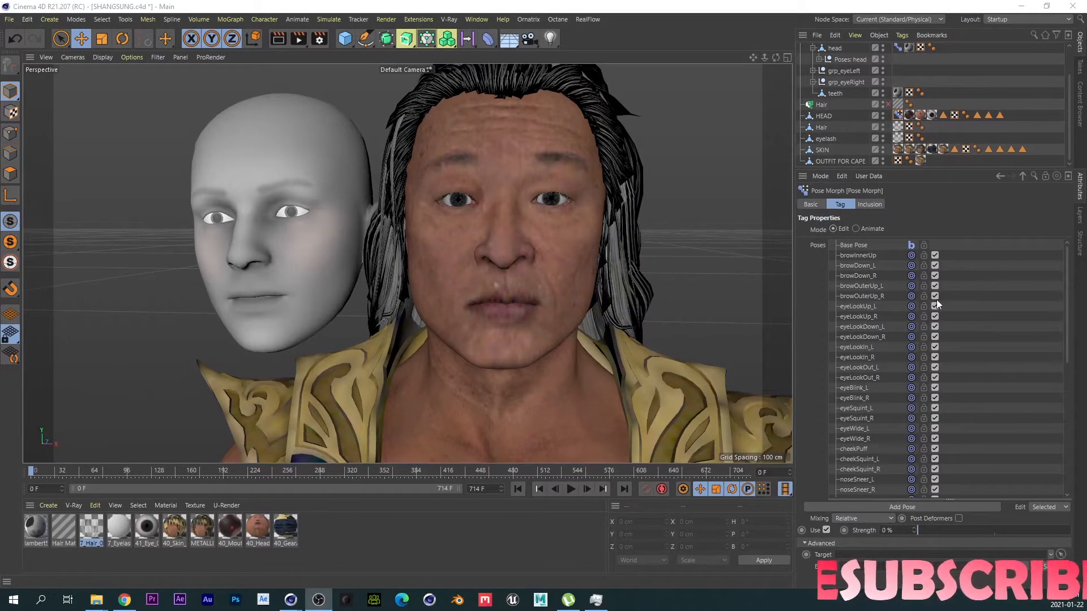
scroll(1071, 311, down, 3)
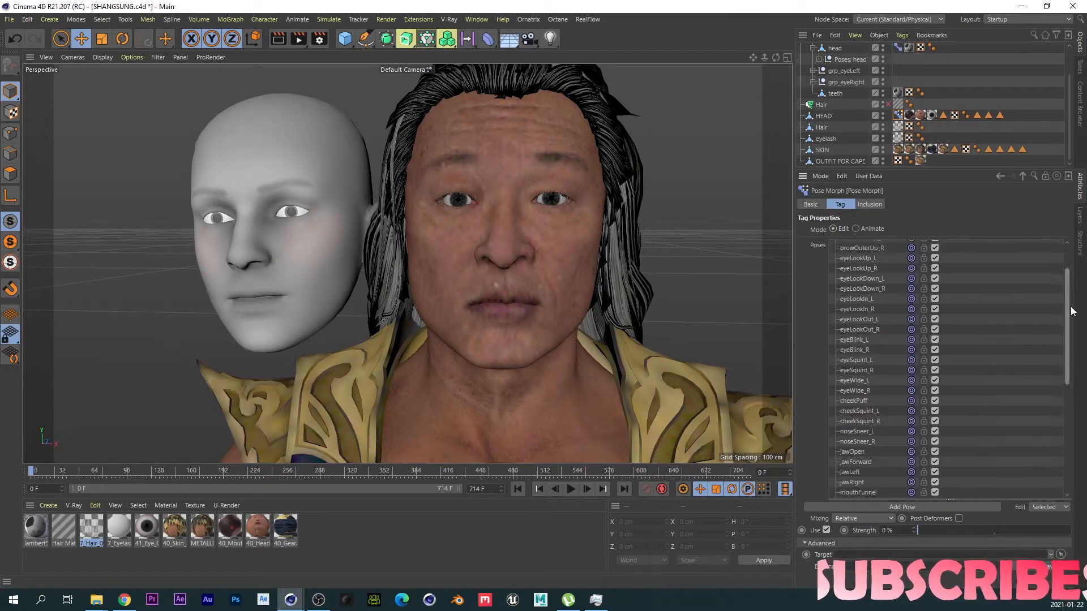
scroll(880, 377, up, 3)
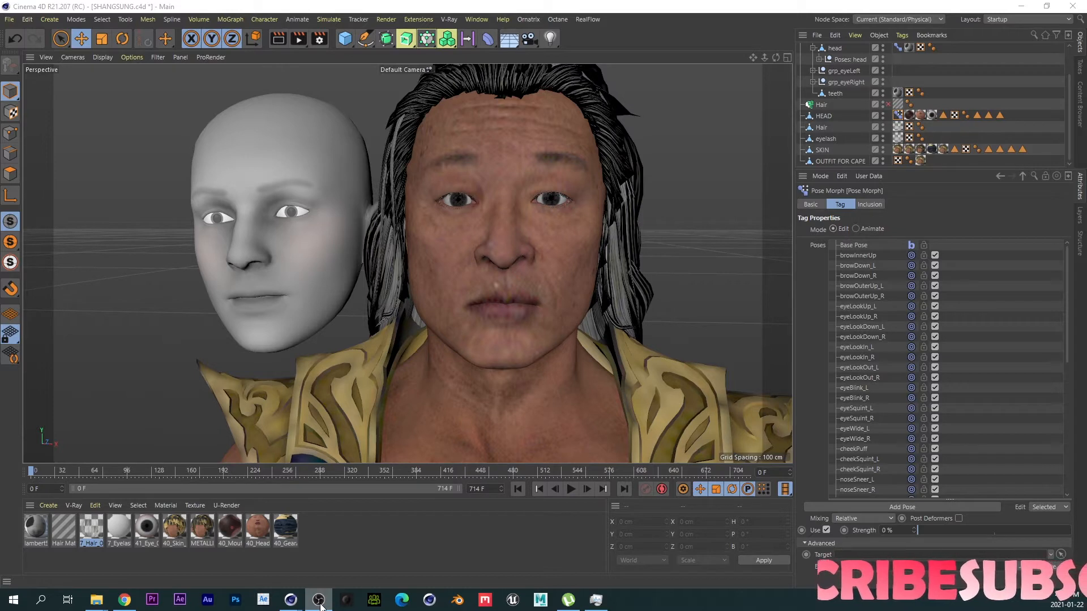
Step: Detach the sculpting brushes as a floating palette and place it beside the grey head
alt+drag(501, 234, 495, 248)
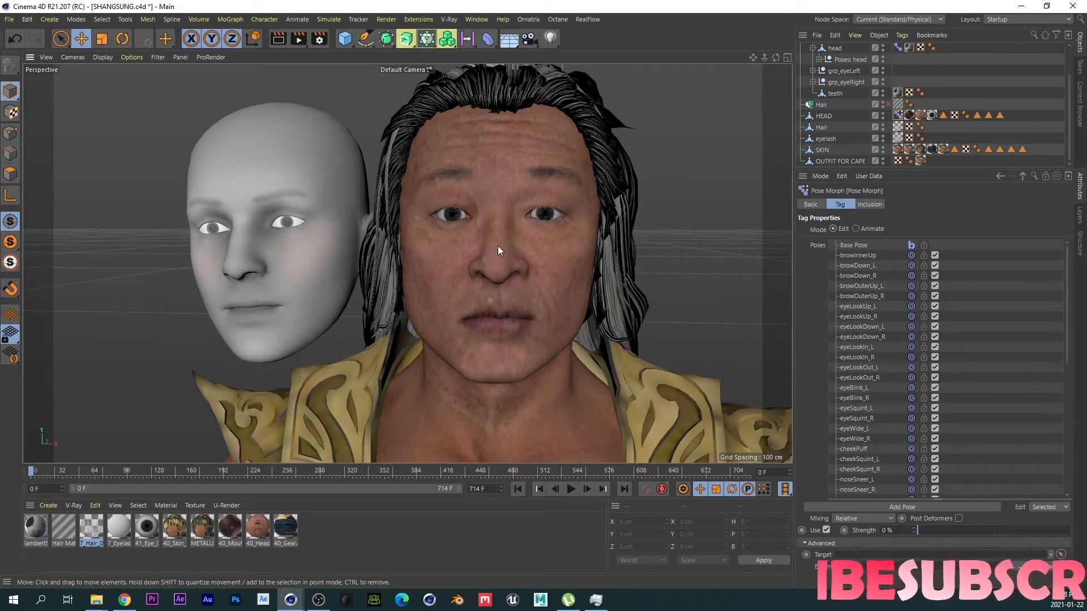
click(149, 19)
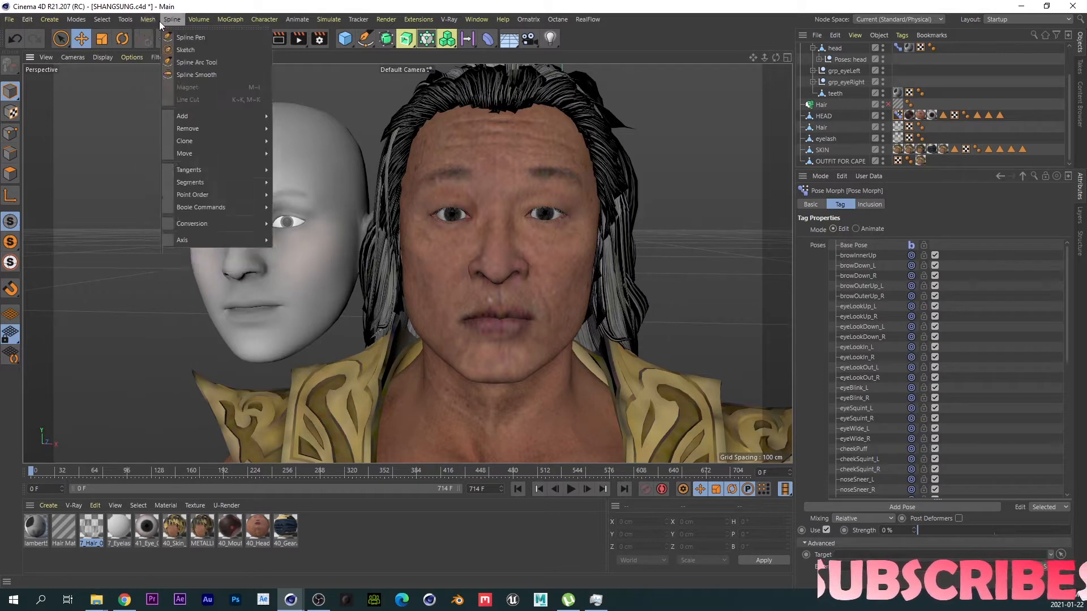
mouse_move(198, 195)
click(268, 188)
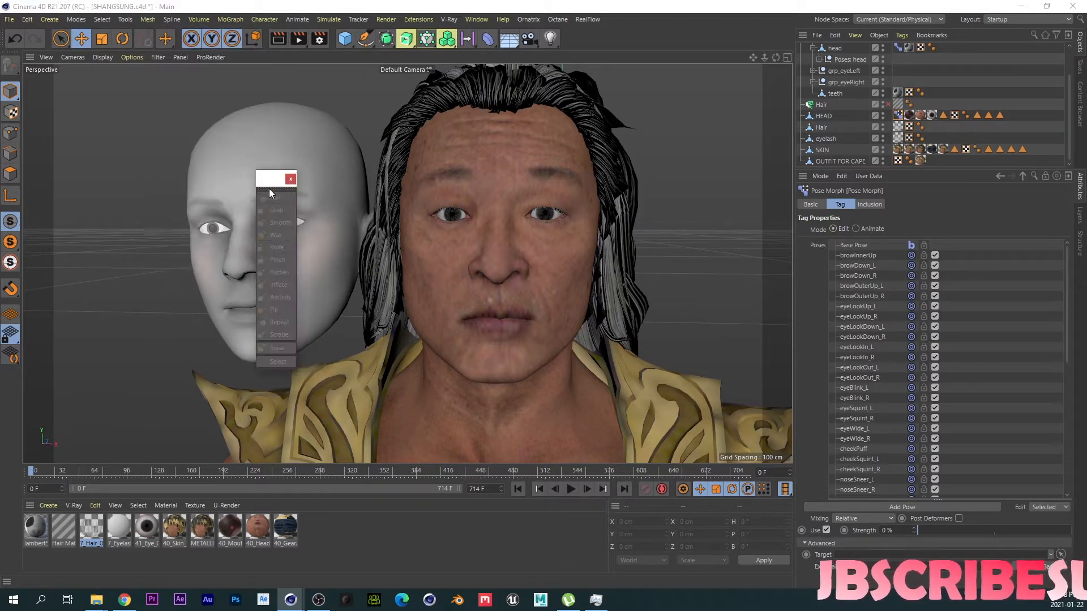
drag(269, 189, 110, 157)
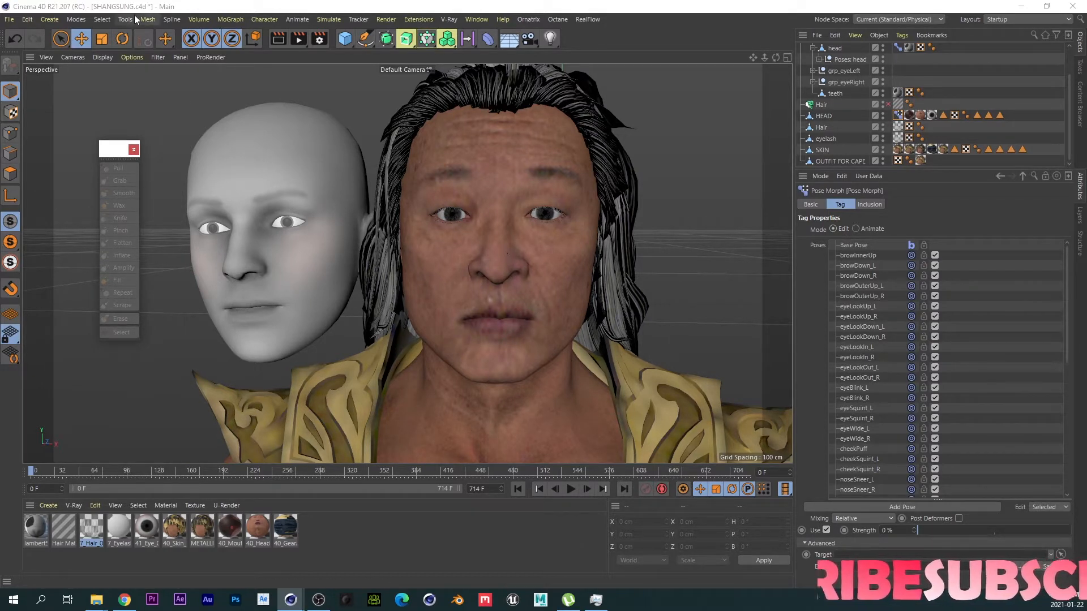
click(147, 19)
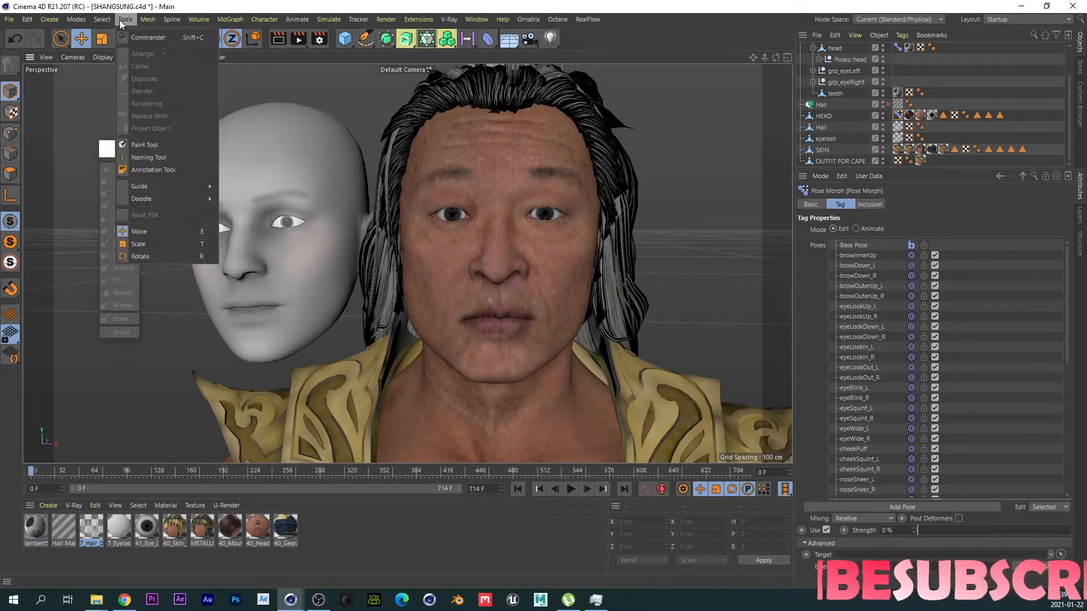
mouse_move(100, 21)
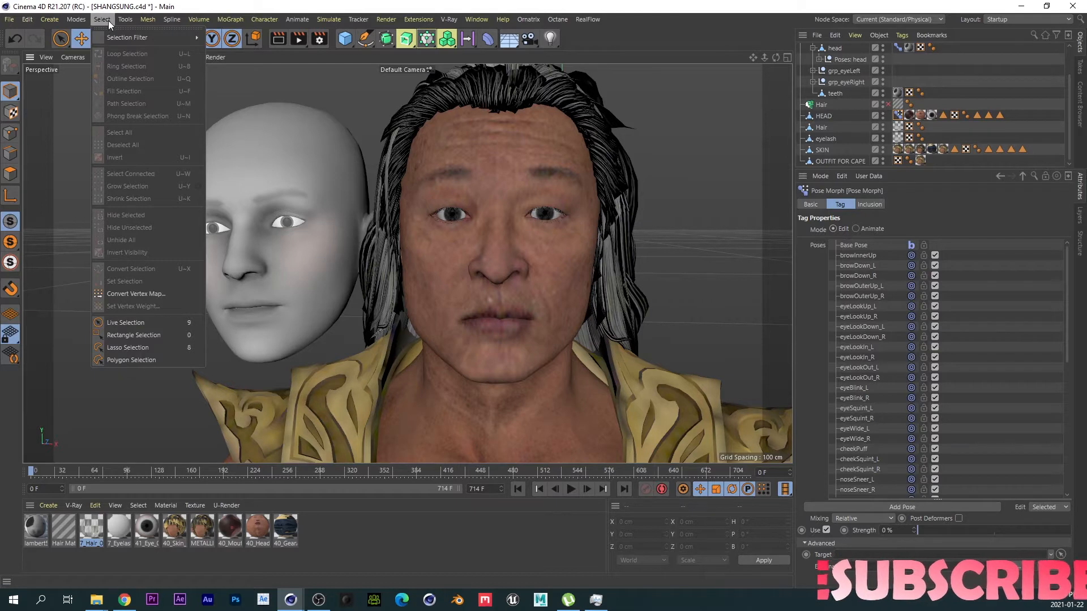
click(704, 131)
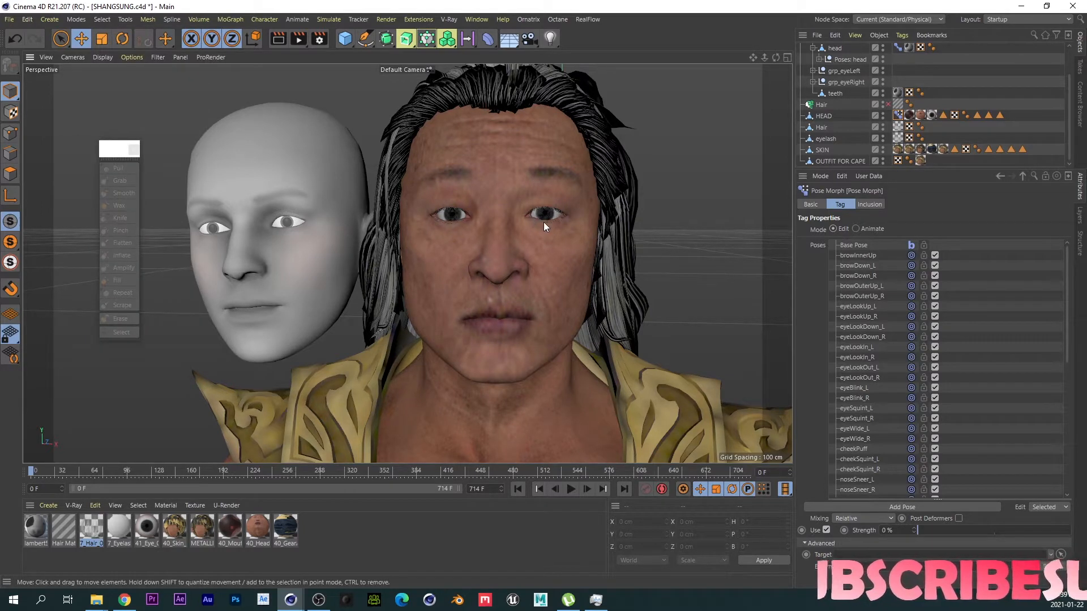
Step: Move the sculpting palette to the far side of the character's head and set the grey head's browInnerUp pose strength to 100%
scroll(524, 189, up, 3)
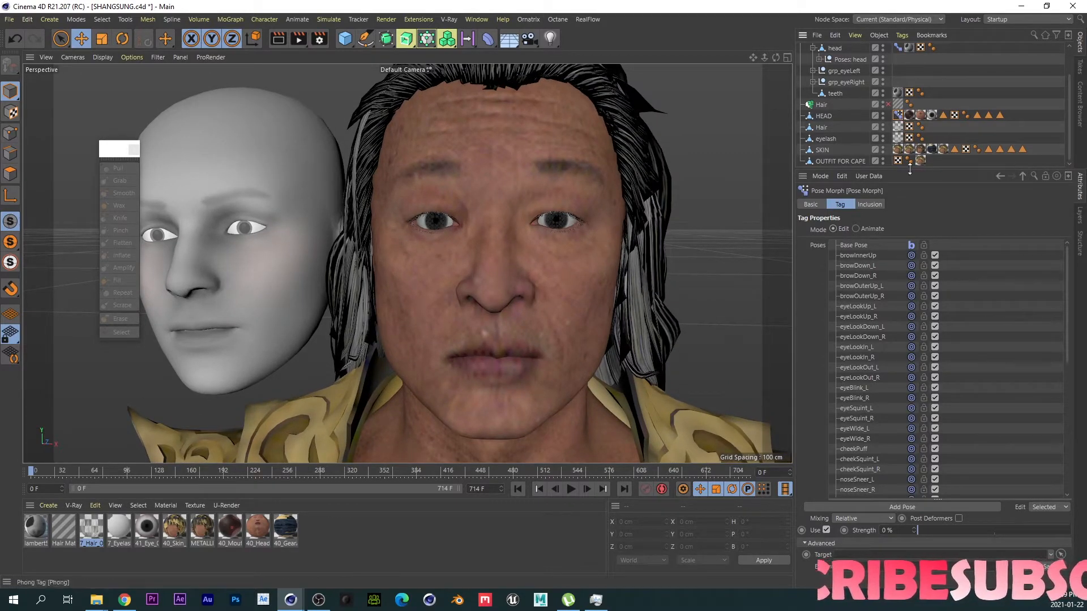
click(897, 48)
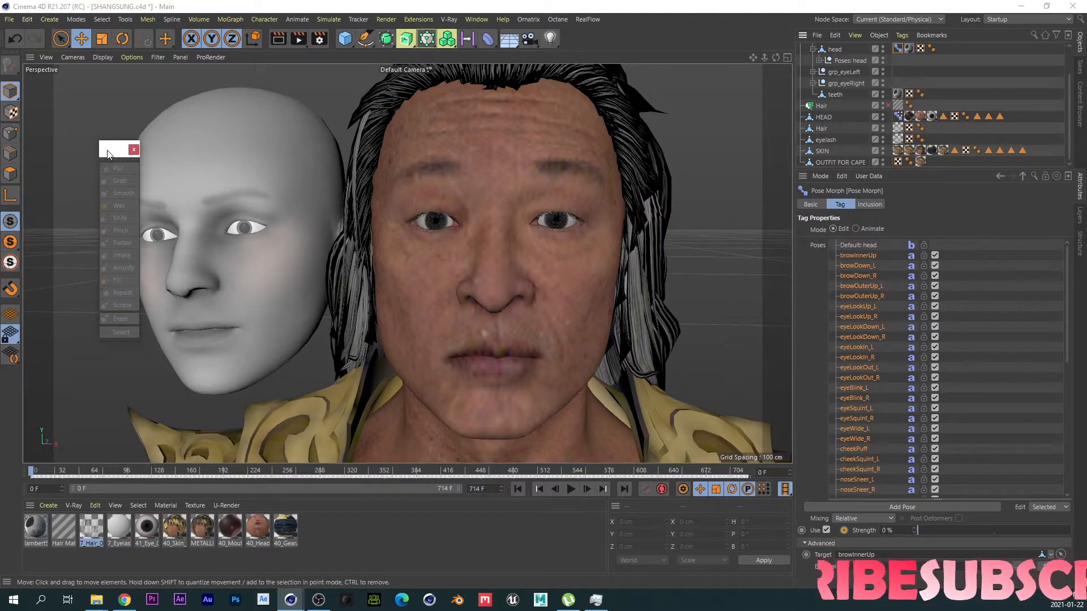
drag(104, 148, 695, 137)
alt+drag(435, 223, 301, 256)
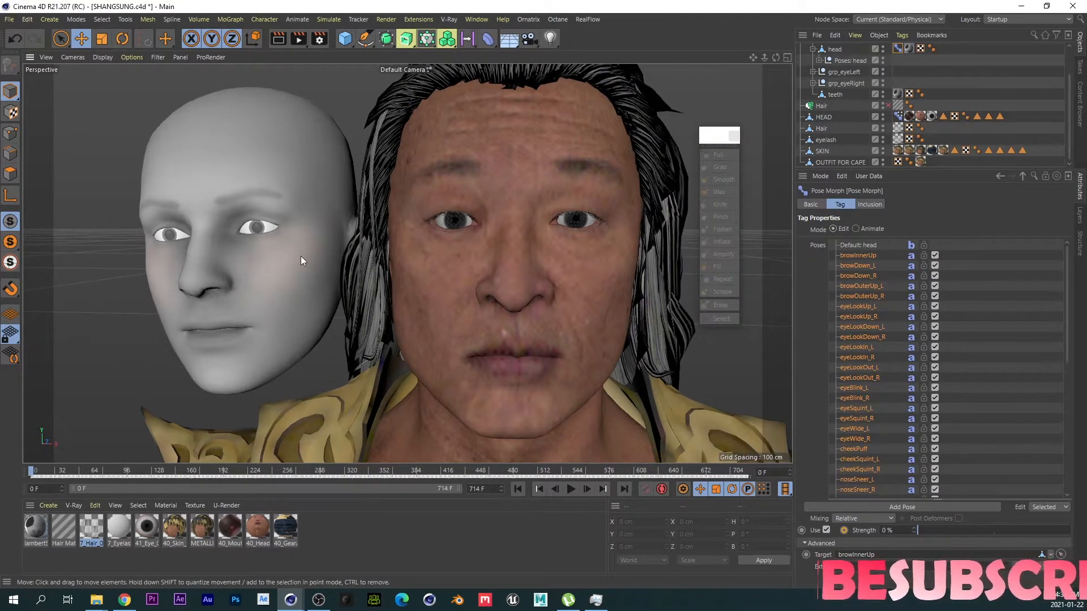
click(868, 255)
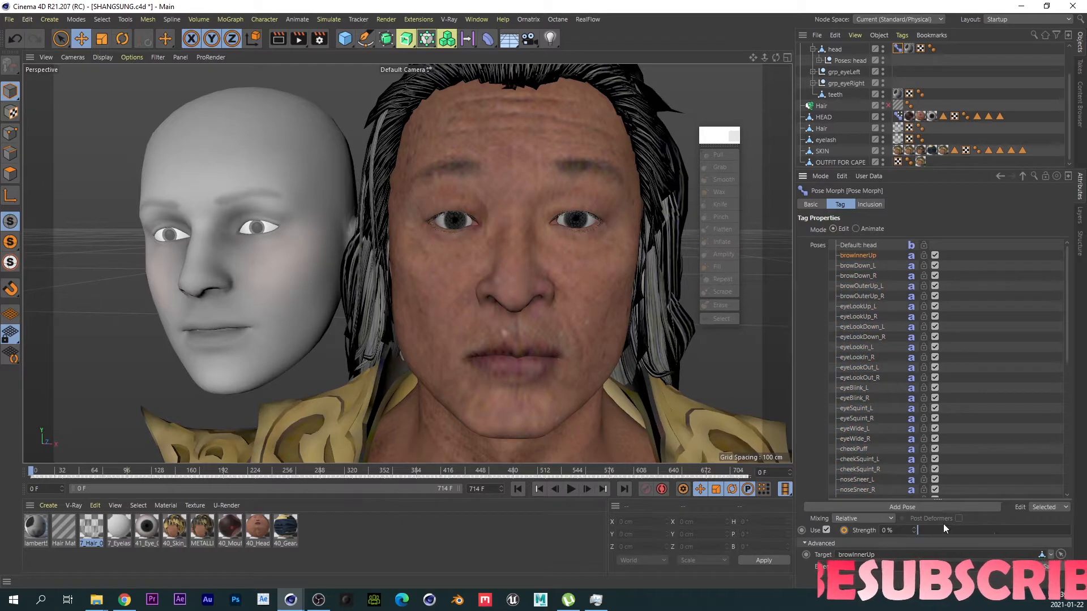
drag(942, 531, 1076, 521)
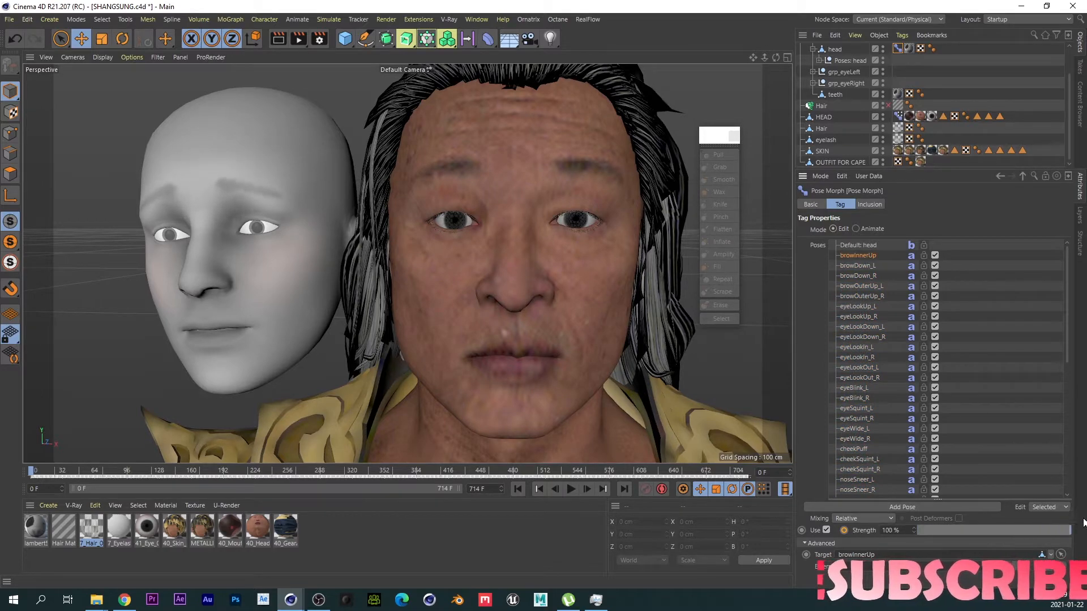
alt+drag(361, 275, 261, 230)
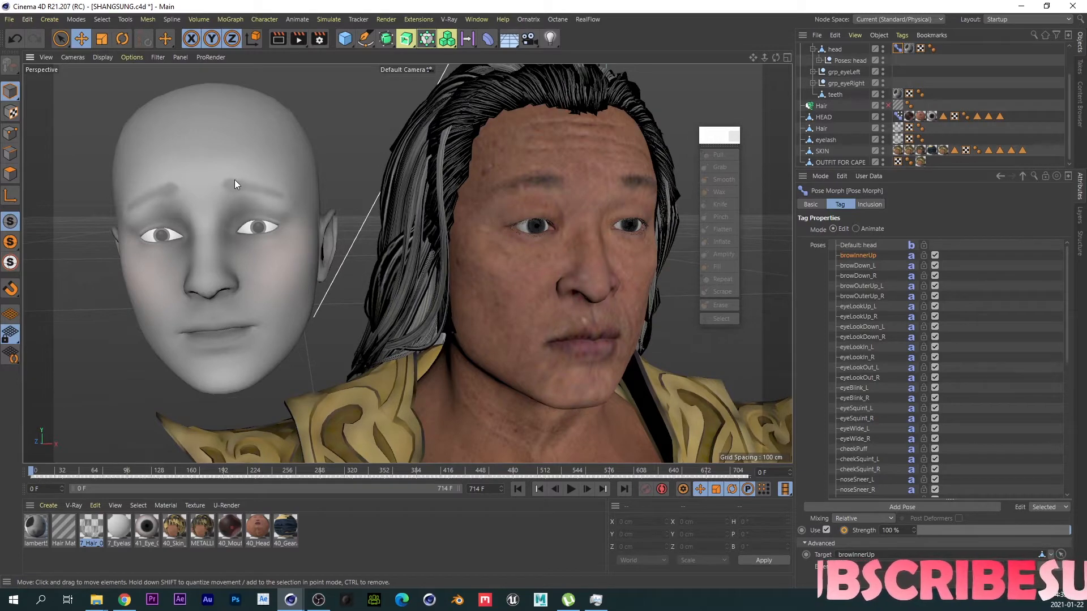
alt+drag(549, 256, 442, 291)
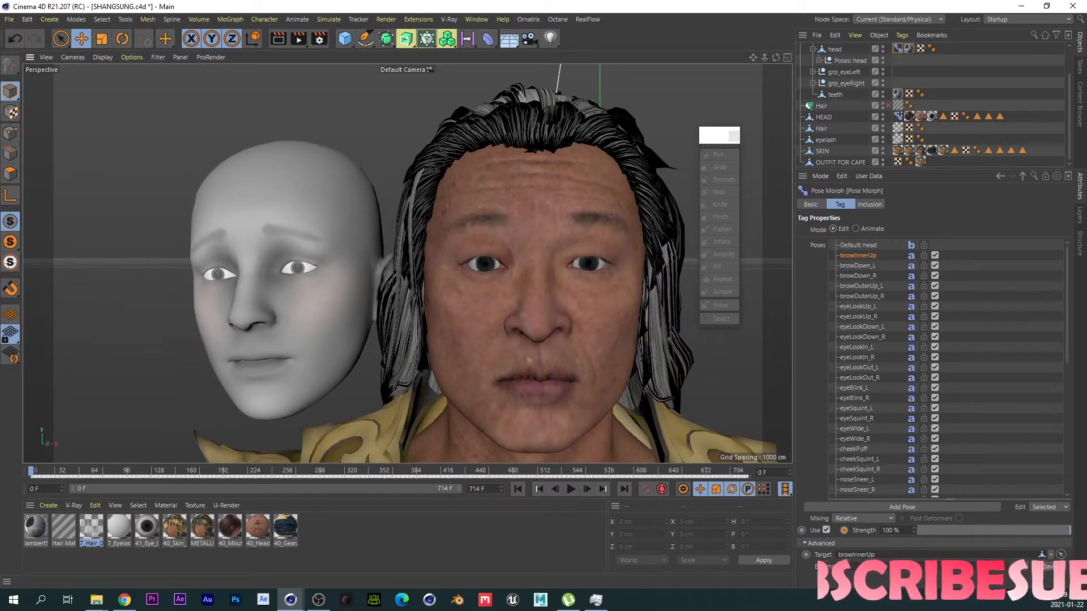
click(855, 229)
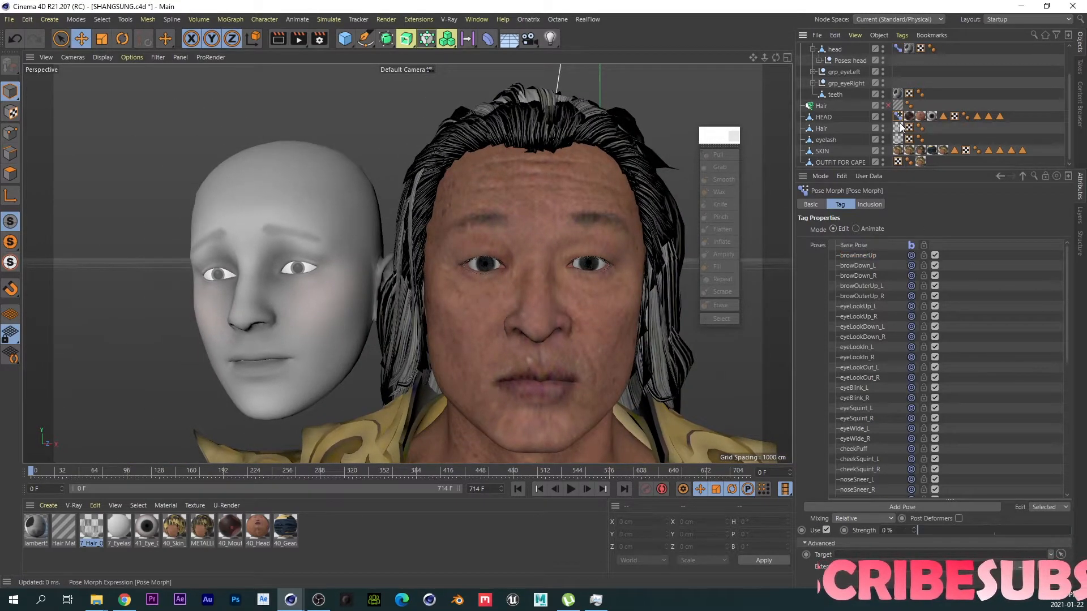
Step: Select the HEAD object's browInnerUp pose and set its strength to 100%
click(864, 255)
drag(953, 534, 1085, 532)
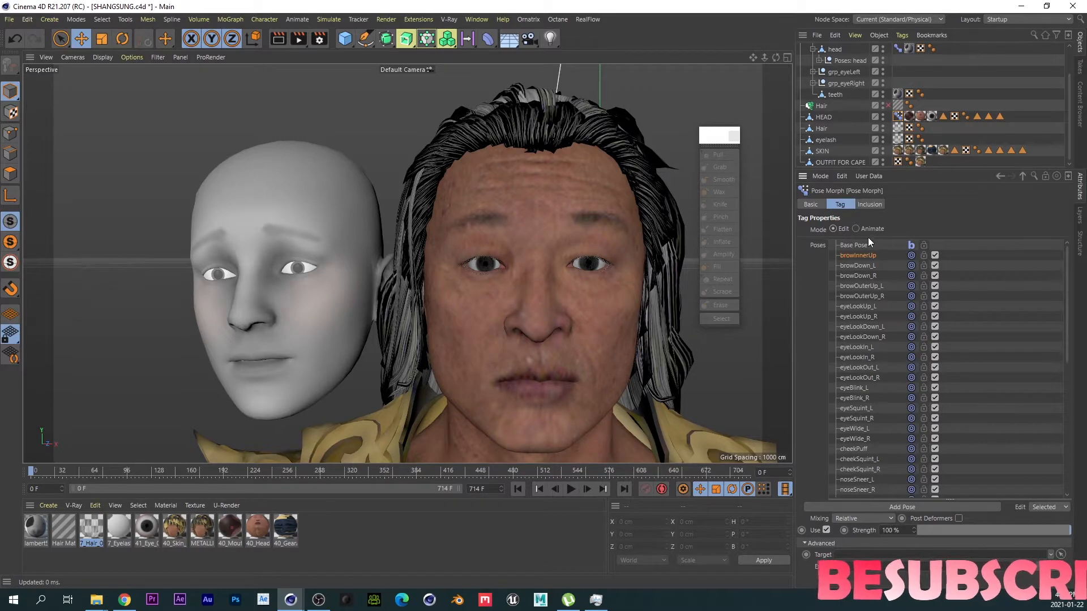
alt+drag(545, 291, 566, 270)
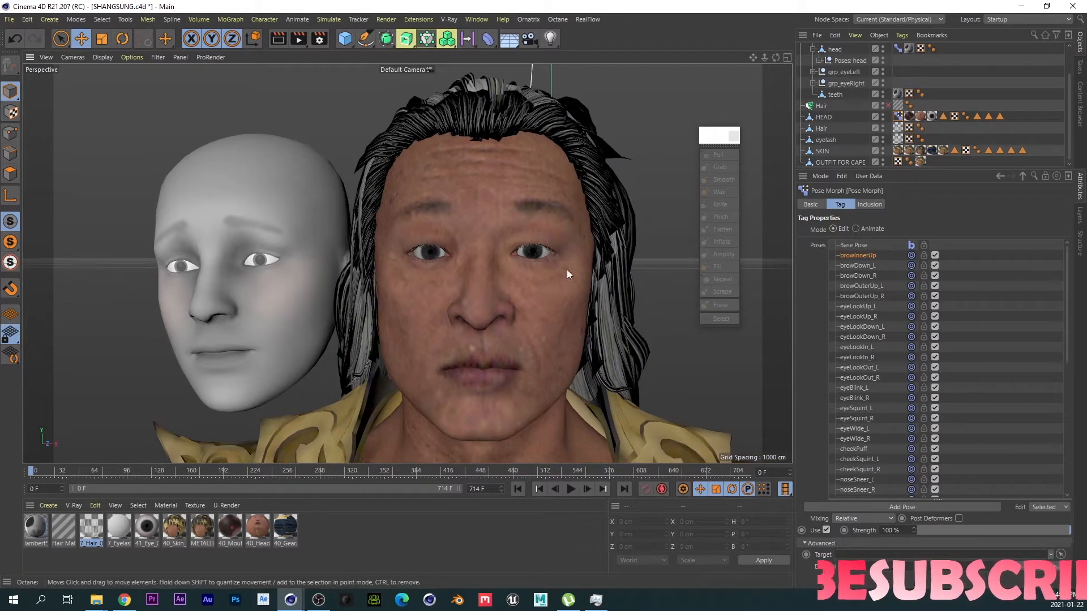
Step: Set up the Grab sculpting brush on the HEAD mesh in polygon mode with Backface turned off
click(823, 117)
click(898, 116)
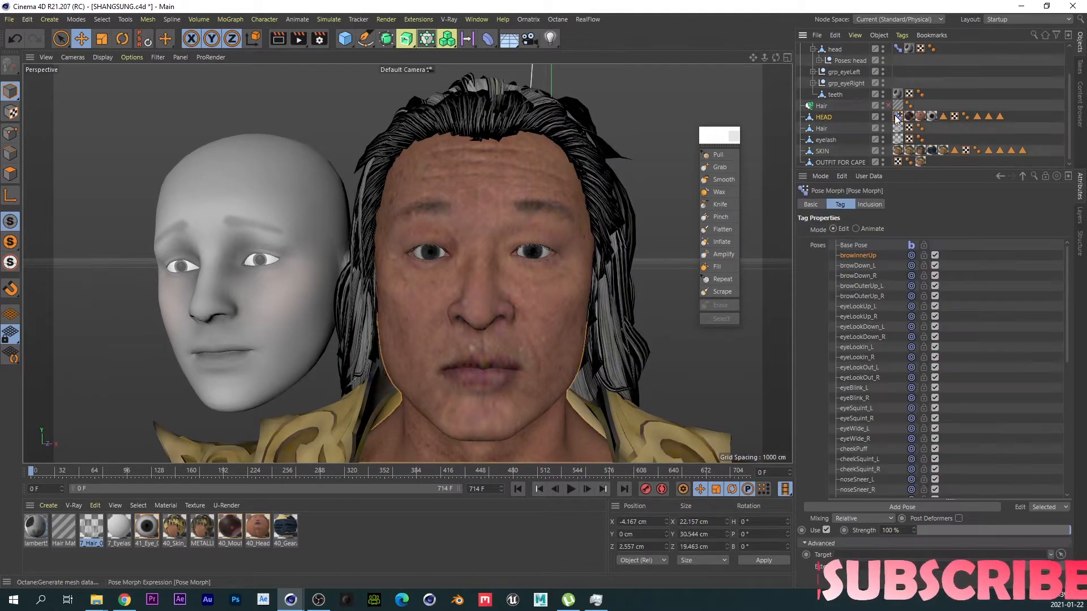
click(719, 166)
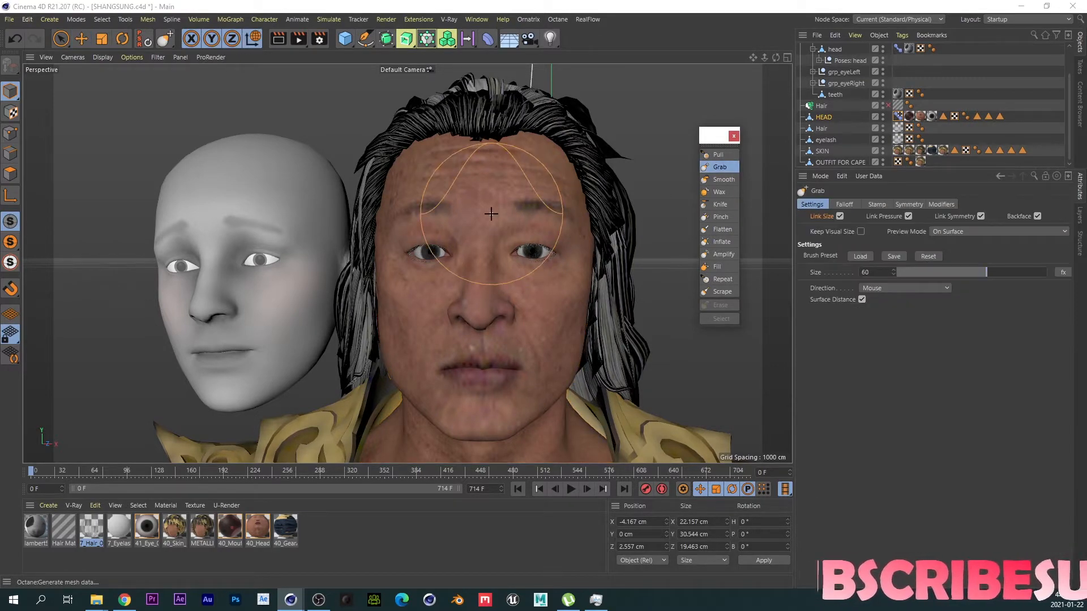
click(10, 174)
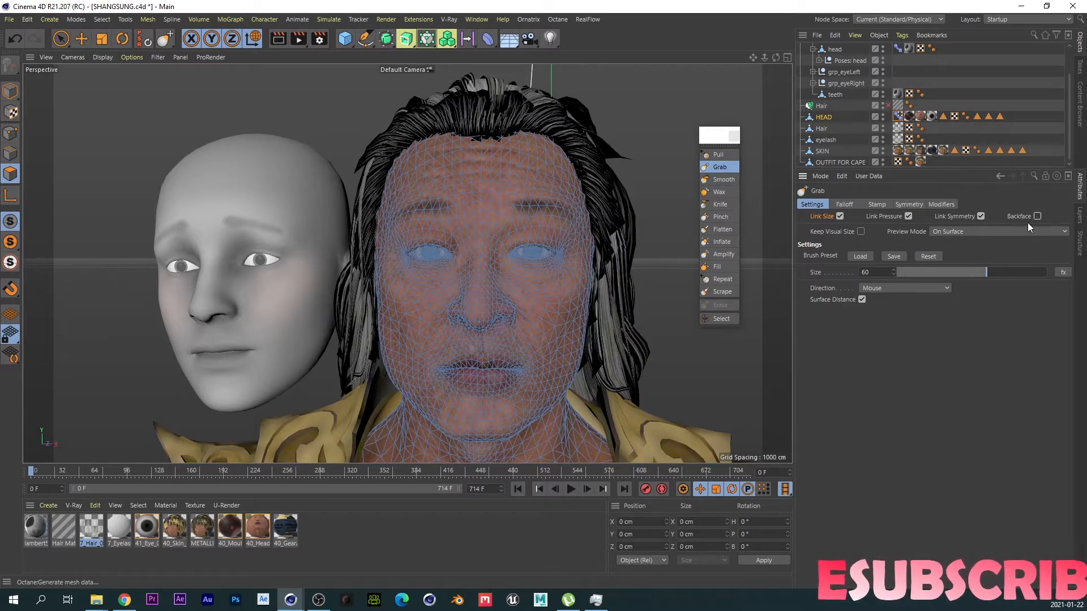
Step: Try the Grab brush on the mouth with Surface Distance off and a size of about 93, and undo the strokes
click(861, 299)
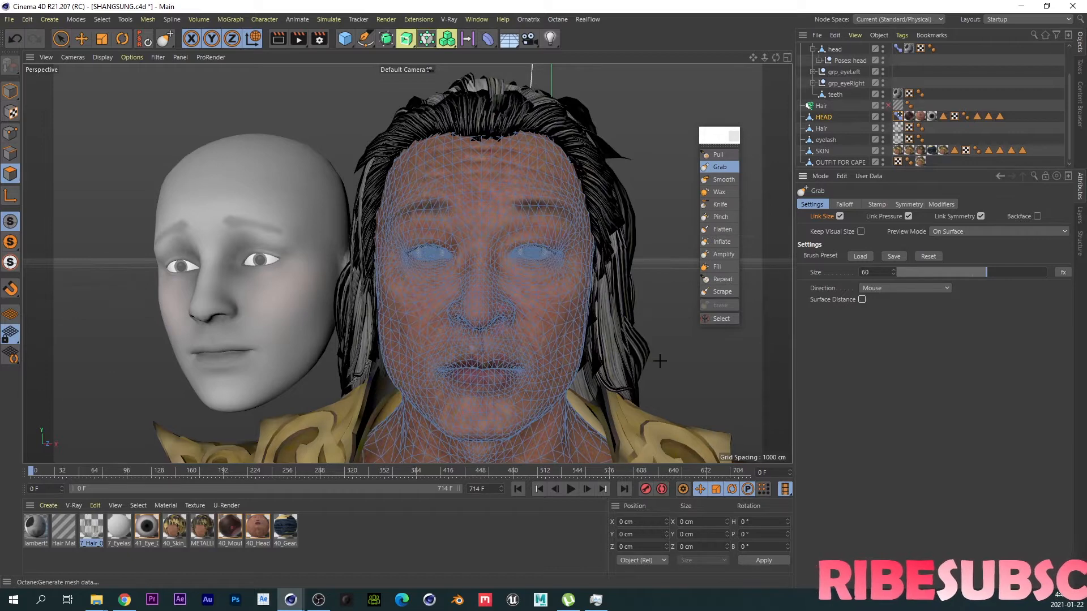
alt+drag(481, 294, 481, 266)
middle_drag(492, 333, 517, 332)
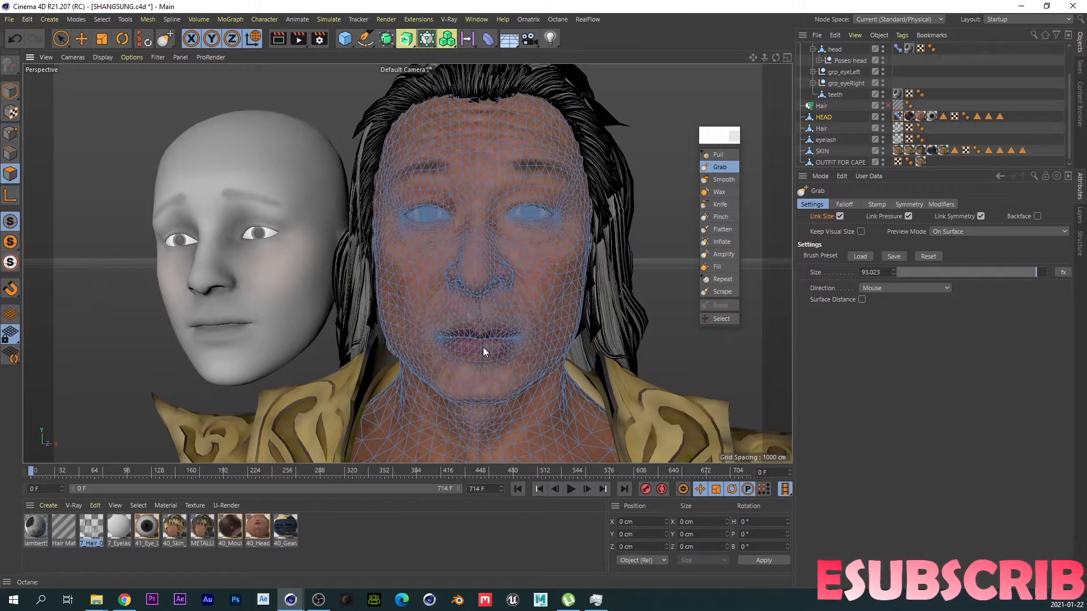
key(ctrl+z)
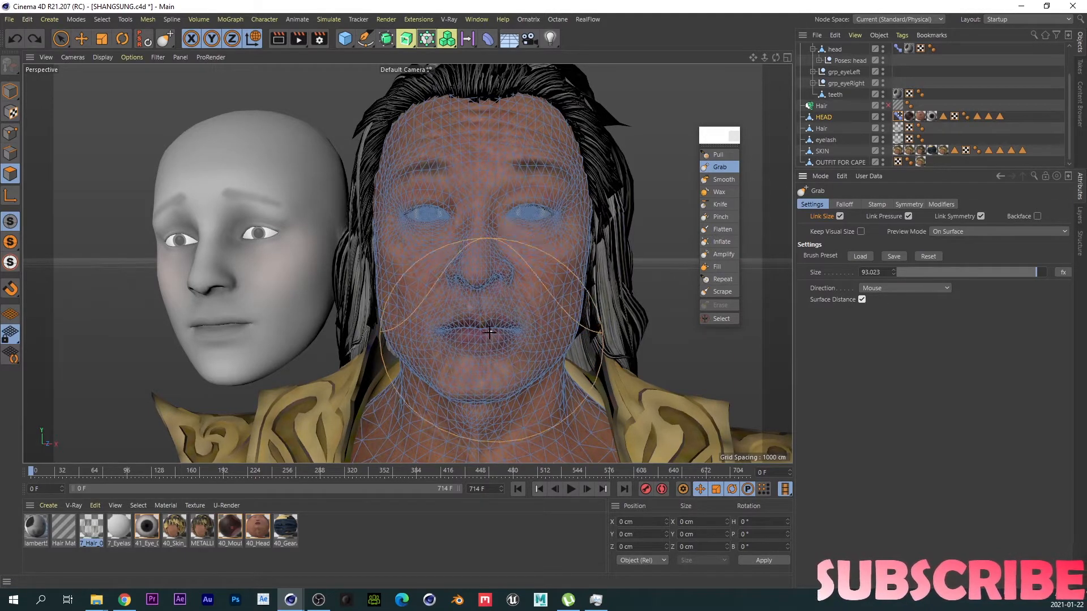
key(ctrl+z)
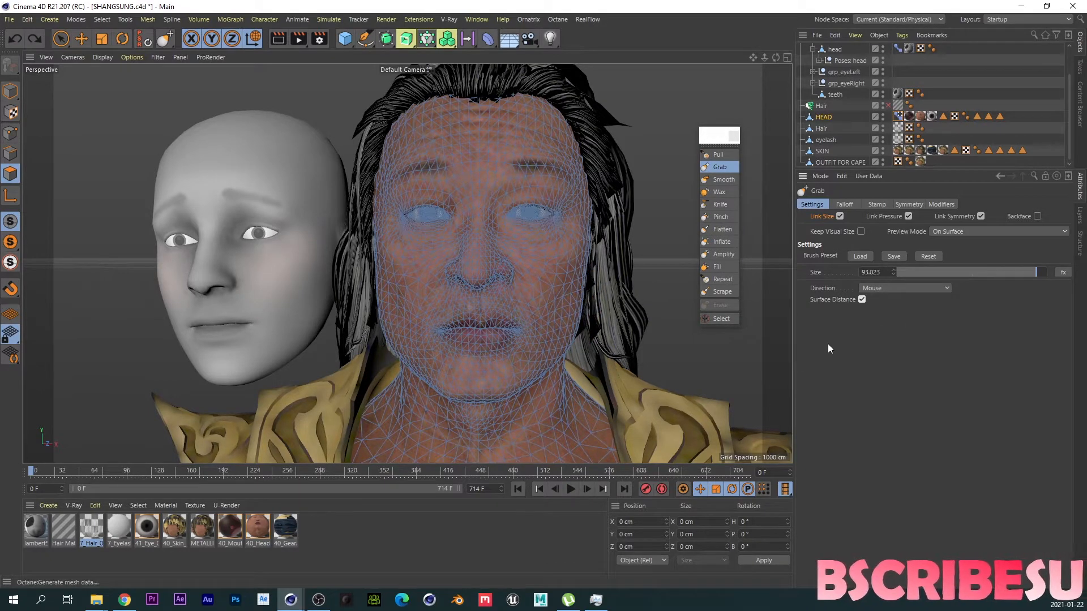
Step: Try raising both inner brows together from the forehead centre with the Grab brush at sizes of about 63 and 78
scroll(543, 260, up, 5)
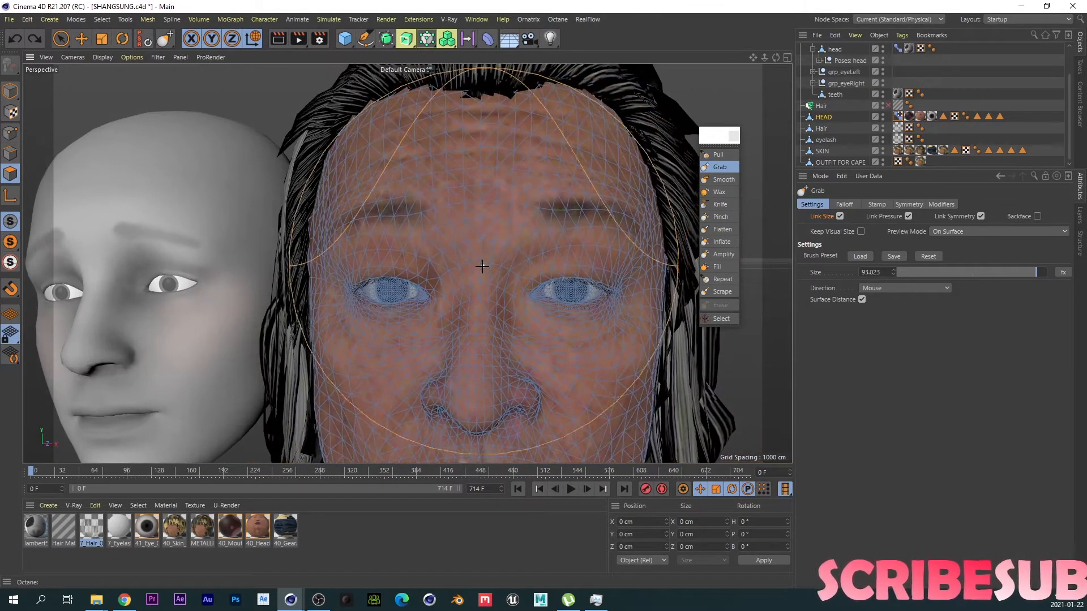
middle_drag(477, 223, 481, 219)
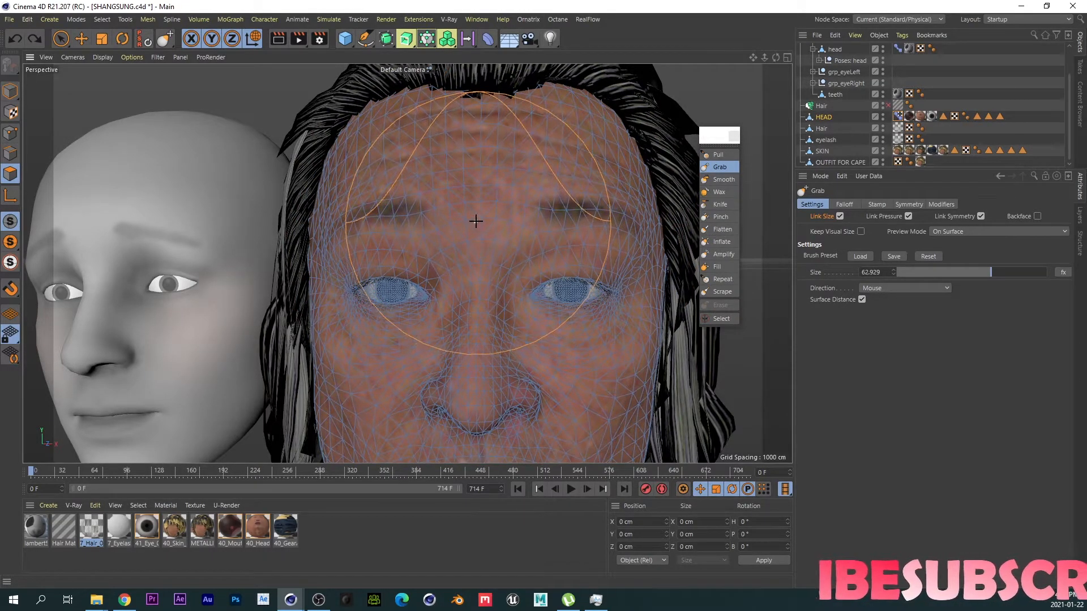
drag(482, 220, 483, 201)
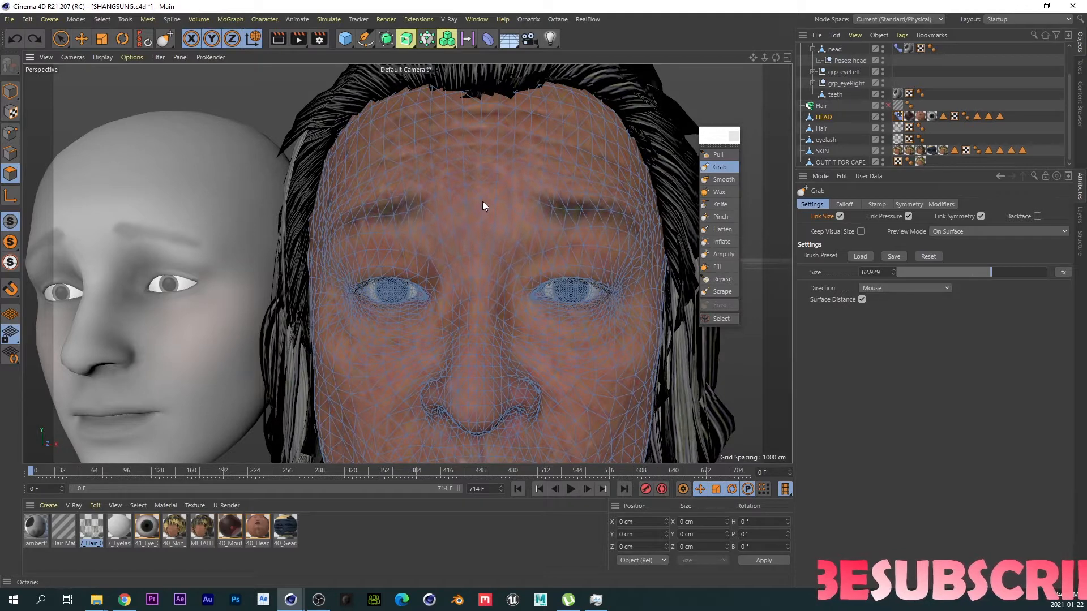
middle_drag(504, 217, 511, 217)
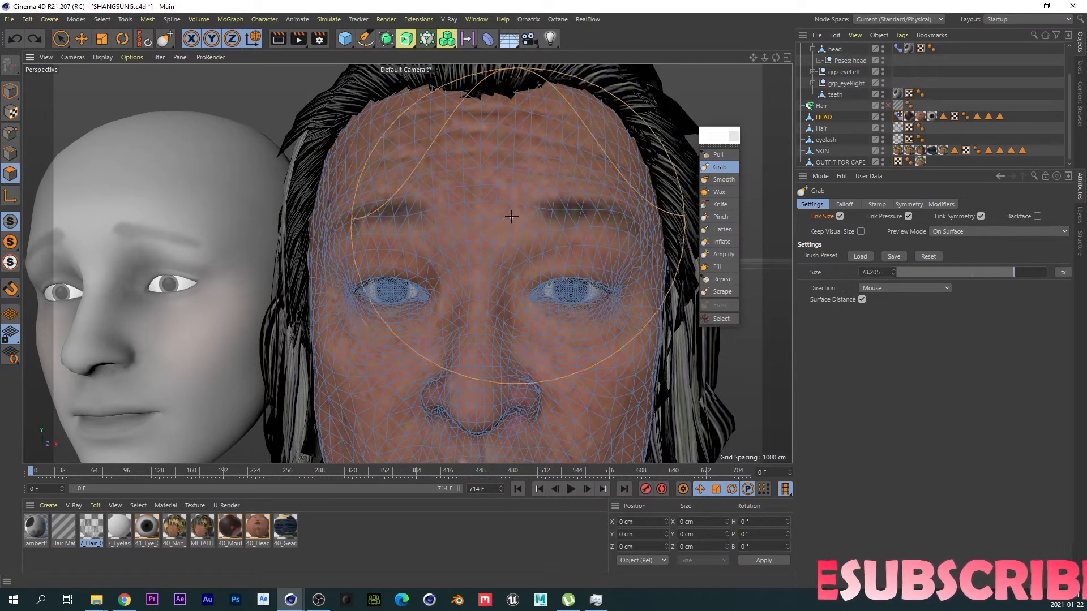
drag(490, 216, 490, 194)
key(ctrl+z)
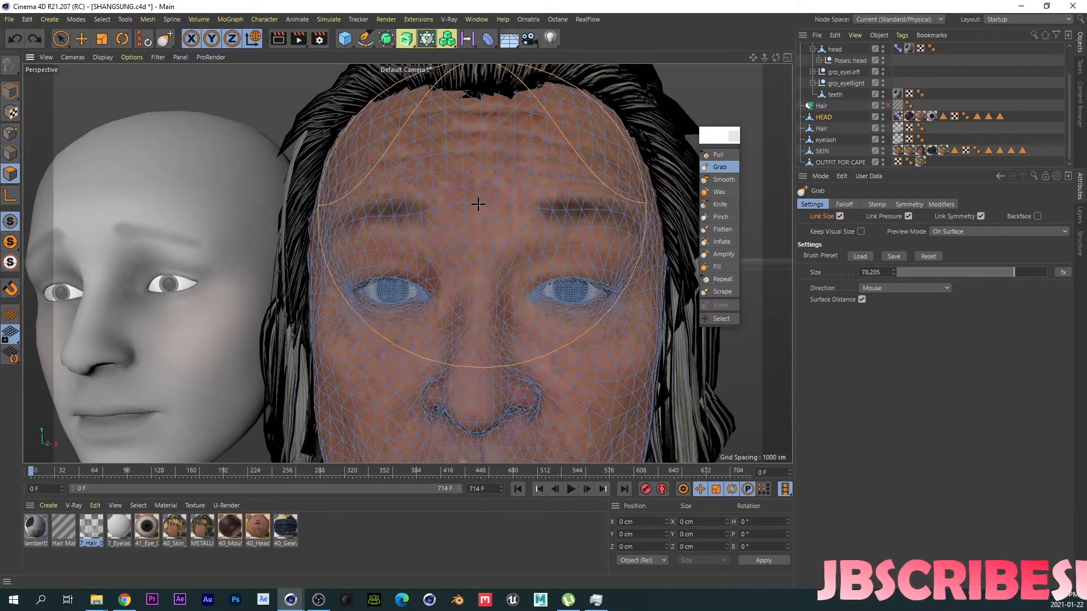
Step: Raise the inner end of each eyebrow separately with the Grab brush at a size of about 58, undoing the last surplus stroke
middle_drag(455, 218, 426, 225)
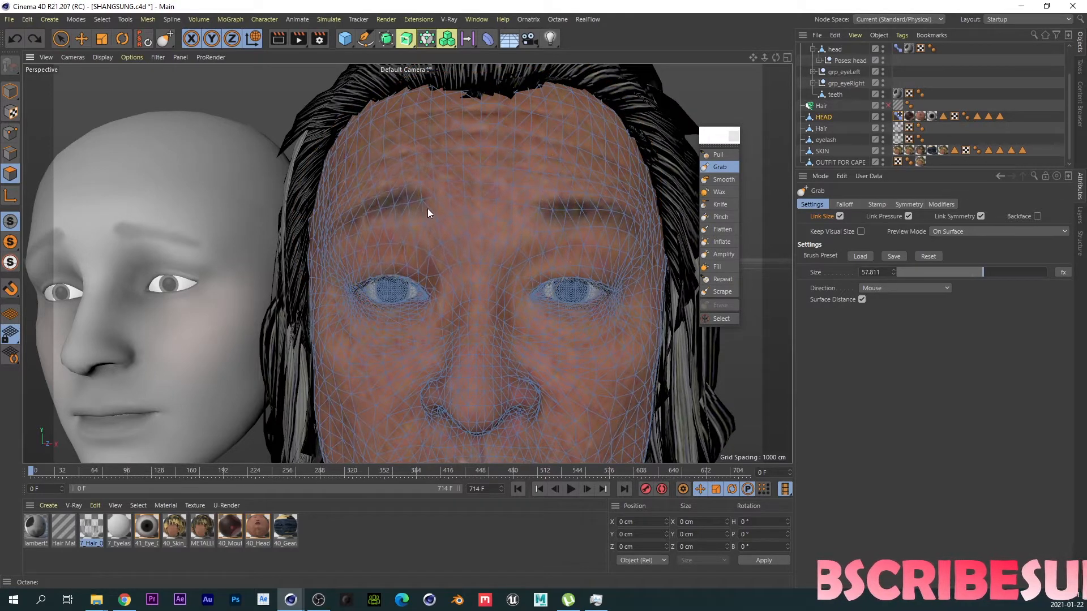
drag(528, 213, 527, 203)
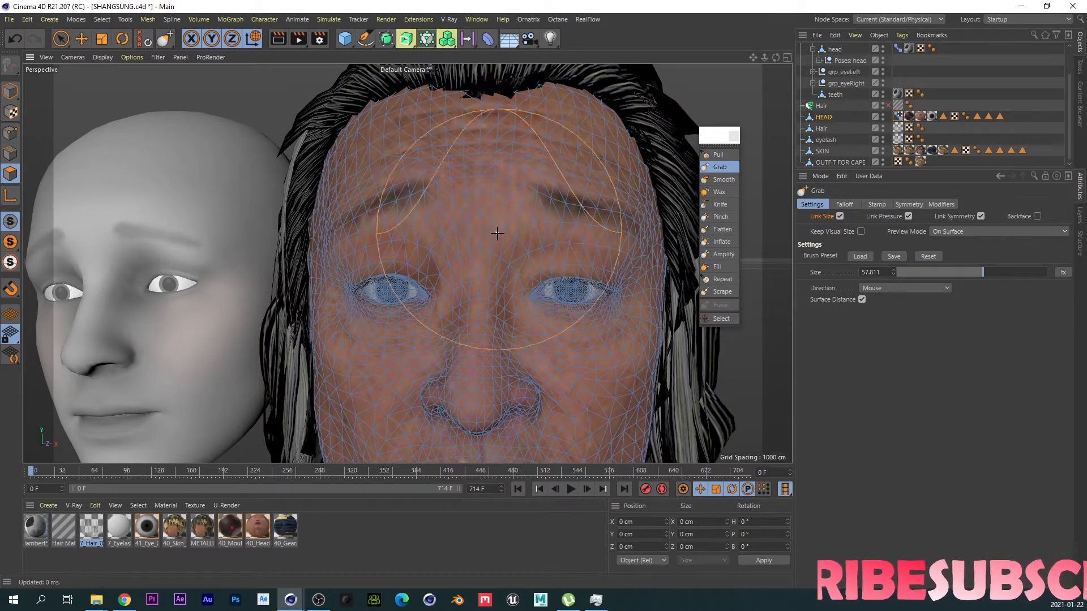
scroll(492, 194, down, 5)
scroll(475, 195, up, 6)
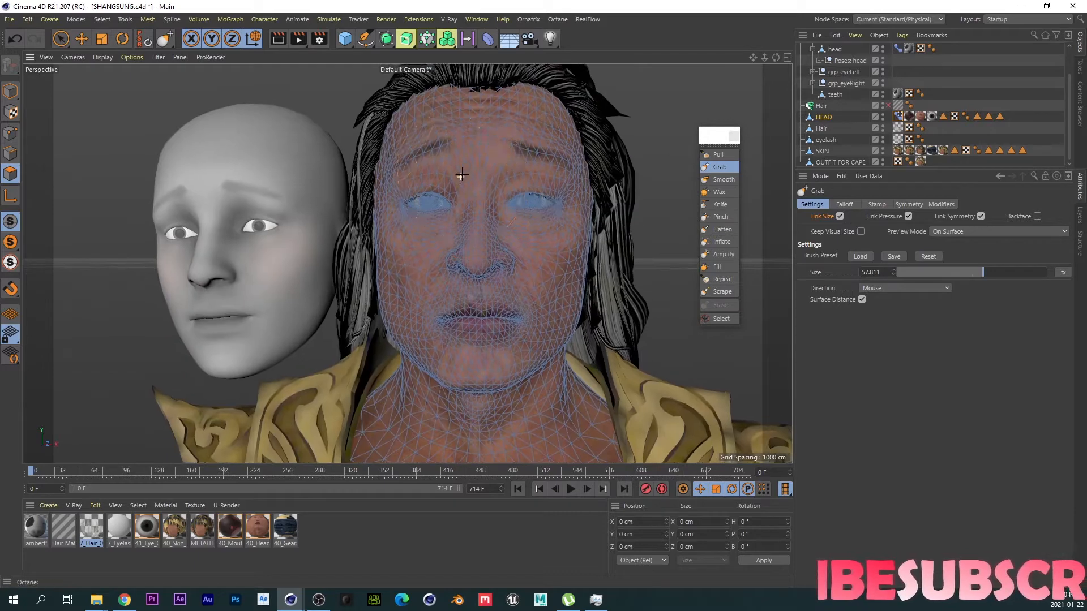
alt+drag(485, 239, 467, 276)
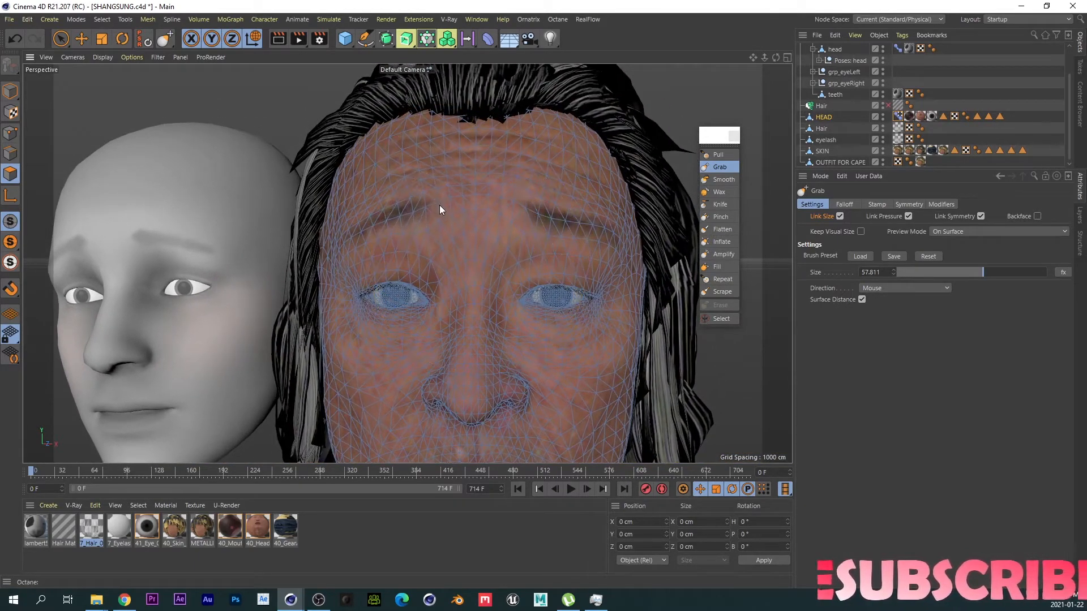
key(ctrl+z)
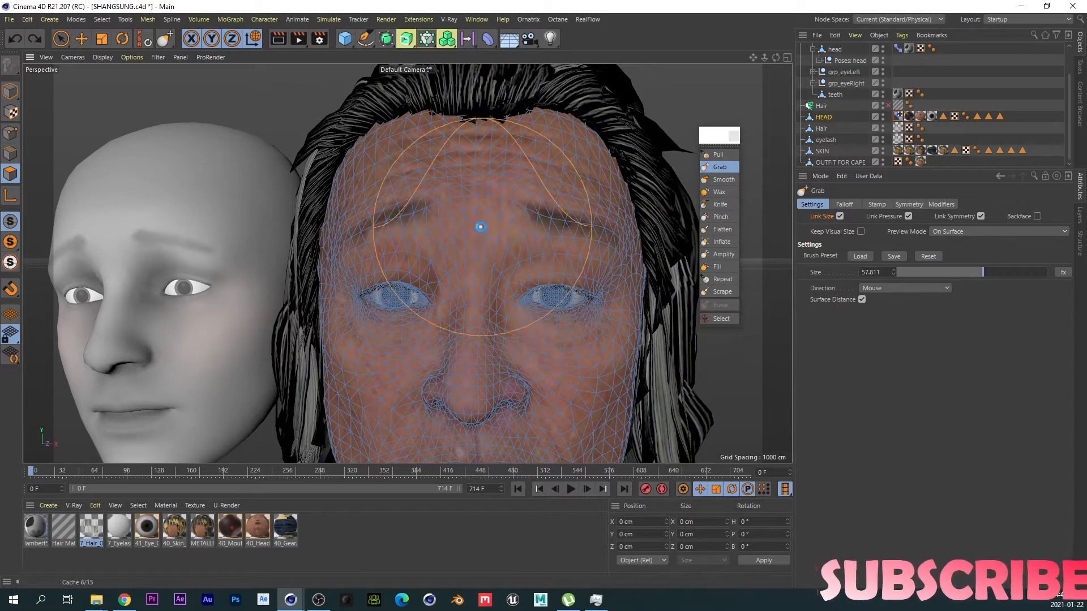
Step: Check the HEAD's browInnerUp pose through its strength range, and smooth the forehead above the inner brow with the Smooth brush at size about 25
click(899, 119)
drag(1057, 532, 1085, 525)
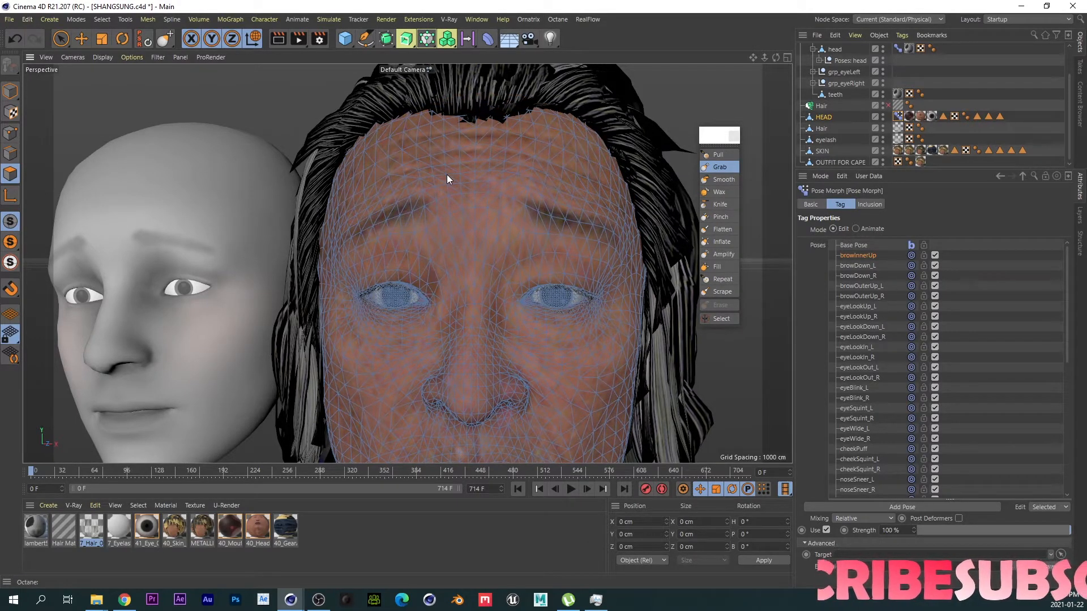
click(711, 180)
middle_drag(503, 179, 454, 180)
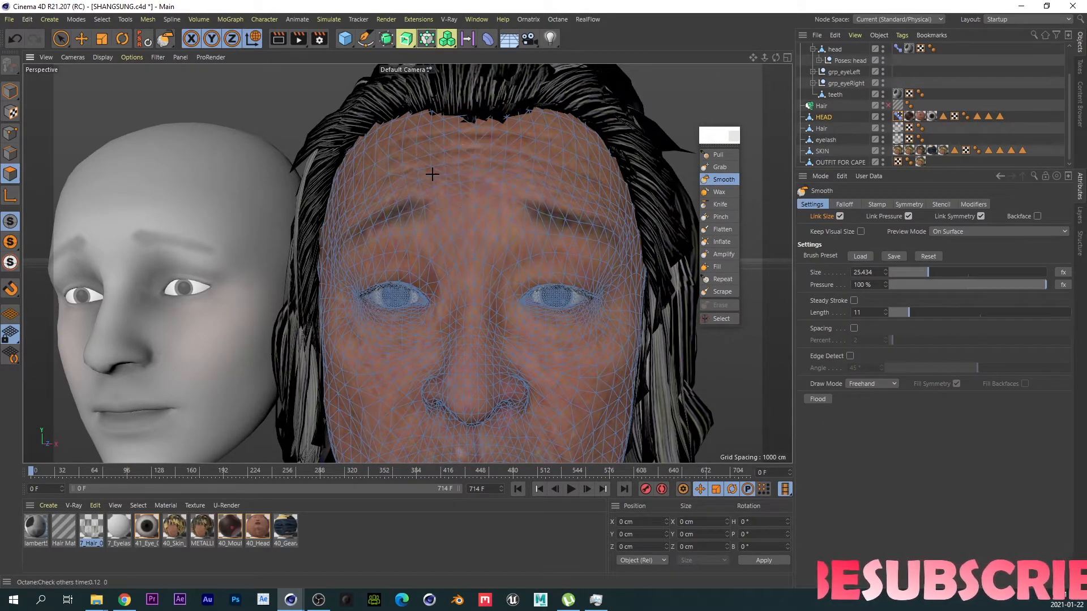
Step: Switch back to the Grab brush and compare the HEAD's browInnerUp pose with the grey head, keeping the strength at 100%
click(722, 168)
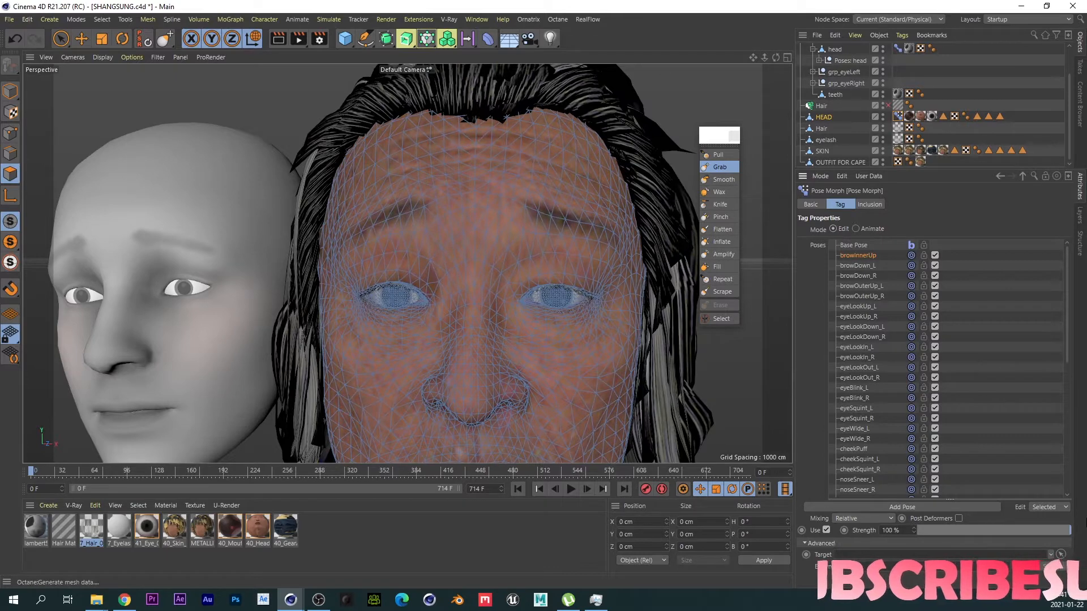
mouse_move(1042, 530)
mouse_down()
mouse_move(867, 528)
mouse_move(1034, 528)
mouse_up()
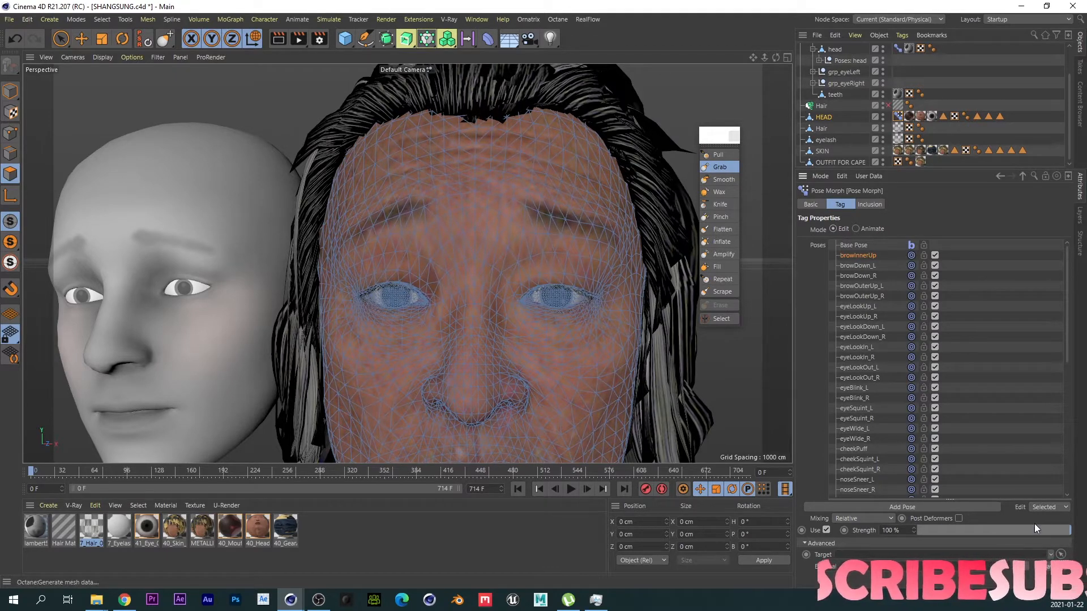
scroll(474, 342, down, 5)
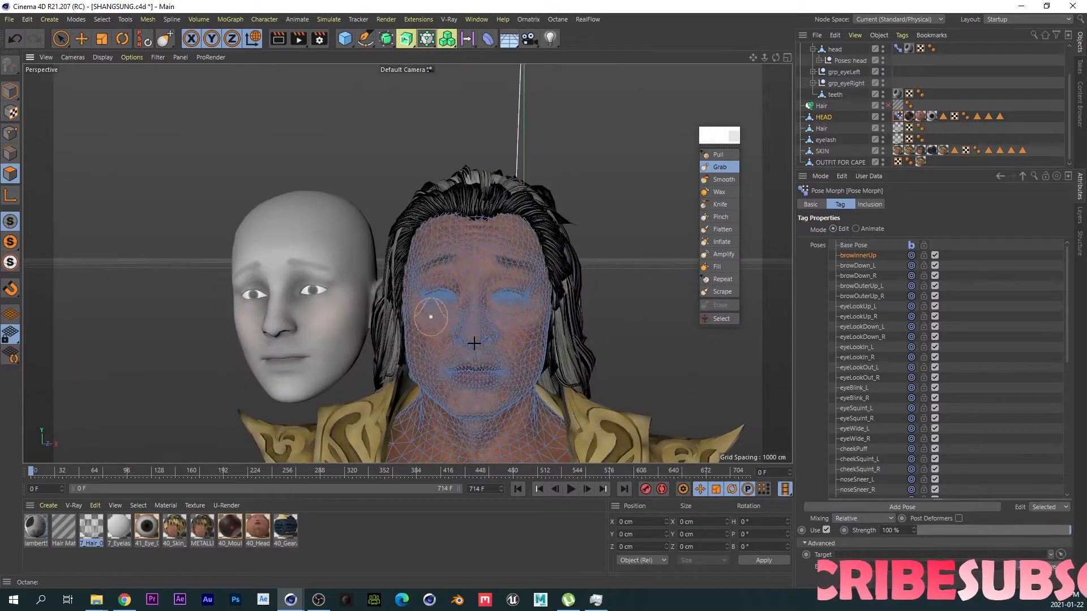
scroll(474, 342, up, 2)
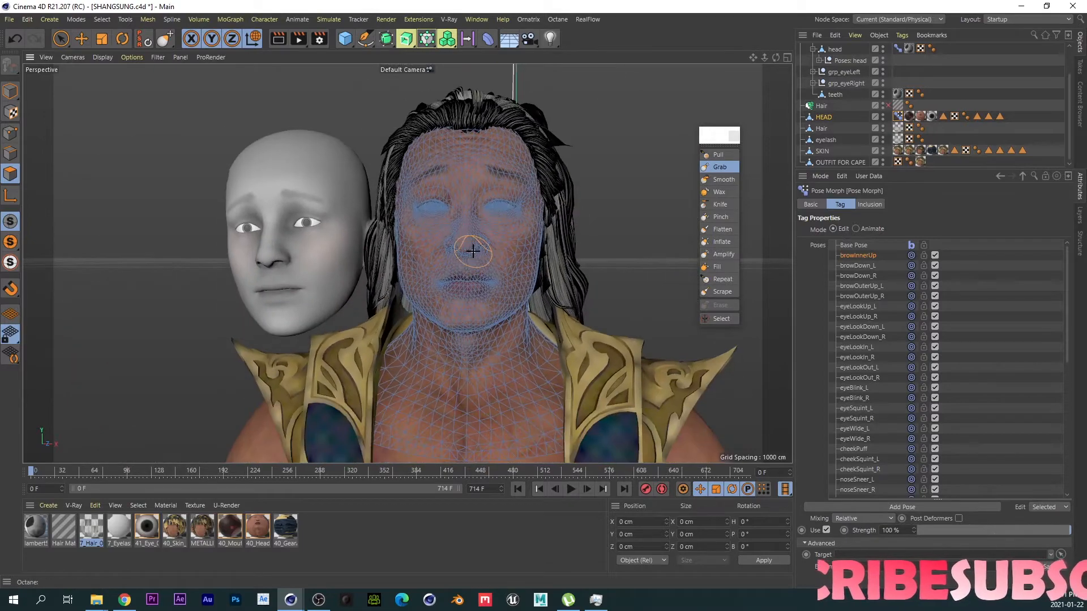
scroll(478, 317, up, 5)
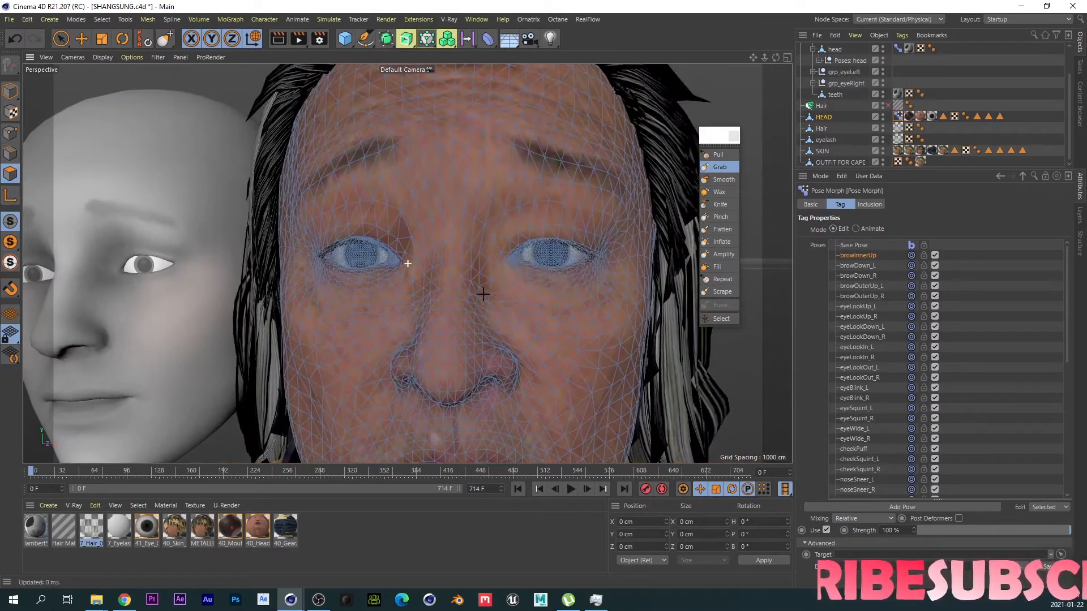
scroll(483, 294, down, 5)
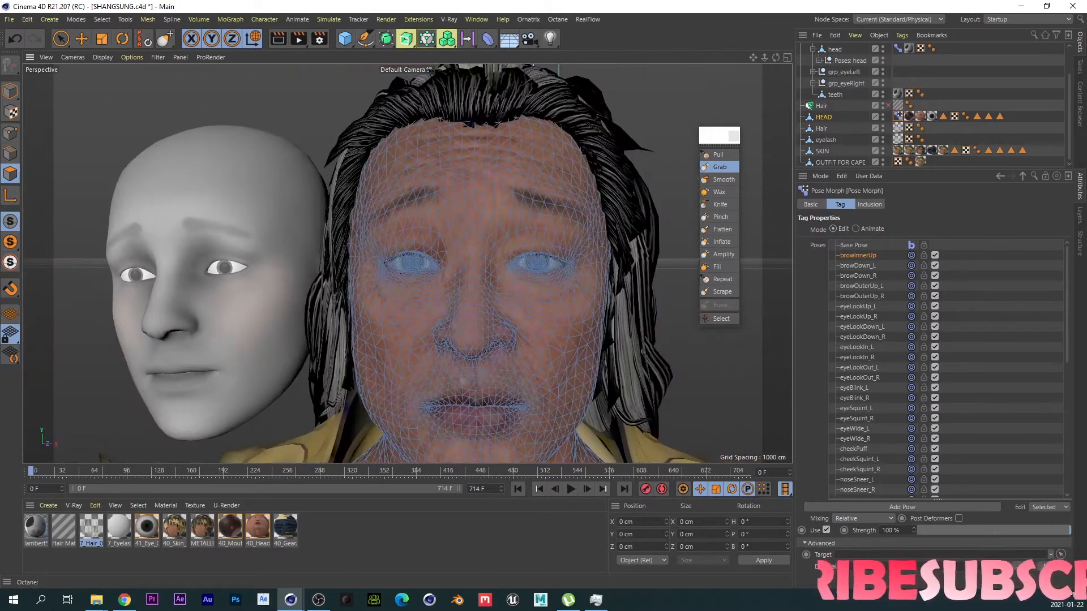
Step: Preview the browInnerUp pose in the Octane Live Viewer while varying its strength back to 100%, and move the viewer out of the way
drag(548, 192, 351, 45)
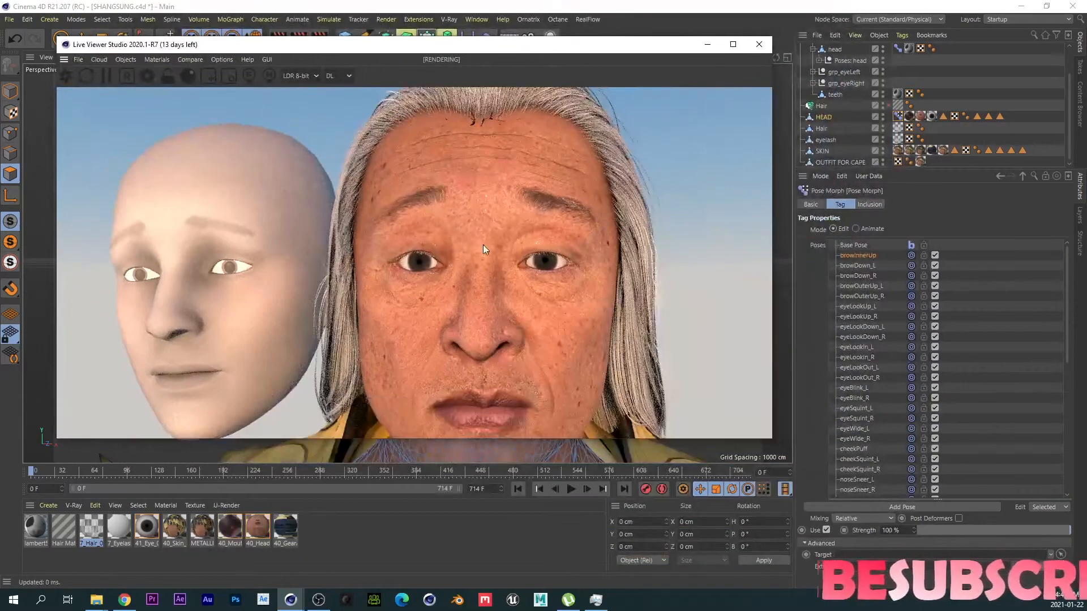
mouse_move(1057, 531)
mouse_down()
mouse_move(876, 531)
mouse_move(1085, 512)
mouse_move(1072, 531)
mouse_up()
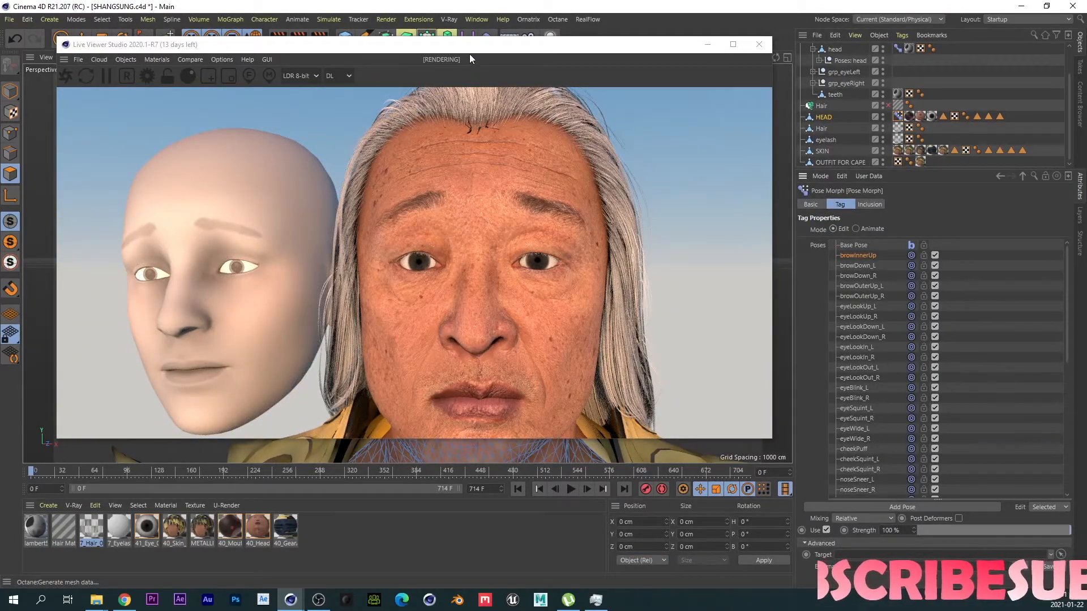
drag(470, 49, 1086, 164)
Step: Inspect the sculpted inner brows up close and sweep the browInnerUp strength back to 100%
scroll(532, 208, up, 3)
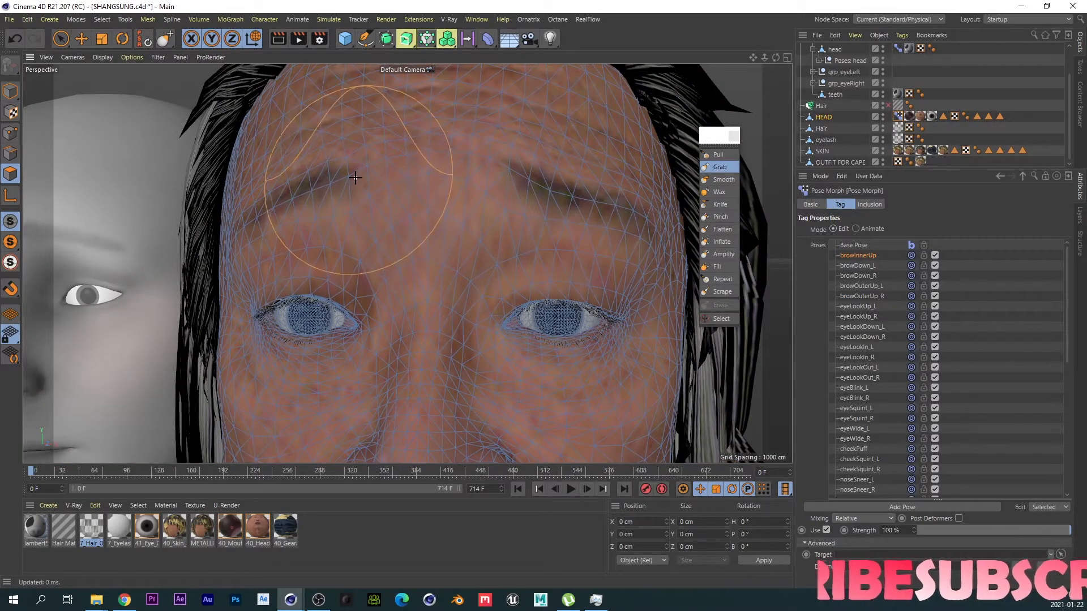
scroll(374, 229, down, 2)
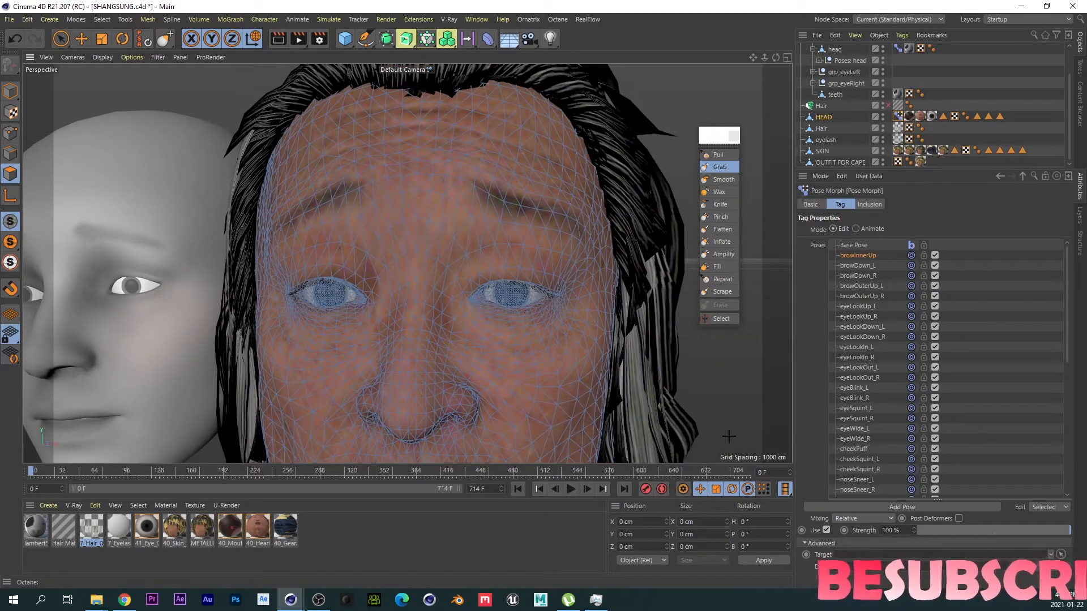
drag(1043, 531, 1070, 530)
scroll(512, 271, down, 3)
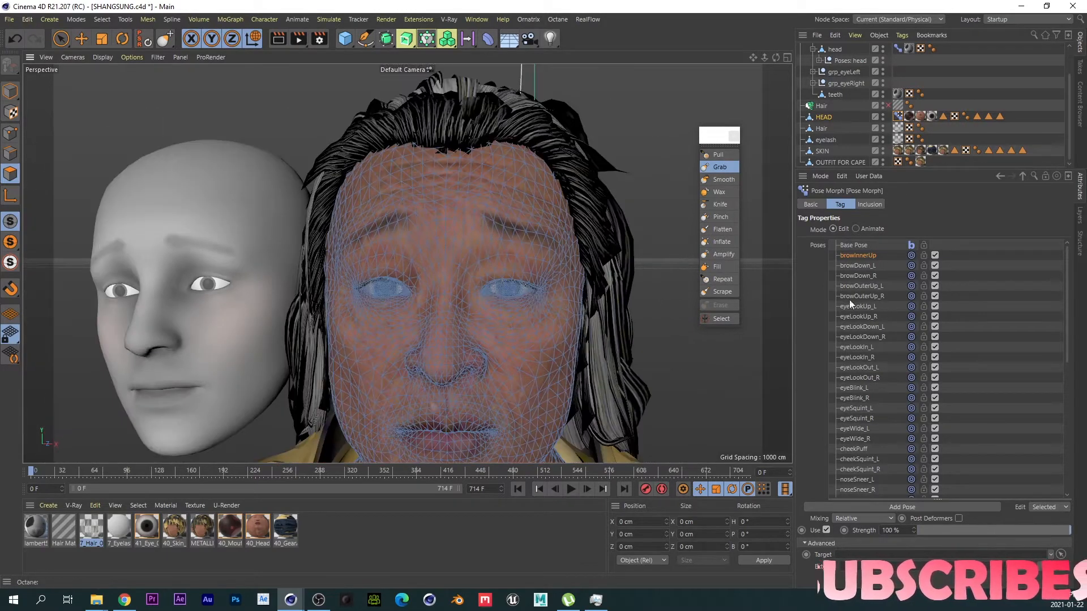
Step: Select browDown_L in the HEAD's Pose Morph tag and set the grey head's browDown_L pose strength to 100%
click(858, 265)
click(898, 49)
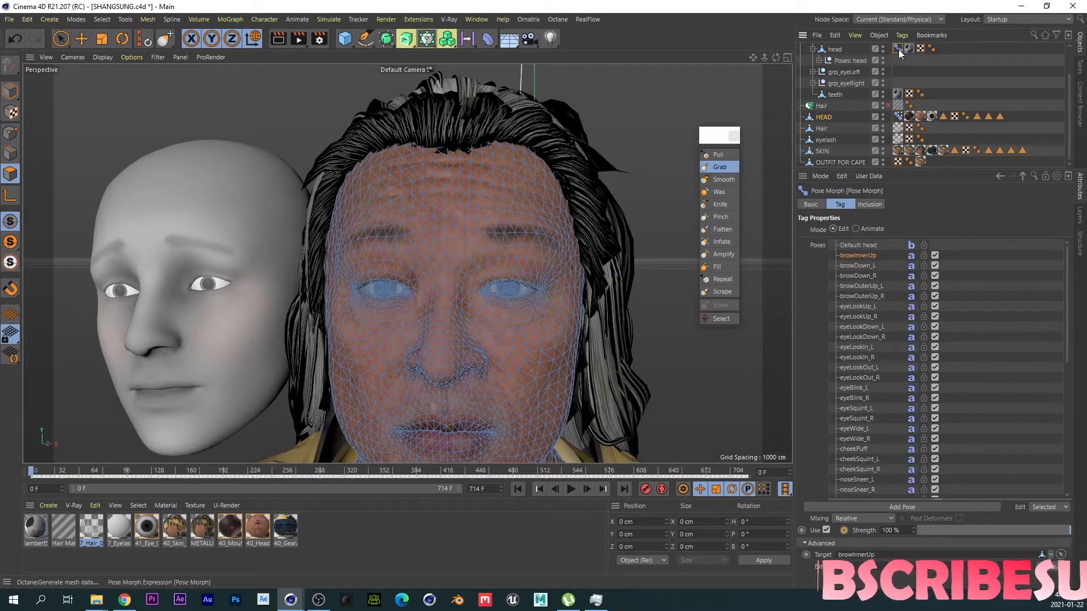
click(866, 267)
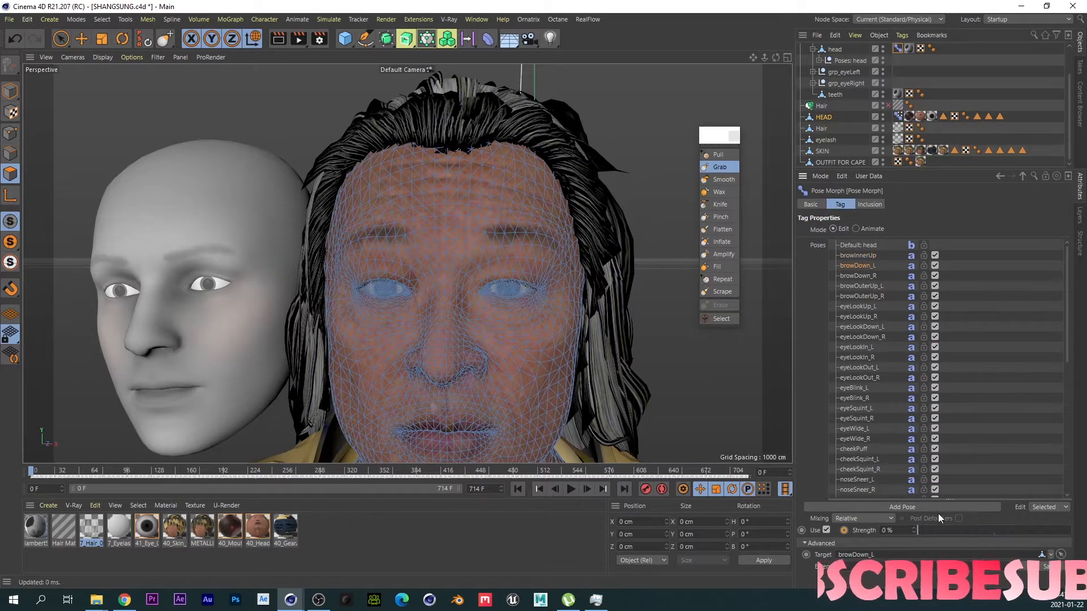
drag(932, 531, 1081, 531)
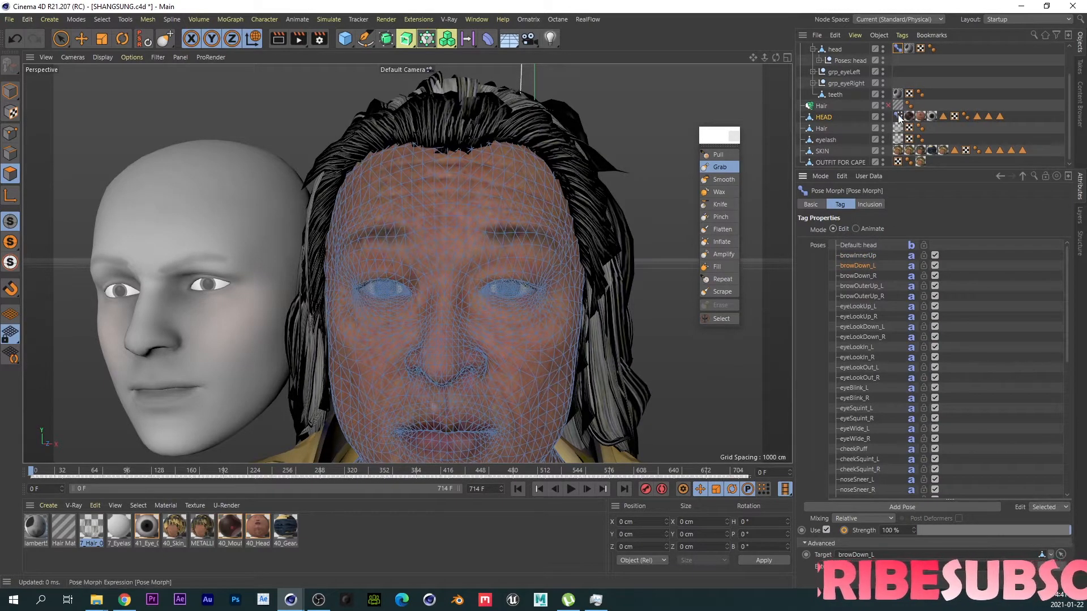
Step: Try to pull the HEAD's left inner brow down for the browDown_L pose using the Grab brush at a size of about 53
click(897, 94)
scroll(477, 231, up, 5)
middle_drag(490, 231, 533, 220)
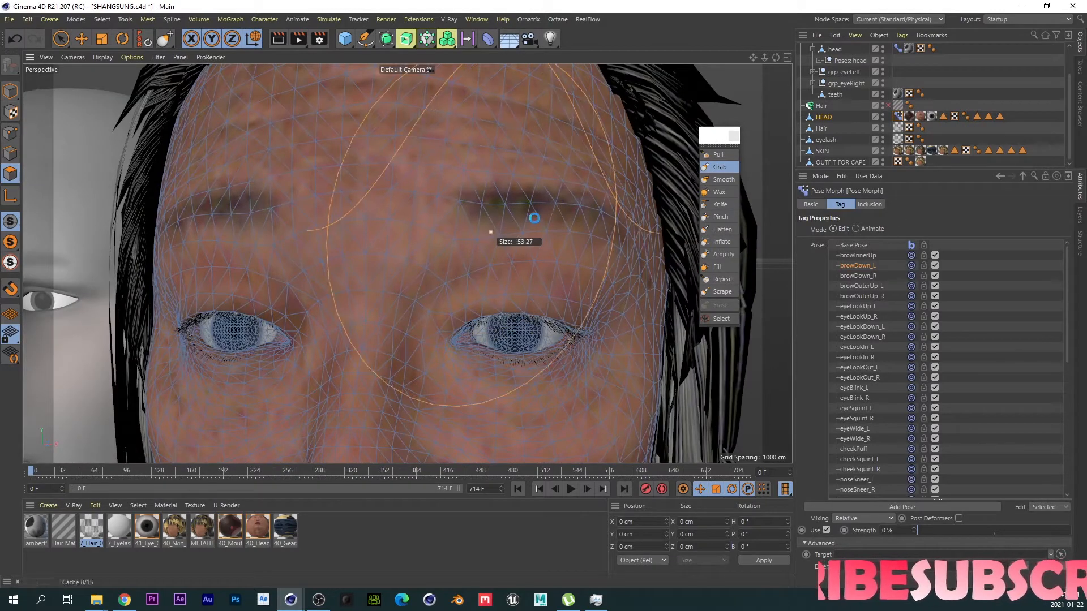
alt+drag(498, 259, 424, 266)
drag(466, 209, 452, 262)
key(ctrl+z)
scroll(464, 263, down, 2)
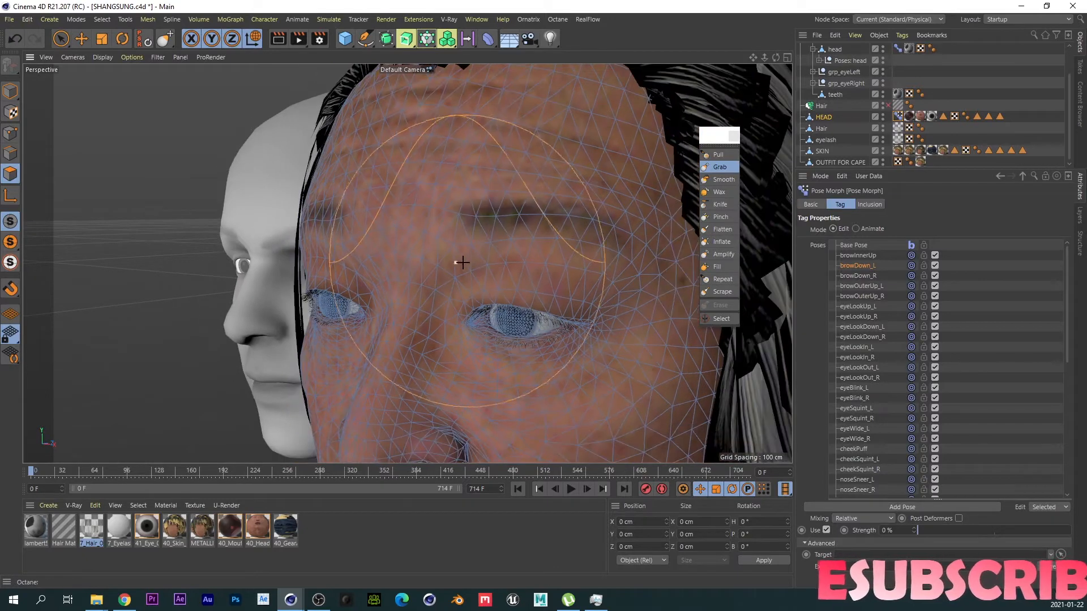
Step: Set the browDown_L strength to 100% and examine the HEAD's lowered left brow against the grey head
drag(945, 530, 1070, 530)
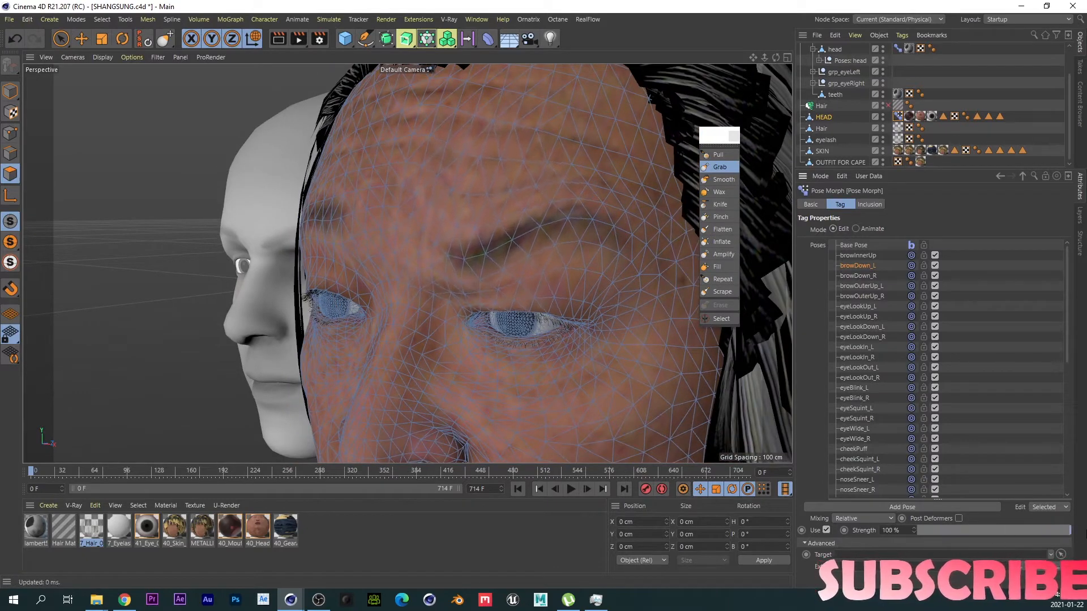
alt+drag(436, 261, 520, 250)
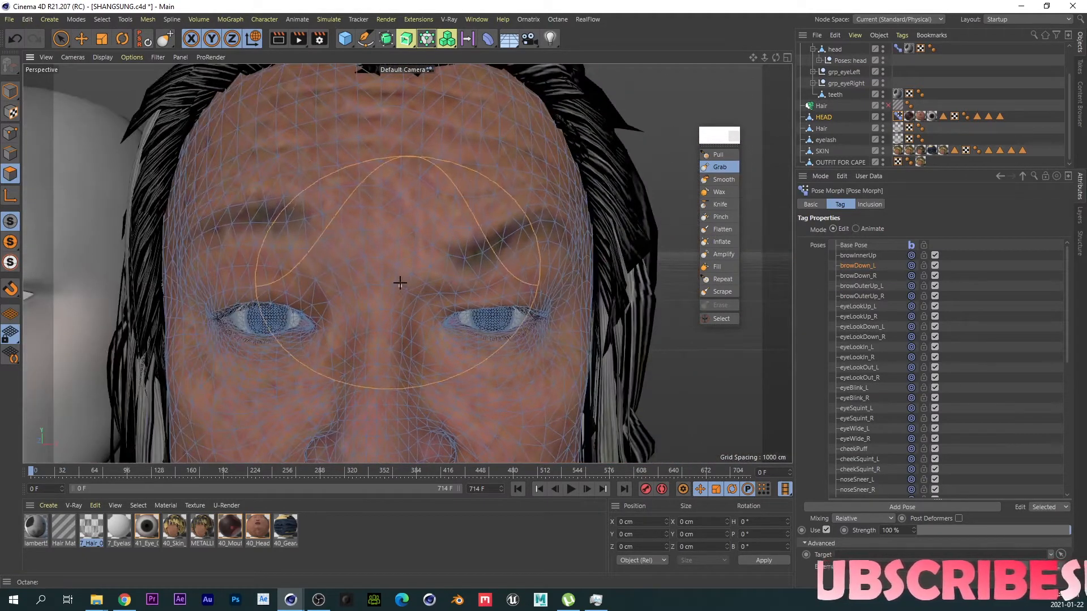
alt+middle_drag(400, 279, 439, 191)
scroll(438, 191, down, 2)
scroll(391, 202, down, 1)
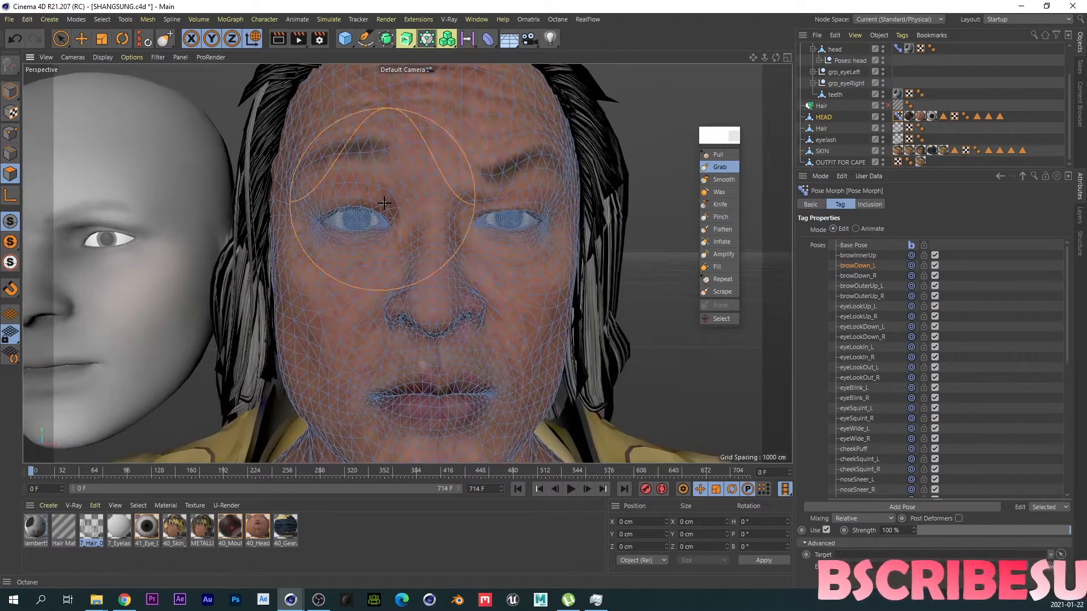
scroll(396, 204, up, 3)
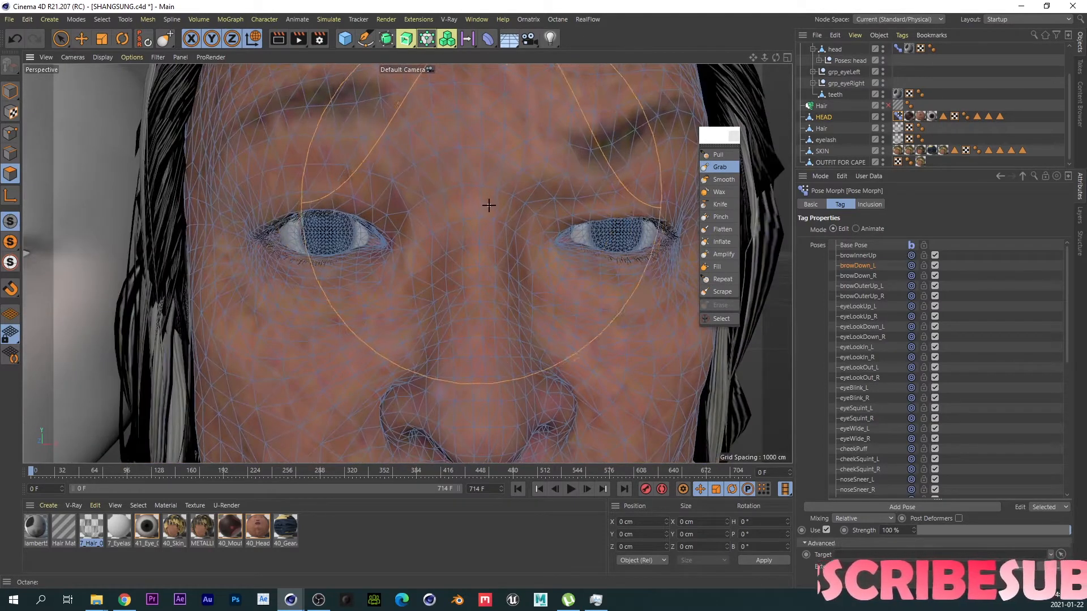
scroll(470, 218, up, 1)
alt+middle_drag(452, 234, 401, 270)
Step: Undo the previous brow pull and, at 100% strength, pull the left inner brow down again using a smaller Grab brush
key(ctrl+z)
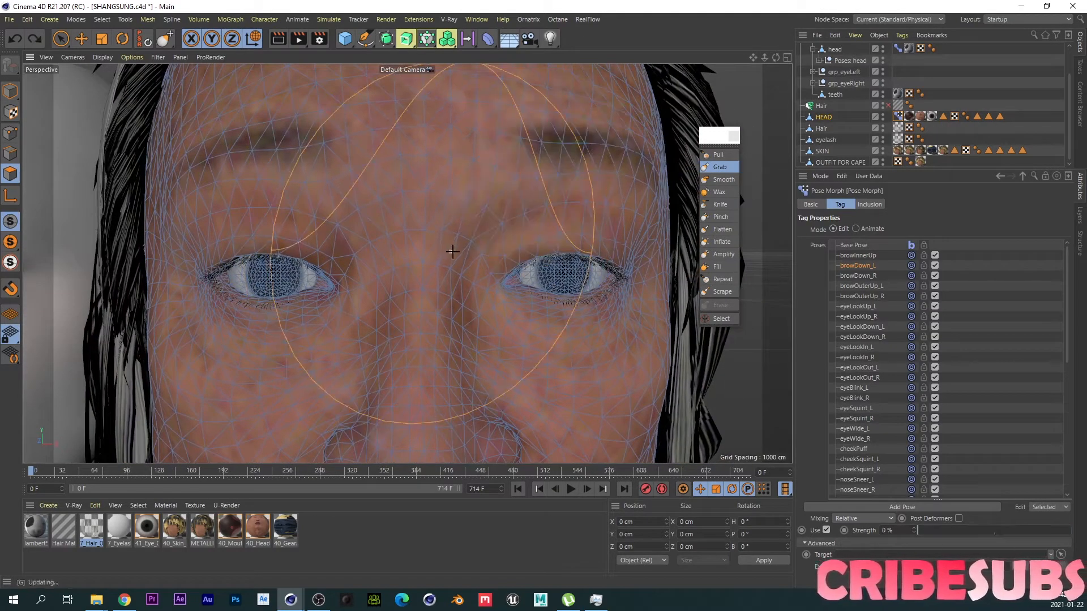
key(ctrl+y)
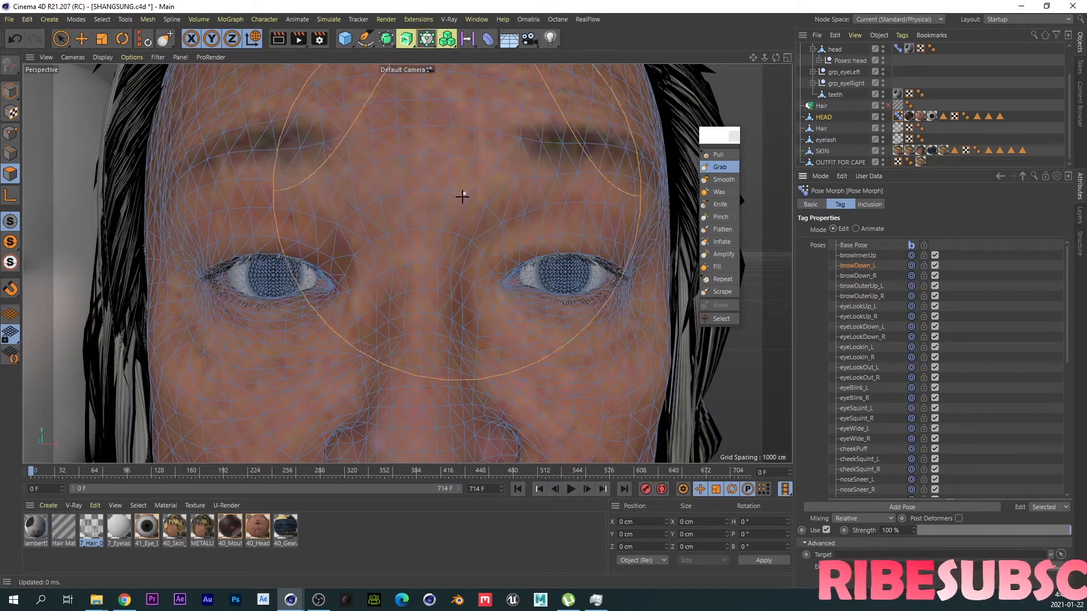
scroll(442, 201, down, 1)
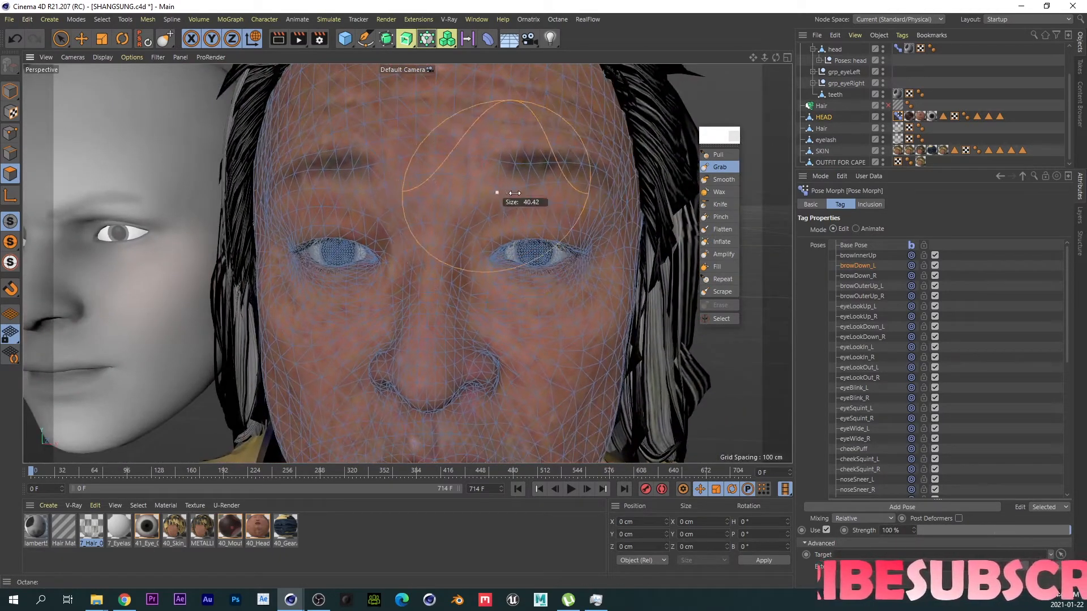
mouse_move(518, 167)
mouse_down()
mouse_move(517, 194)
mouse_move(478, 214)
mouse_up()
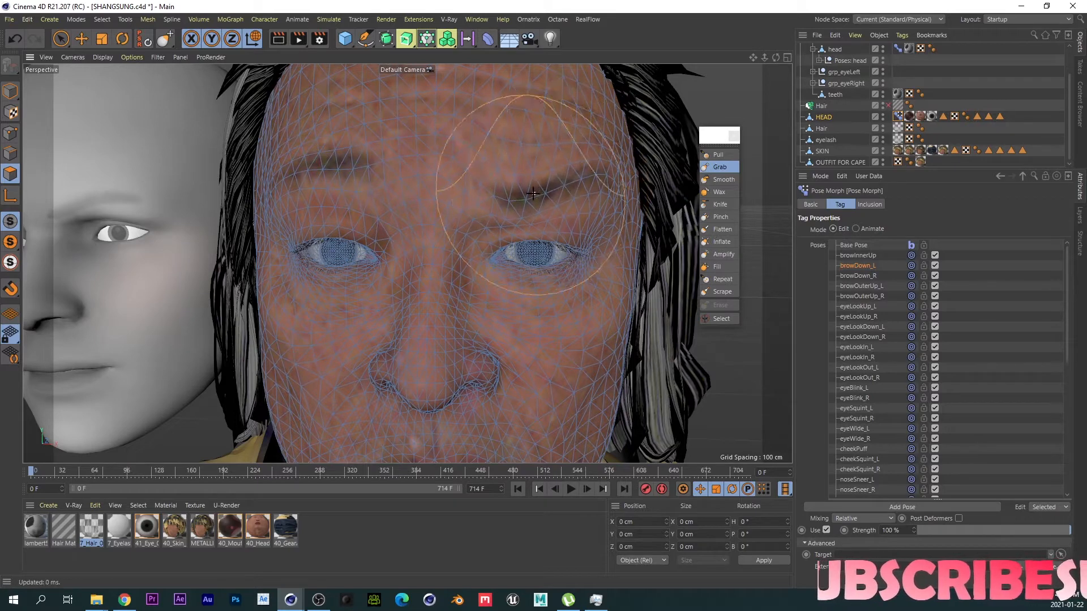
Step: Refine the lowered left inner brow close up with the Grab brush, pulling it further down toward the nose bridge
mouse_move(533, 193)
alt+mouse_down()
mouse_move(375, 221)
mouse_move(594, 191)
mouse_move(533, 196)
alt+mouse_up()
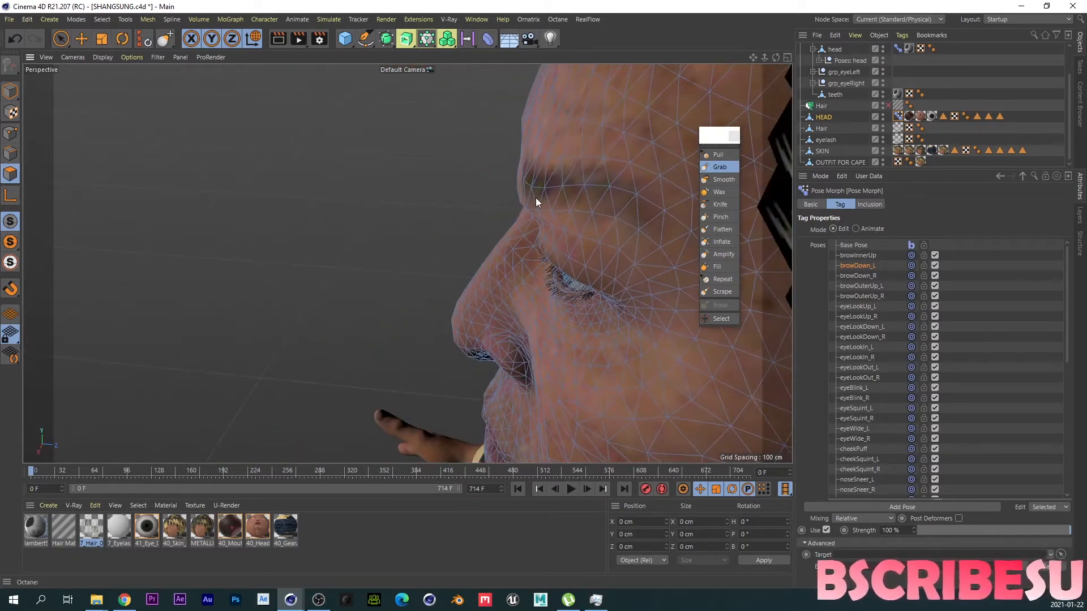
middle_drag(557, 210, 544, 212)
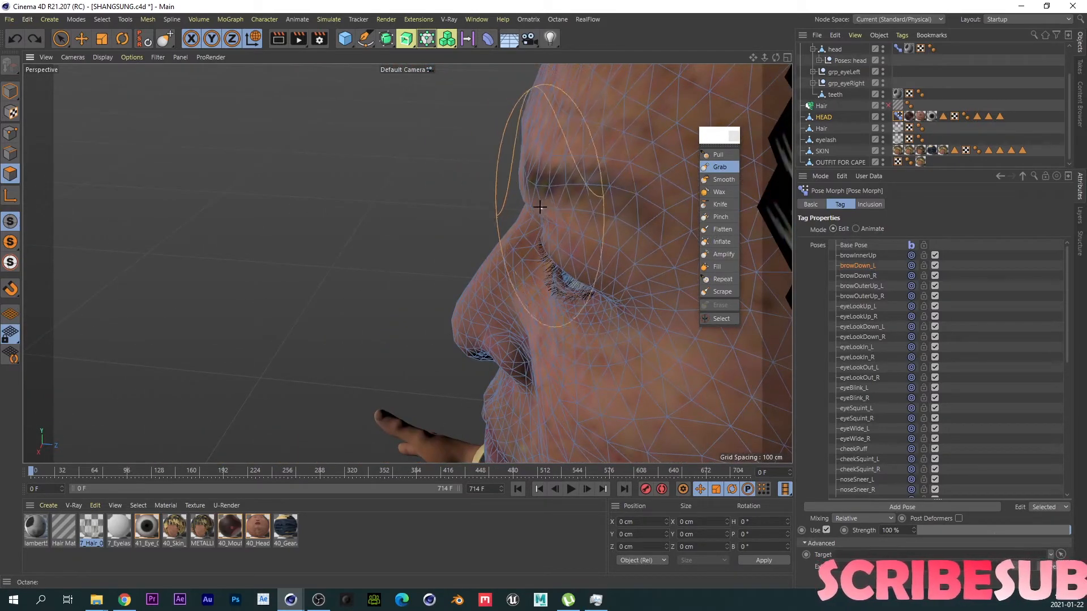
alt+drag(534, 209, 567, 192)
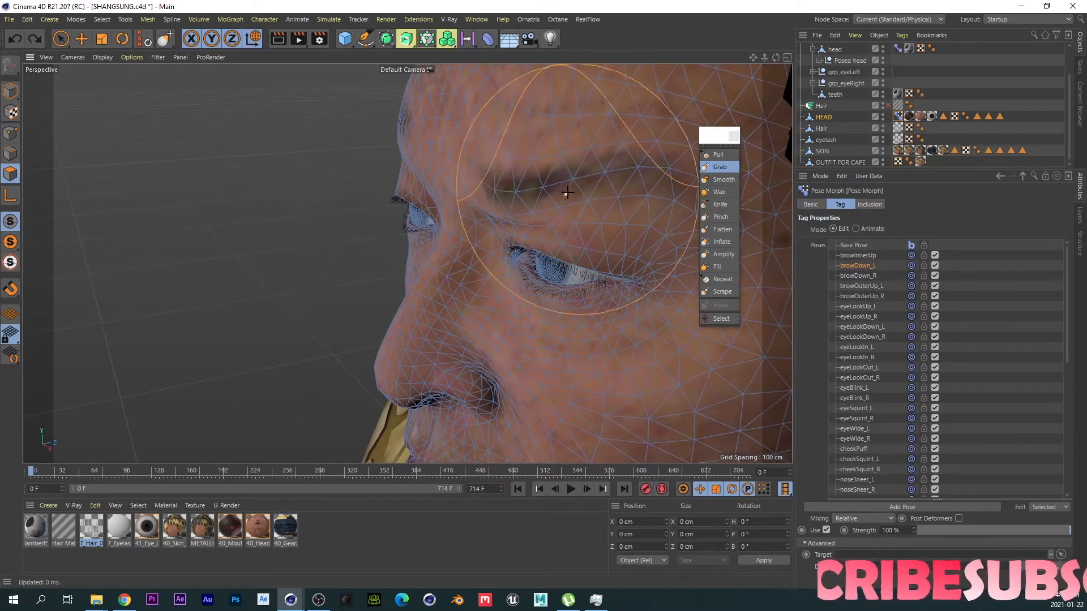
alt+right_drag(567, 193, 583, 191)
alt+drag(583, 190, 559, 190)
middle_drag(518, 207, 468, 232)
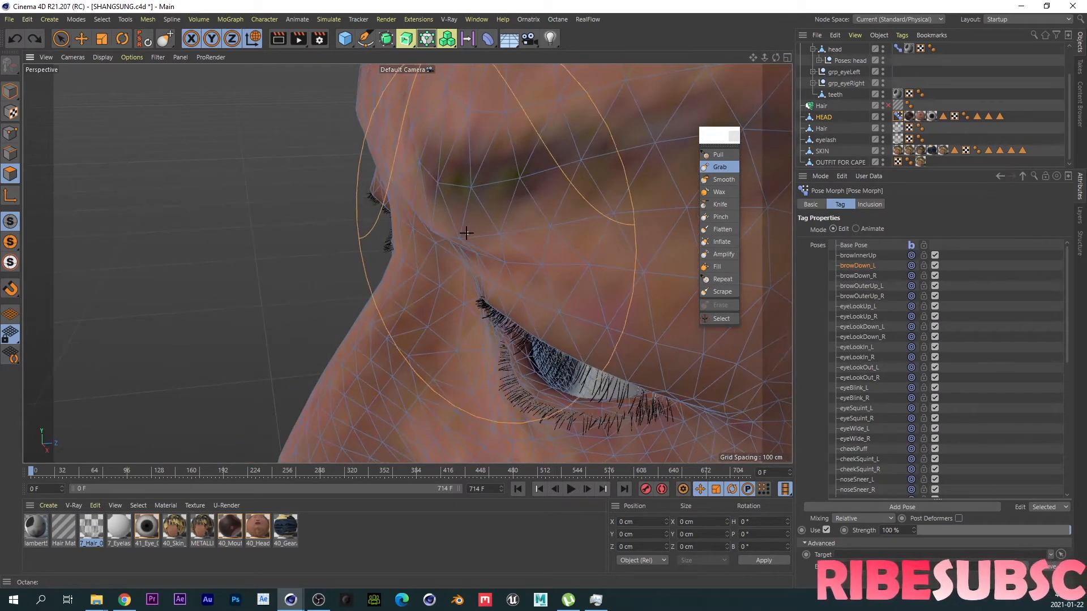
drag(468, 233, 455, 243)
alt+drag(505, 207, 405, 215)
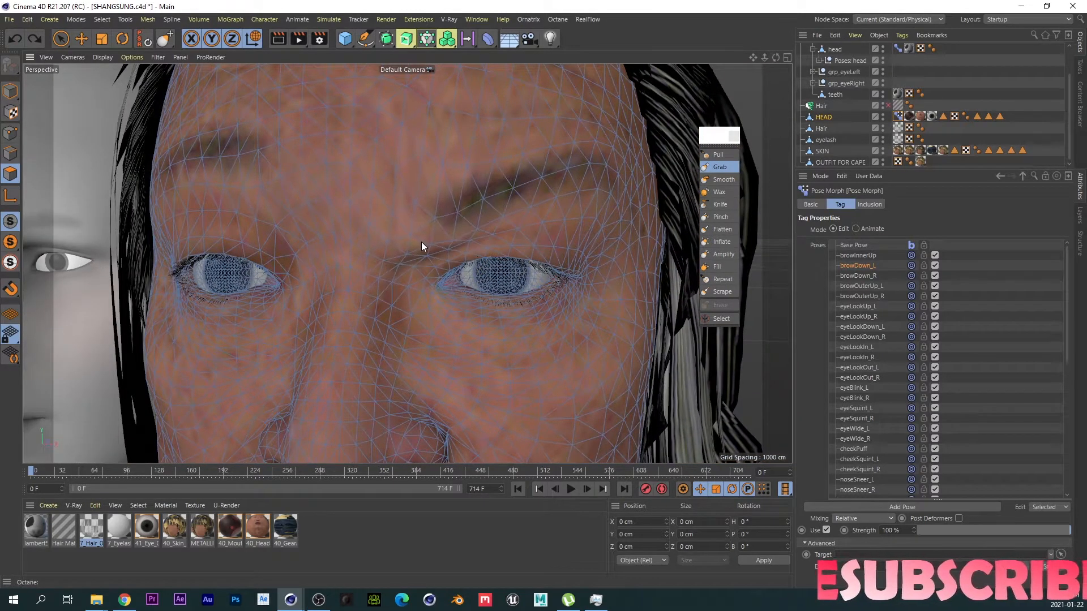
Step: Smooth the lowered left brow and the fold above the eye using the Smooth brush at a size of about 20
scroll(418, 255, down, 3)
alt+middle_drag(410, 272, 429, 204)
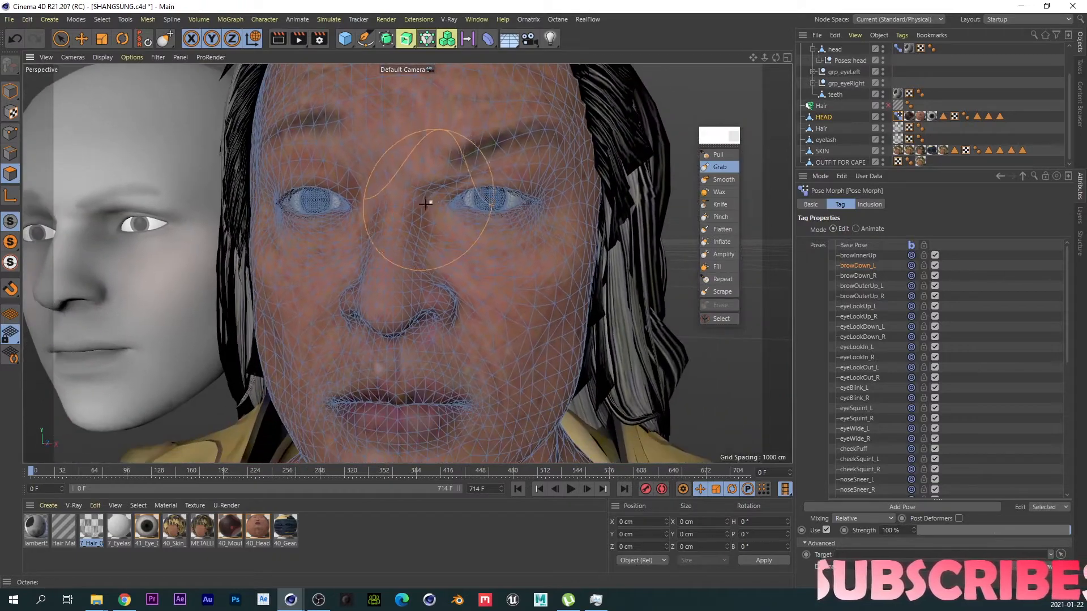
alt+right_drag(429, 203, 402, 206)
alt+drag(408, 262, 409, 232)
mouse_move(421, 236)
alt+right_down()
mouse_move(446, 221)
mouse_move(464, 184)
alt+right_up()
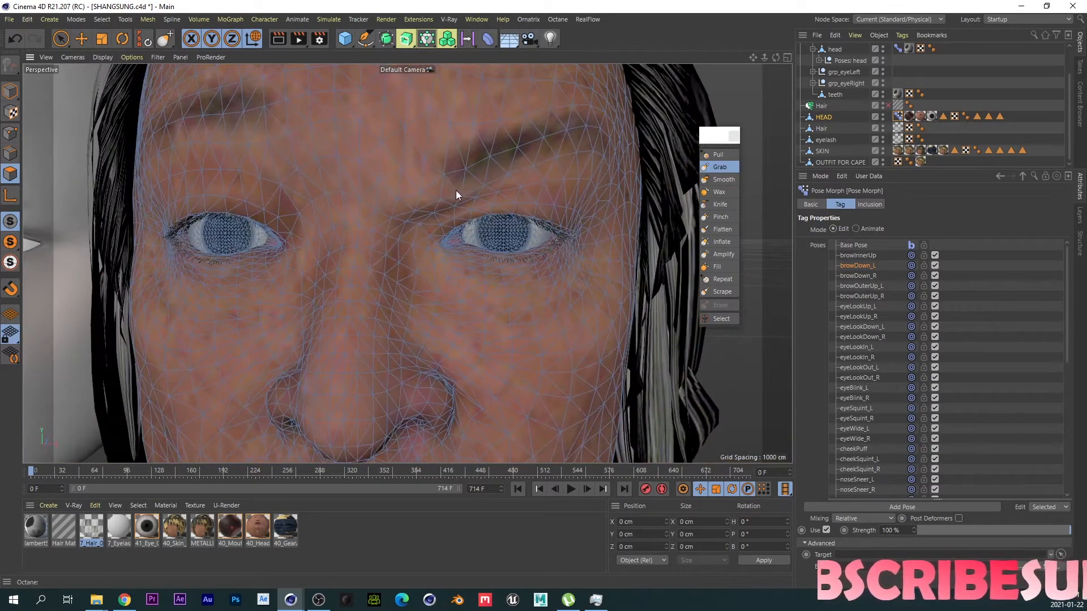
click(722, 180)
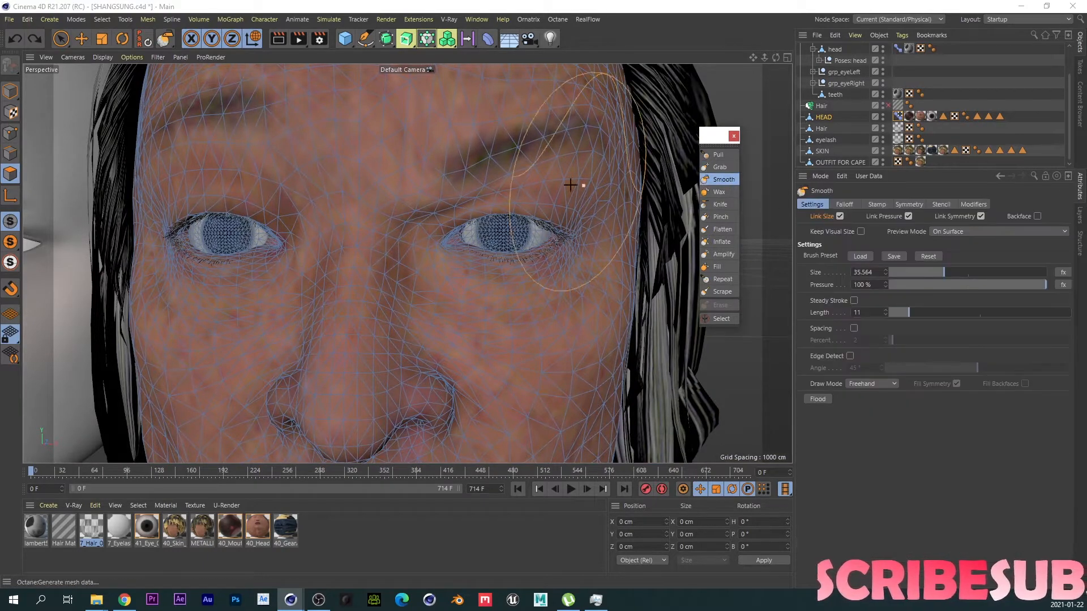
middle_drag(501, 198, 469, 203)
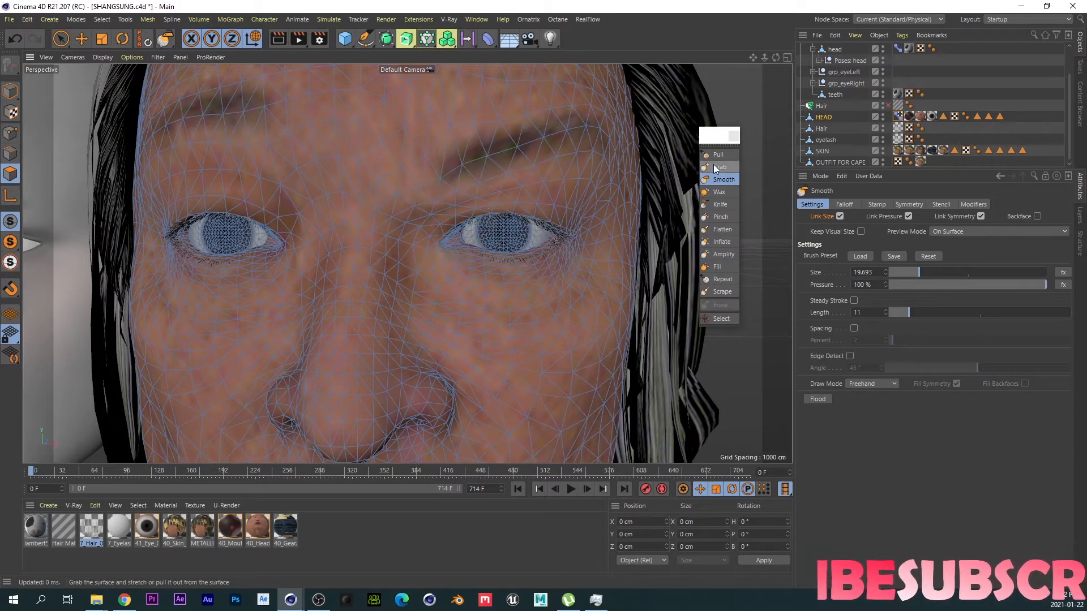
Step: Switch back to the Grab brush, reopen the HEAD's Pose Morph tag and sweep the browDown_L strength back to 100% to inspect the brow
click(715, 168)
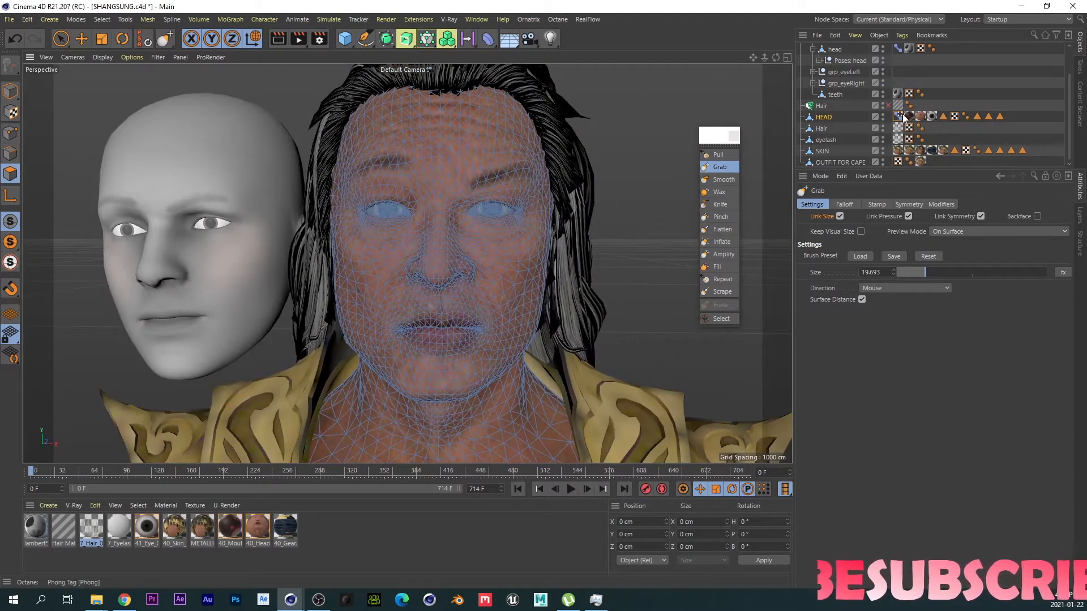
click(897, 116)
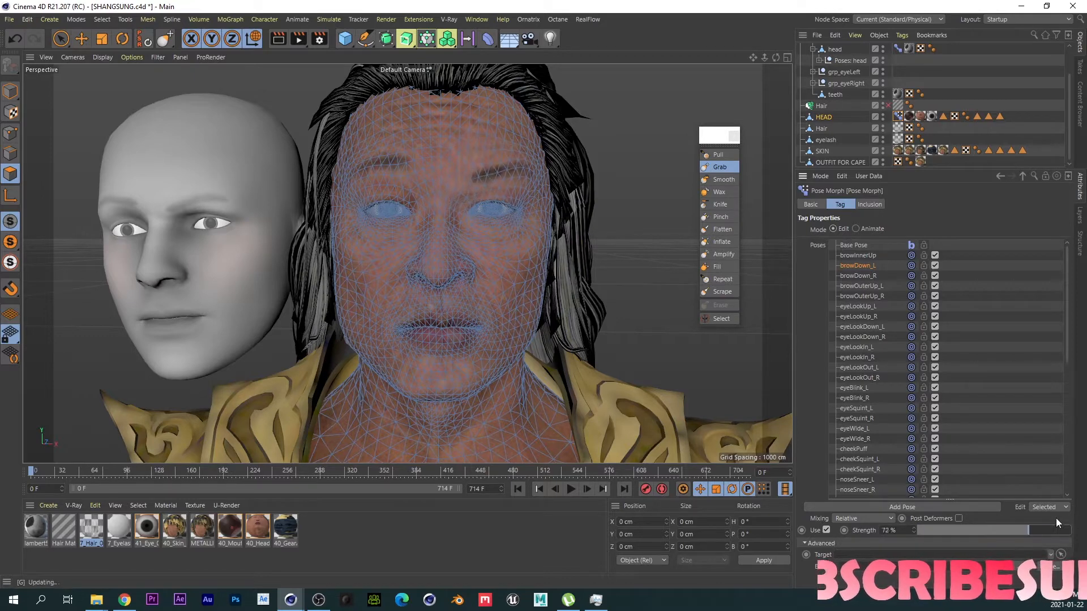
scroll(445, 164, up, 5)
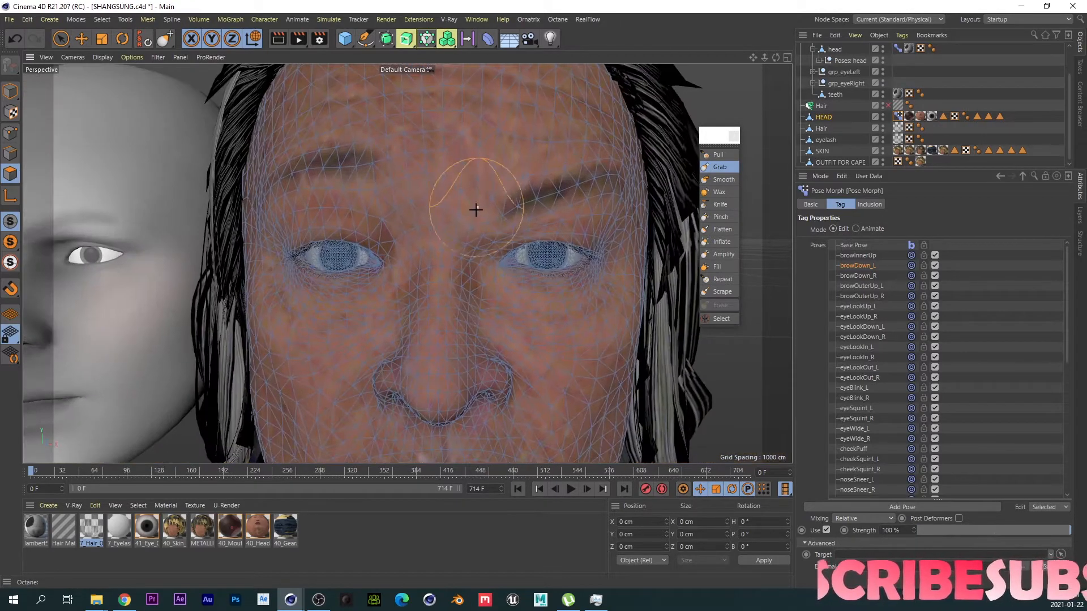
mouse_move(473, 209)
middle_down()
mouse_move(485, 238)
mouse_move(590, 266)
middle_up()
scroll(485, 238, up, 3)
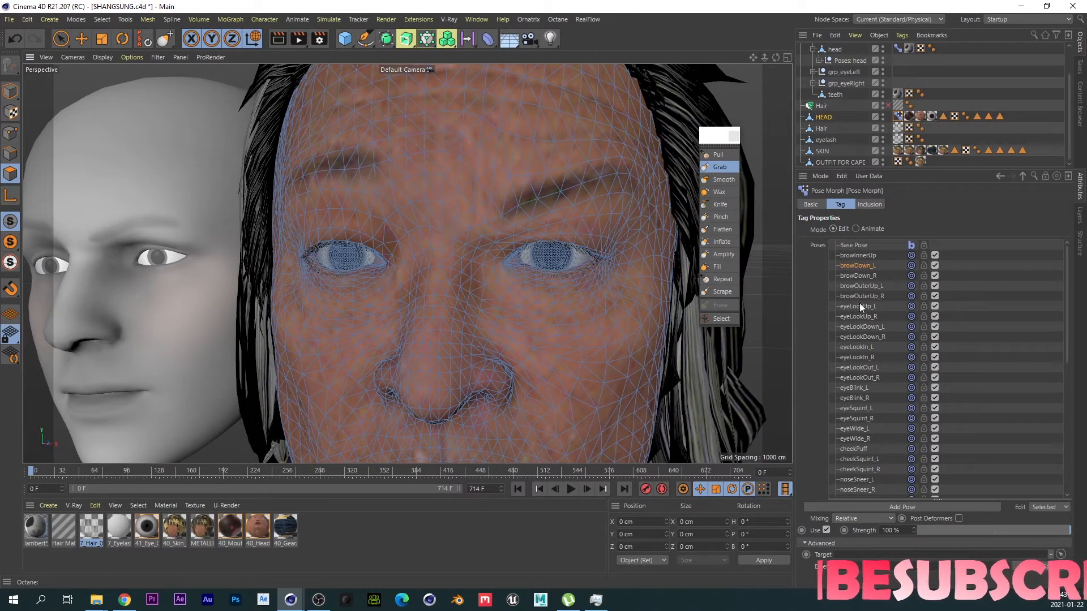
Step: Copy the browDown_L pose, replace the browDown_R pose with it and set the browDown_R strength to 100%
right_click(864, 266)
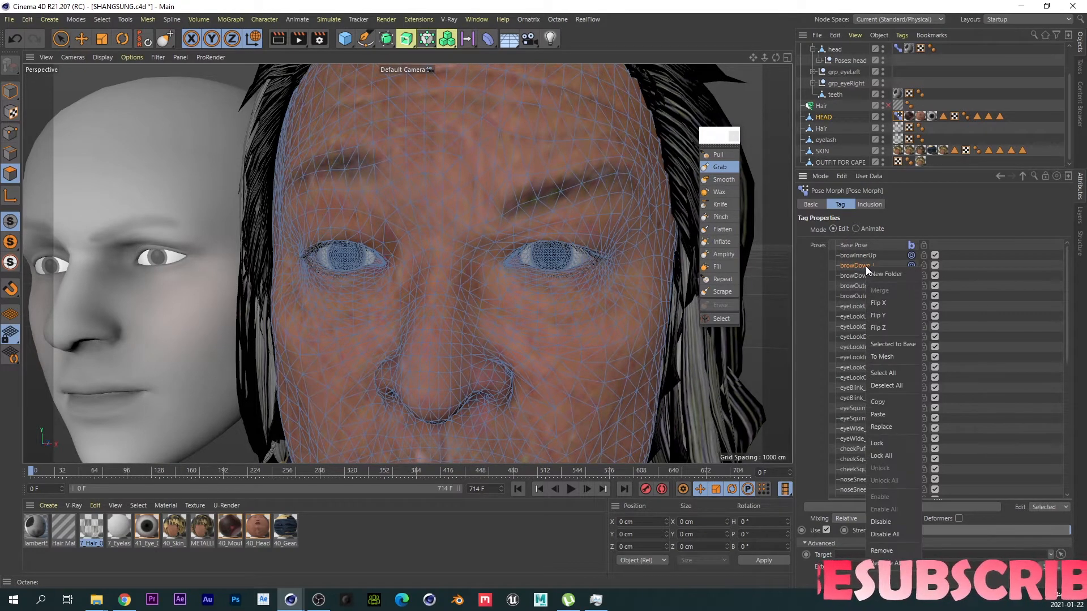
click(897, 403)
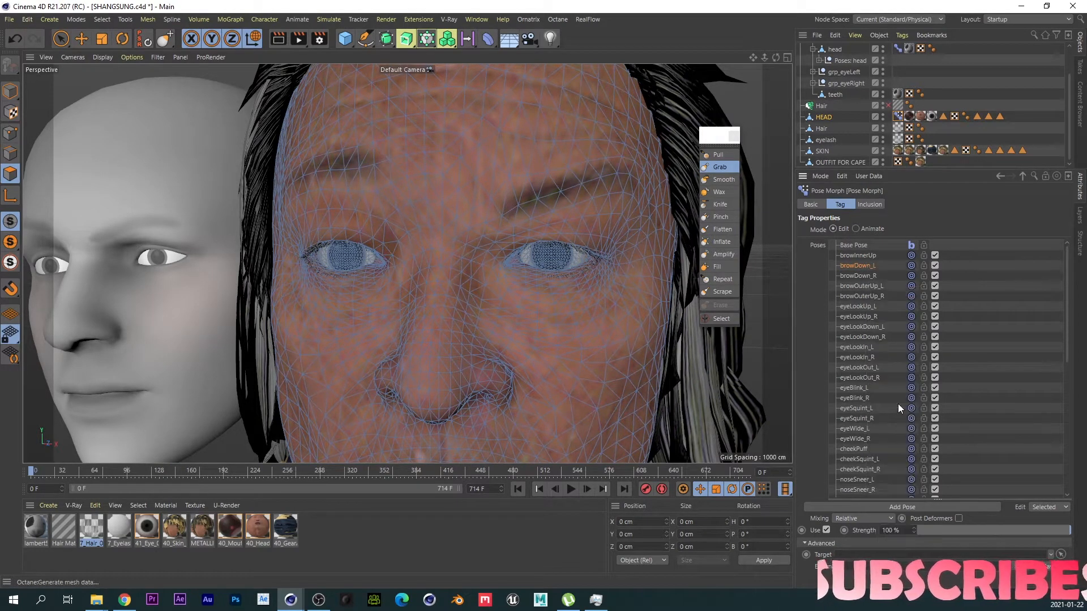
right_click(860, 277)
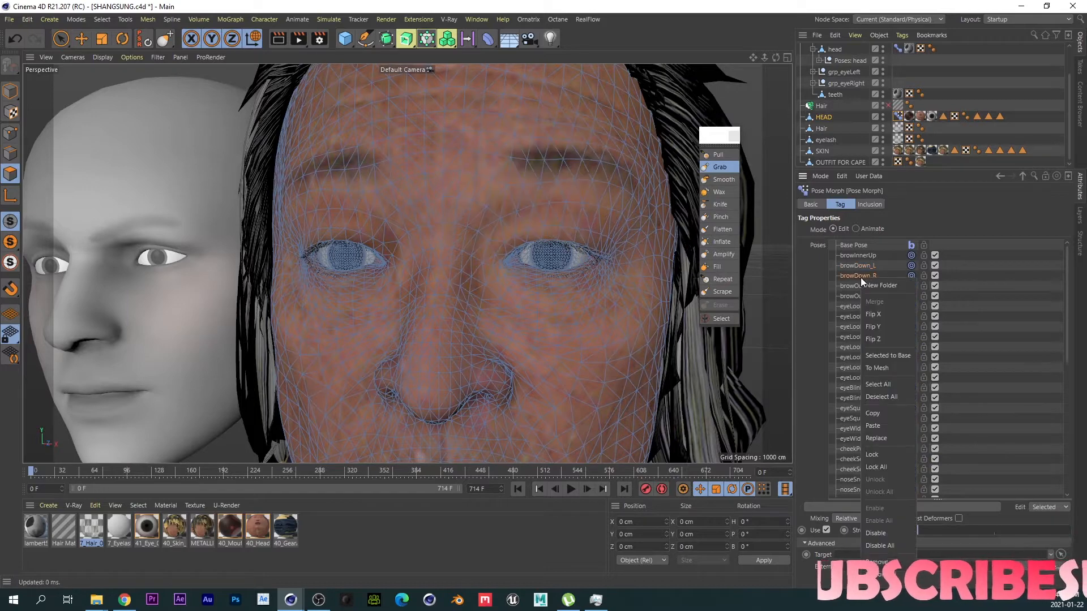
click(900, 438)
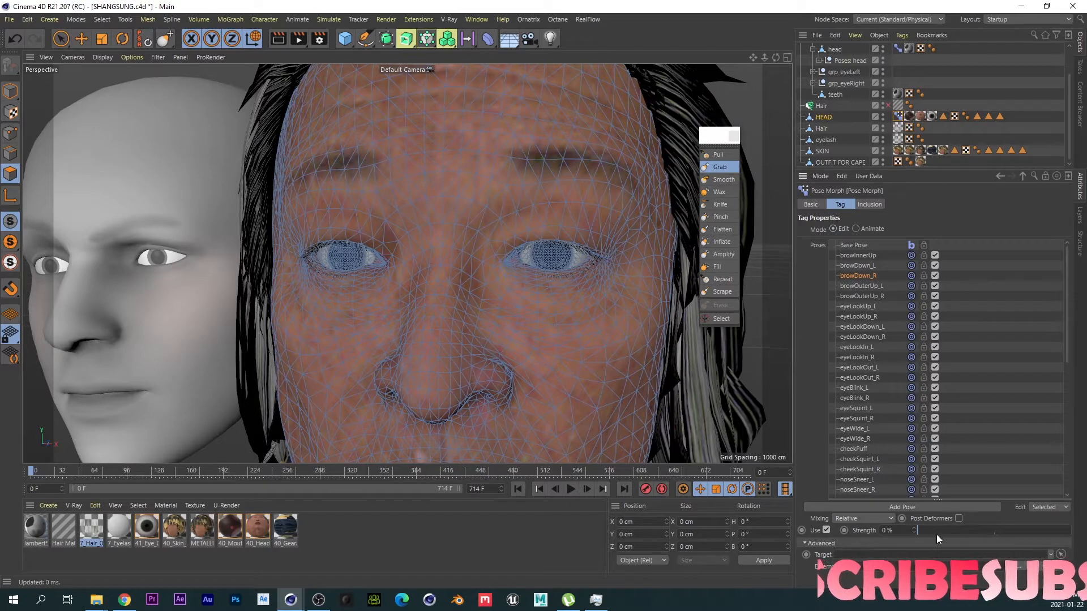
drag(936, 534, 1041, 534)
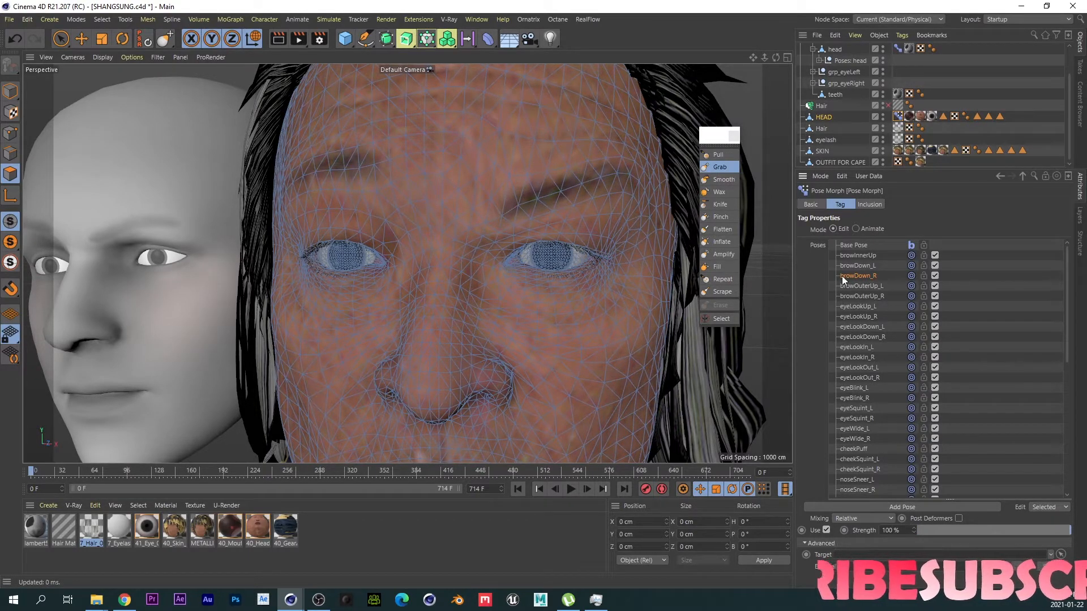
Step: Flip the browDown_R pose along X and check the mirrored right brow on the face
right_click(859, 277)
click(880, 312)
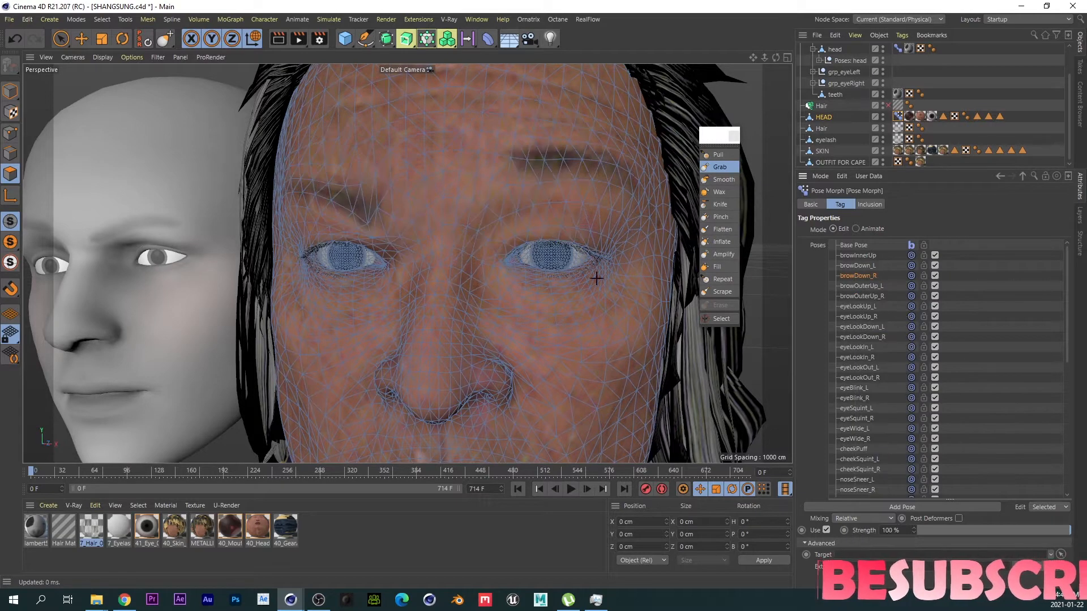
scroll(430, 266, down, 2)
scroll(403, 273, up, 2)
scroll(423, 244, down, 2)
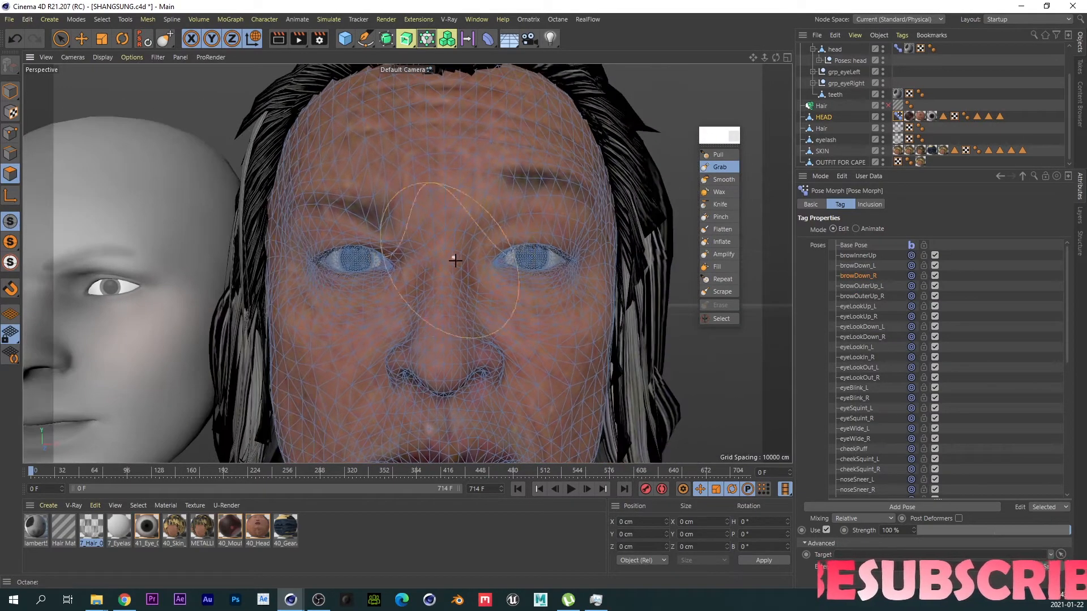
scroll(527, 300, up, 1)
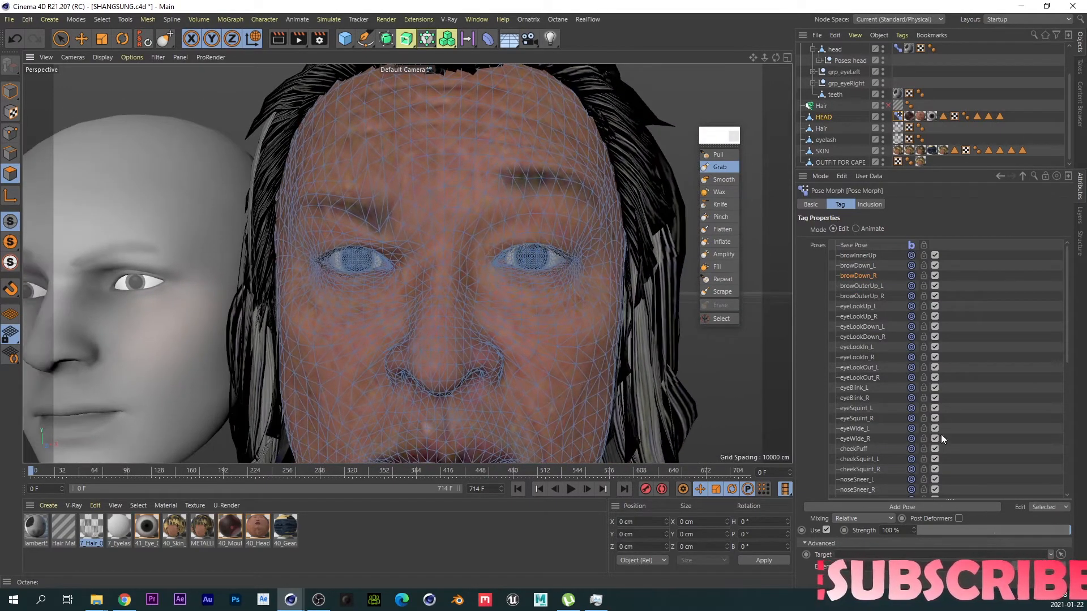
Step: Switch the Pose Morph tag to Animate mode, set browInnerUp to 0% and test browDown_R, leaving it at 100%
click(855, 229)
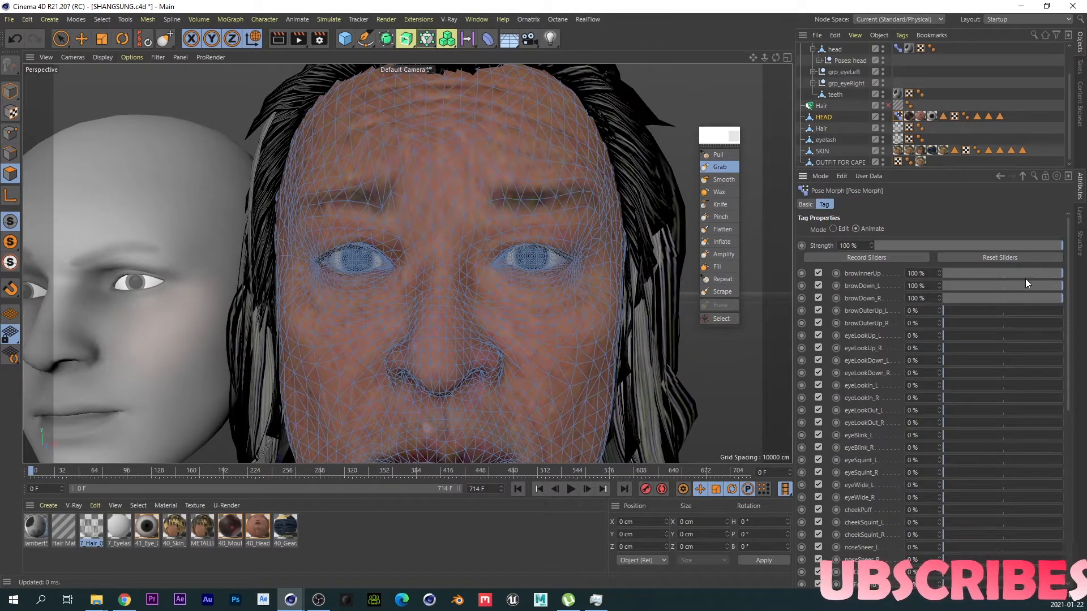
drag(1025, 276, 807, 287)
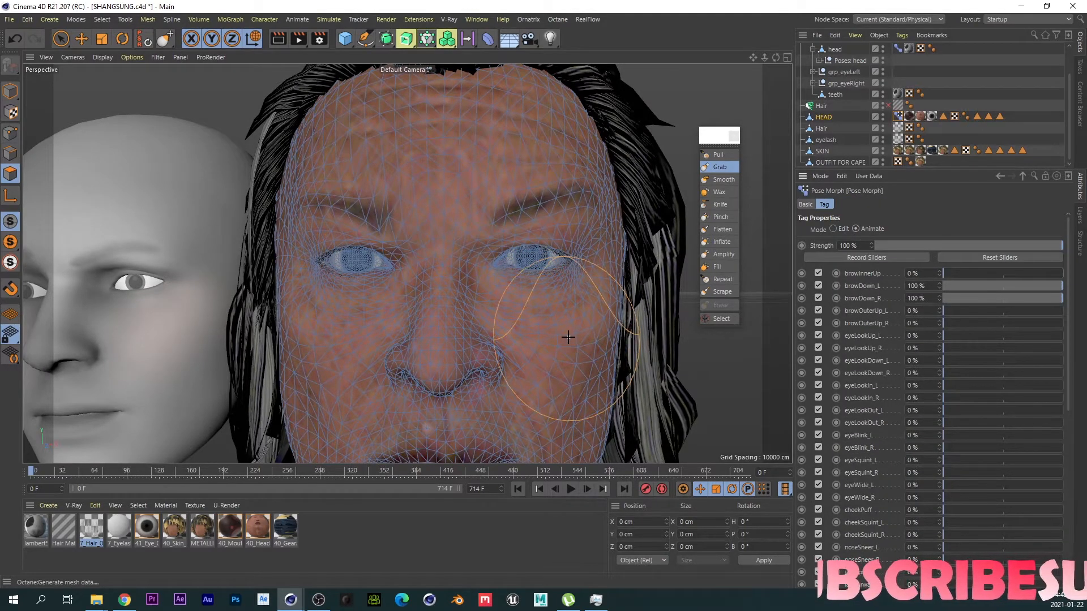
scroll(568, 337, down, 6)
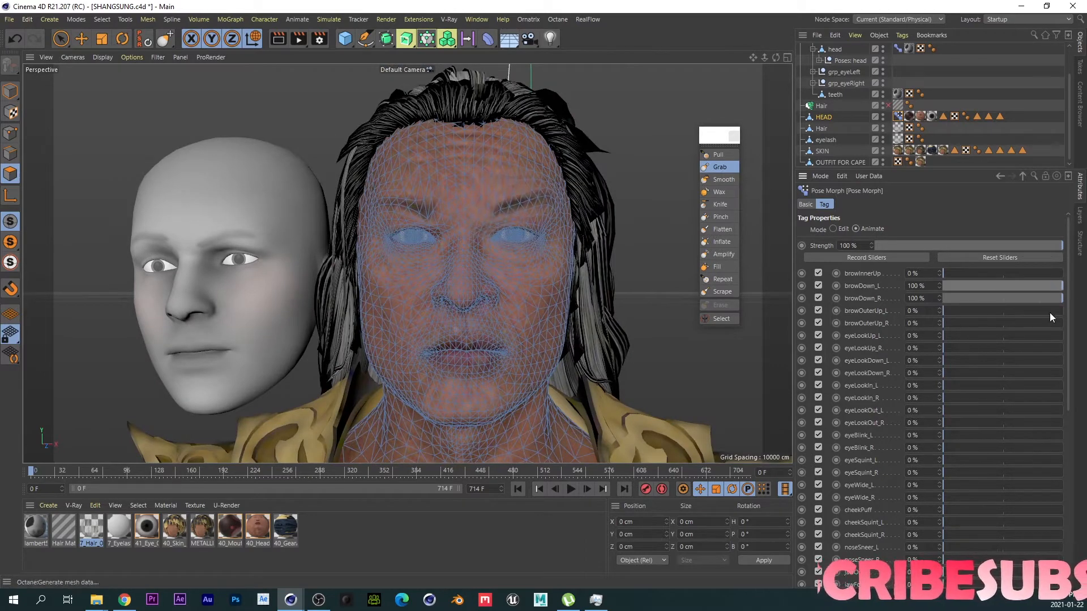
drag(1050, 298, 1013, 301)
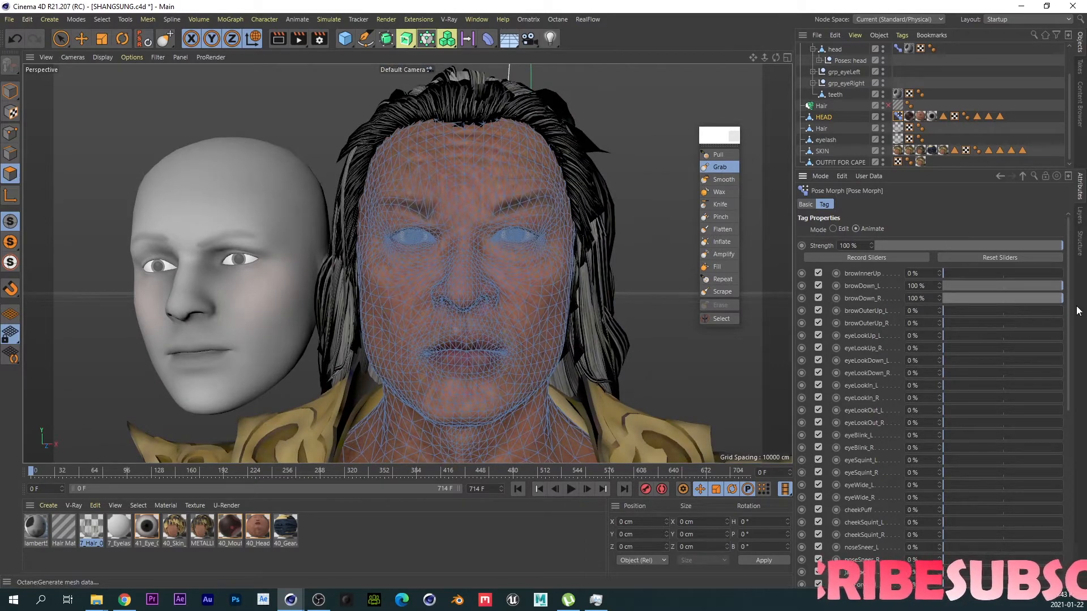
Step: Bring the Octane Live Viewer onto the main screen at a smaller size and reset all pose sliders of the HEAD
drag(1086, 148, 482, 4)
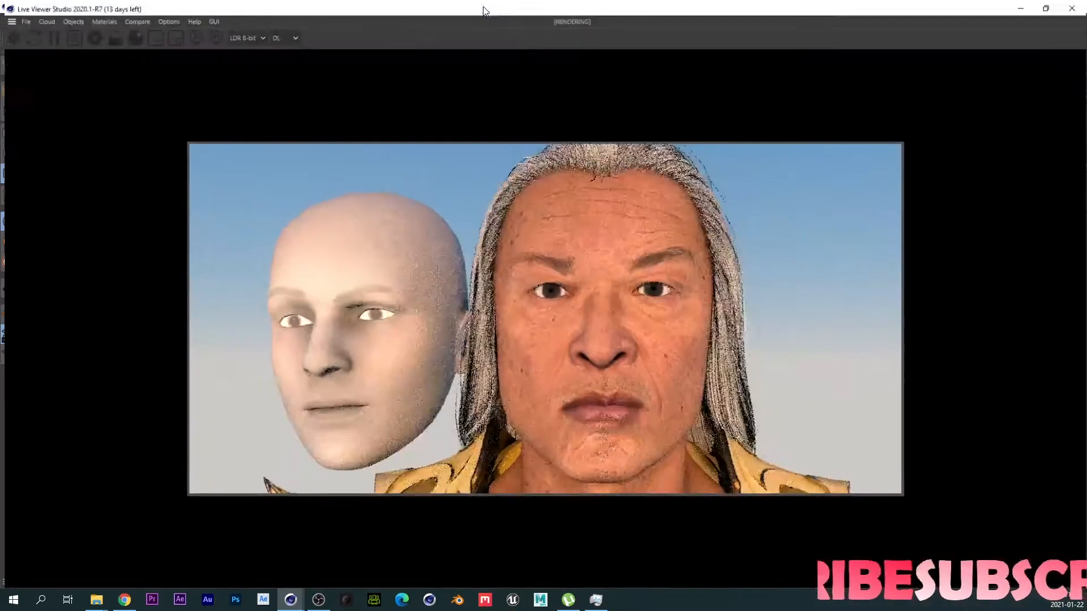
double_click(595, 5)
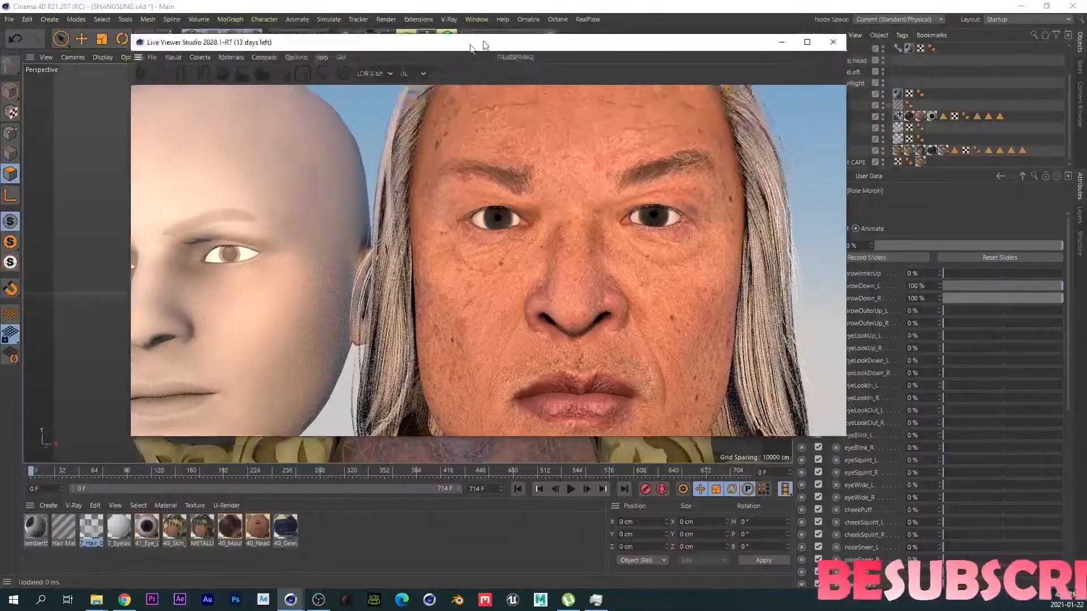
click(1013, 257)
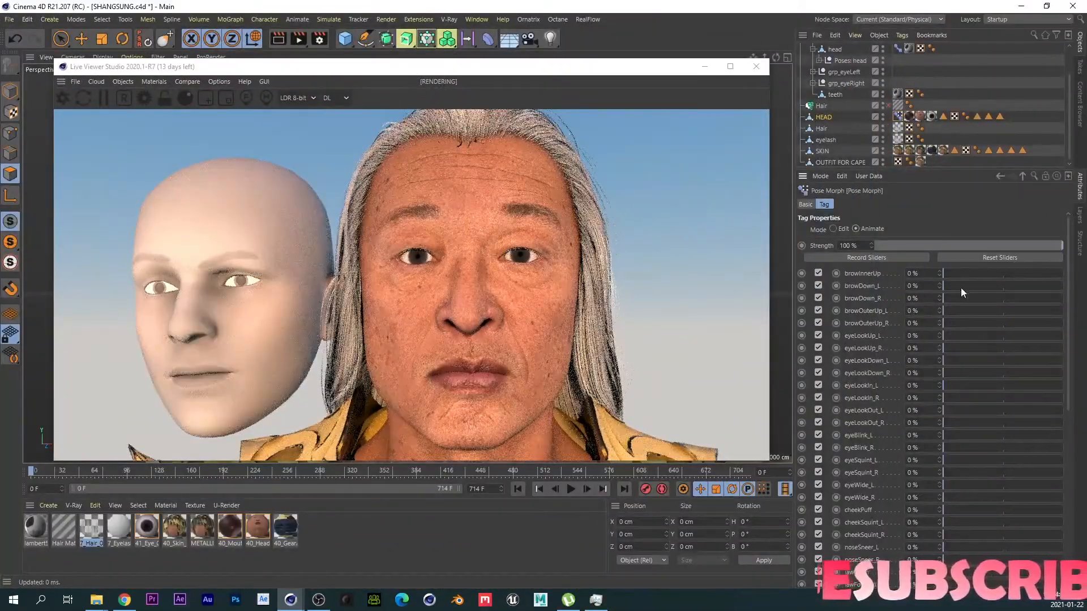
Step: Test browDown_R, browDown_L and browInnerUp in the live render, reset all pose sliders and minimize the Live Viewer
drag(950, 300, 1069, 300)
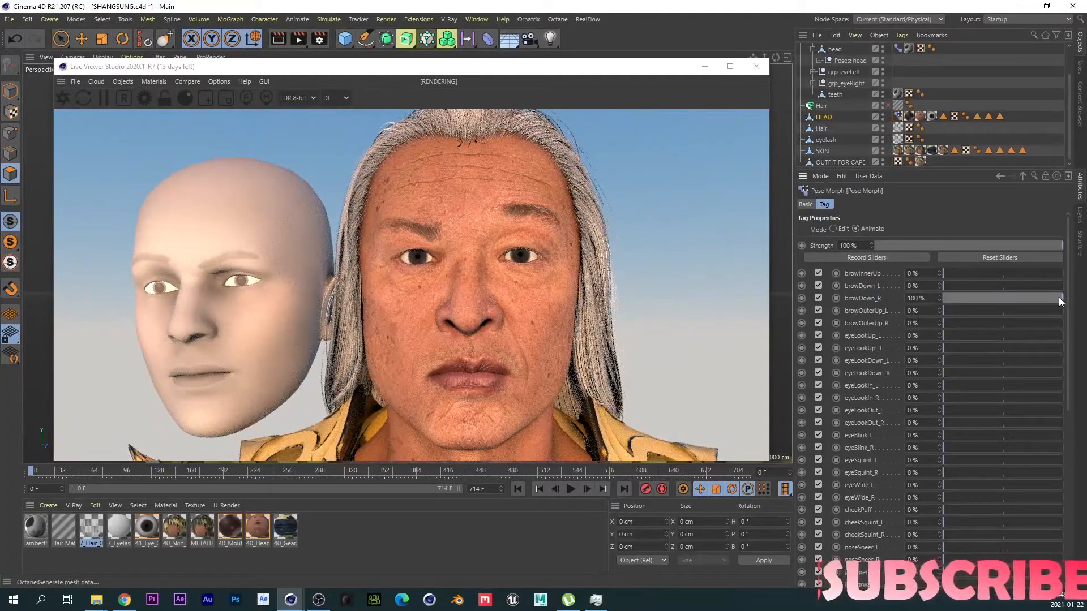
drag(948, 288, 1057, 288)
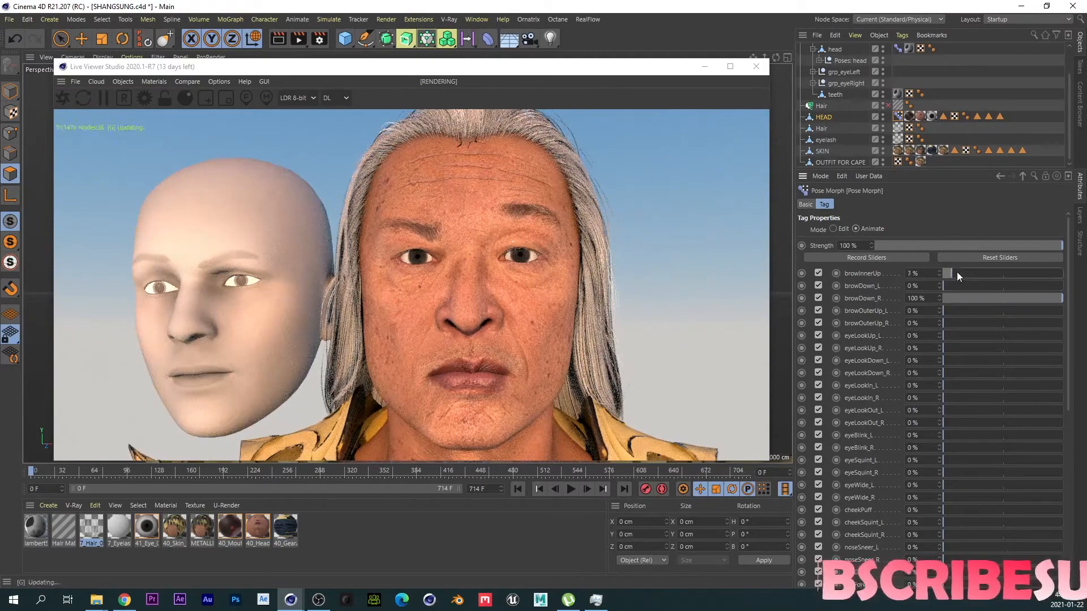
mouse_move(956, 272)
mouse_down()
mouse_move(1002, 269)
mouse_move(942, 270)
mouse_up()
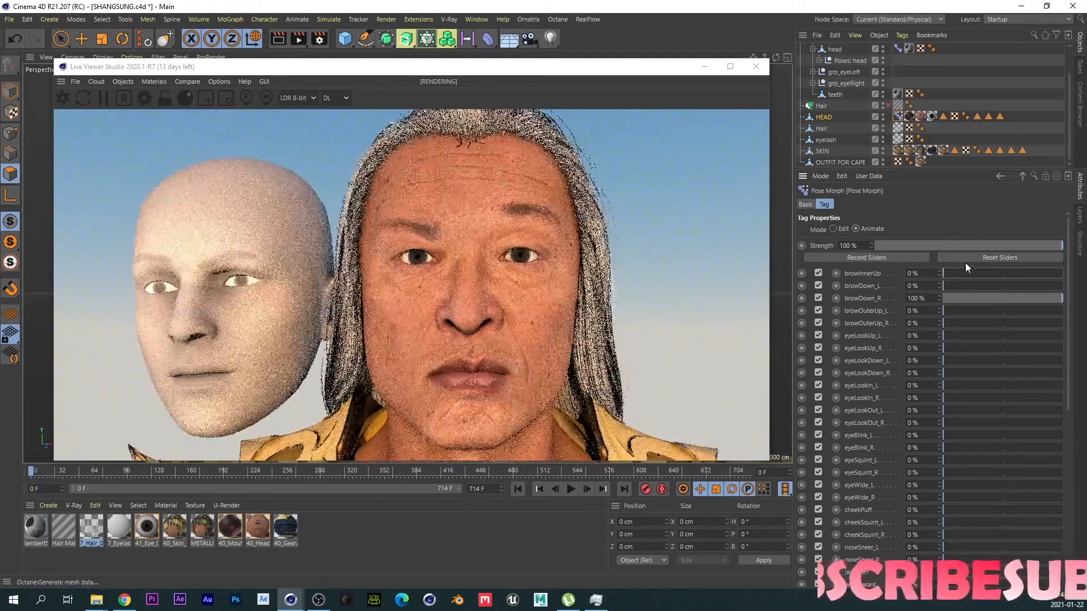
click(966, 259)
click(704, 66)
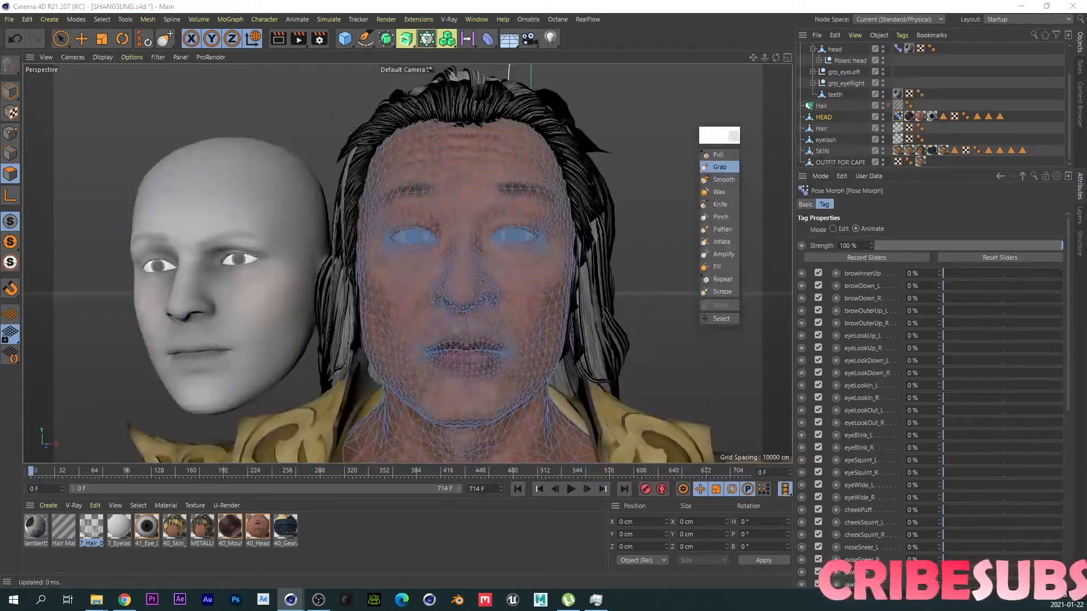
Step: Open the grey head's Pose Morph tag and set its browOuterUp_L pose strength to 100% as the reference
scroll(448, 286, up, 4)
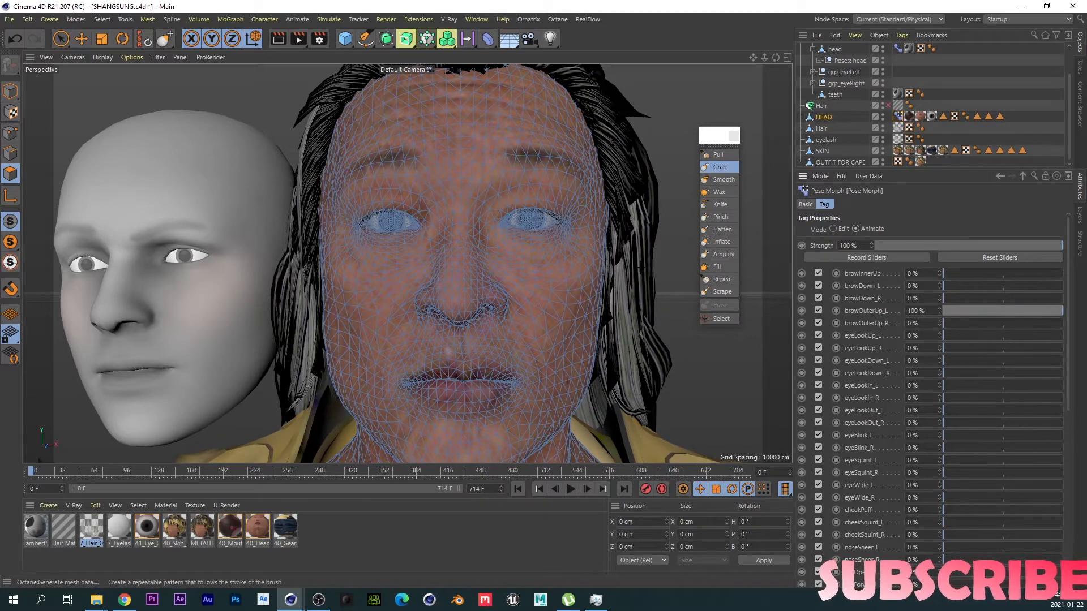
scroll(517, 261, down, 3)
scroll(518, 261, up, 2)
scroll(565, 245, up, 3)
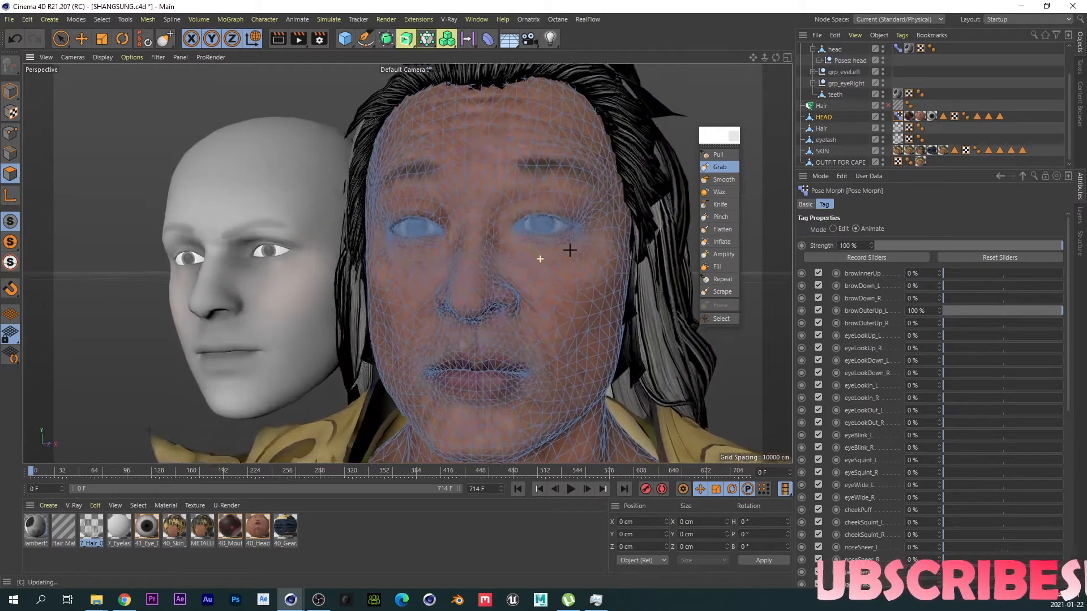
double_click(898, 50)
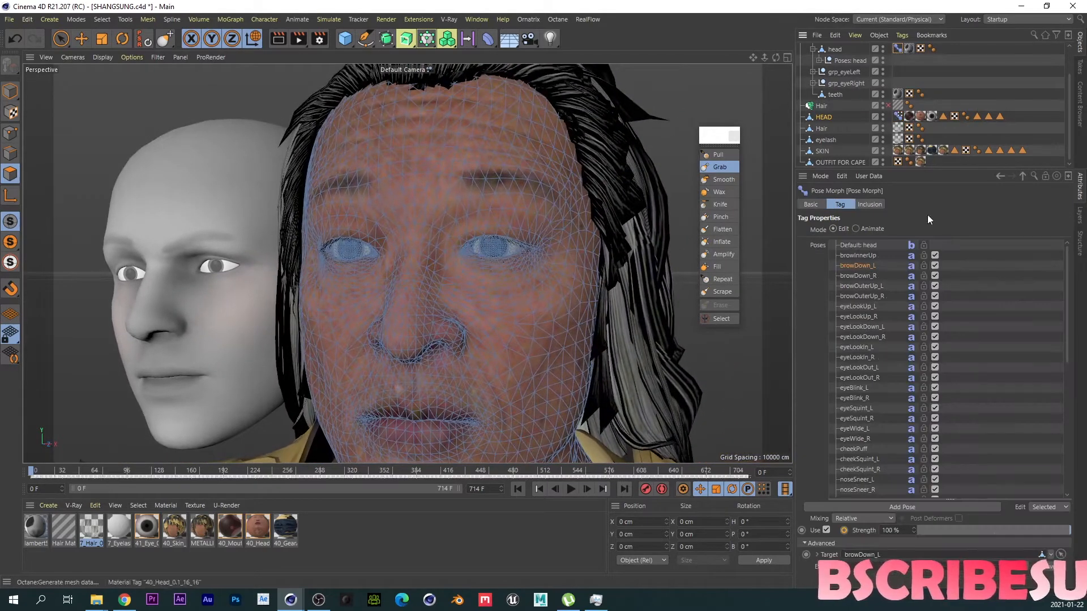
click(865, 286)
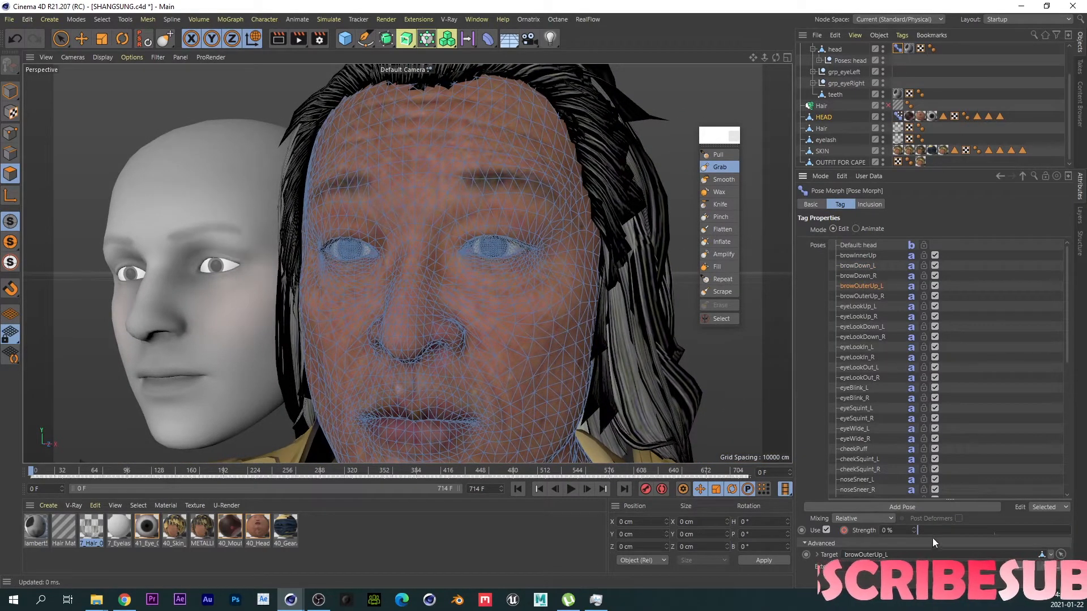
drag(939, 530, 1072, 519)
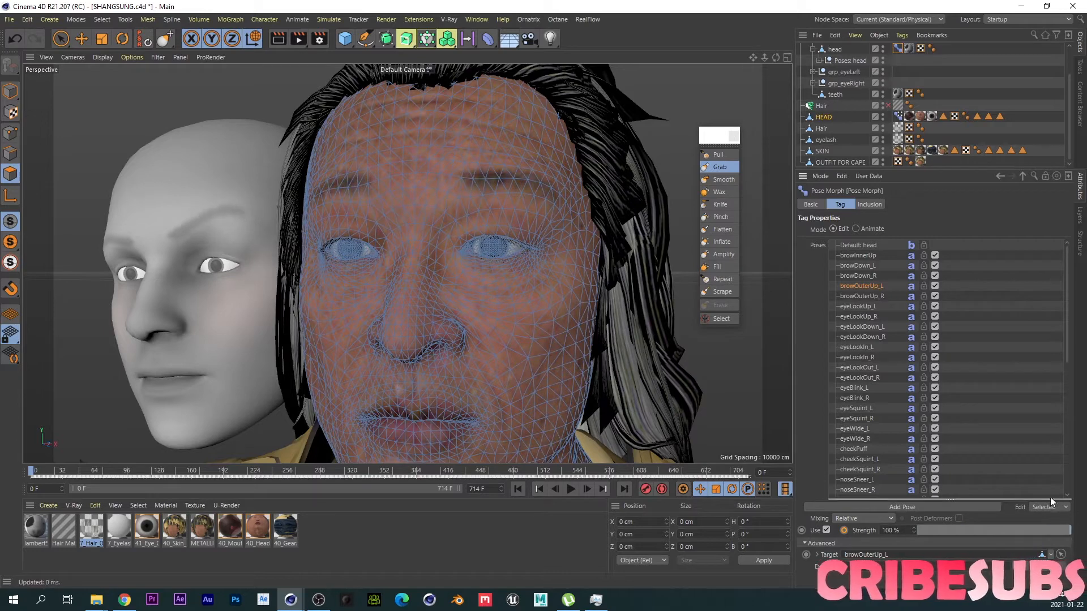
Step: Try to raise the HEAD's outer left brow with the Grab brush while its Pose Morph tag is in Animate mode
click(855, 229)
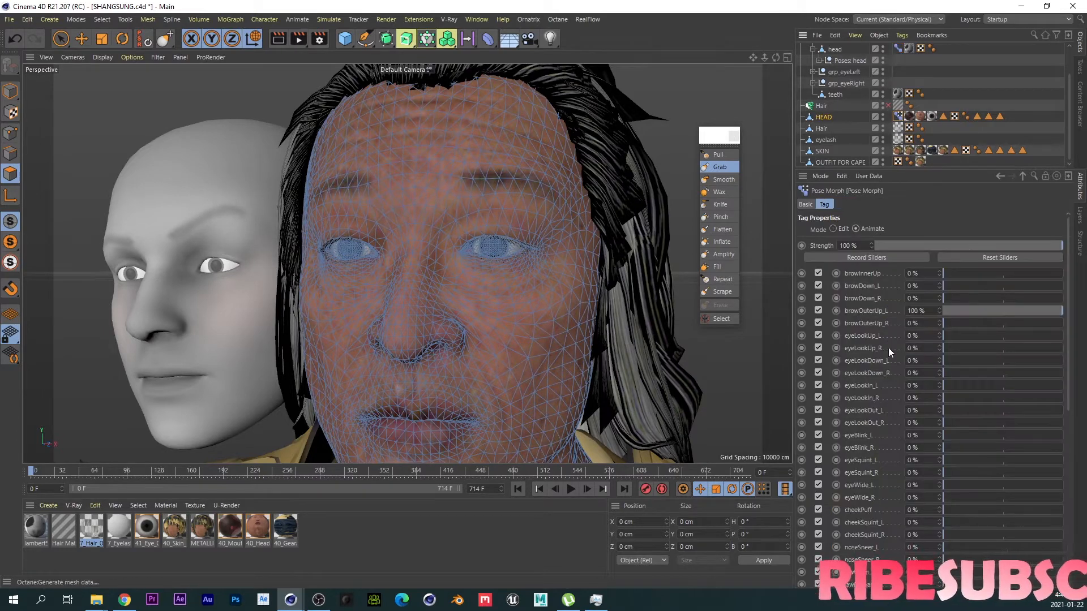
scroll(531, 180, up, 4)
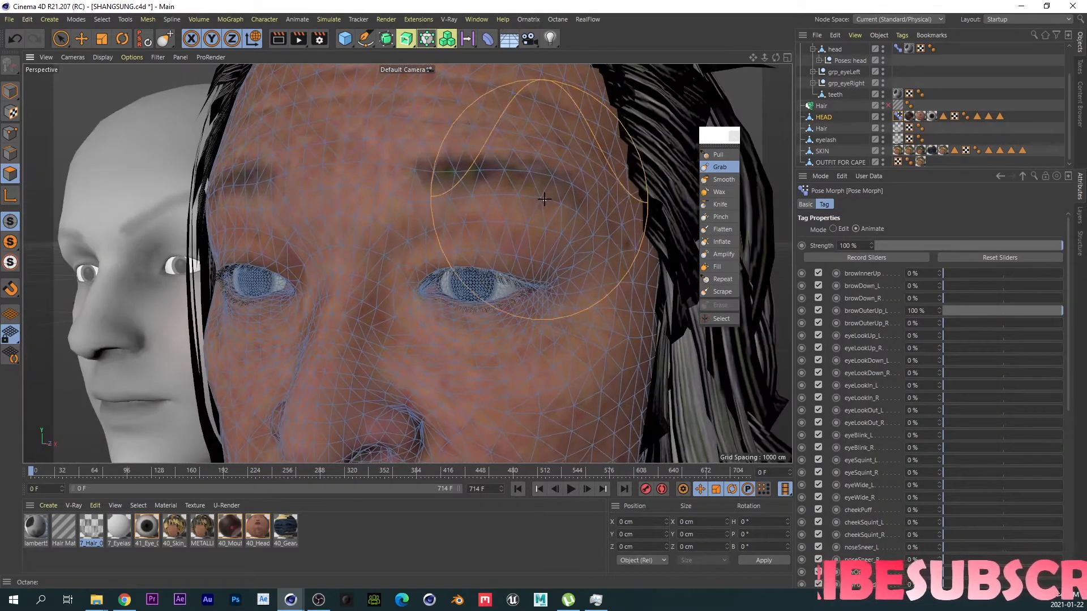
middle_drag(539, 201, 551, 197)
mouse_move(547, 197)
mouse_down()
mouse_move(546, 173)
mouse_move(586, 153)
mouse_up()
scroll(558, 192, down, 4)
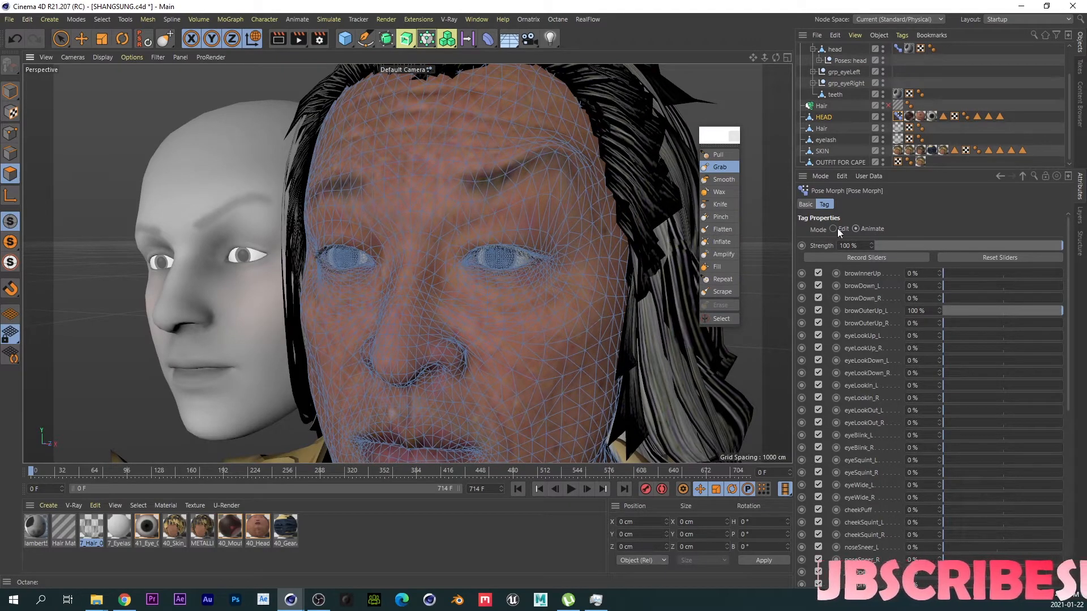
key(ctrl+z)
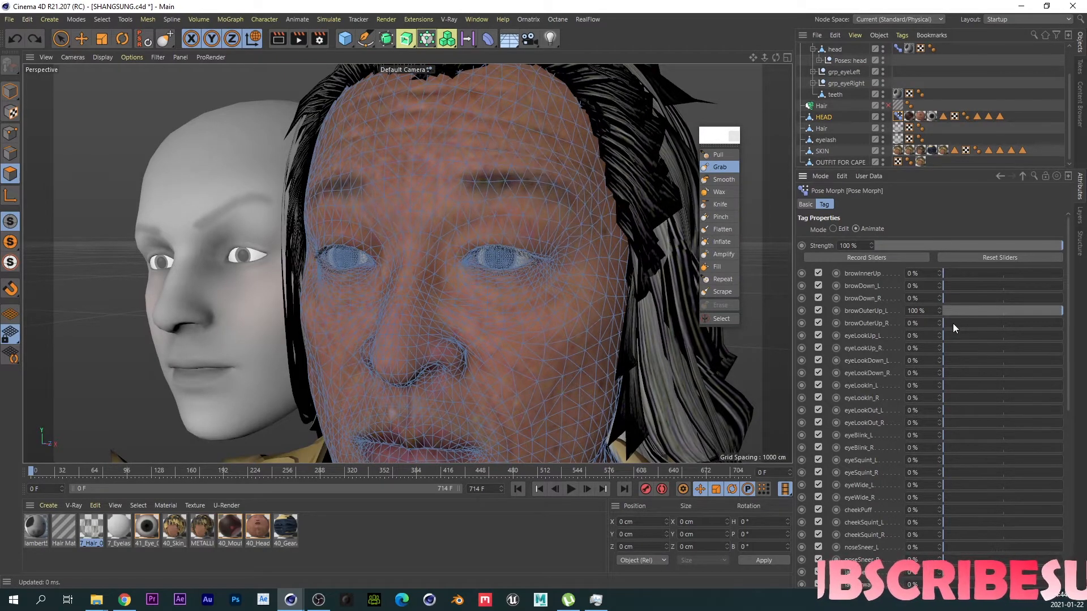
Step: Switch the HEAD's Pose Morph tag to Edit mode and raise the outer left brow in the browOuterUp_L pose at 100% strength
click(836, 229)
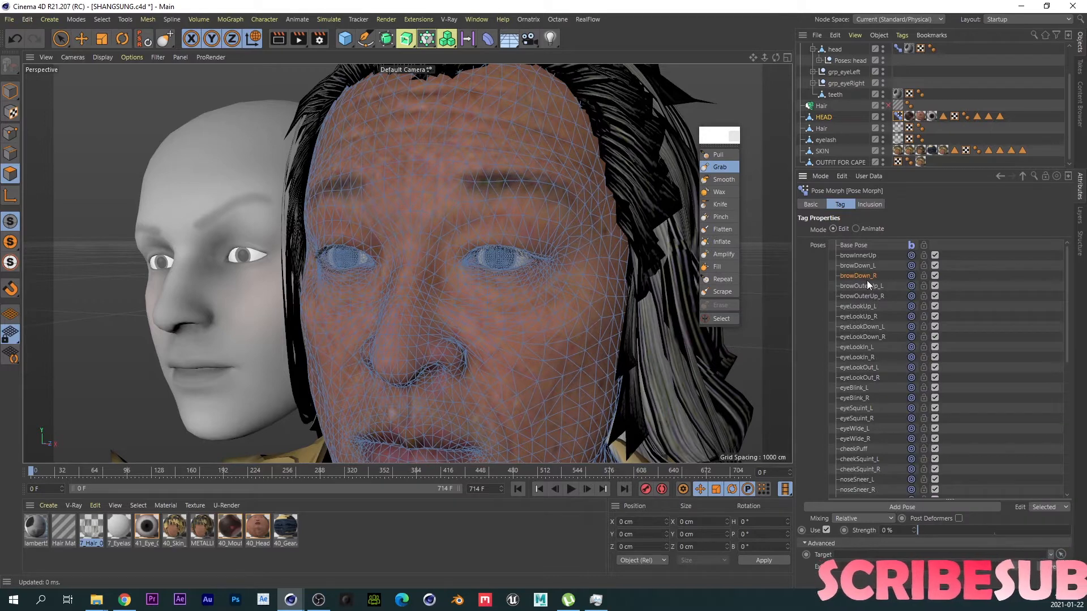
scroll(592, 216, up, 3)
mouse_move(592, 215)
alt+mouse_down()
mouse_move(575, 234)
mouse_move(542, 184)
mouse_move(548, 151)
mouse_move(535, 125)
mouse_move(555, 117)
alt+mouse_up()
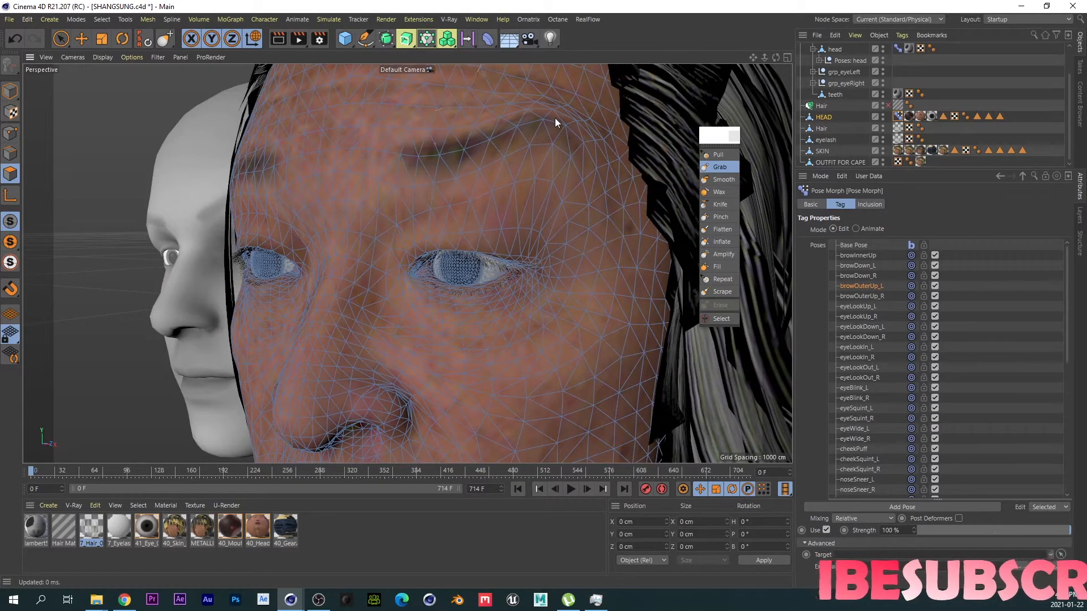
scroll(510, 162, down, 4)
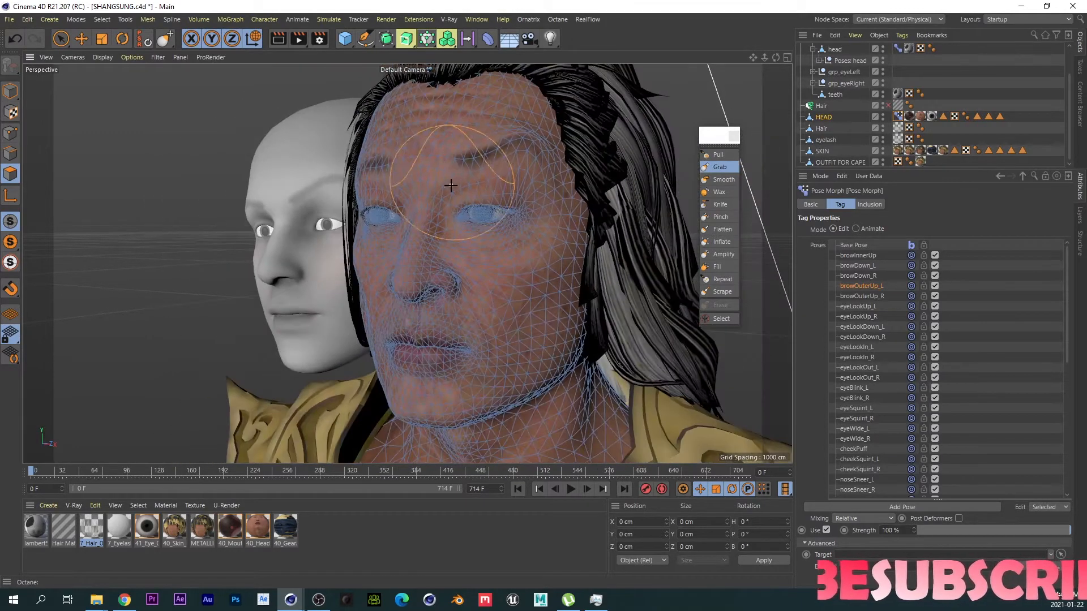
alt+drag(509, 162, 517, 162)
scroll(516, 162, up, 4)
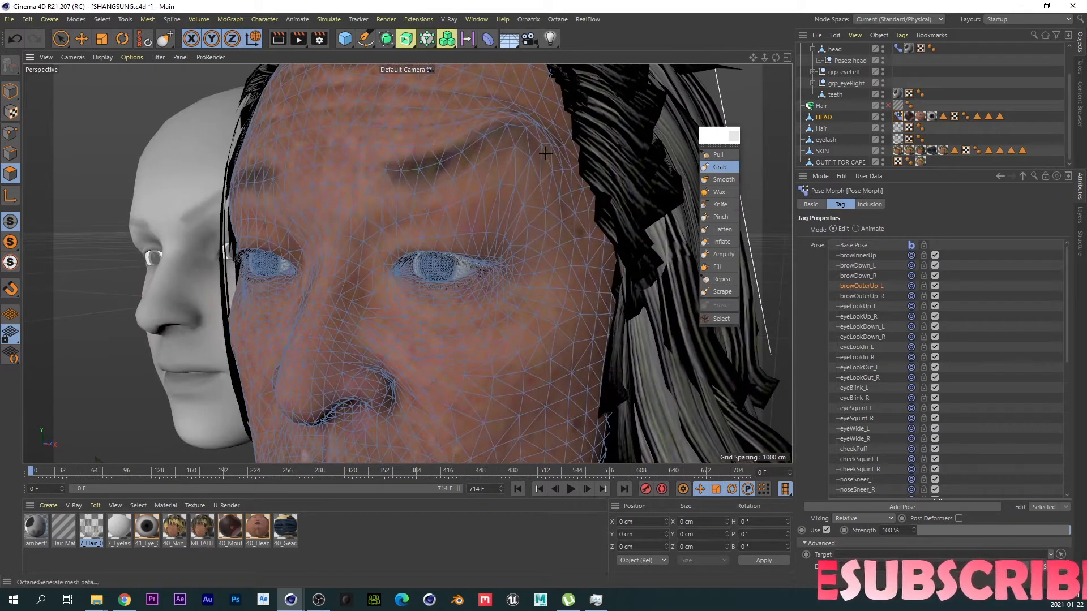
scroll(535, 165, down, 3)
alt+middle_drag(519, 185, 485, 259)
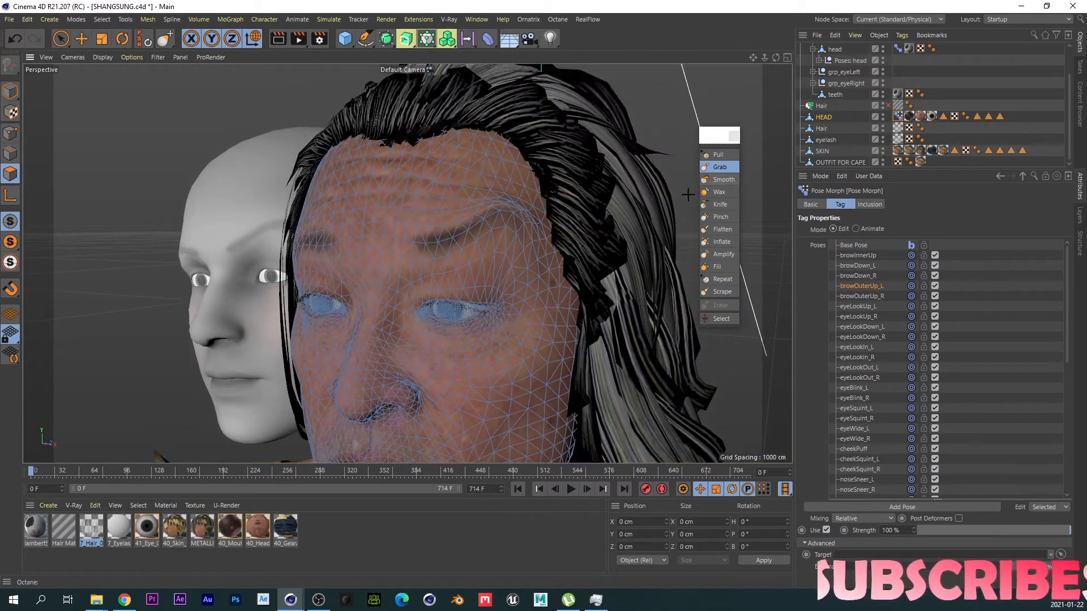
Step: Soften the raised outer end of the left brow with the Smooth brush
click(723, 179)
scroll(550, 221, up, 3)
alt+right_drag(550, 221, 588, 211)
middle_drag(526, 253, 478, 254)
mouse_move(526, 237)
mouse_down()
mouse_move(503, 165)
mouse_move(520, 172)
mouse_move(531, 255)
mouse_up()
scroll(532, 255, down, 4)
scroll(453, 266, up, 5)
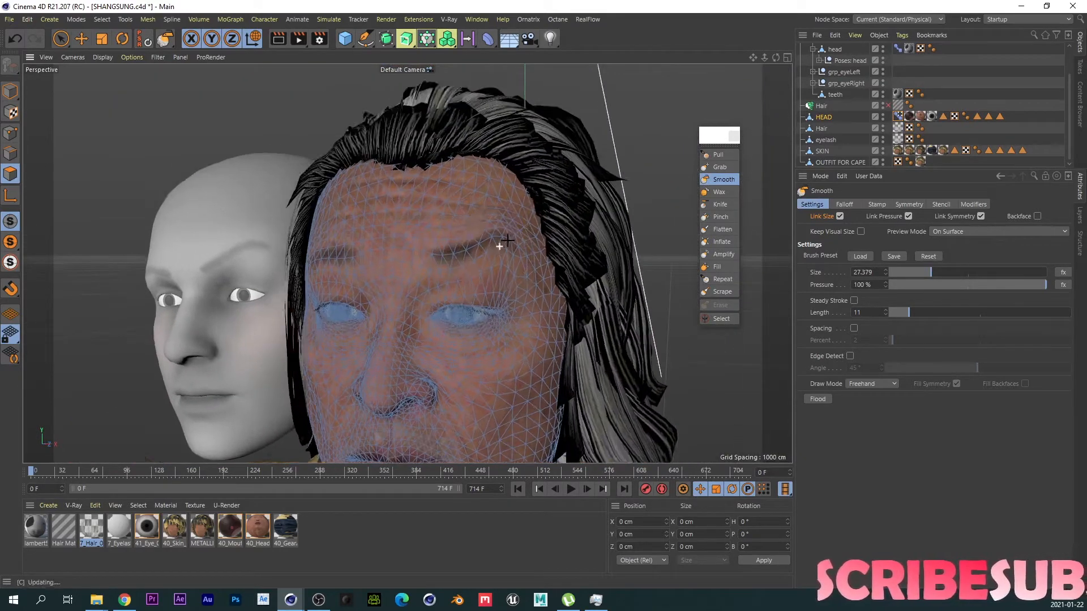
scroll(462, 254, down, 3)
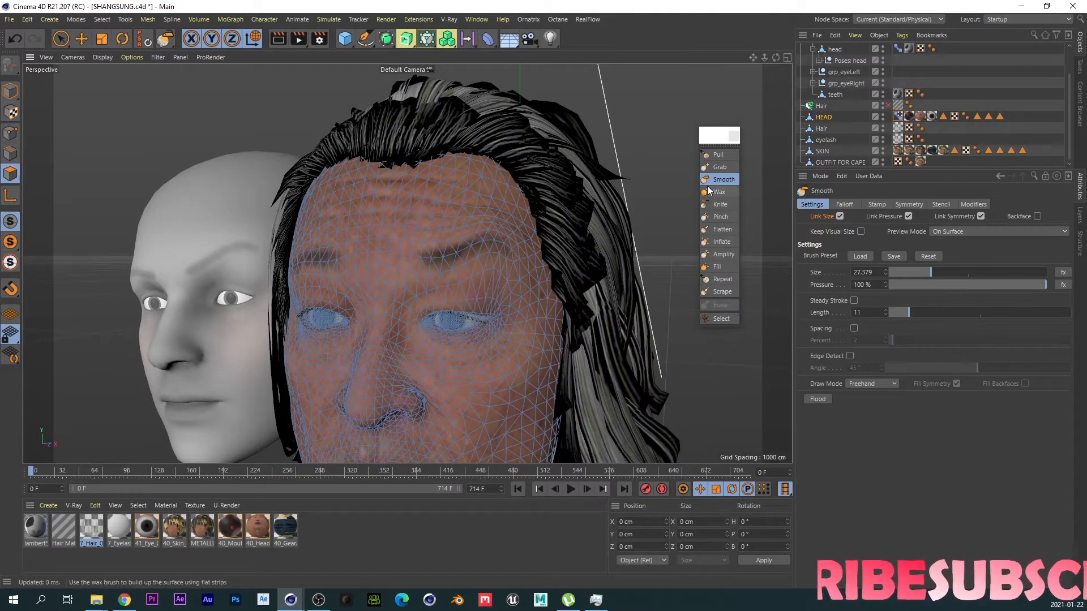
Step: Switch back to the Grab brush, reopen the HEAD's Pose Morph tag and sweep the browOuterUp_L strength back to 100%
click(719, 167)
scroll(480, 300, up, 3)
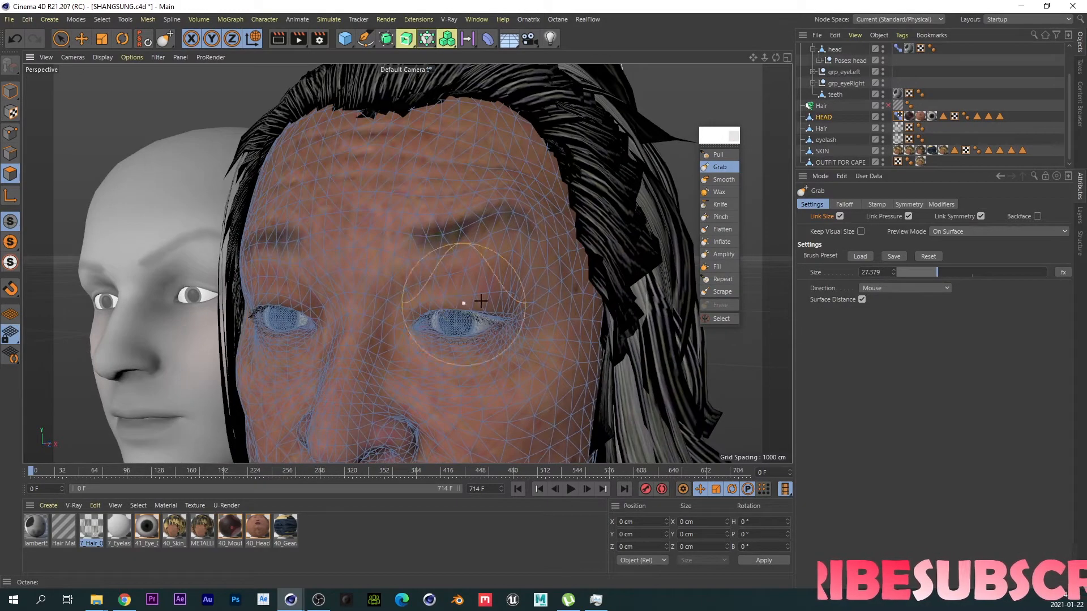
click(898, 116)
drag(1047, 528, 1071, 532)
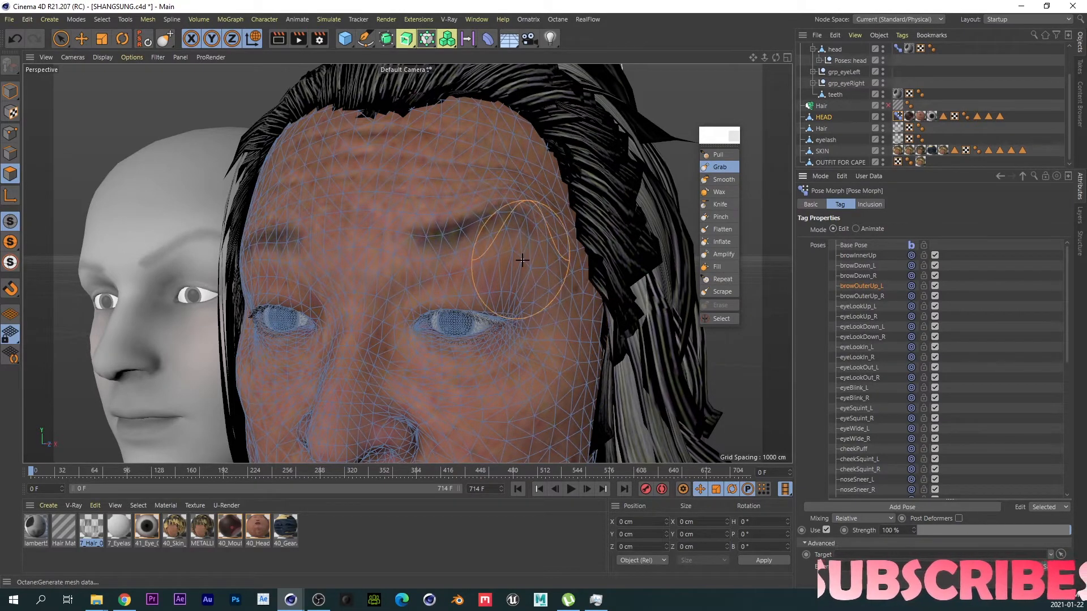
Step: Compare with the grey head and pull the HEAD's left brow arch further up with the Grab brush
alt+middle_drag(167, 259, 222, 256)
alt+drag(221, 256, 240, 259)
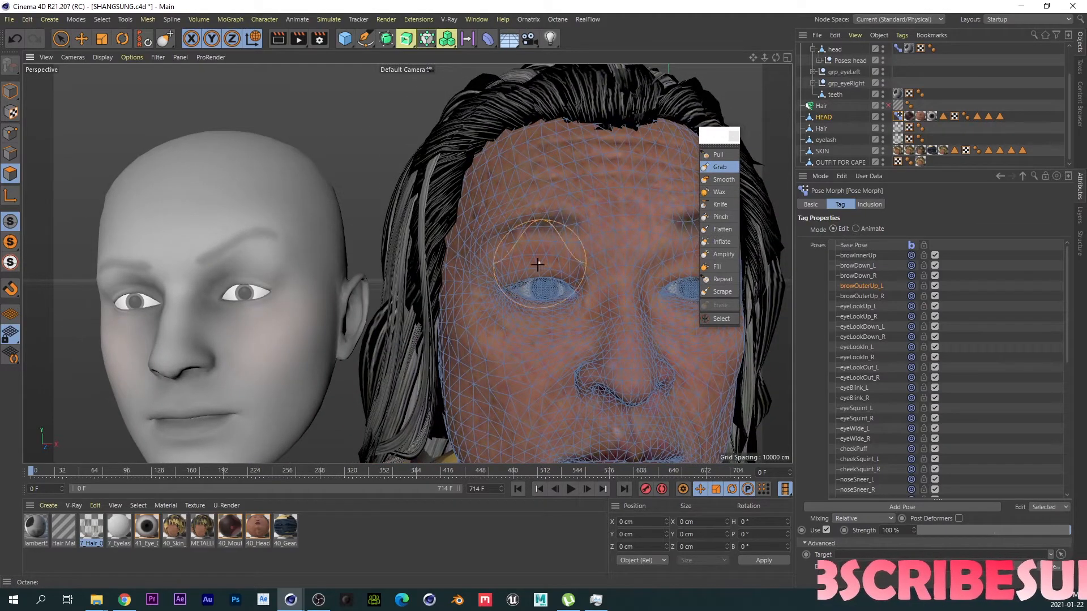
scroll(529, 260, up, 5)
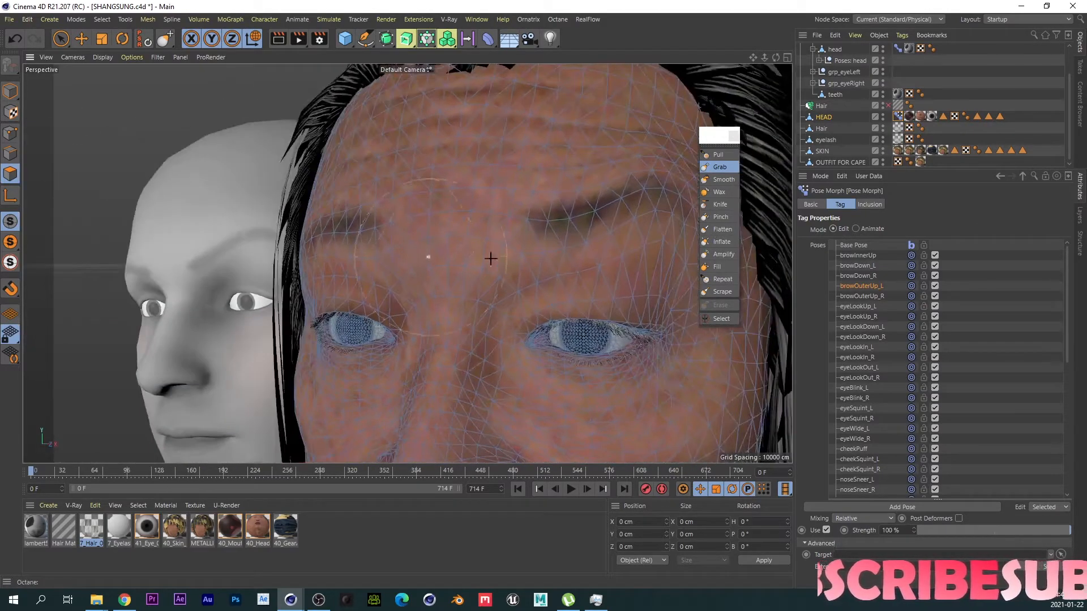
mouse_move(668, 222)
alt+middle_down()
mouse_move(519, 279)
mouse_move(492, 273)
alt+middle_up()
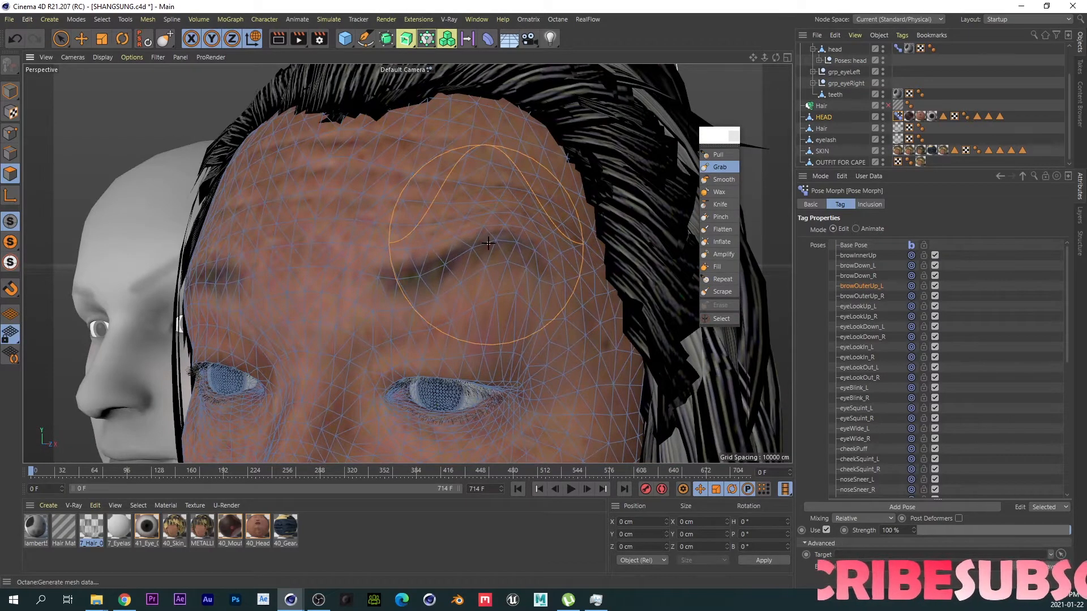
drag(475, 259, 522, 229)
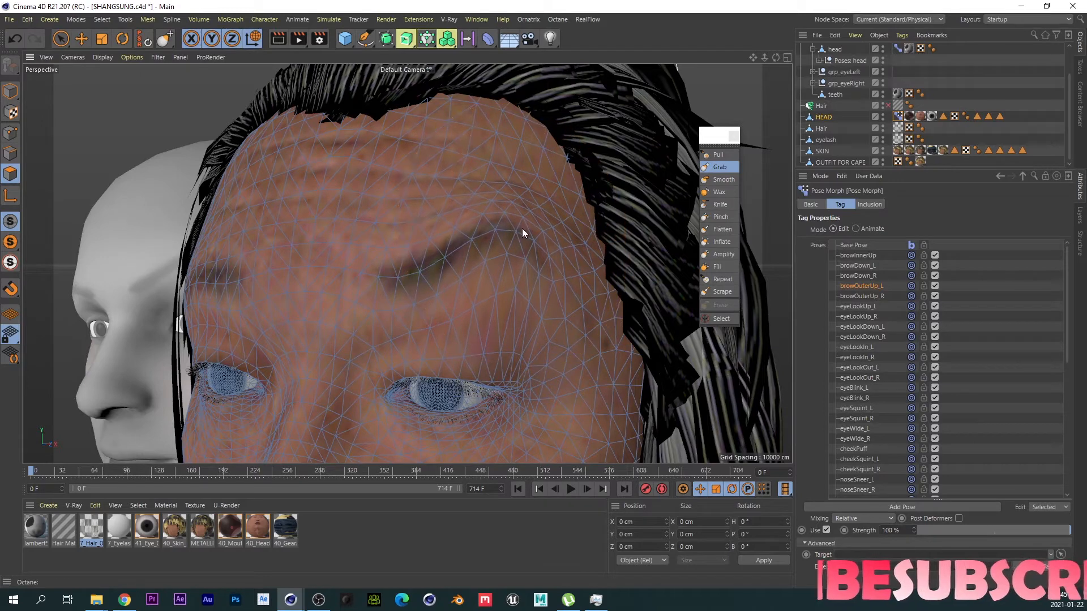
drag(462, 246, 463, 238)
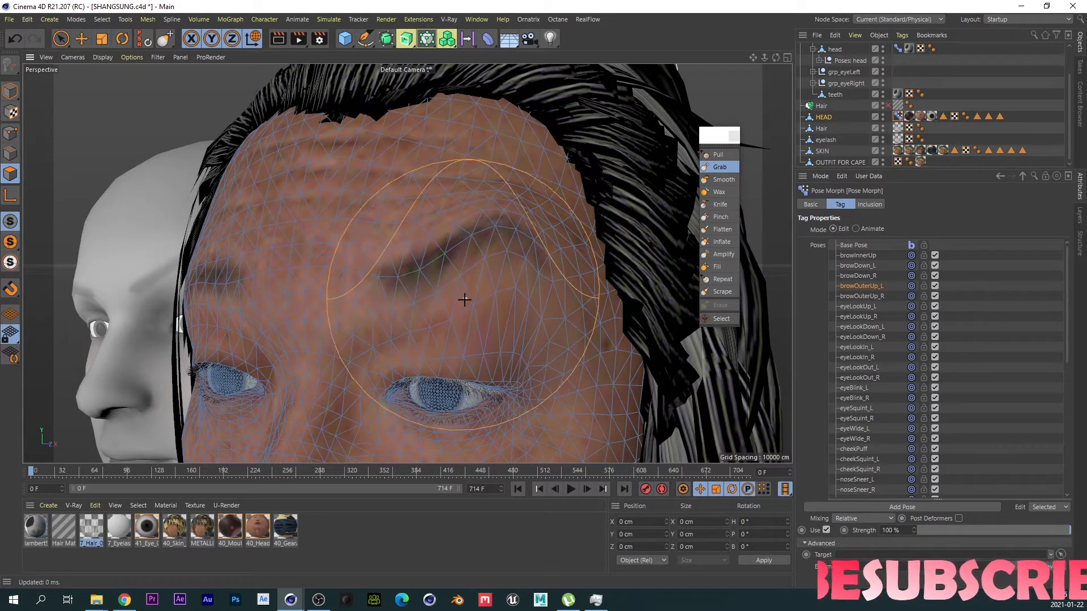
Step: Smooth the skin around the lifted left brow with the Smooth brush, reducing the brush size to 36.601
alt+right_drag(464, 300, 413, 328)
alt+drag(413, 328, 444, 327)
mouse_move(471, 171)
alt+right_down()
mouse_move(436, 225)
mouse_move(430, 301)
mouse_move(461, 279)
mouse_move(496, 210)
alt+right_up()
click(718, 180)
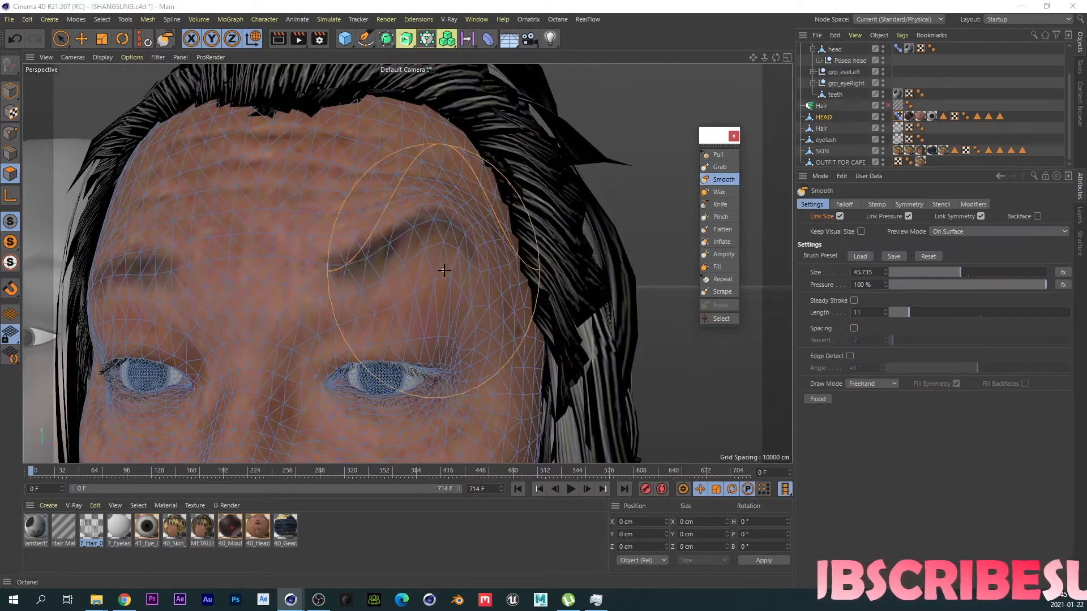
alt+drag(444, 266, 431, 272)
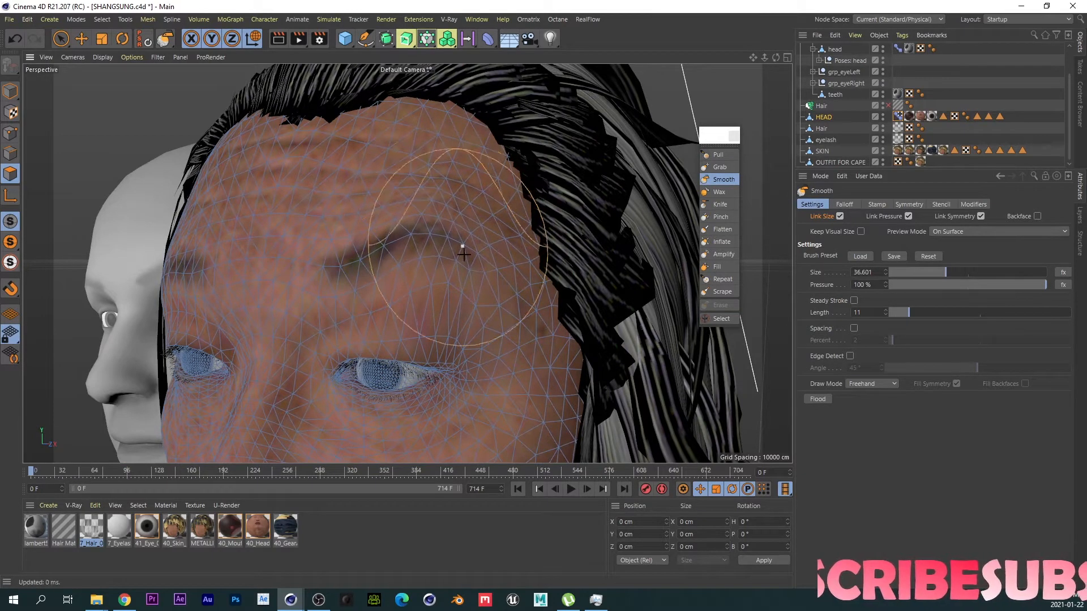
mouse_move(464, 255)
alt+mouse_down()
mouse_move(402, 274)
mouse_move(412, 286)
mouse_move(697, 346)
alt+mouse_up()
scroll(364, 295, down, 3)
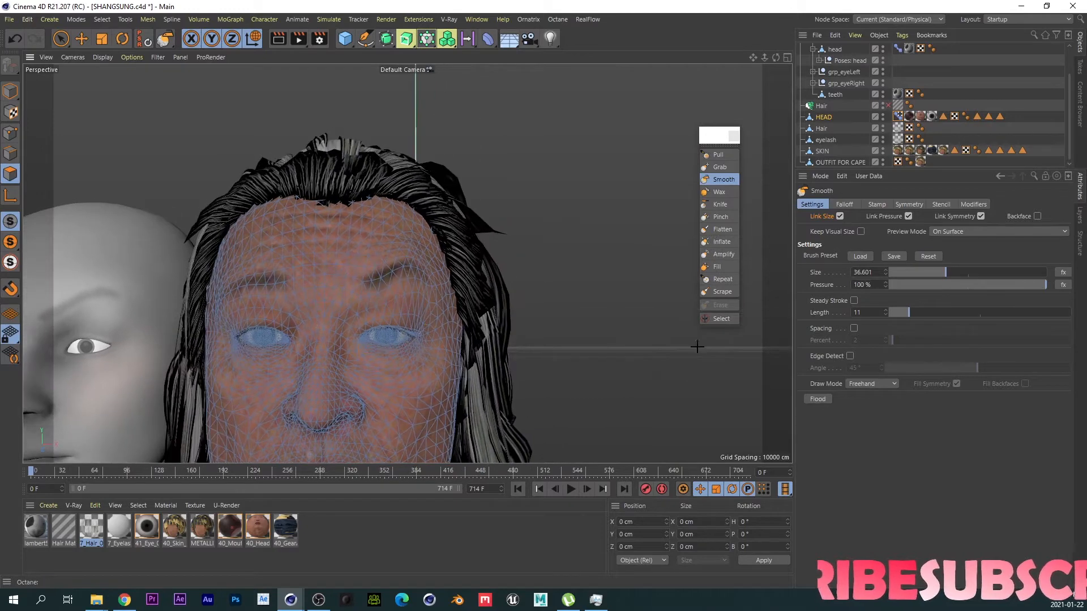
Step: Reopen the HEAD's Pose Morph tag and inspect the browOuterUp_L shape on the left brow from the side
click(897, 129)
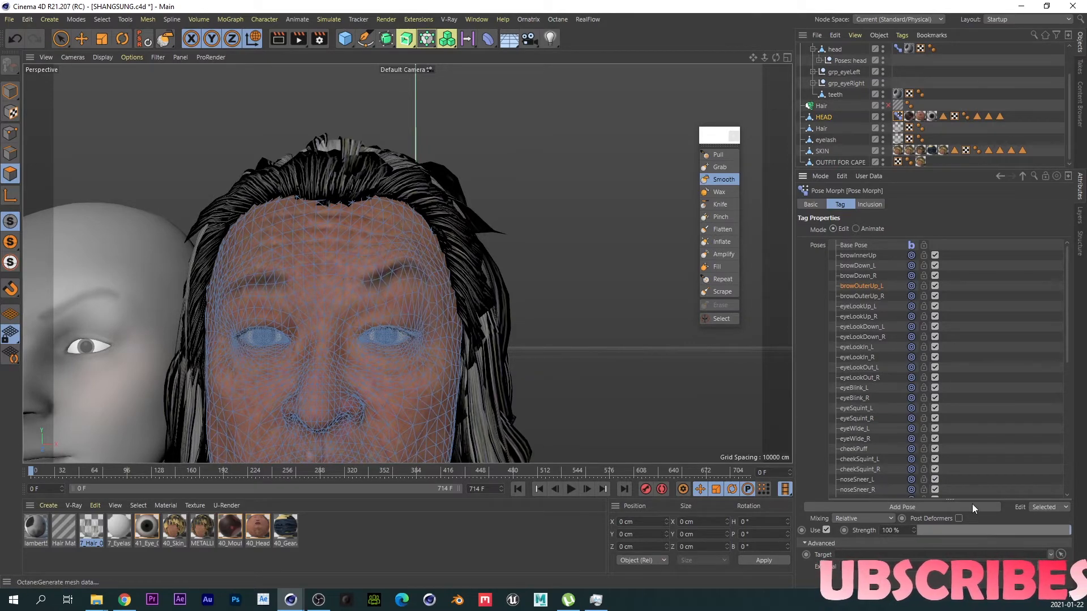
scroll(458, 313, up, 3)
alt+drag(420, 279, 551, 253)
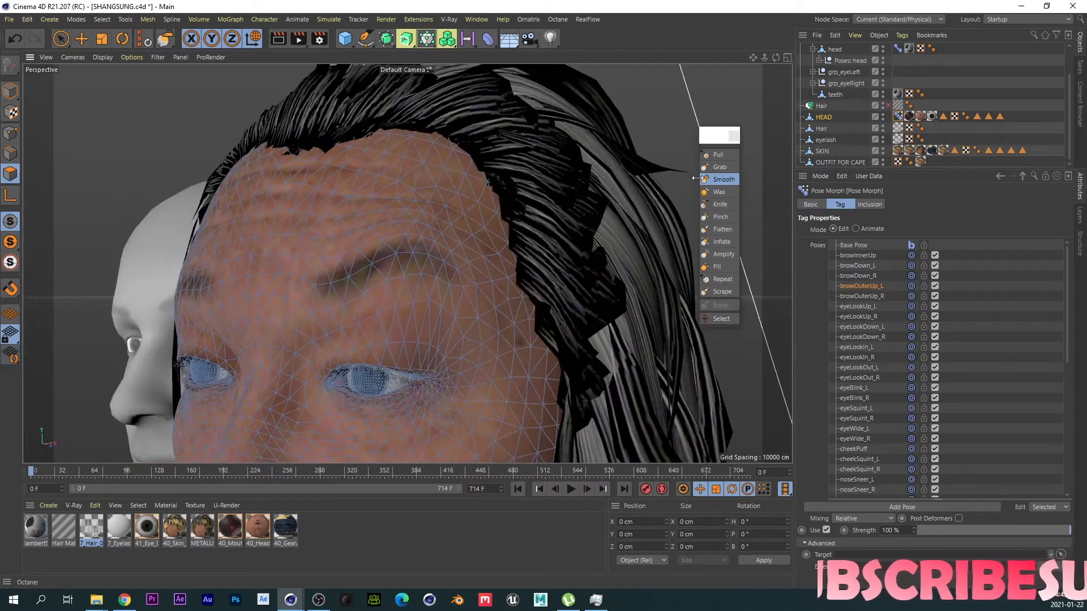
Step: Return to the Grab brush and compare the HEAD's browOuterUp_L shape with the grey head's Pose Morph tag from the front
click(718, 168)
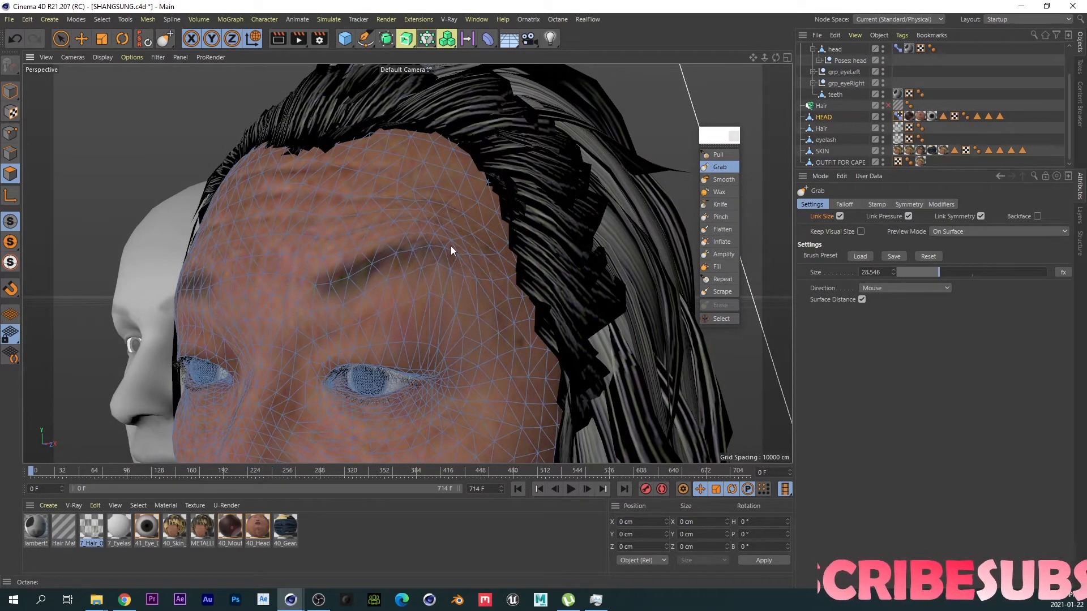
alt+drag(443, 283, 627, 347)
scroll(424, 274, down, 6)
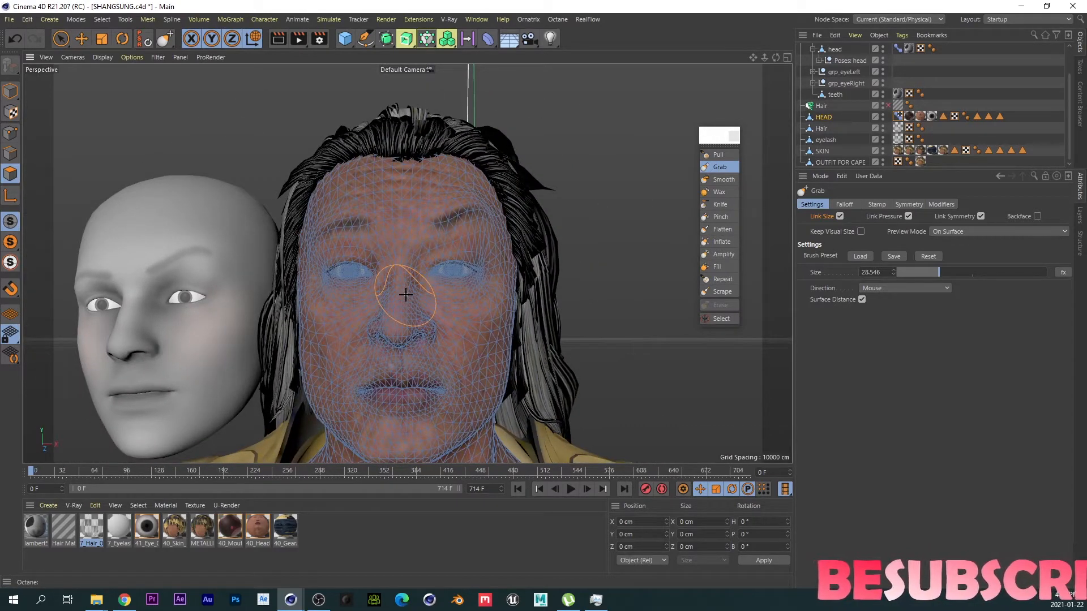
click(898, 118)
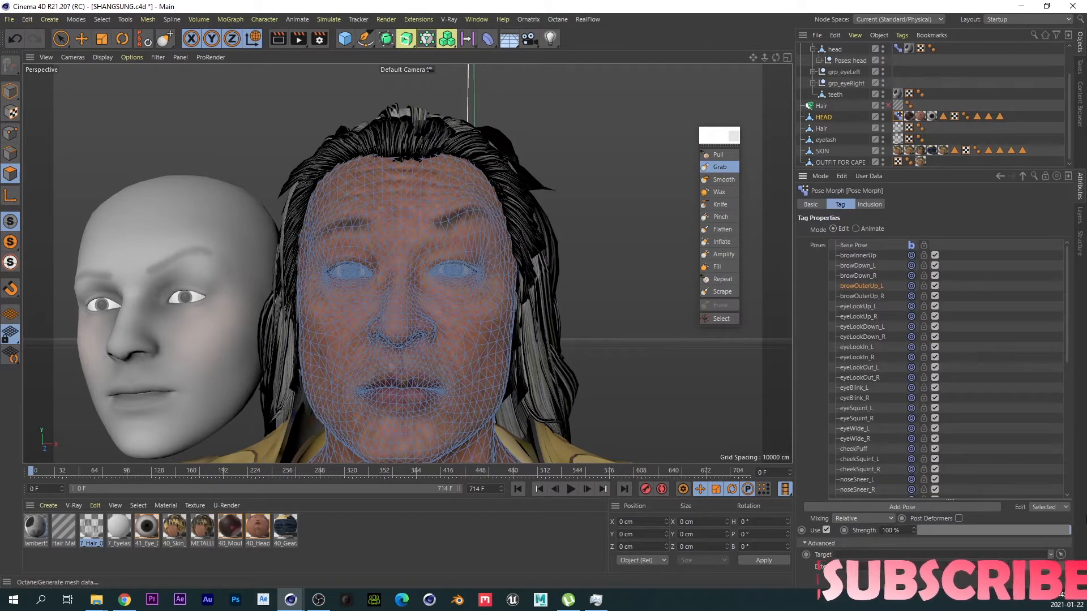
click(897, 51)
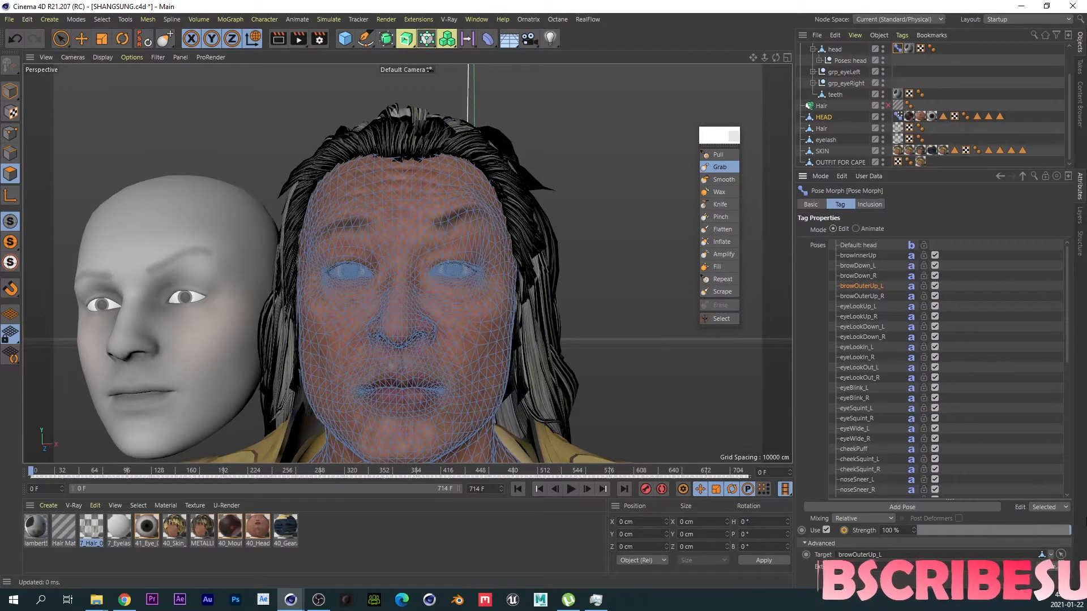
Step: Copy browOuterUp_L in the HEAD's Pose Morph tag, replace browOuterUp_R with it and mirror it onto the right brow
click(899, 118)
right_click(854, 286)
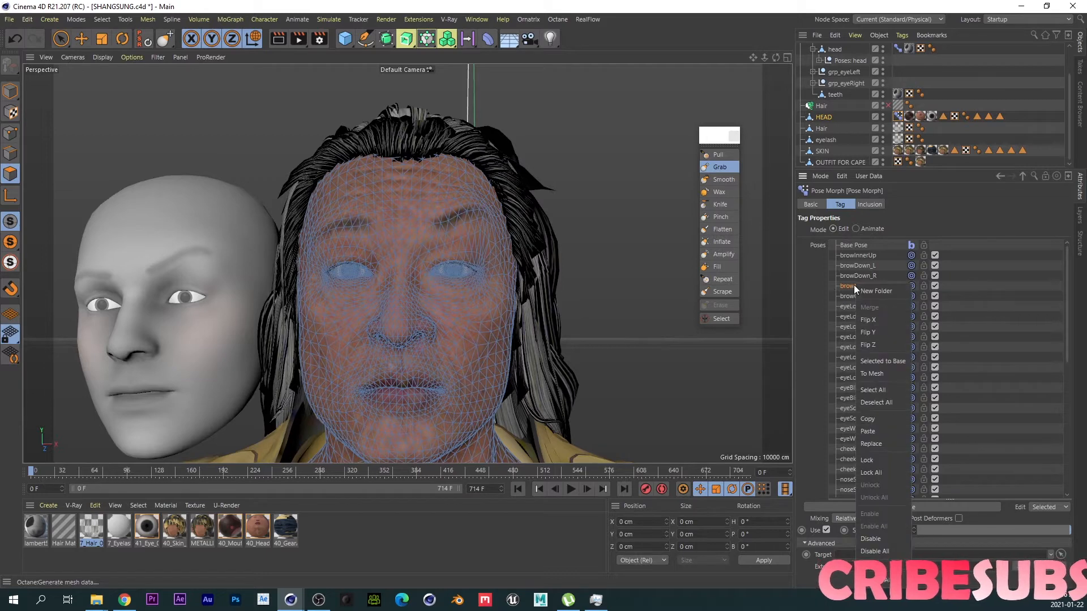
click(870, 419)
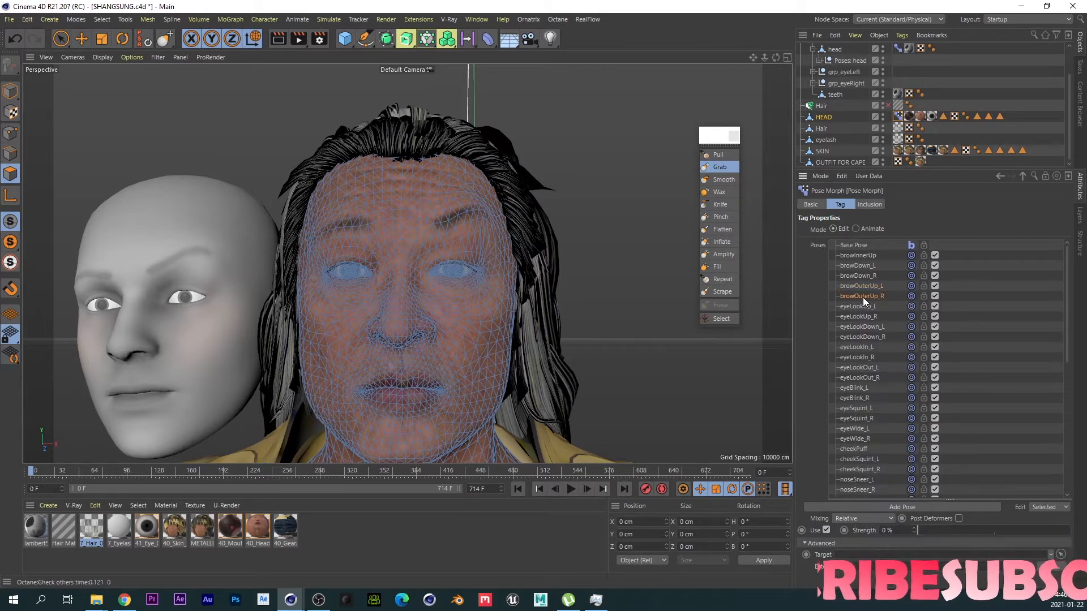
right_click(862, 296)
click(896, 445)
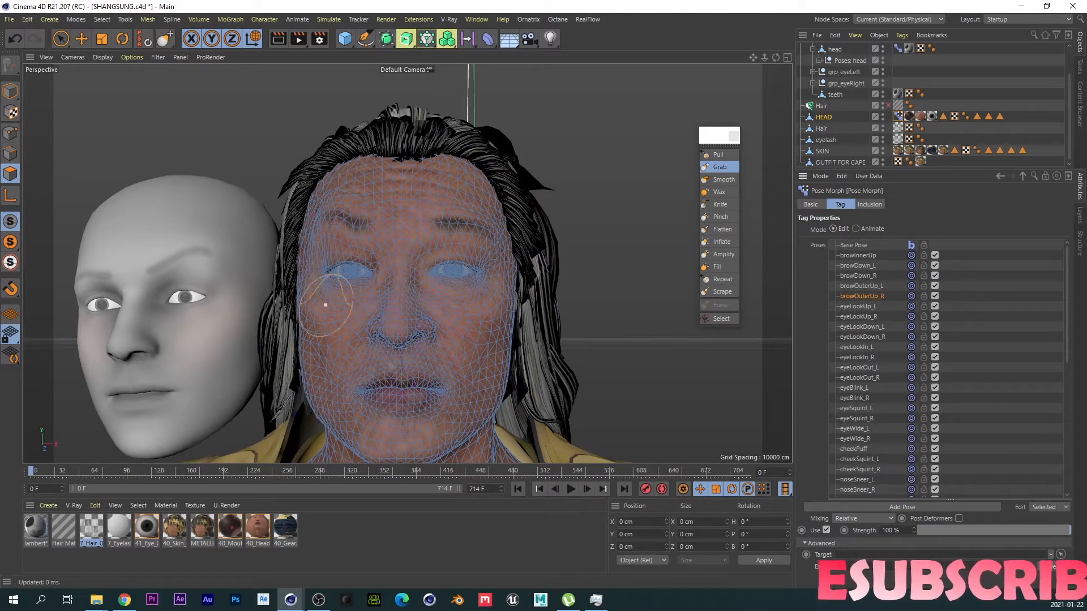
Step: Examine the mirrored right brow up close and check both outer brow poses together in the tag's Animate mode
scroll(310, 226, up, 5)
alt+drag(361, 209, 363, 230)
scroll(368, 232, down, 3)
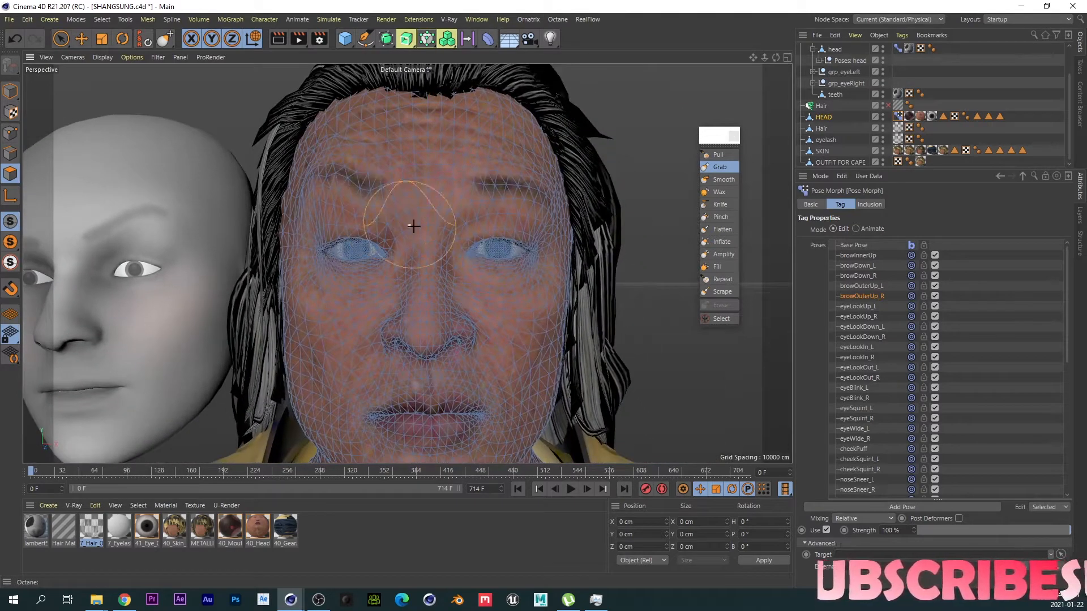
click(861, 228)
alt+drag(523, 288, 497, 296)
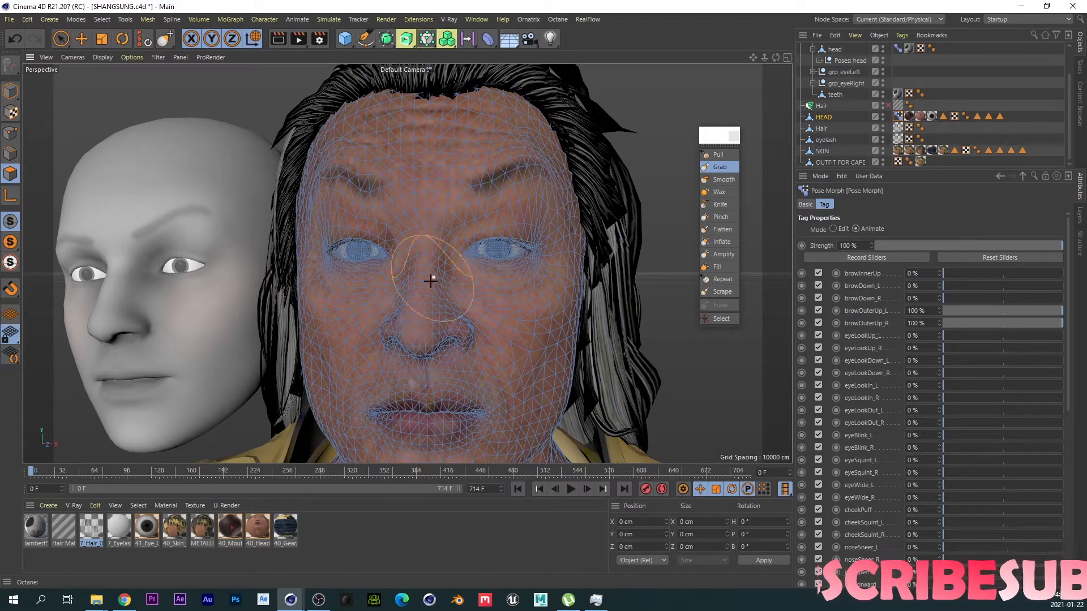
Step: Return to Edit mode with eyeLookUp_L selected, reset the grey head's browOuterUp_L to 0% and preview its eyeLookUp_L pose
click(836, 229)
click(865, 307)
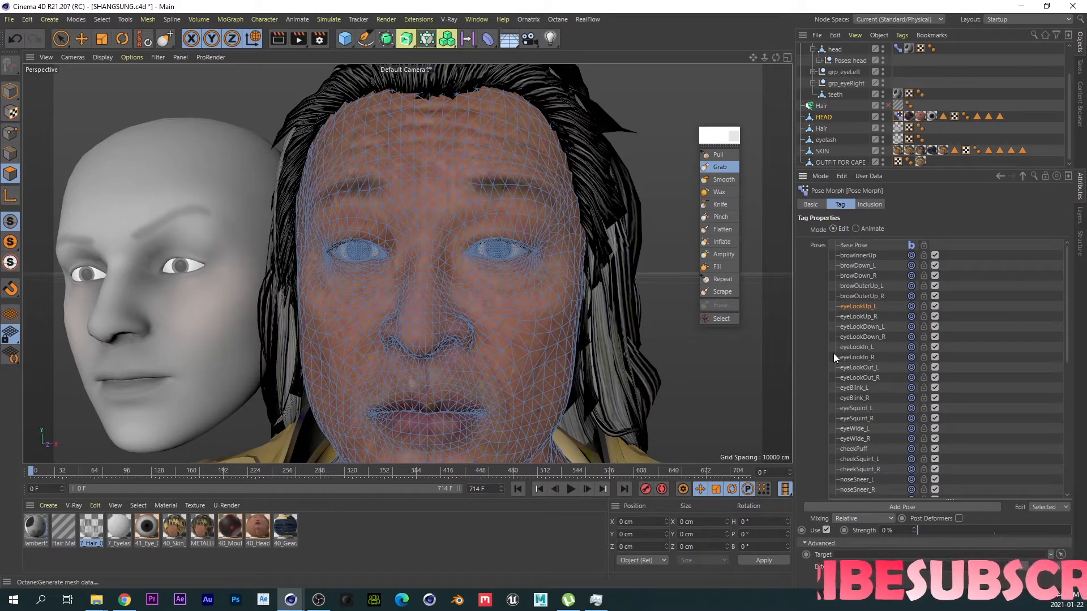
click(898, 48)
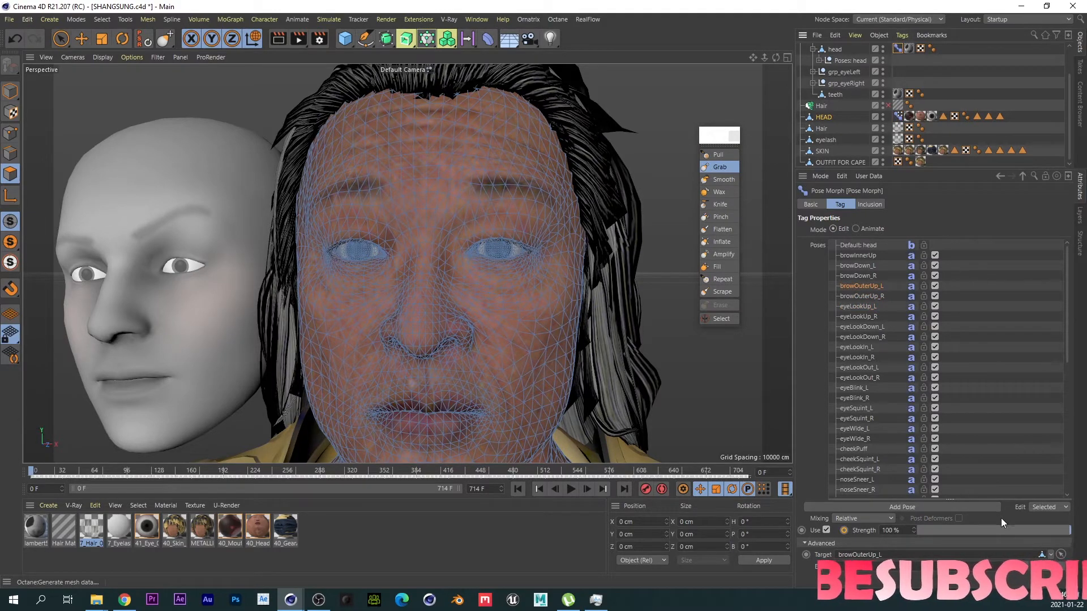
click(866, 286)
click(858, 306)
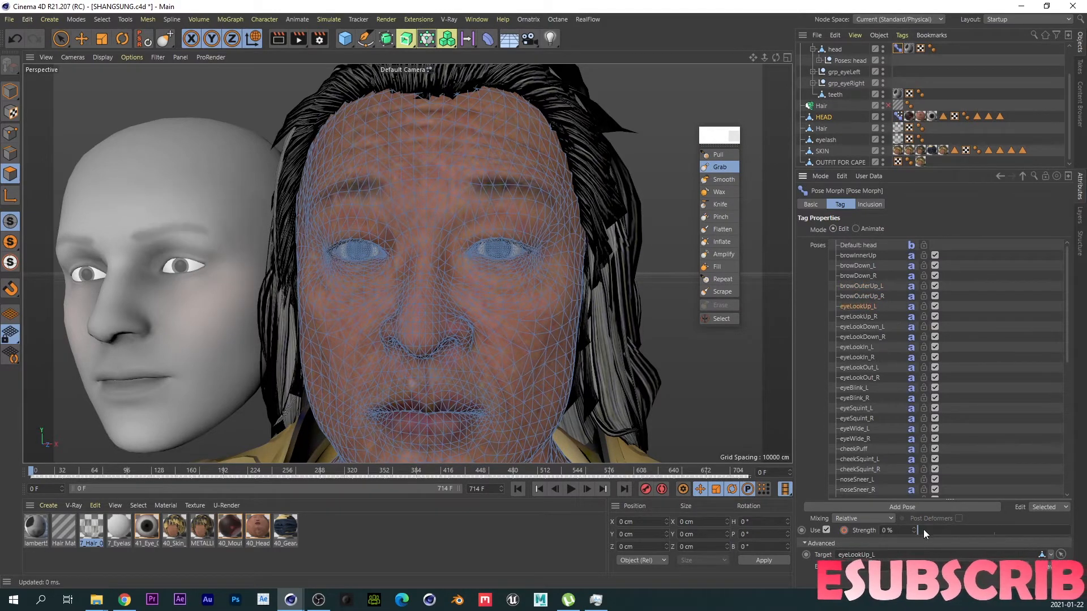
mouse_move(922, 529)
mouse_down()
mouse_move(1077, 528)
mouse_move(916, 530)
mouse_up()
Step: Set the HEAD's eyeLookUp_L strength to 100% and lift the left upper eyelid slightly with a resized Grab brush
click(898, 116)
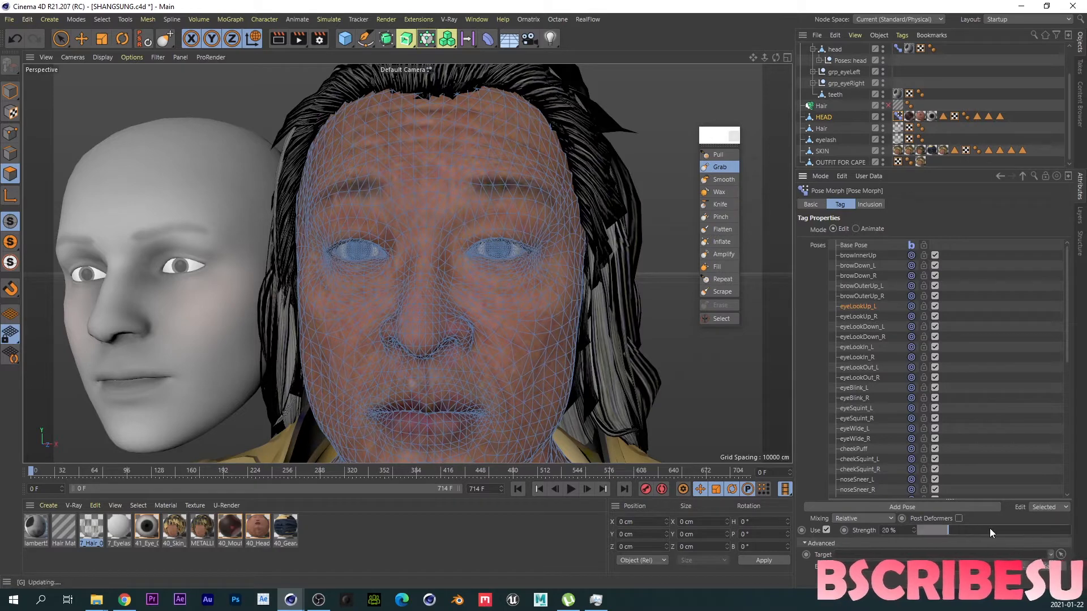
drag(989, 529, 1072, 529)
scroll(515, 254, up, 5)
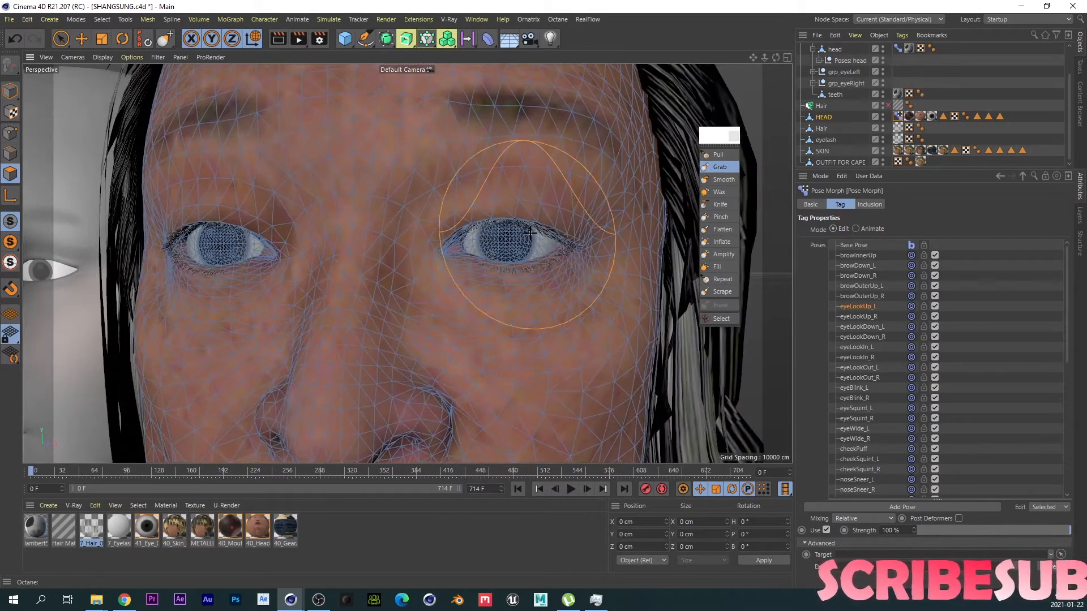
middle_drag(511, 210, 528, 205)
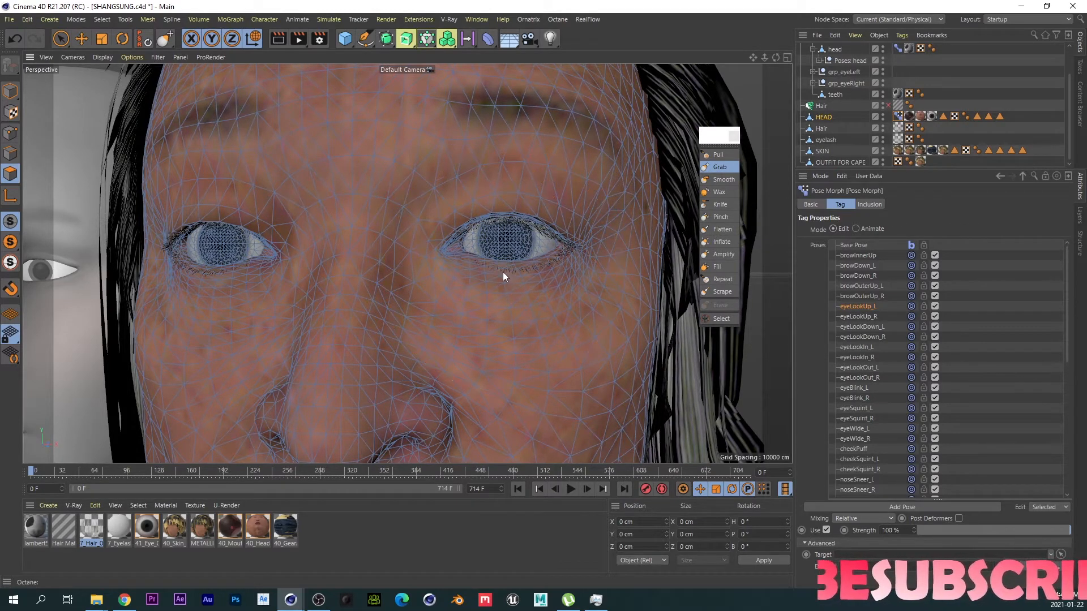
scroll(497, 283, up, 3)
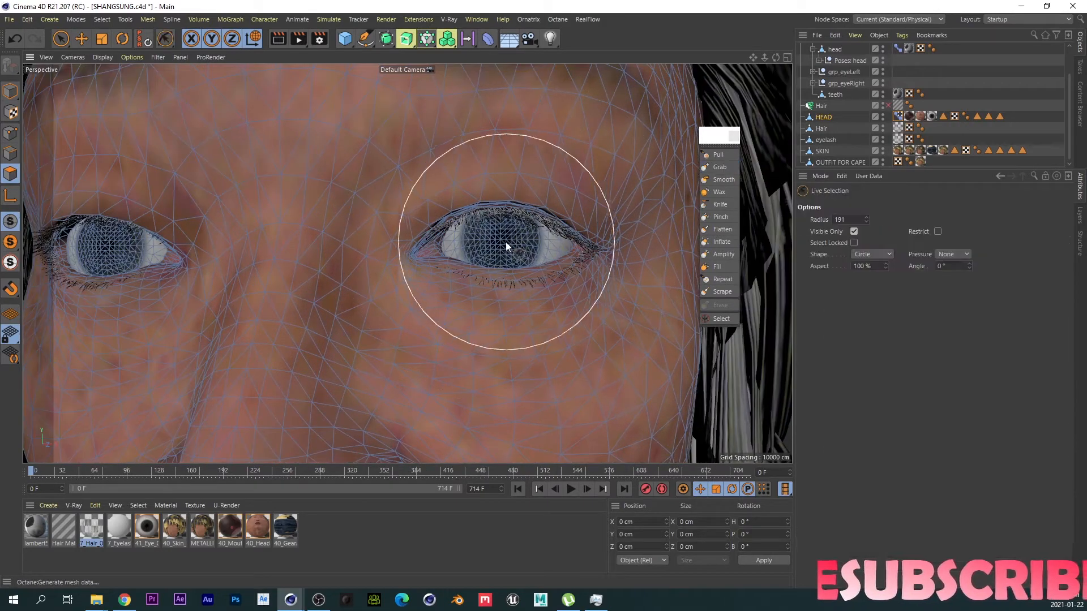
Step: Select all polygons of the HEAD's left eyeball, using Live Selection with a radius of 29
click(62, 39)
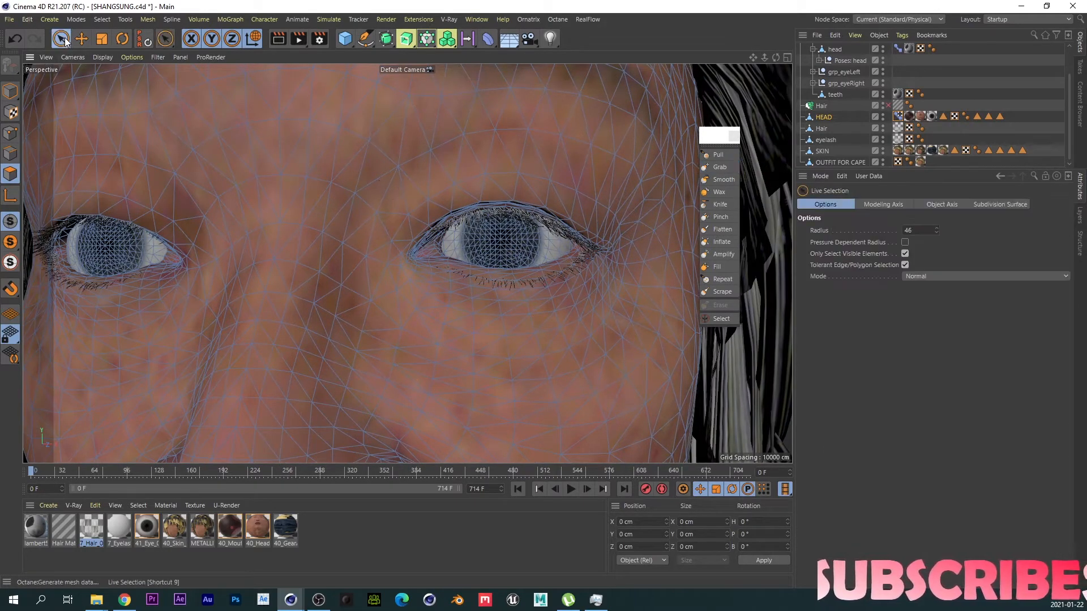
middle_drag(512, 243, 505, 246)
click(505, 246)
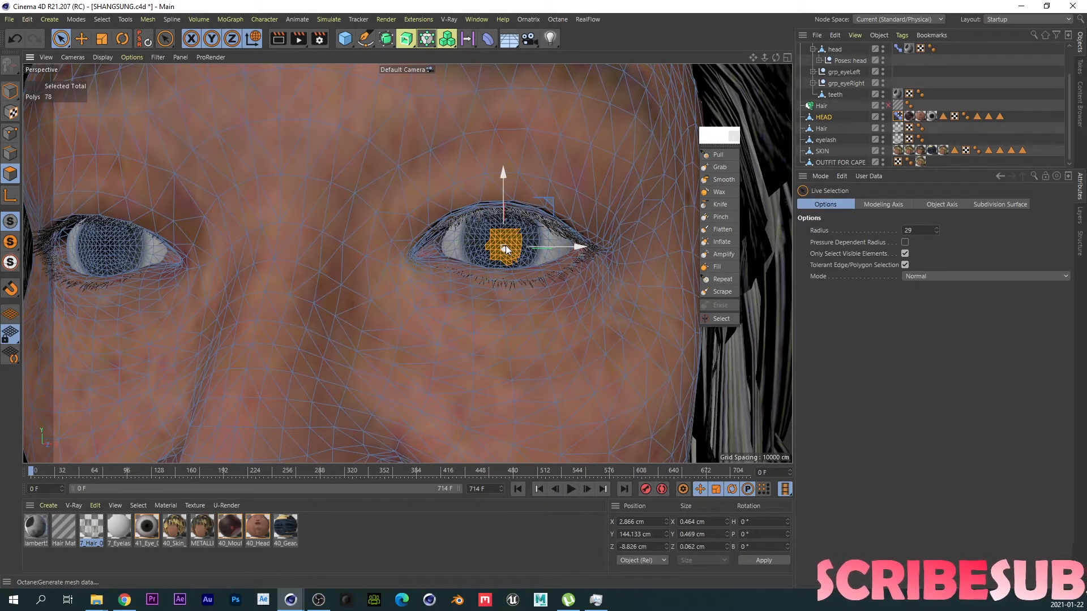
double_click(504, 246)
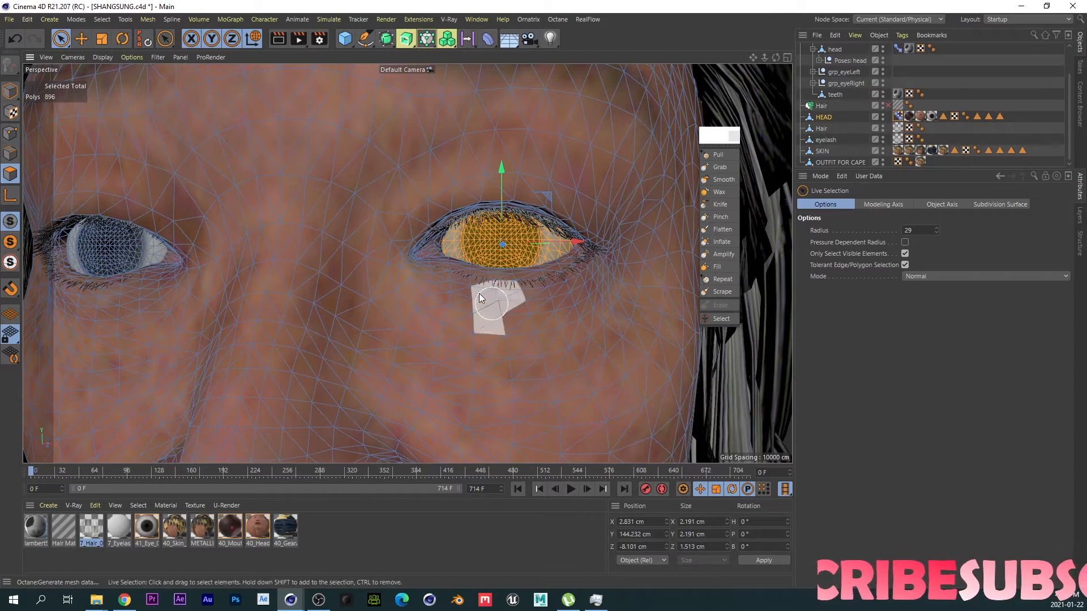
Step: Move the selected left eyeball slightly up and rotate it so the iris looks upward
scroll(502, 266, down, 4)
key(e)
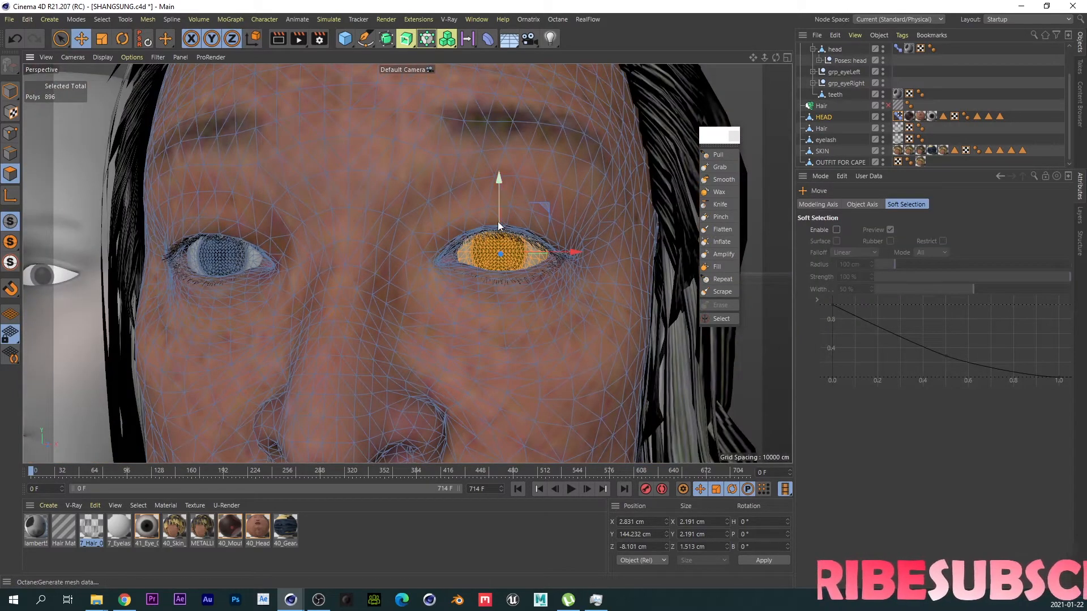
mouse_move(499, 221)
mouse_down()
mouse_move(498, 196)
mouse_move(499, 208)
mouse_up()
key(r)
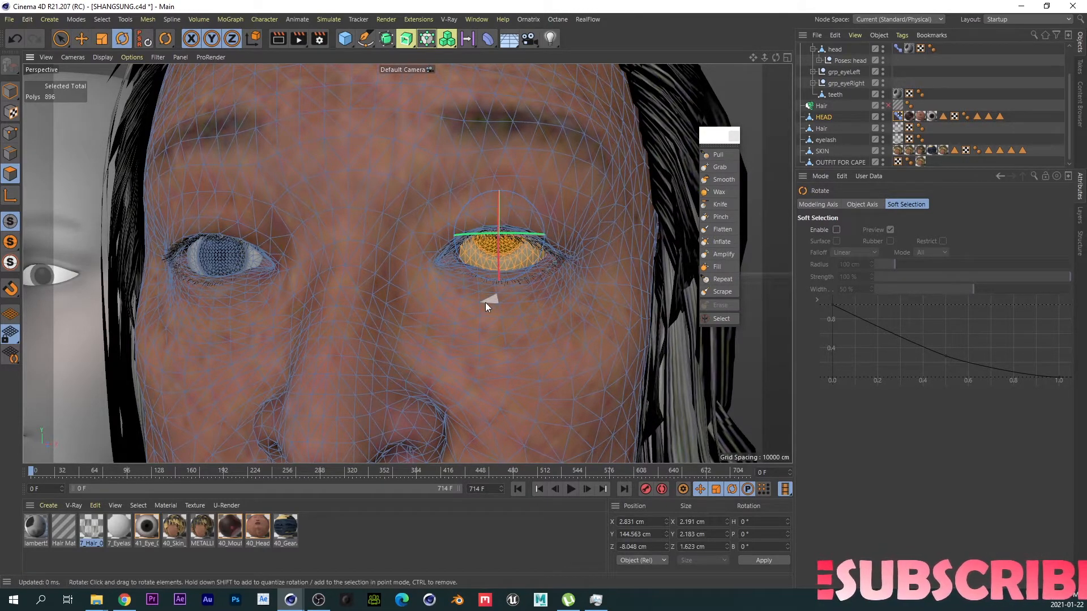
scroll(426, 298, down, 5)
scroll(563, 270, up, 2)
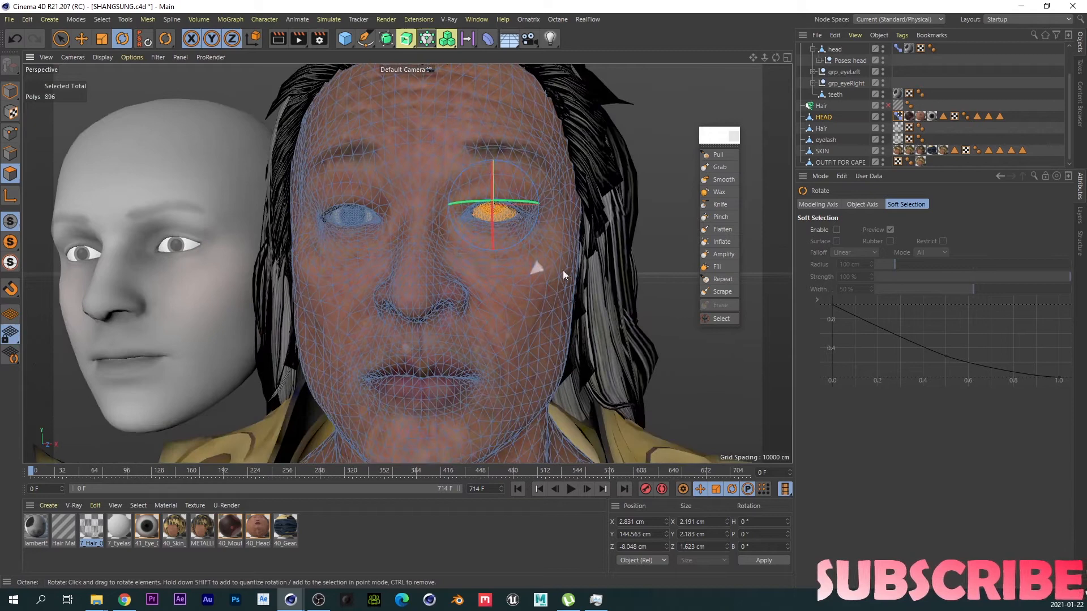
Step: Sweep the eyeLookUp_L strength between 0% and 100%, check the eye in Model mode, then return to Polygon mode
click(895, 117)
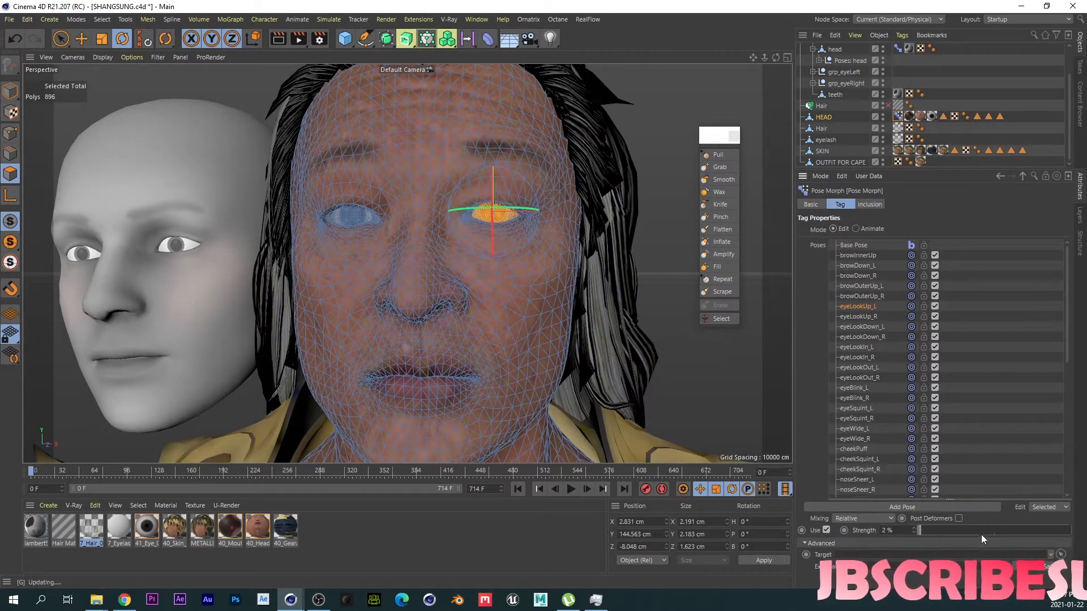
drag(981, 532, 820, 536)
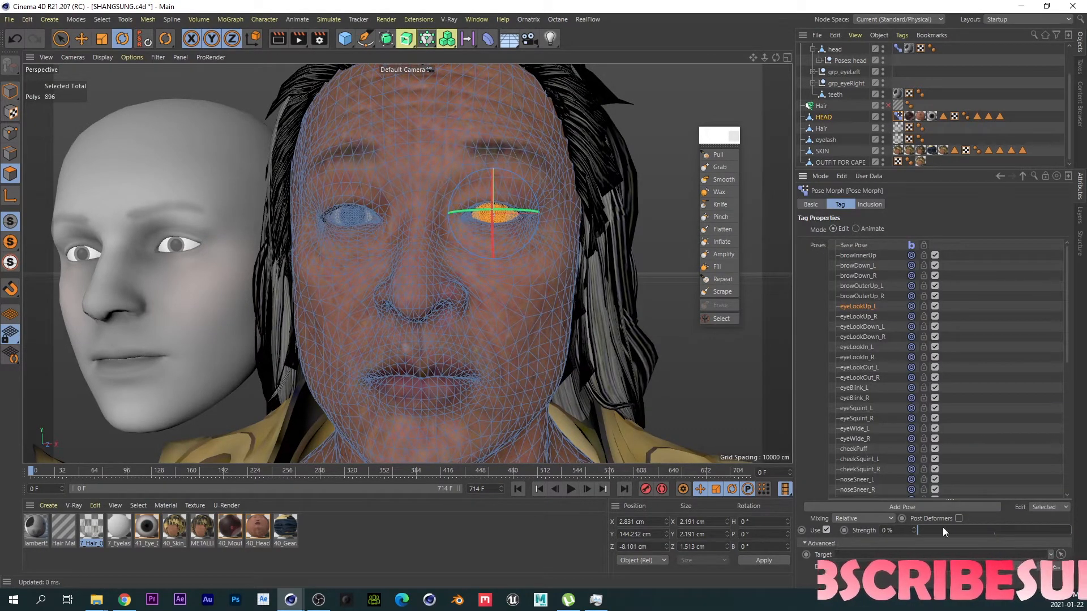
drag(958, 527, 1084, 529)
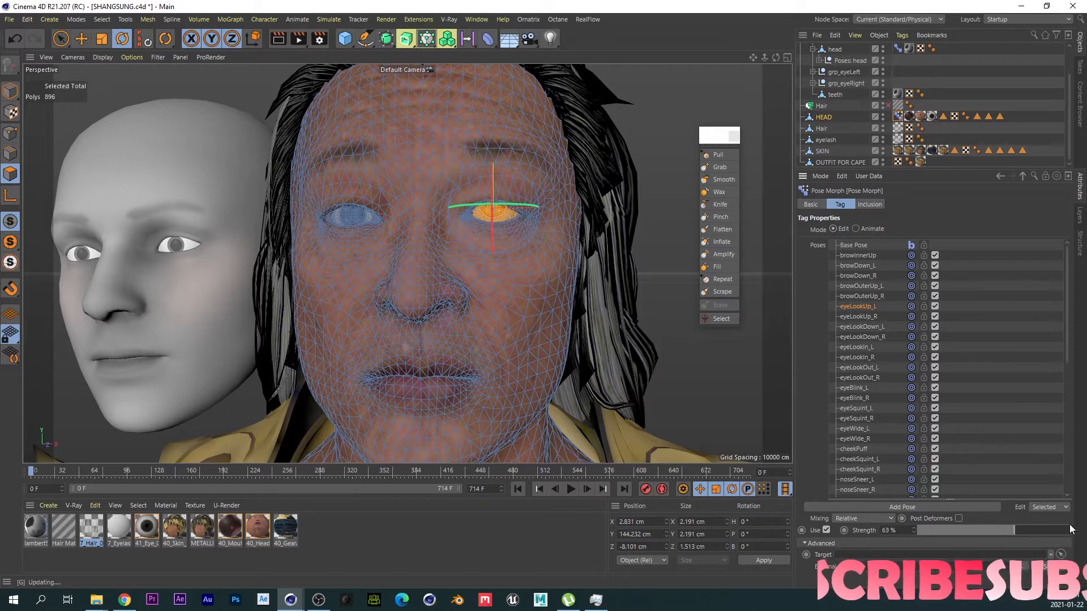
click(12, 92)
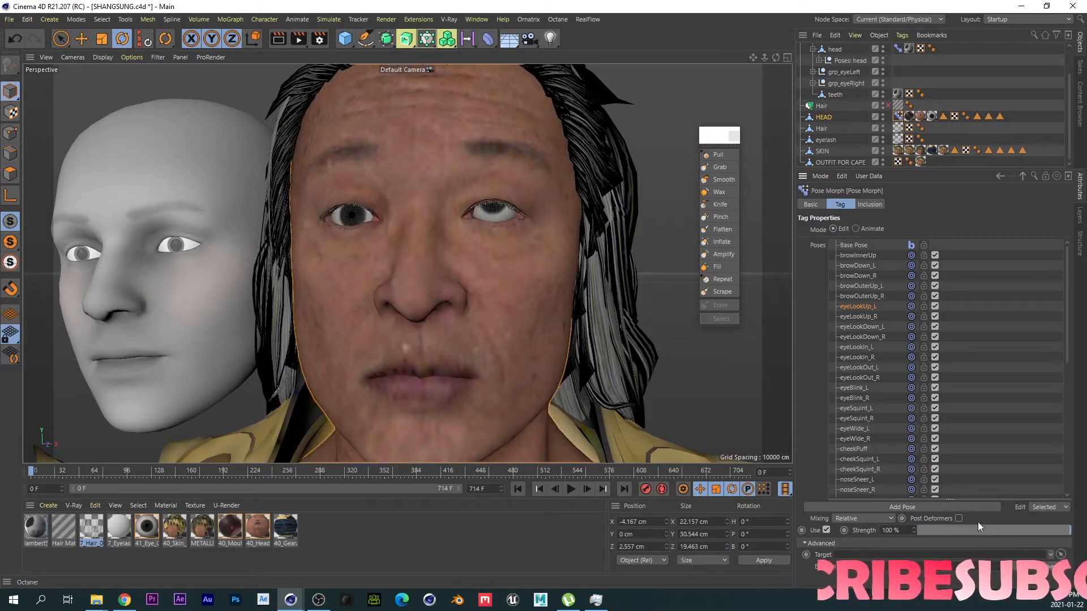
drag(962, 530, 1082, 529)
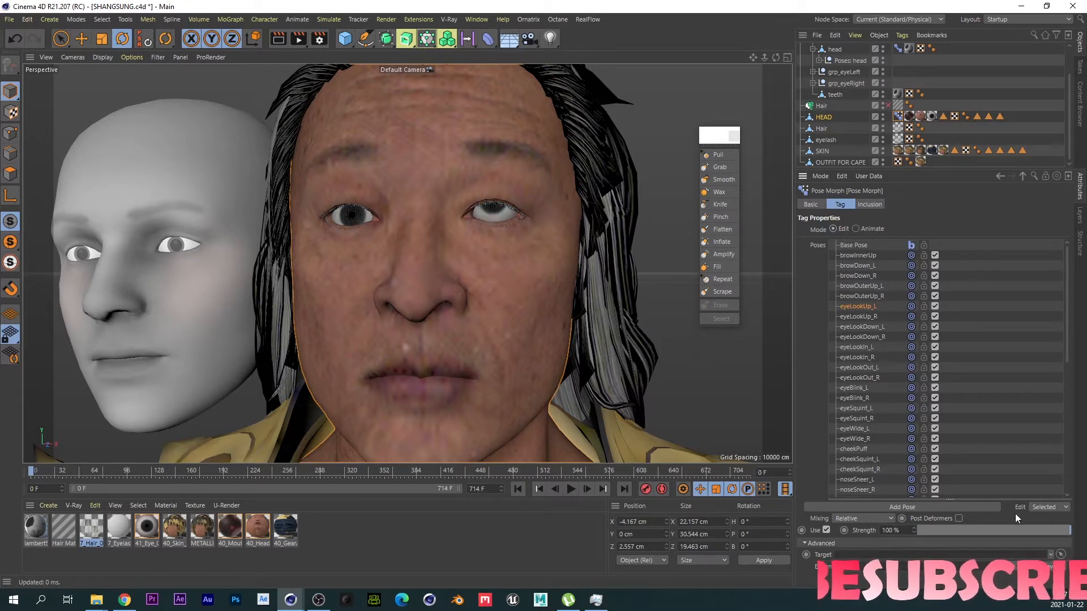
click(10, 174)
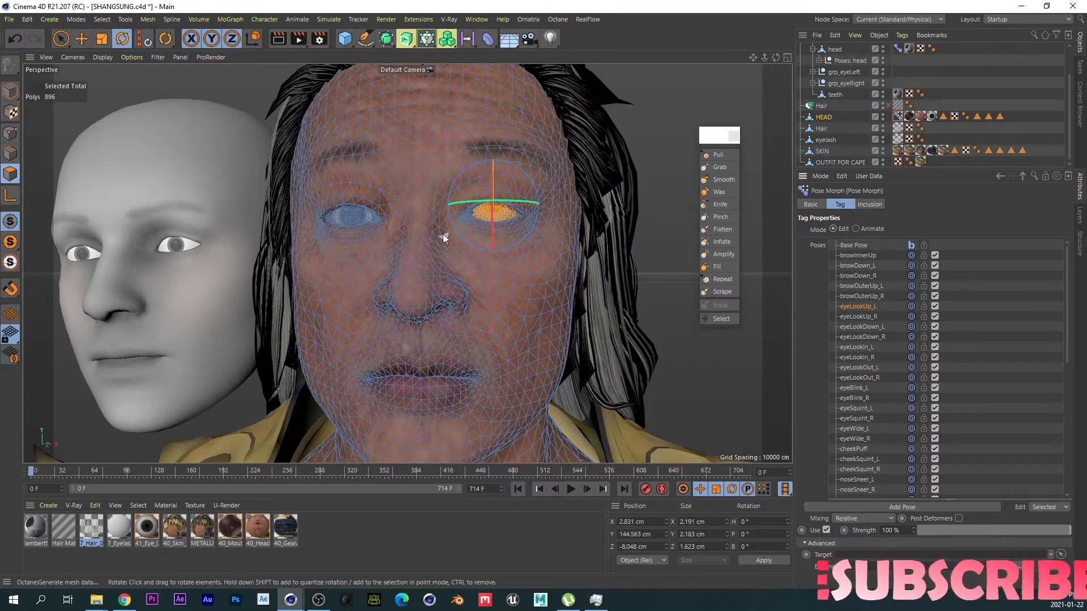
Step: Try to mirror eyeLookUp_L onto eyeLookUp_R by replacing the pose and applying Flip X, and test its strength
scroll(468, 212, up, 3)
click(865, 314)
click(863, 307)
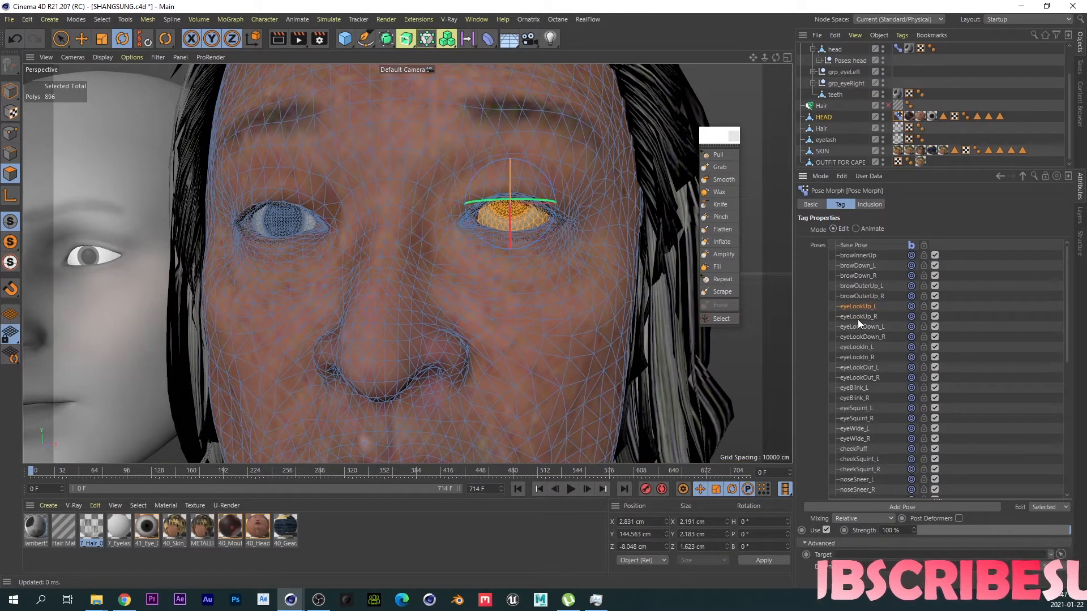
click(857, 317)
right_click(858, 316)
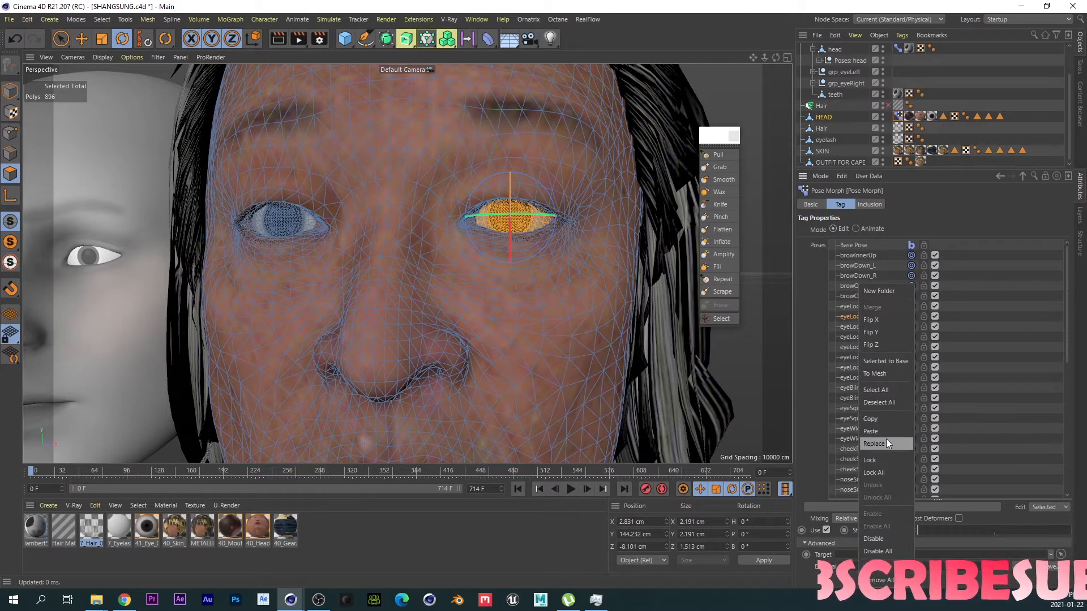
click(885, 441)
right_click(853, 315)
click(874, 323)
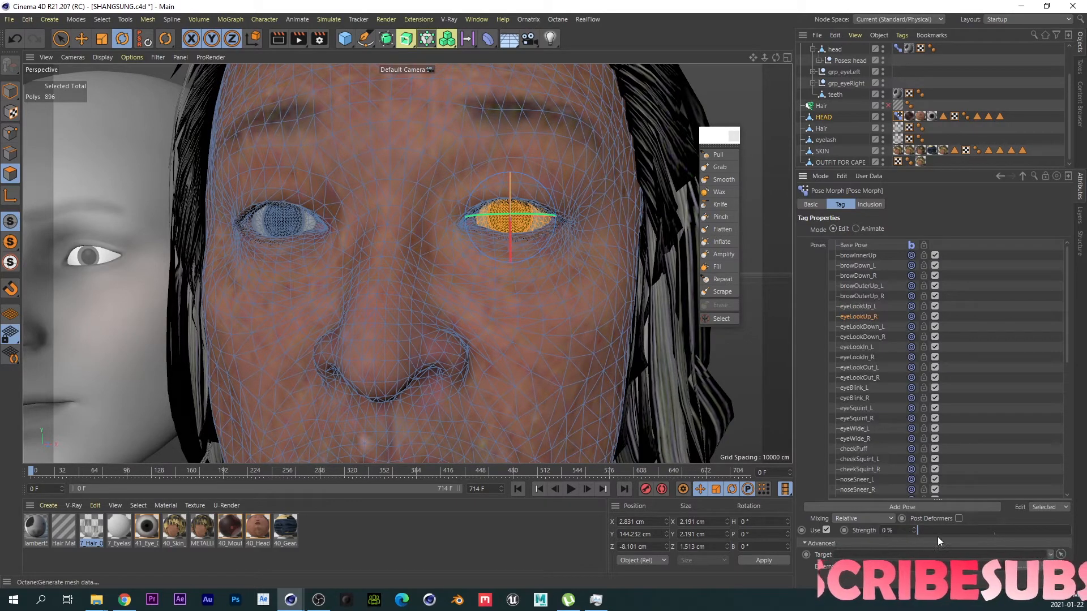
drag(935, 532, 899, 504)
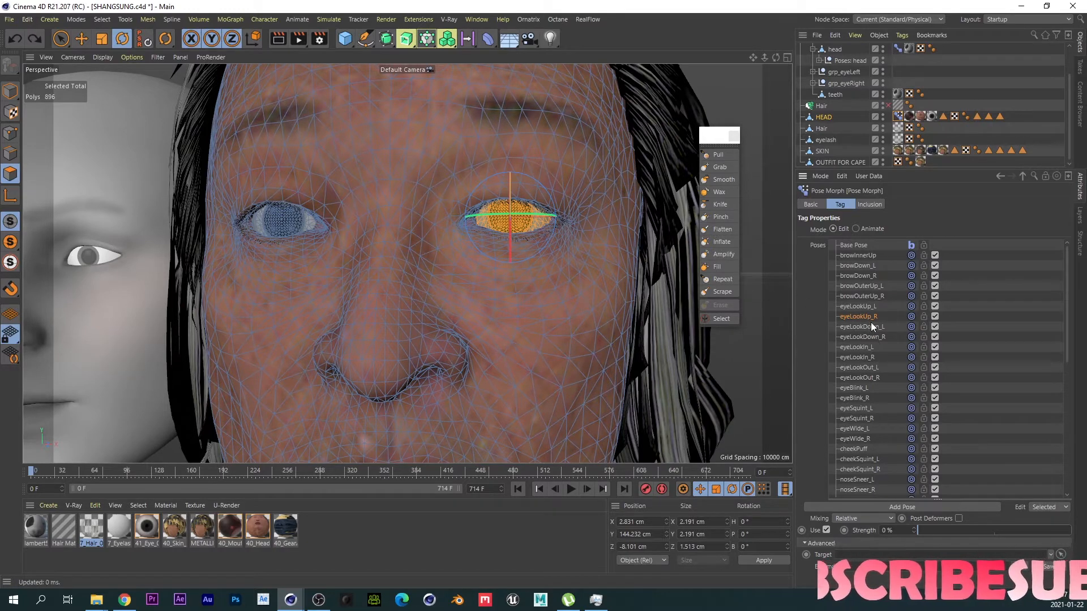
drag(946, 530, 892, 519)
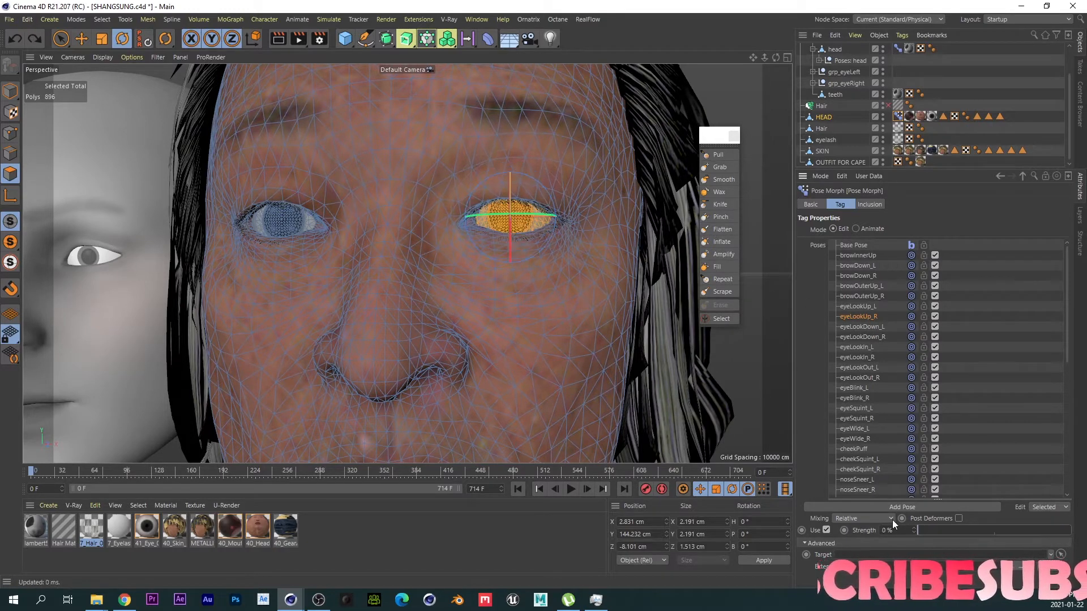
Step: Select all polygons of the HEAD's right eyeball for the eyeLookUp_R pose
alt+right_drag(520, 185, 538, 178)
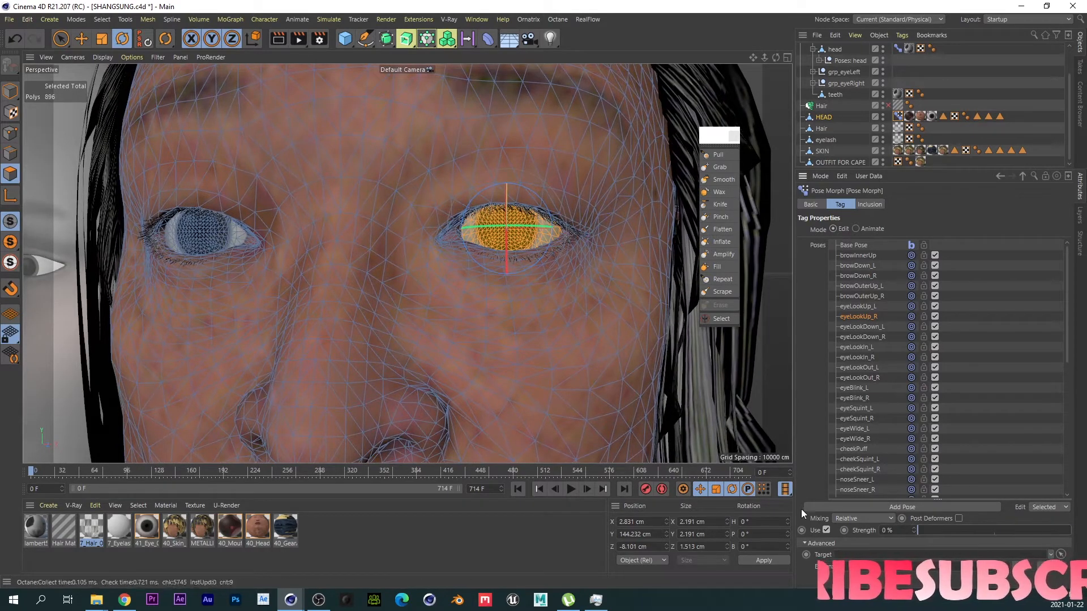
alt+middle_drag(396, 232, 447, 237)
alt+drag(357, 225, 376, 225)
click(297, 239)
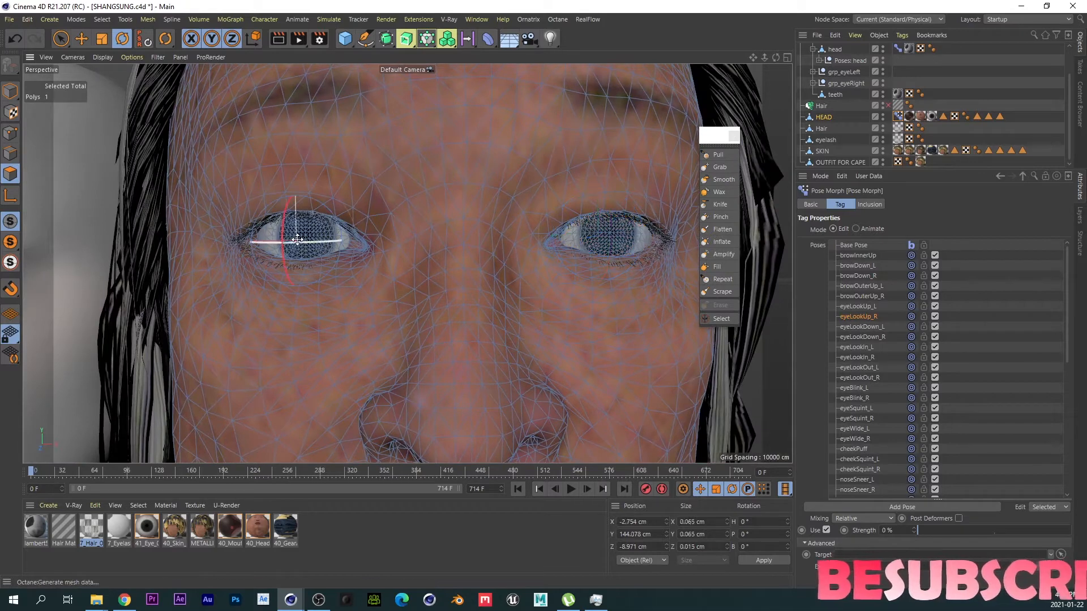
double_click(297, 237)
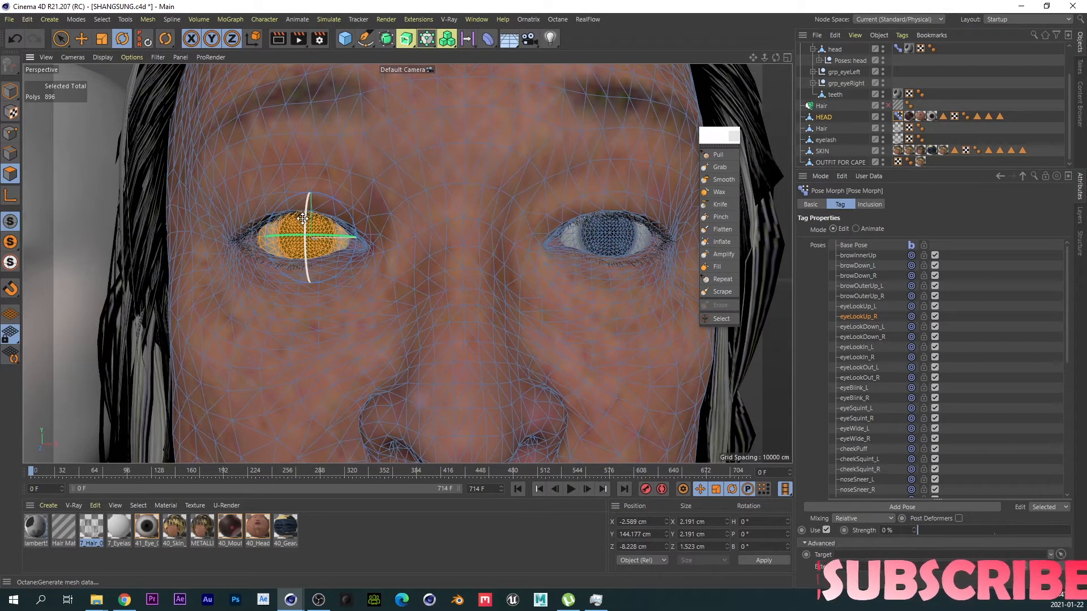
Step: Try to rotate and raise the right eyeball with eyeLookUp_R at 0% strength, and clear the polygon selection
drag(308, 202, 311, 180)
key(e)
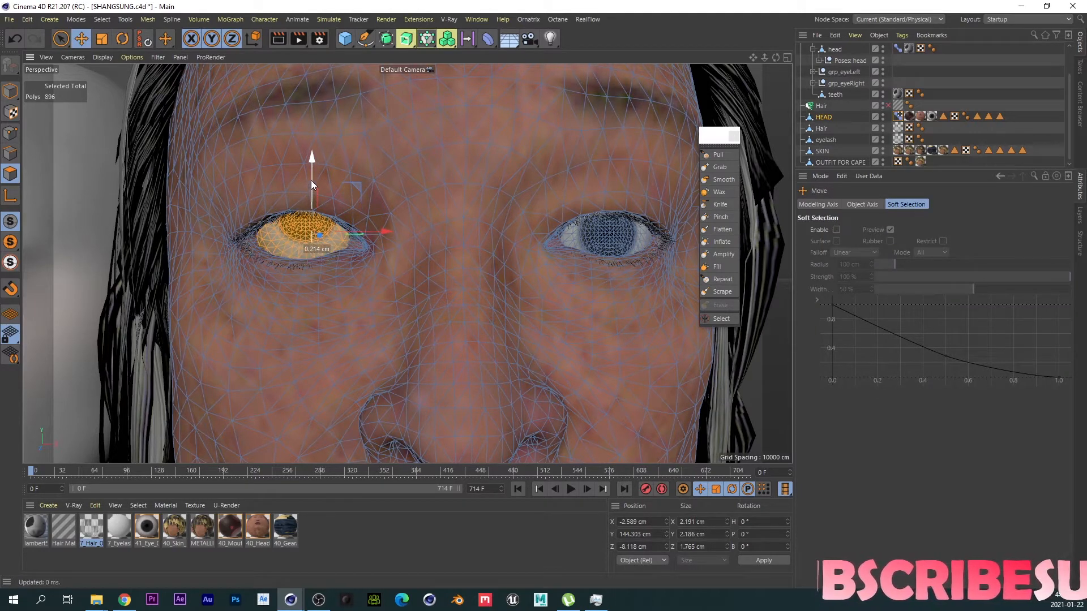
click(720, 167)
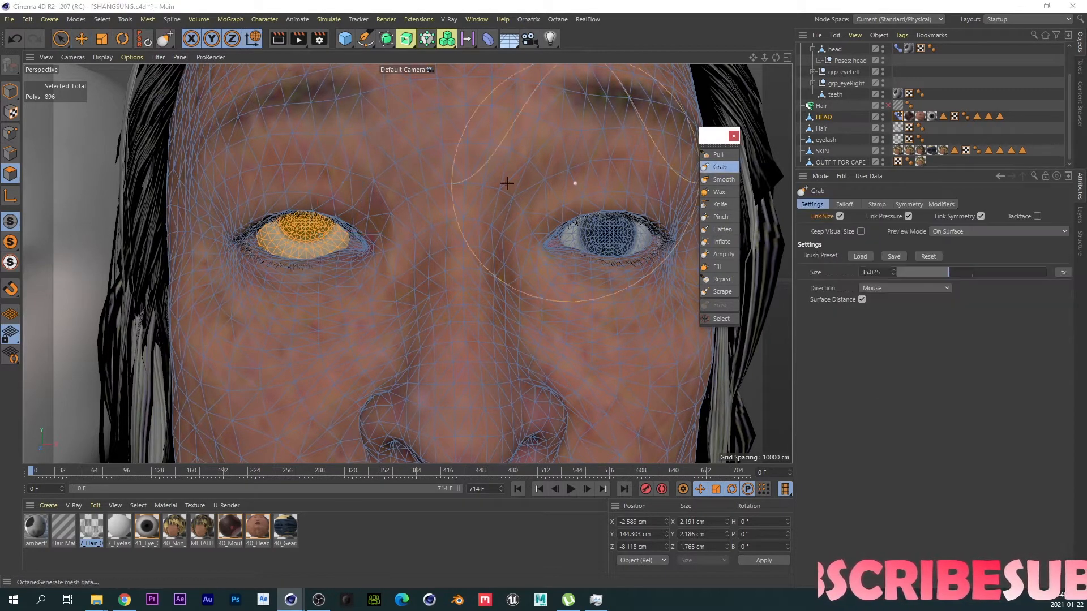
click(102, 19)
click(133, 144)
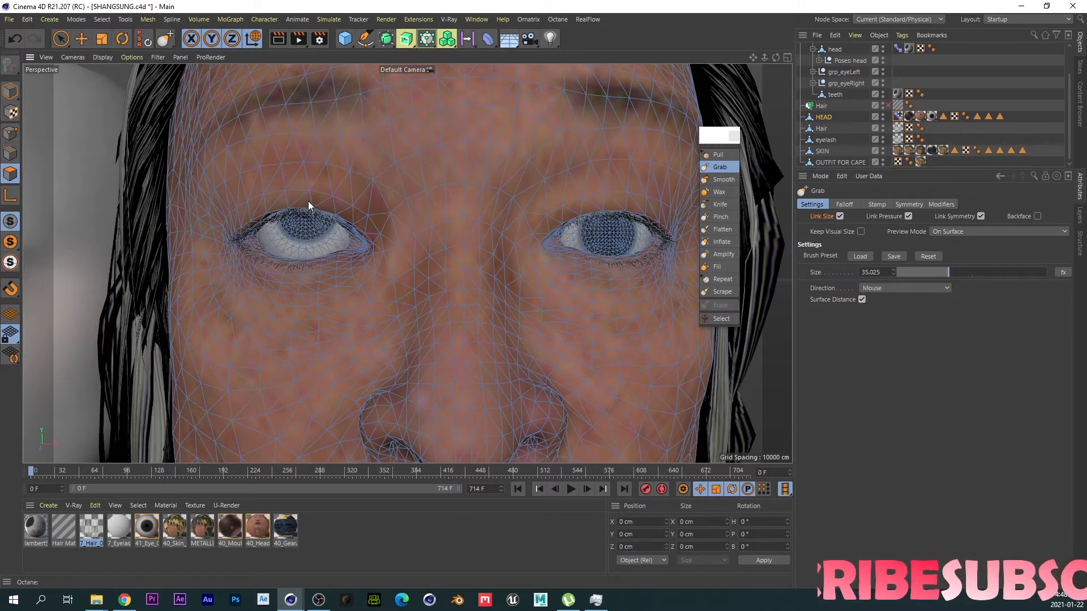
Step: Set the eyeLookUp_R strength to 100% and select all polygons of the right eyeball
click(897, 116)
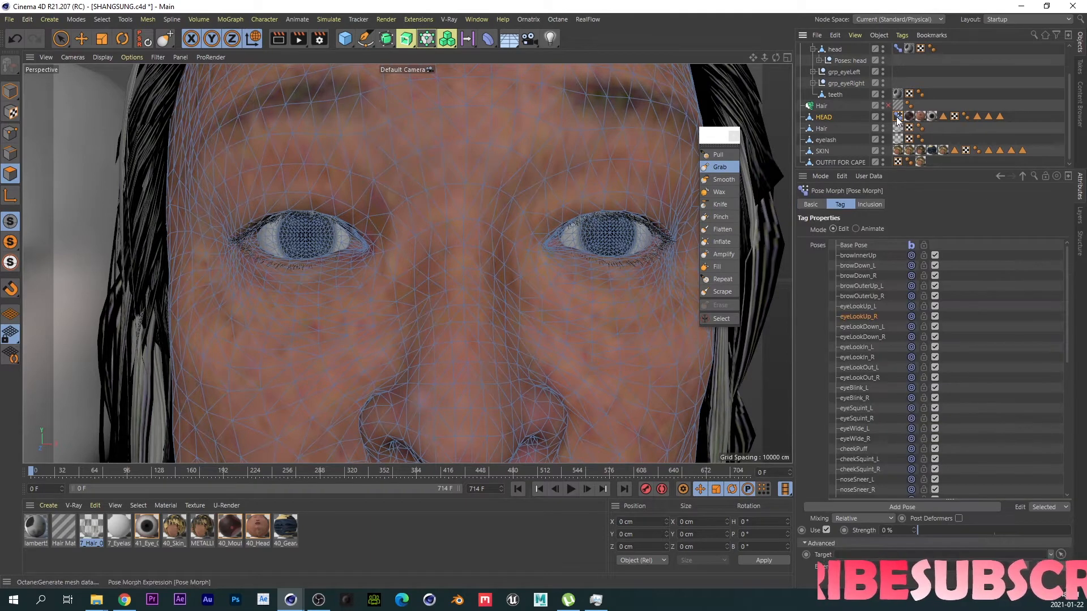
drag(950, 529, 1070, 529)
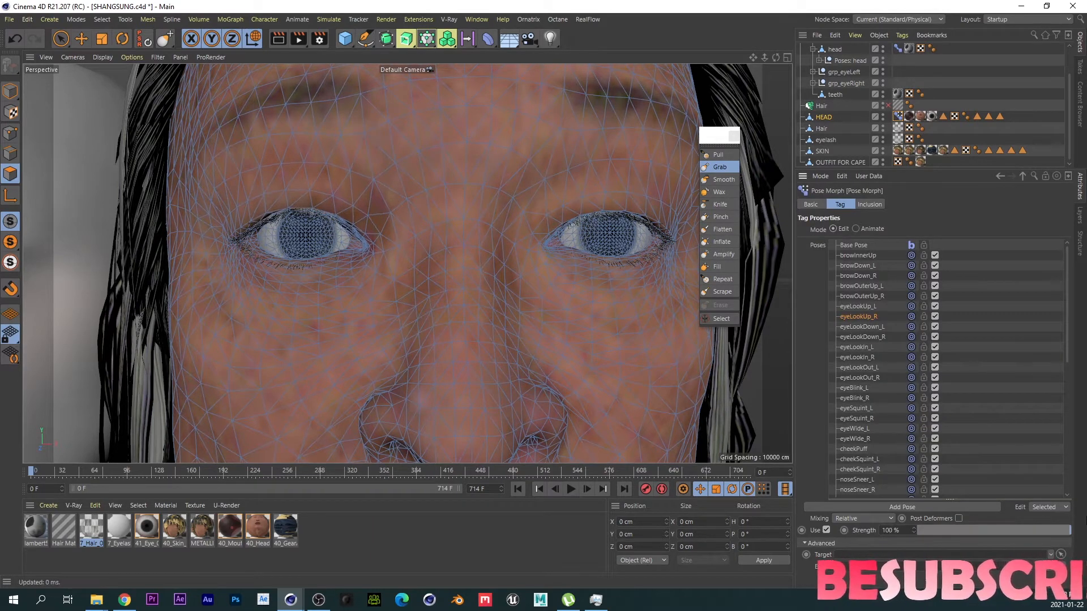
scroll(355, 246, up, 2)
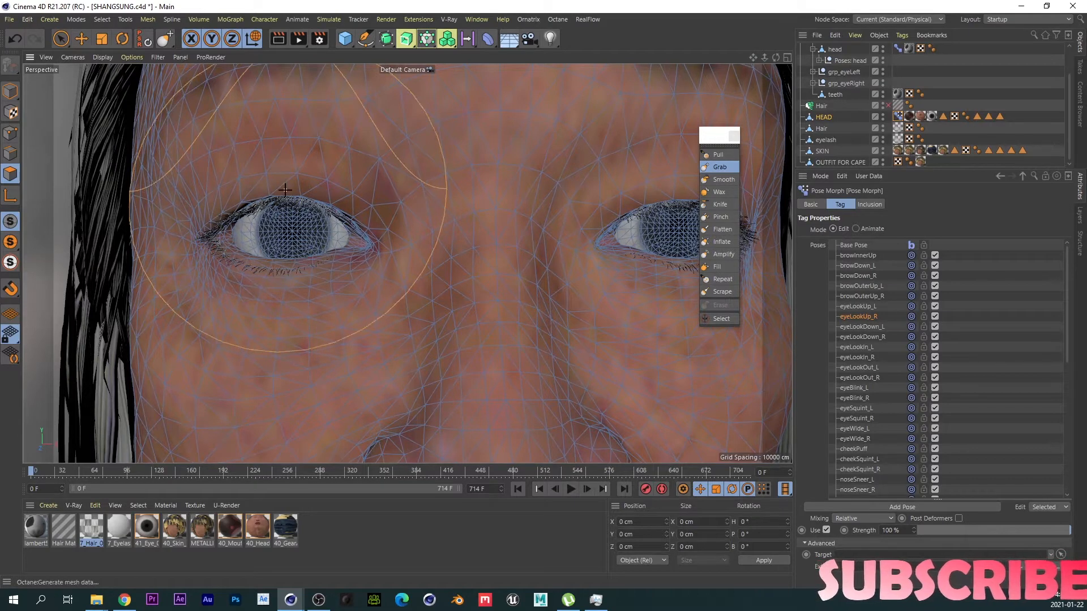
key(9)
double_click(291, 234)
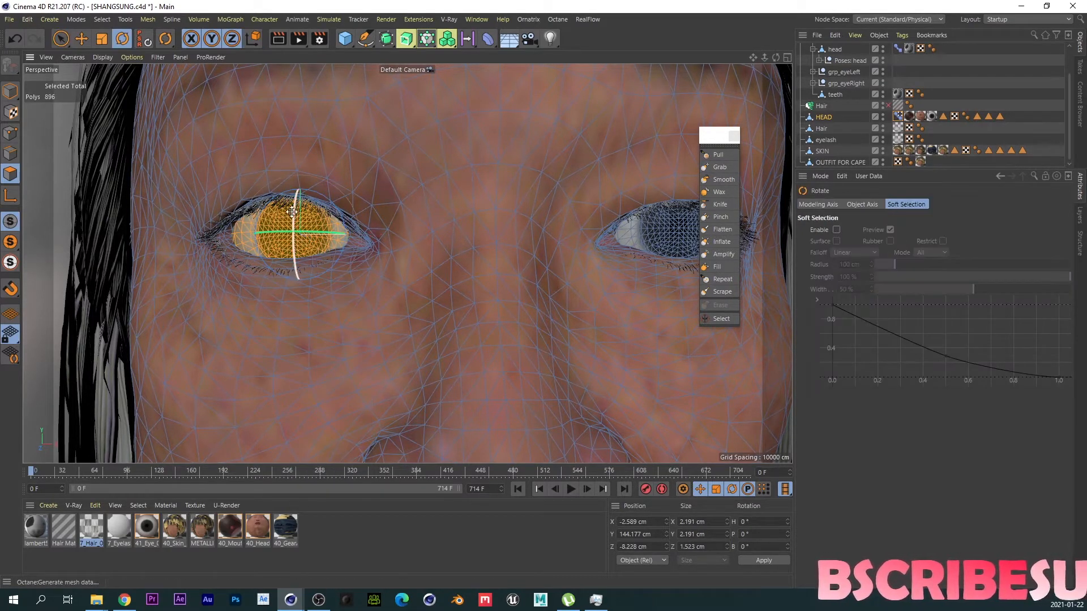
Step: Rotate the right eyeball so the iris looks upward and move it slightly up
drag(298, 223, 298, 172)
key(e)
scroll(263, 276, down, 2)
scroll(271, 274, down, 2)
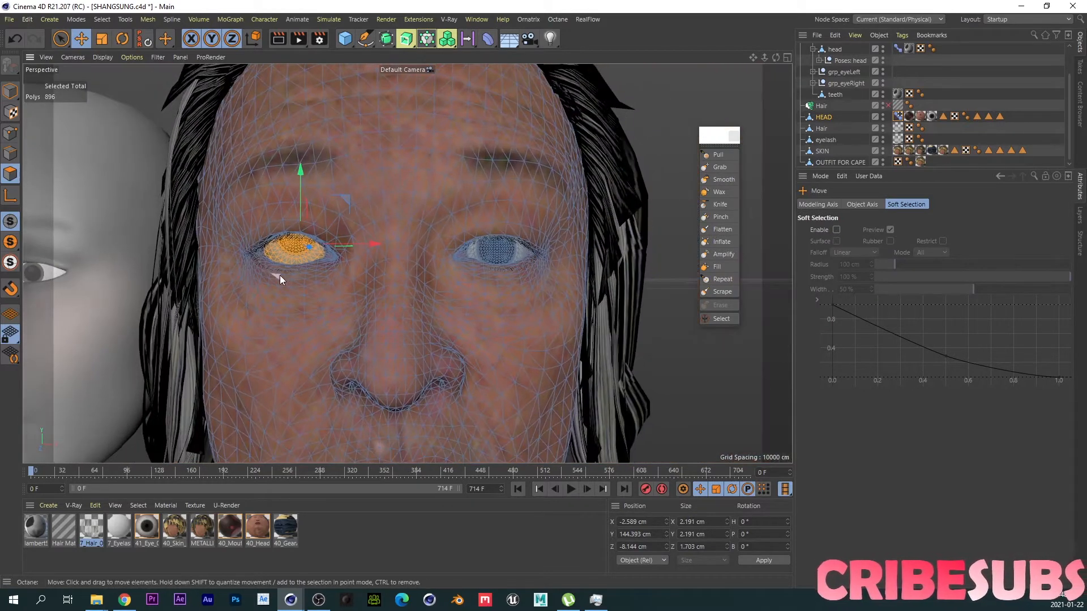
alt+drag(319, 278, 413, 297)
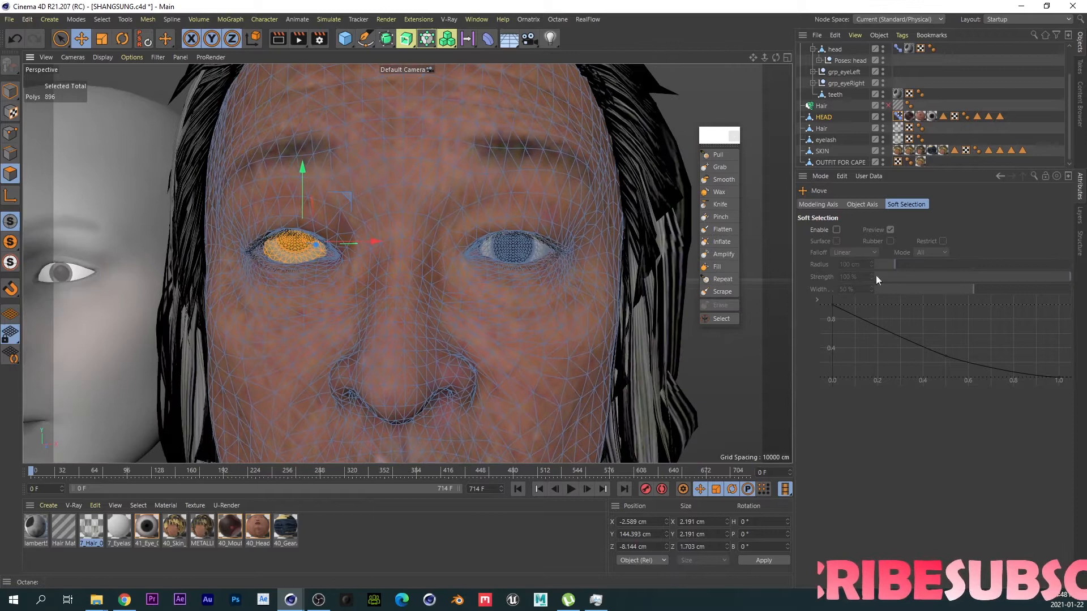
Step: Compare both raised eyes in the Pose Morph's Animate mode, return to Edit mode and nudge the right eyeball slightly higher
click(897, 116)
click(874, 229)
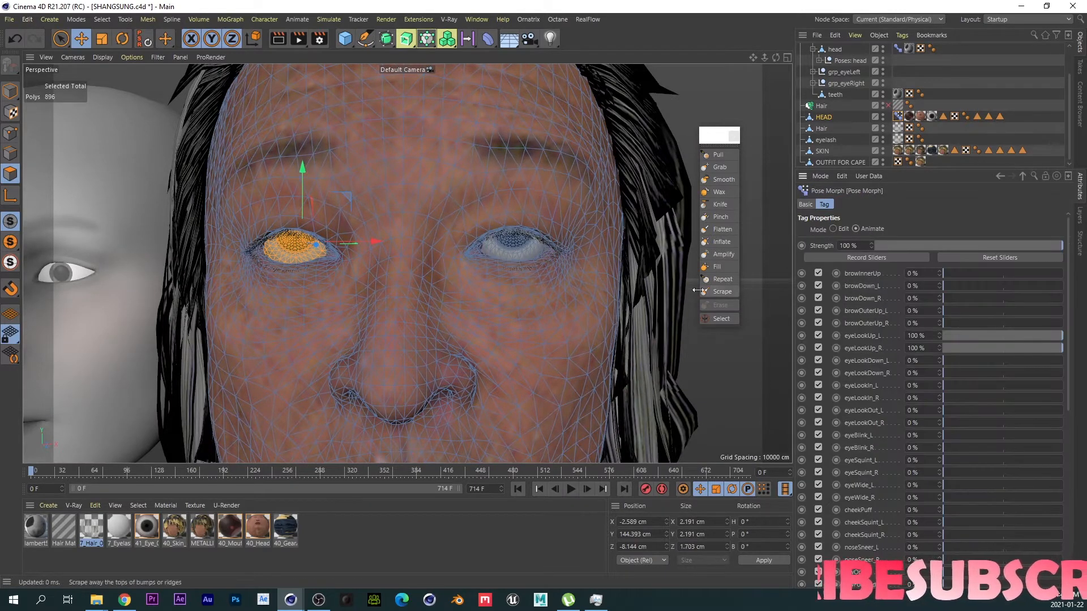
scroll(464, 323, down, 3)
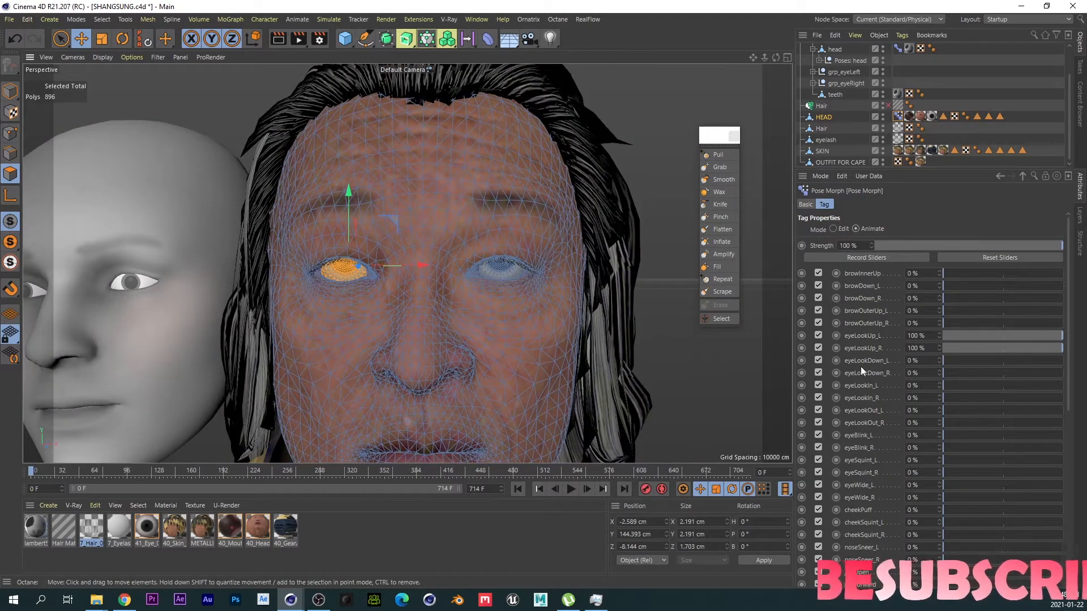
click(833, 229)
scroll(357, 277, up, 5)
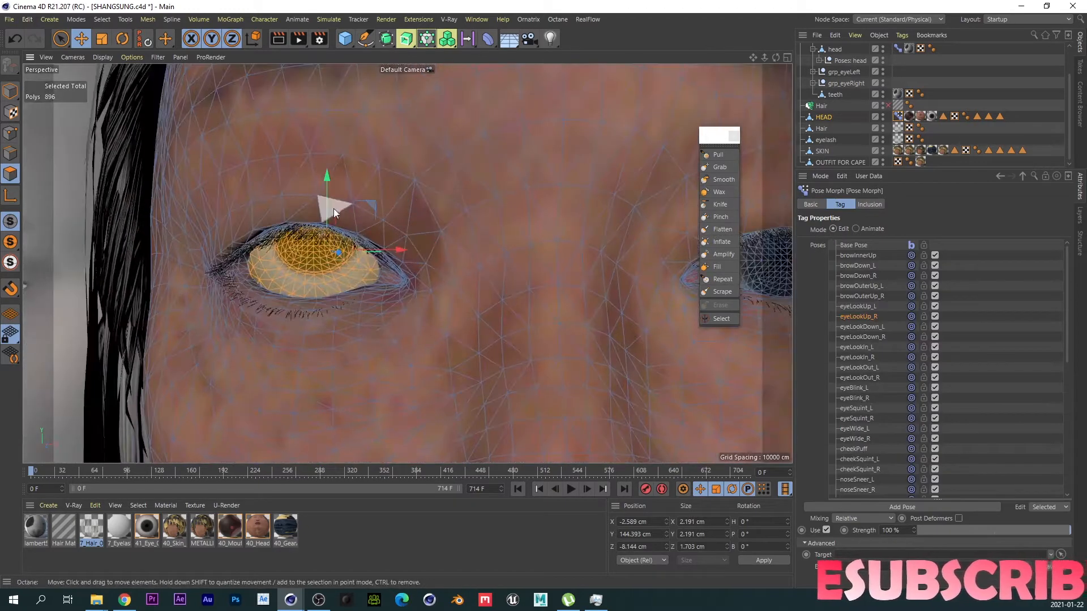
scroll(327, 191, down, 5)
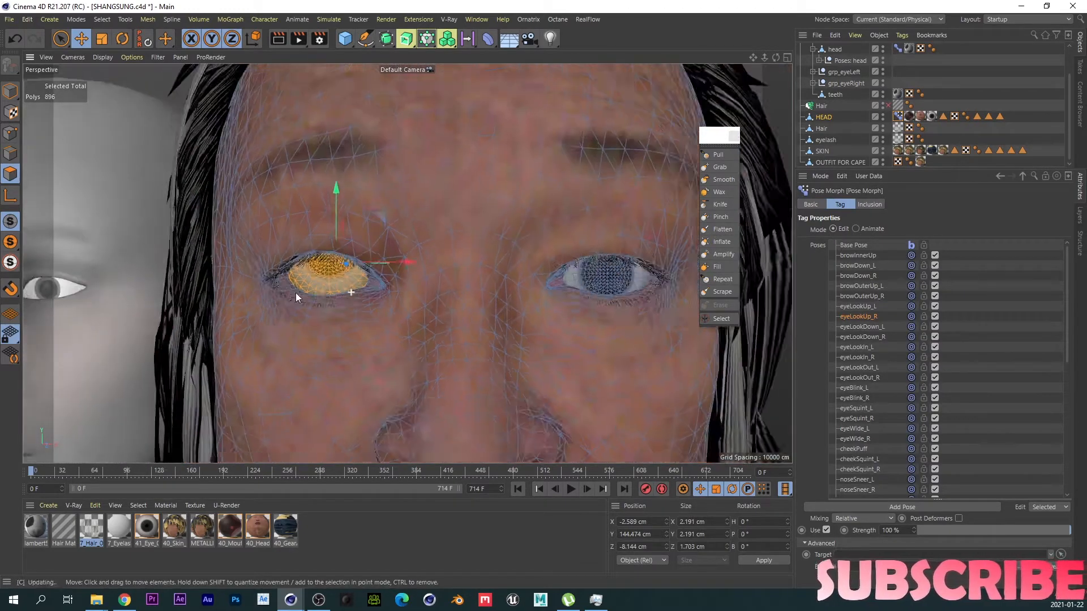
Step: Recheck that both upward-looking eyes match in Animate mode, and return the Pose Morph to Edit mode
click(863, 232)
scroll(421, 344, down, 2)
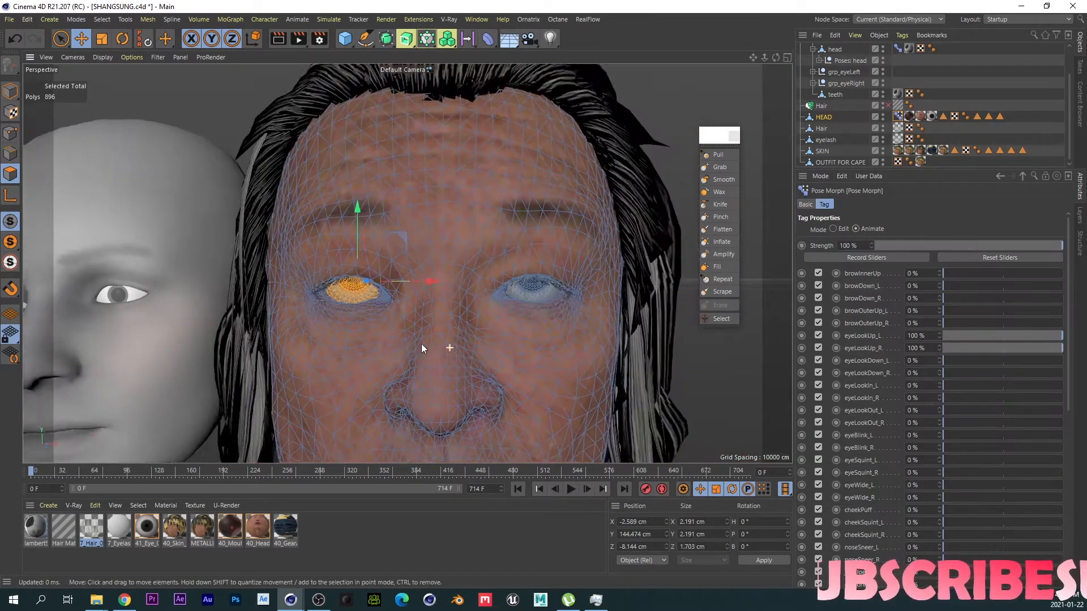
alt+middle_drag(421, 344, 422, 256)
alt+drag(422, 256, 457, 279)
click(832, 228)
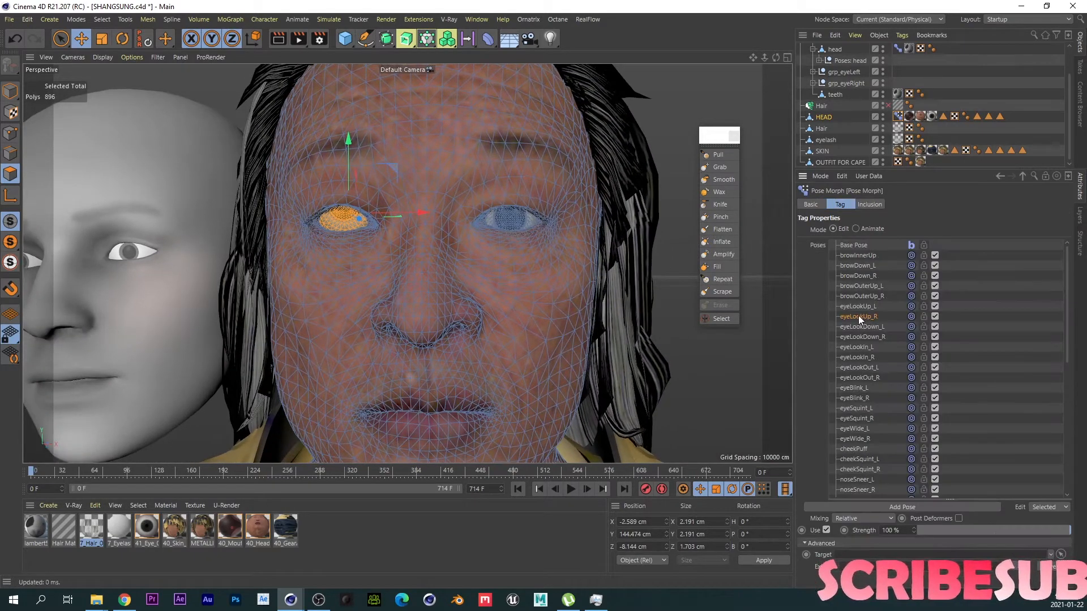
Step: Make eyeLookDown_L the active pose, clear the old selection and select all connected polygons of the left eyeball
scroll(485, 219, up, 2)
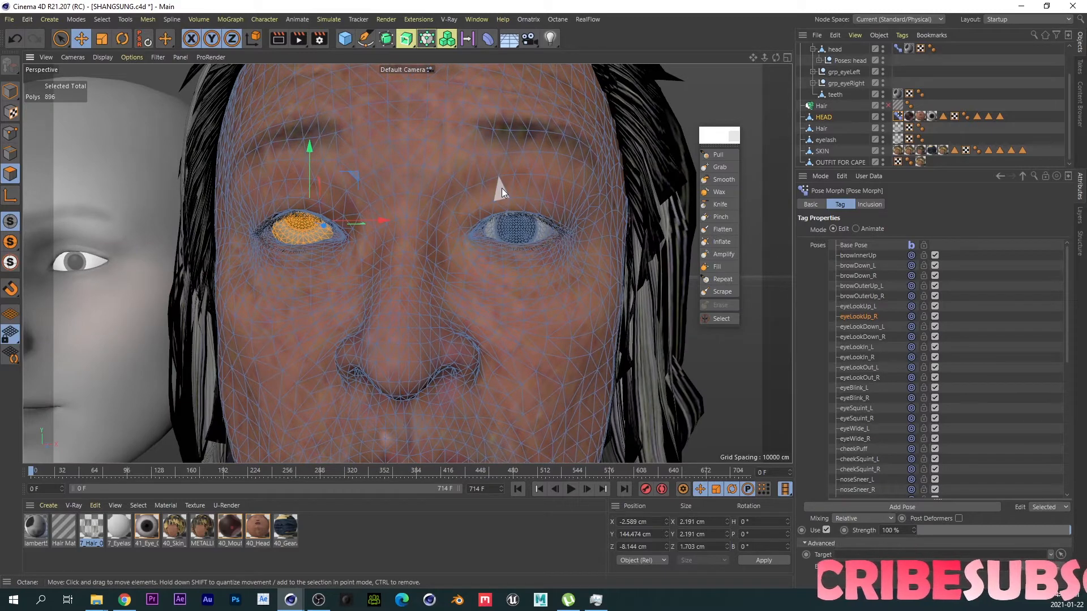
click(860, 330)
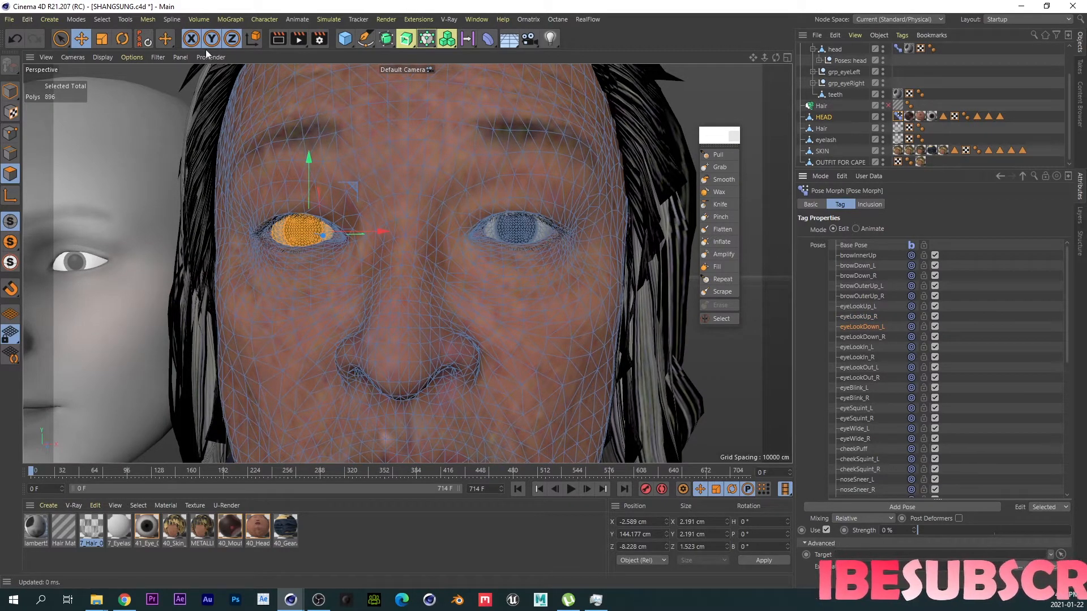
click(101, 19)
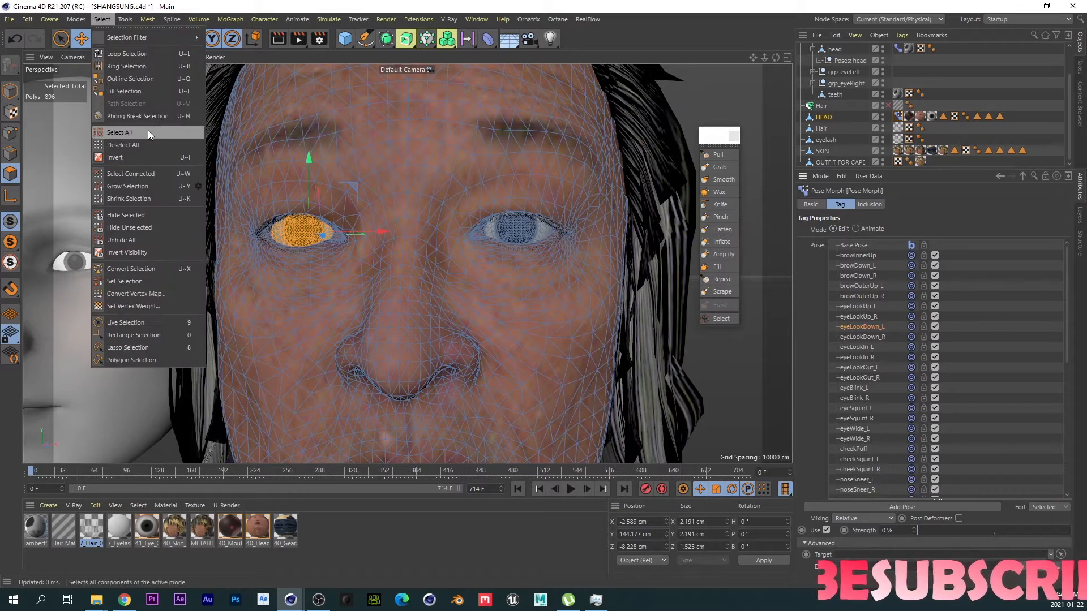
click(141, 144)
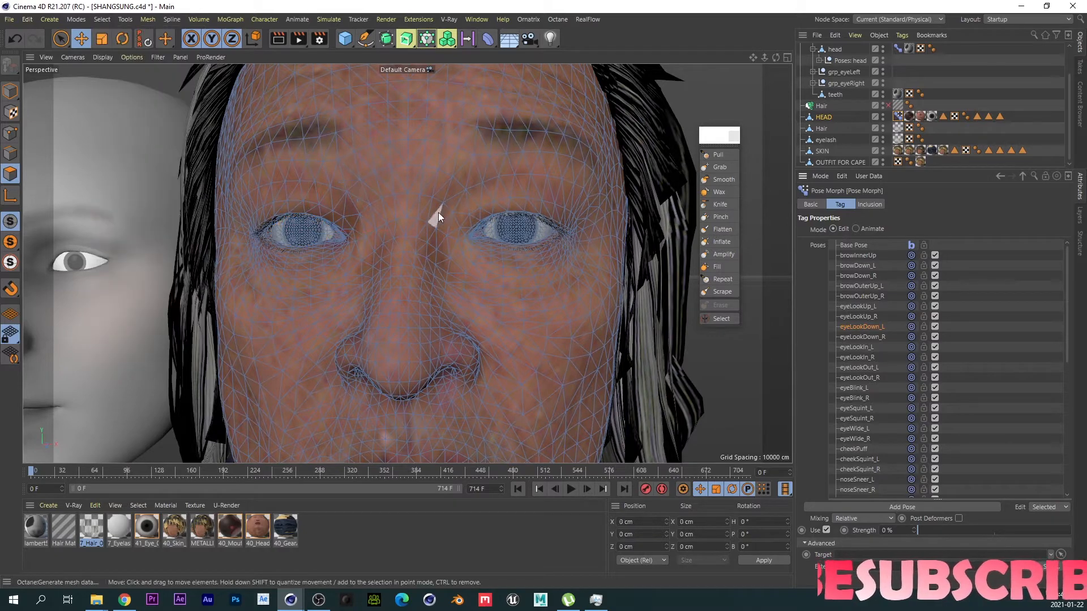
click(520, 235)
key(u)
key(w)
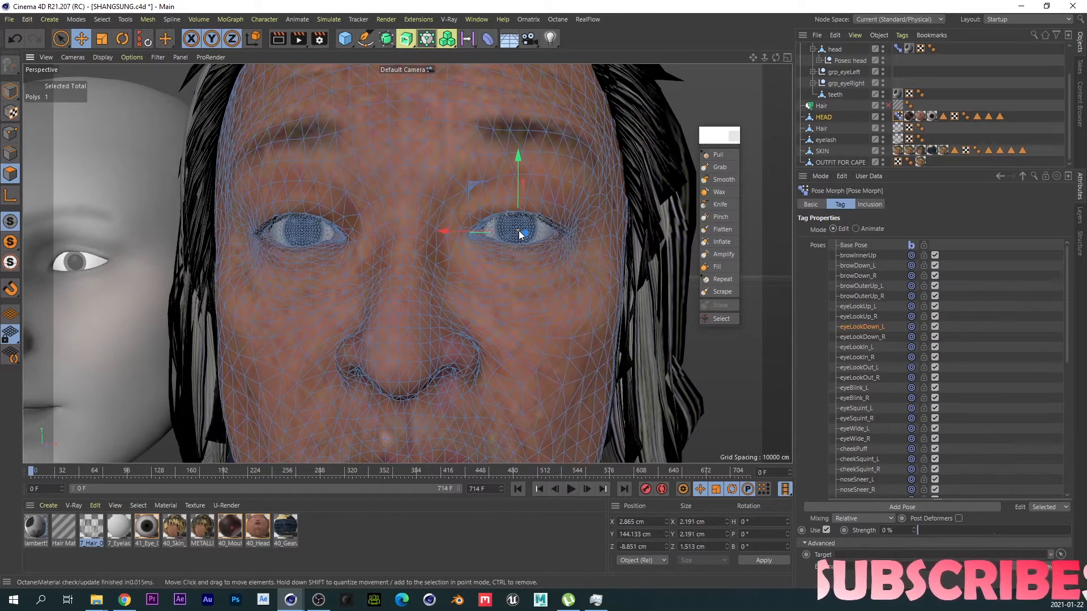
Step: Set the eyeLookDown_L strength to 100% and rotate the left eyeball so the iris looks downward
drag(951, 531, 1084, 505)
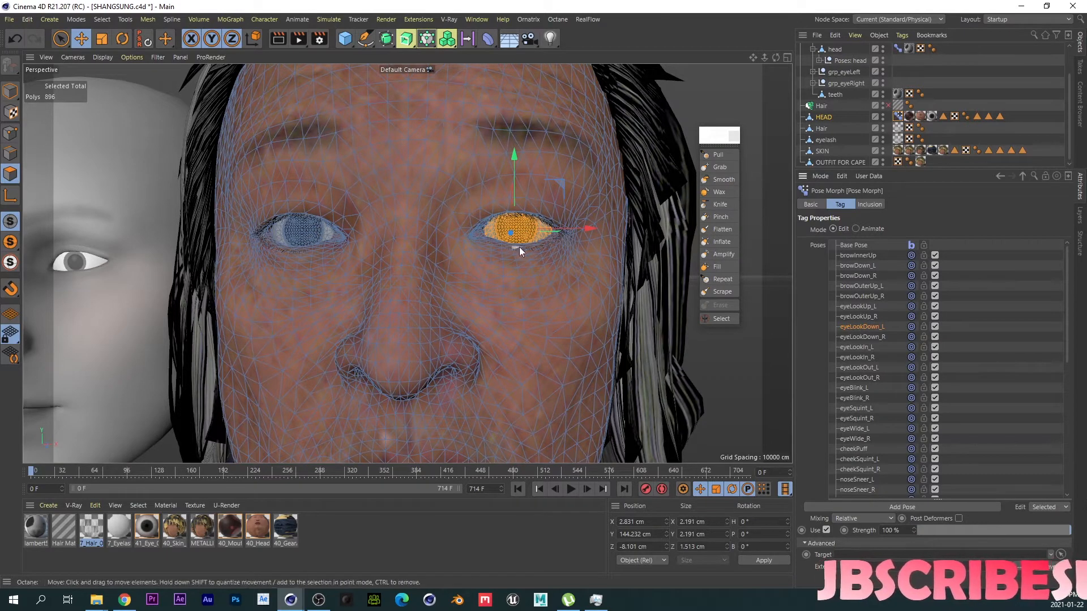
scroll(518, 246, up, 3)
key(r)
mouse_move(514, 203)
mouse_down()
mouse_move(509, 186)
mouse_move(507, 214)
mouse_up()
key(e)
alt+drag(473, 303, 358, 311)
alt+drag(441, 304, 509, 276)
Step: Clear the polygon selection and pull the left upper eyelid down over the eye with the Grab brush
click(101, 19)
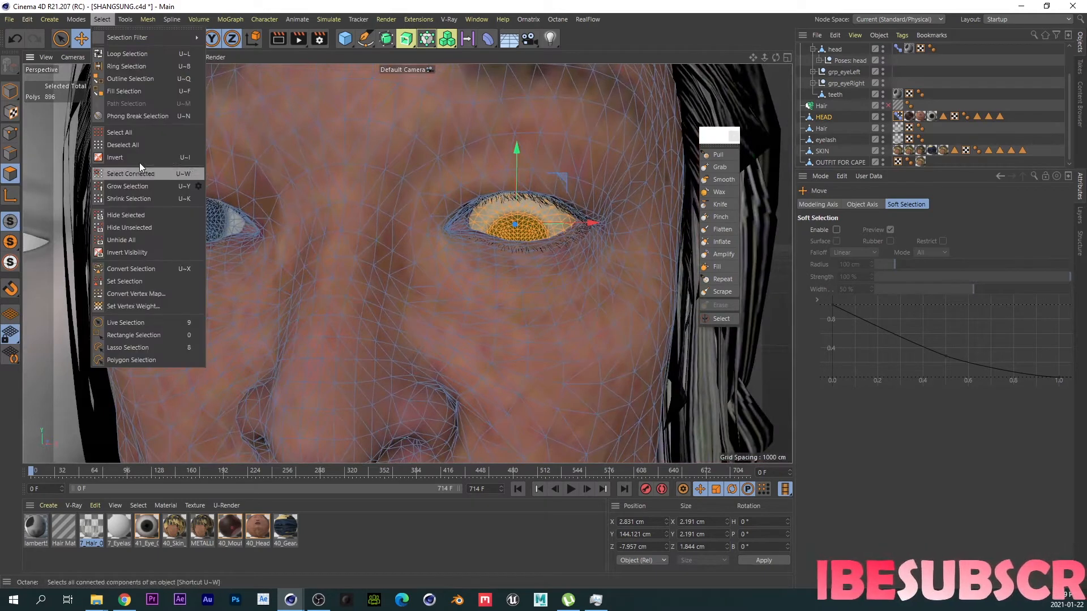
click(144, 148)
click(718, 166)
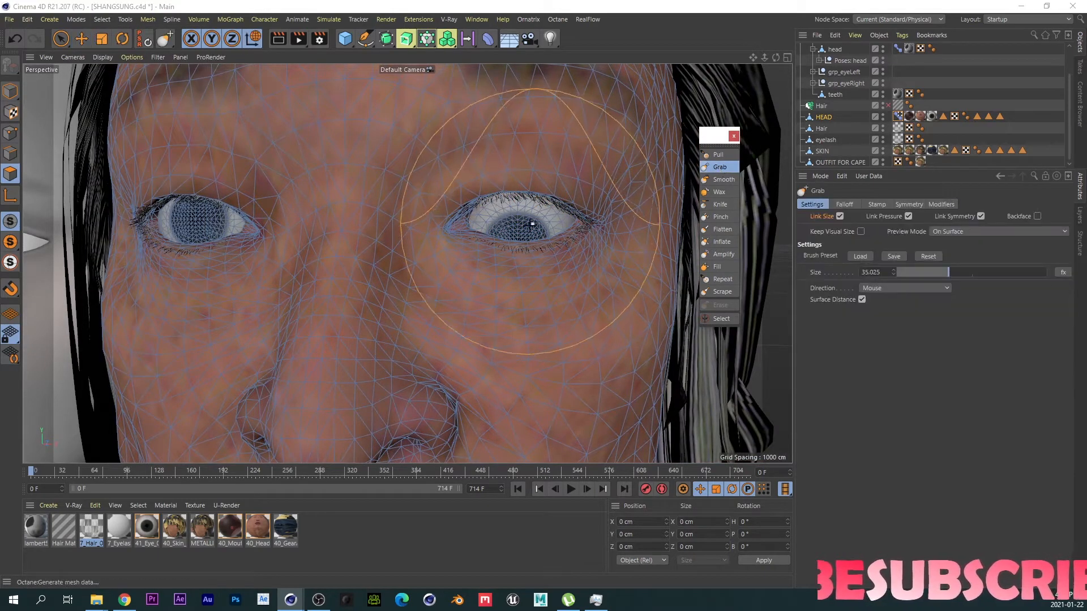
alt+drag(509, 181, 497, 222)
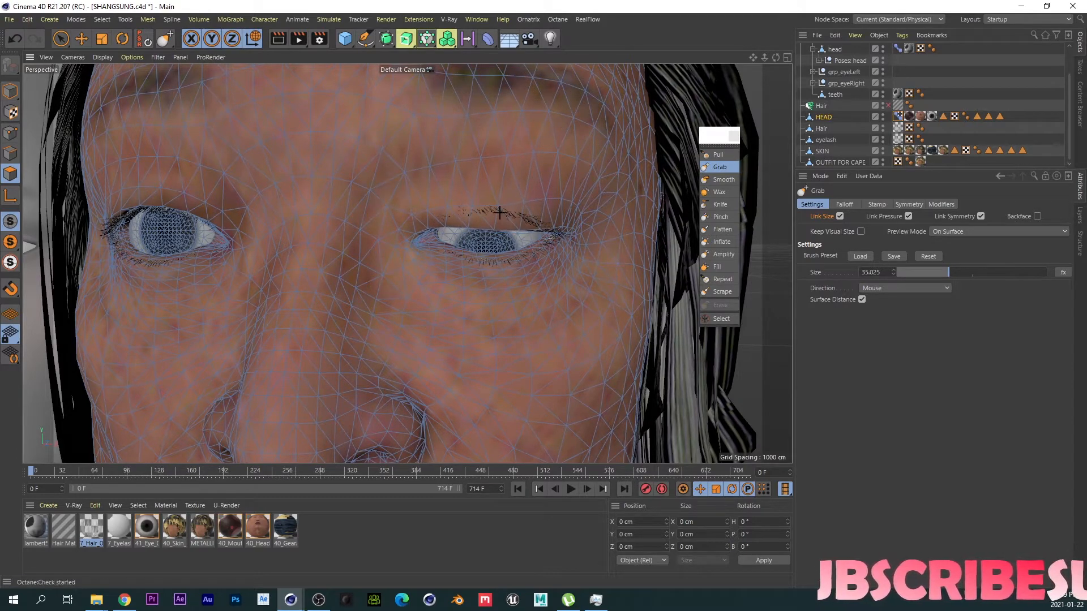
Step: Refine the shape of the lowered left upper eyelid with the Grab brush, checking it from several angles
scroll(499, 212, down, 10)
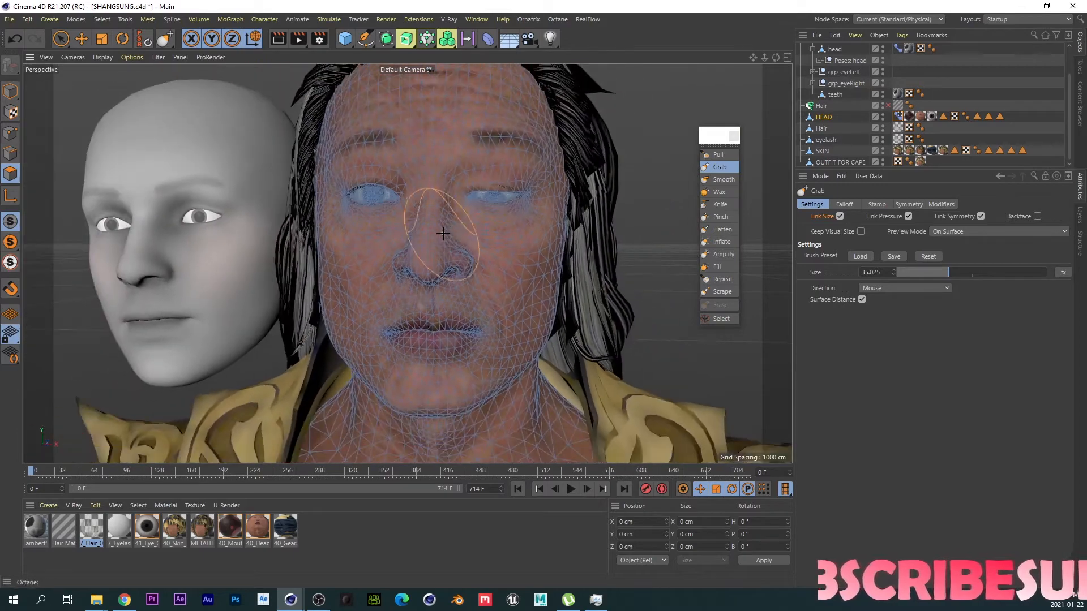
scroll(480, 234, up, 6)
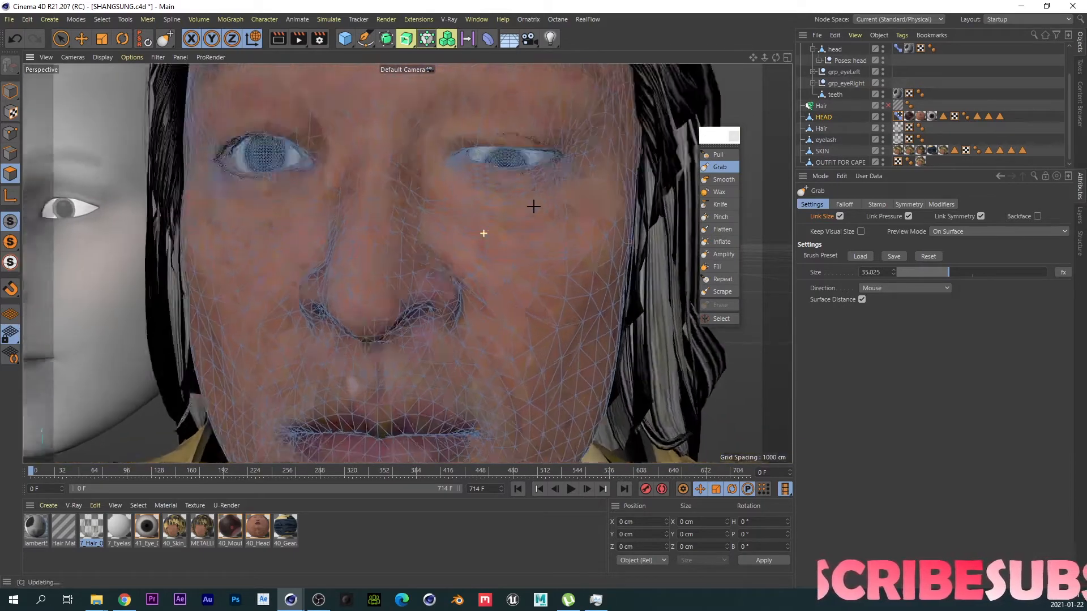
scroll(486, 221, up, 5)
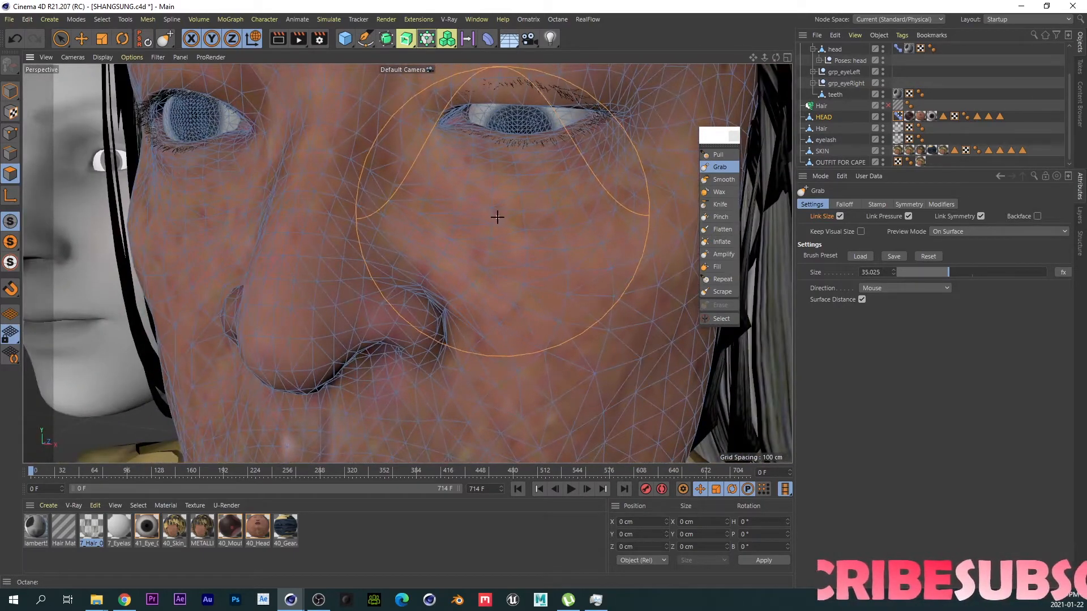
mouse_move(477, 194)
alt+mouse_down()
mouse_move(497, 252)
mouse_move(497, 226)
alt+mouse_up()
scroll(480, 245, down, 4)
mouse_move(513, 183)
mouse_down()
mouse_move(513, 195)
mouse_move(539, 186)
mouse_up()
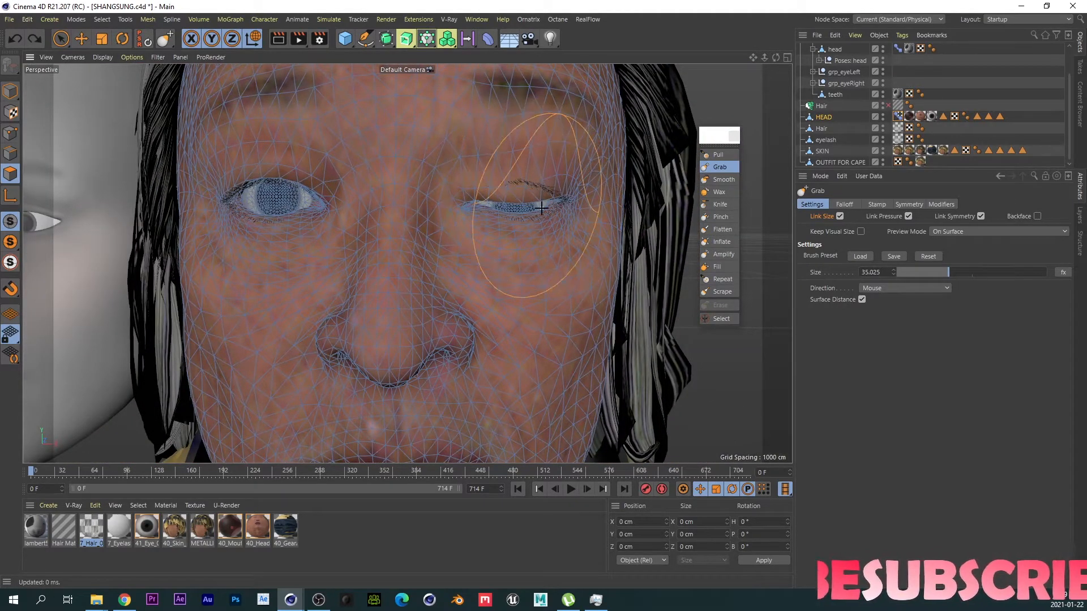
scroll(509, 249, down, 2)
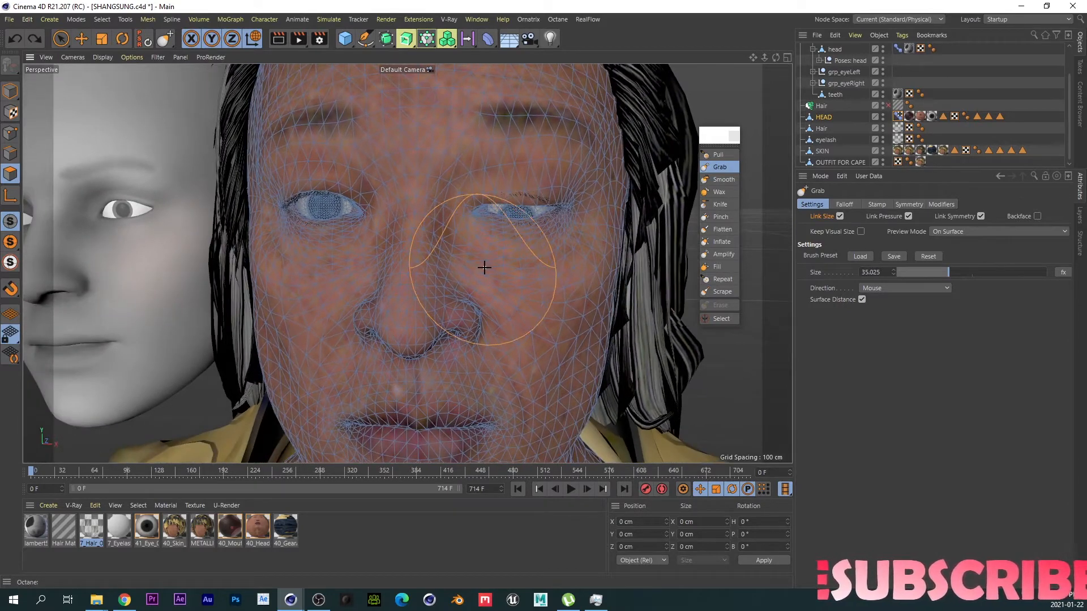
Step: Return to the HEAD's Pose Morph settings and preview the eyeLookDown_L pose up to 100% strength
click(897, 116)
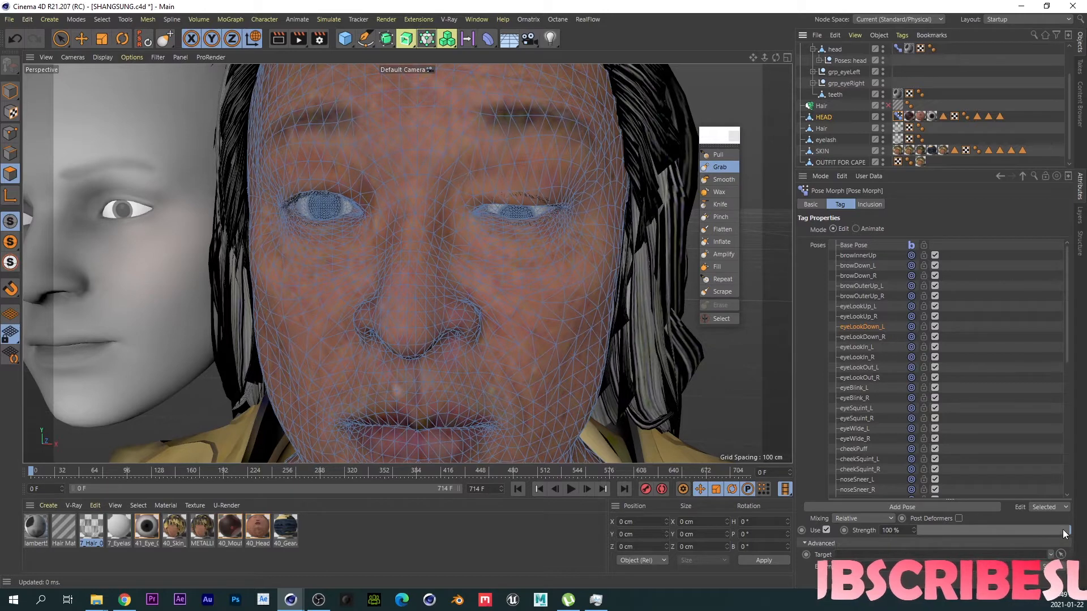
mouse_move(1061, 528)
mouse_down()
mouse_move(932, 527)
mouse_move(1071, 528)
mouse_up()
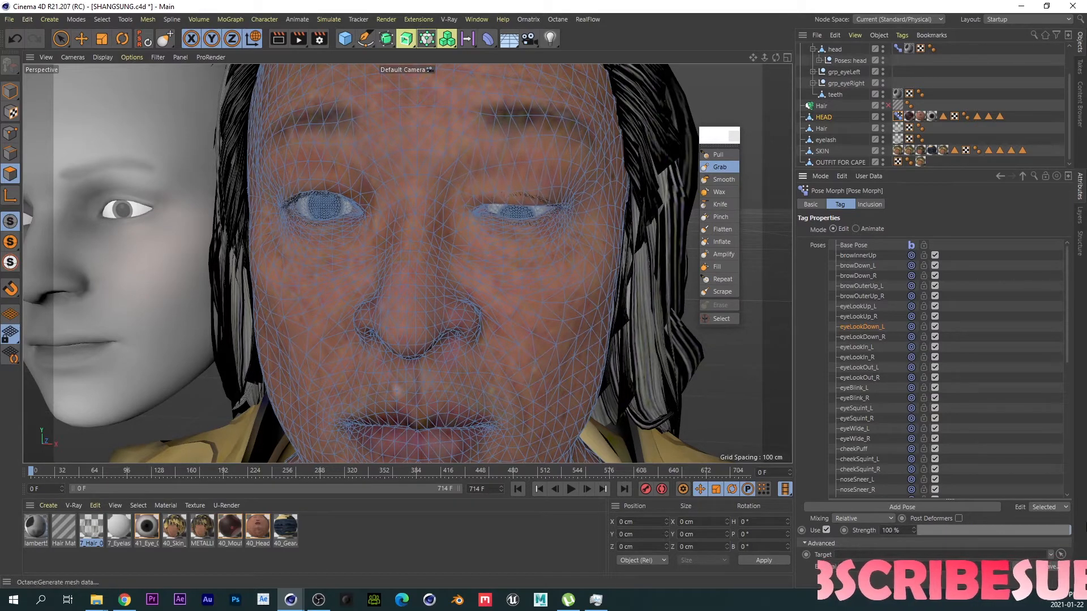
Step: Try to mirror the eyeLookDown_R pose with Flip X, and undo the attempt
right_click(868, 338)
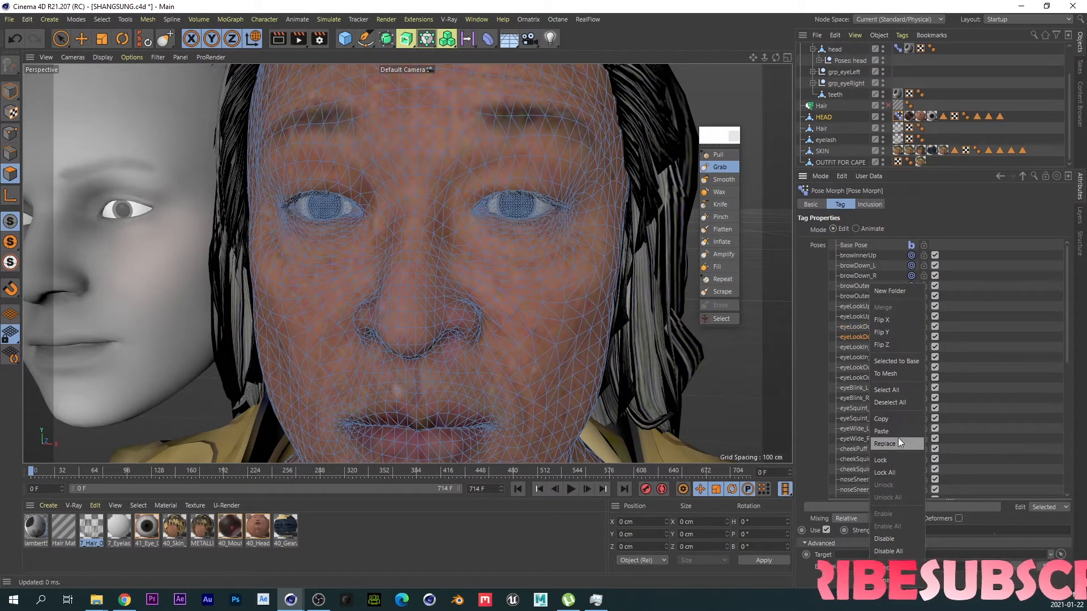
right_click(865, 335)
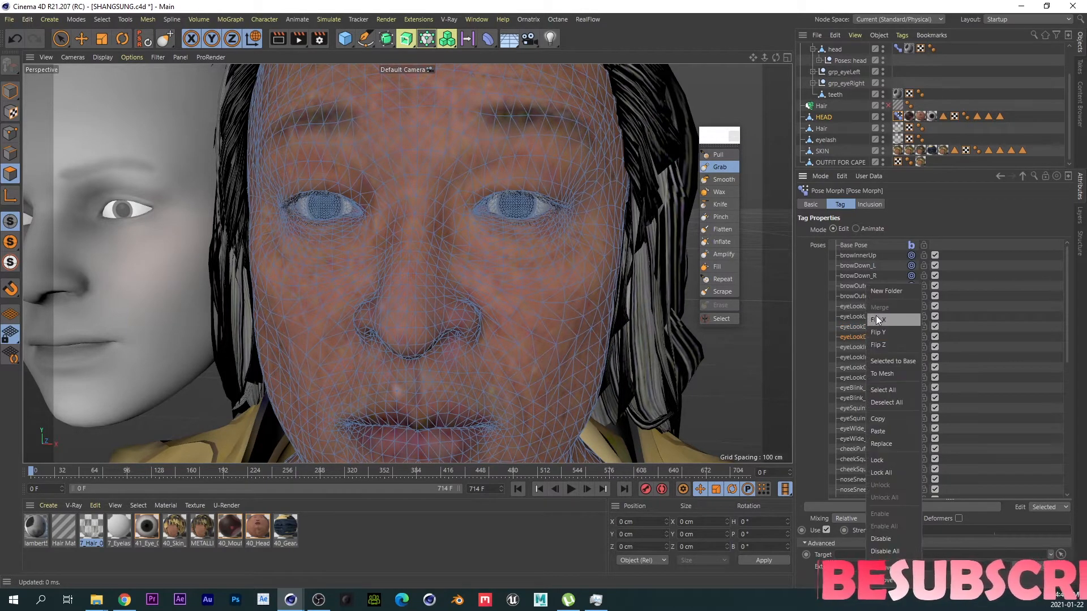
click(877, 320)
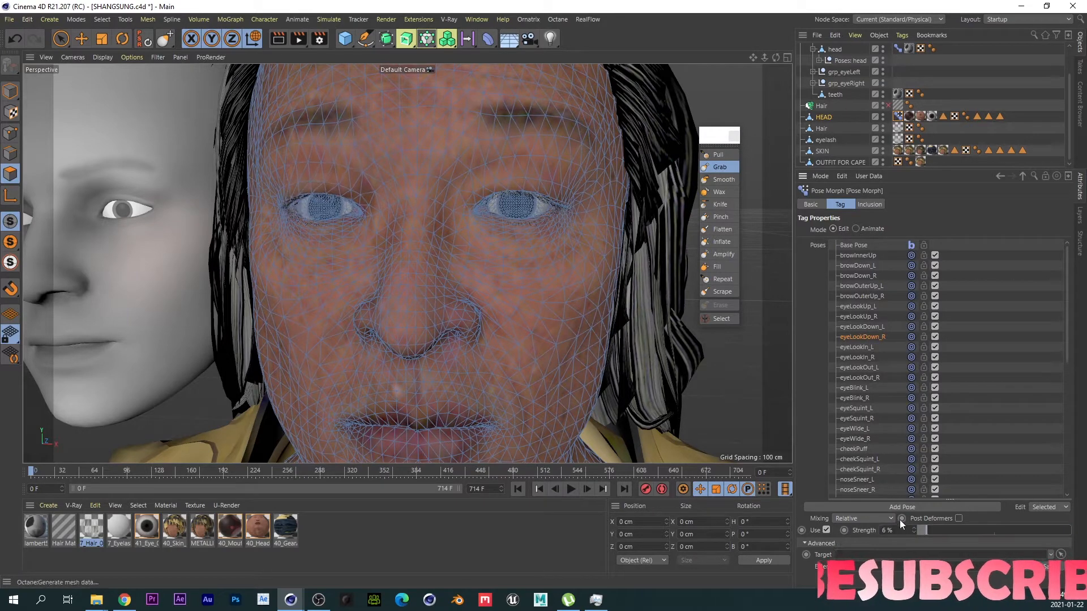
key(ctrl+z)
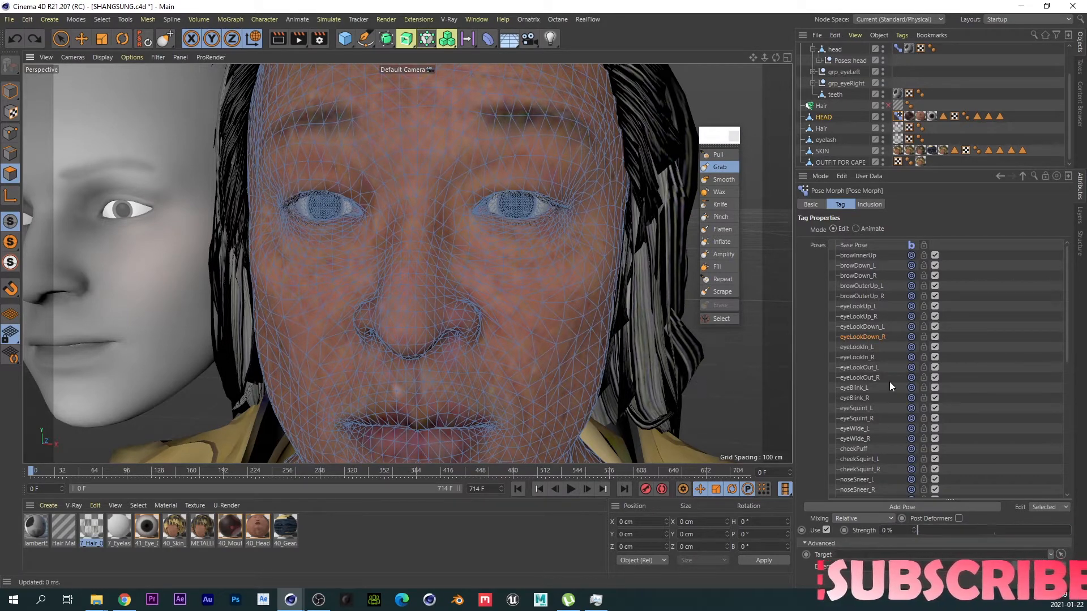
Step: Set the eyeLookDown_R strength to 100% and select all connected polygons of the right eyeball
drag(944, 529, 1072, 530)
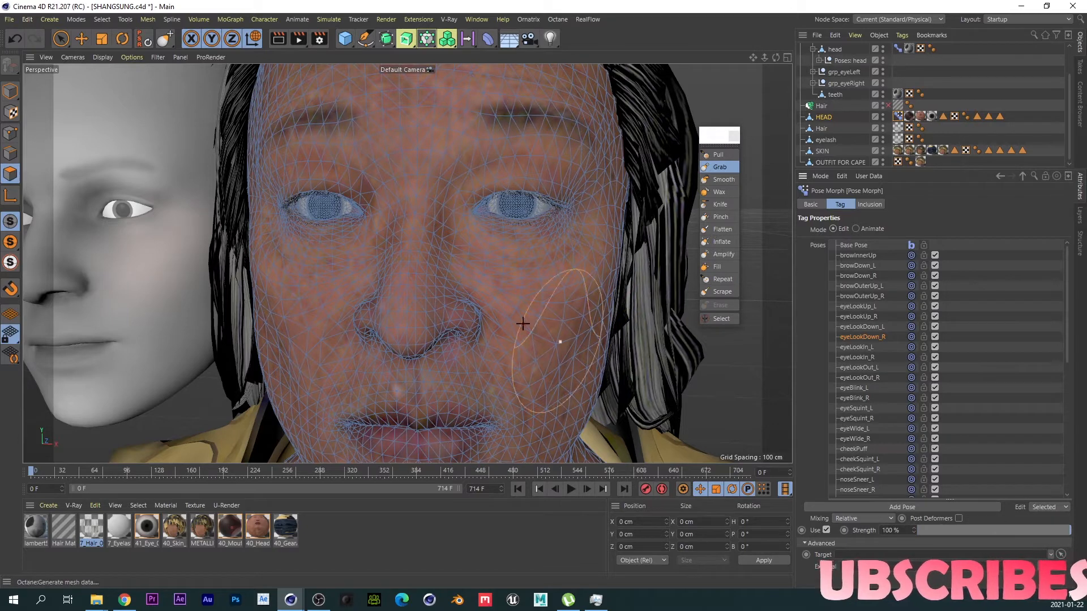
scroll(347, 206, up, 5)
key(9)
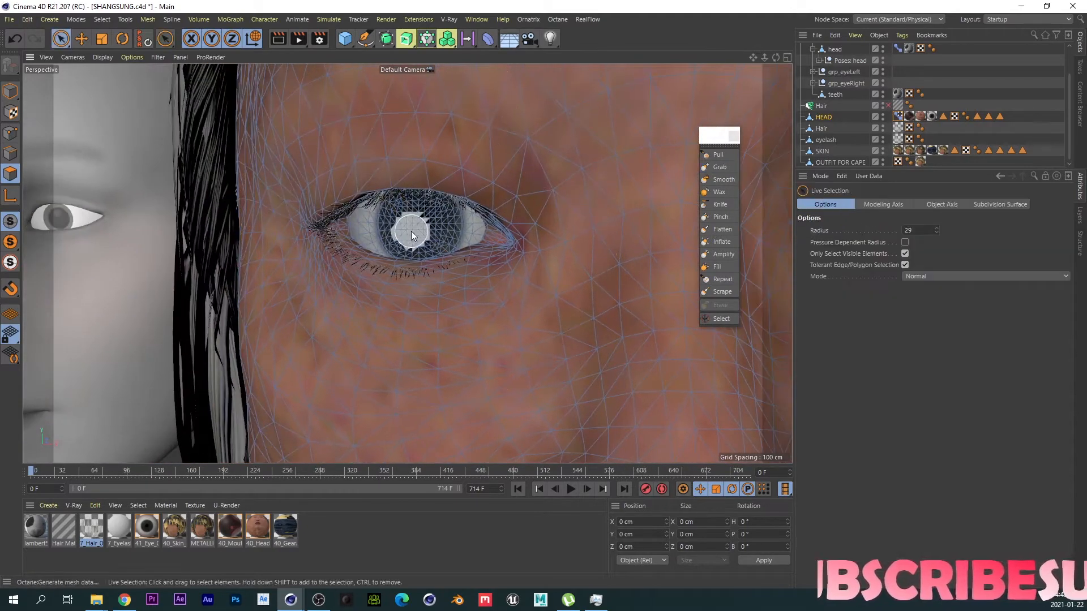
mouse_move(411, 231)
mouse_down()
mouse_move(419, 226)
mouse_move(418, 237)
mouse_up()
Step: Rotate the right eyeball so the iris looks downward, and shift it slightly to fit inside the eyelids
key(e)
key(r)
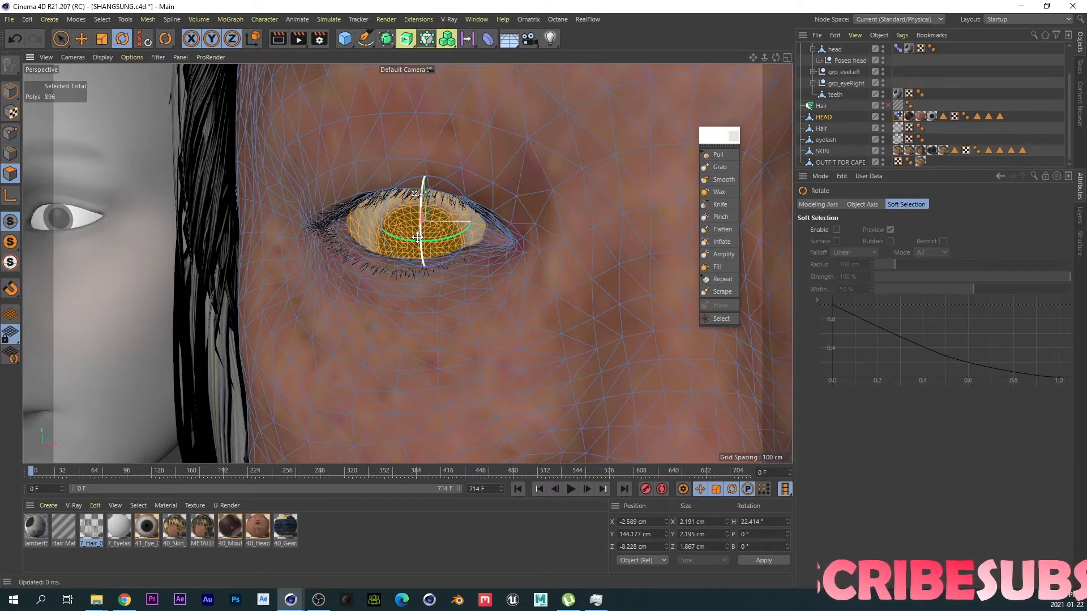
key(e)
drag(425, 167, 425, 182)
alt+drag(396, 238, 646, 447)
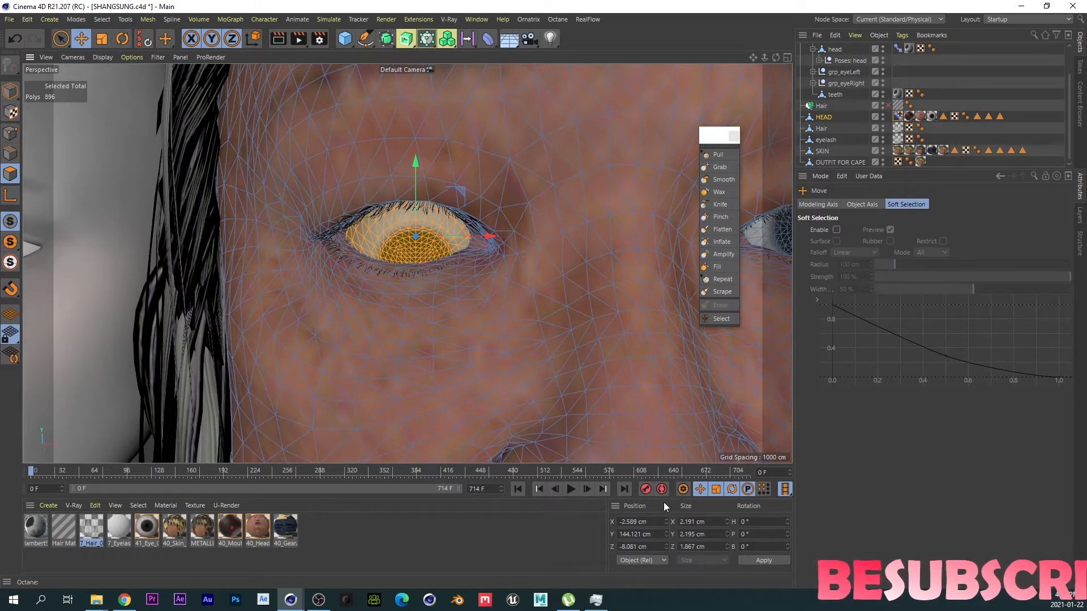
Step: Choose the Grab sculpting brush and deselect all of the eyeball polygons on the head mesh
alt+drag(464, 283, 467, 213)
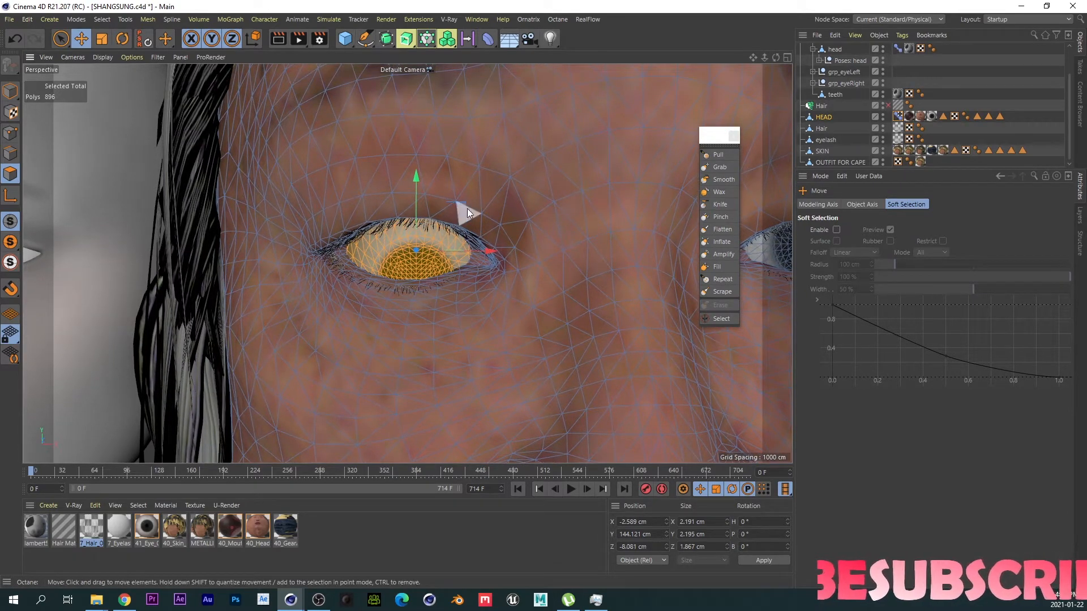
click(719, 167)
click(102, 20)
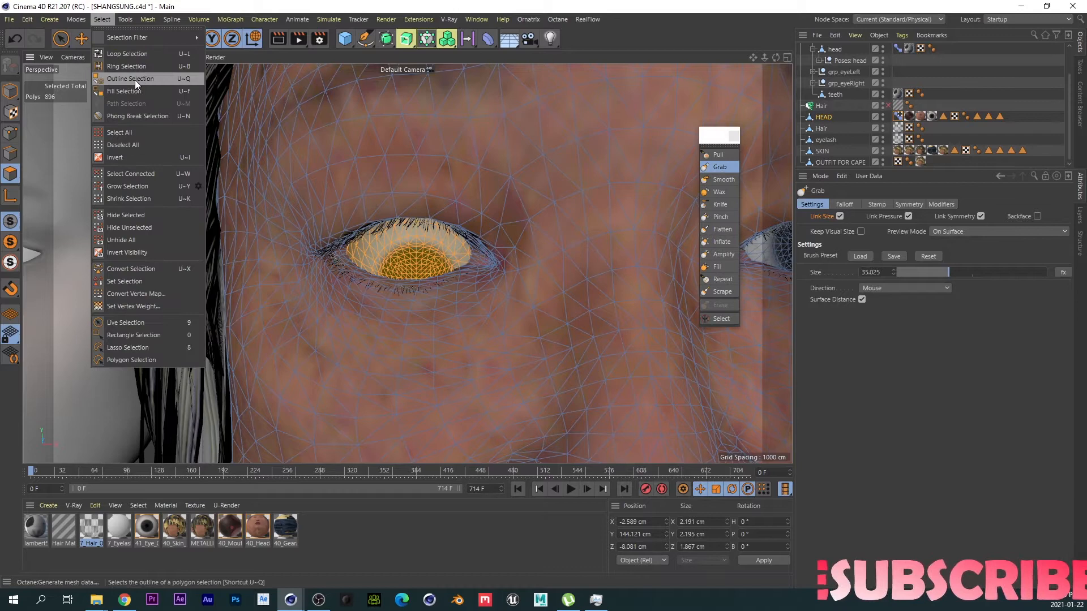
click(120, 146)
mouse_move(406, 225)
alt+mouse_down()
mouse_move(435, 227)
mouse_move(396, 232)
mouse_move(401, 242)
alt+mouse_up()
scroll(401, 243, down, 8)
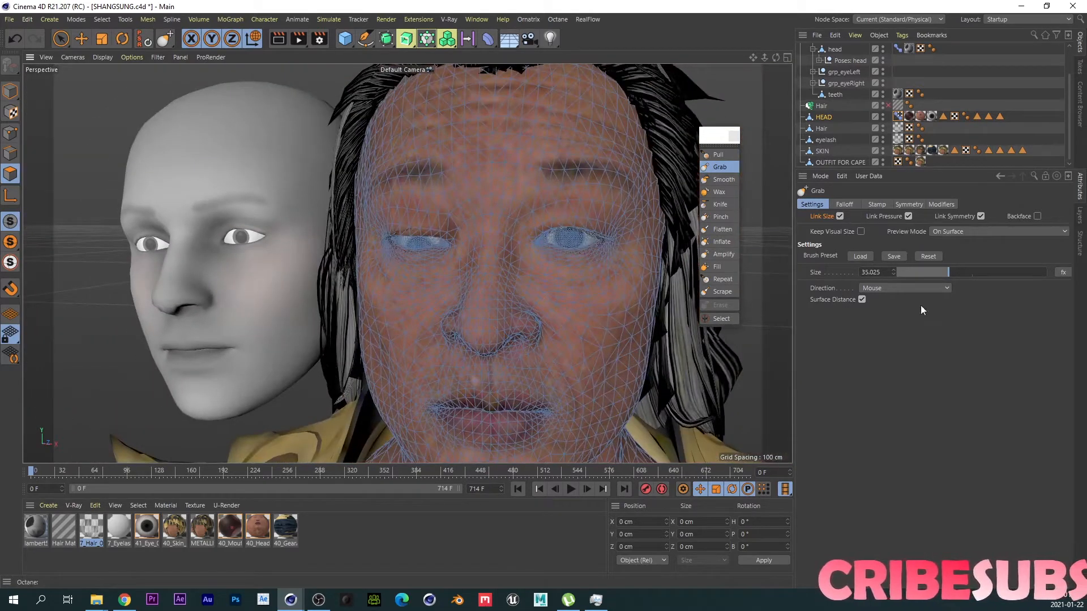
Step: Set the HEAD object's Pose Morph tag to Animate mode and examine the eyes in the maximized Live Viewer render
click(896, 117)
click(867, 229)
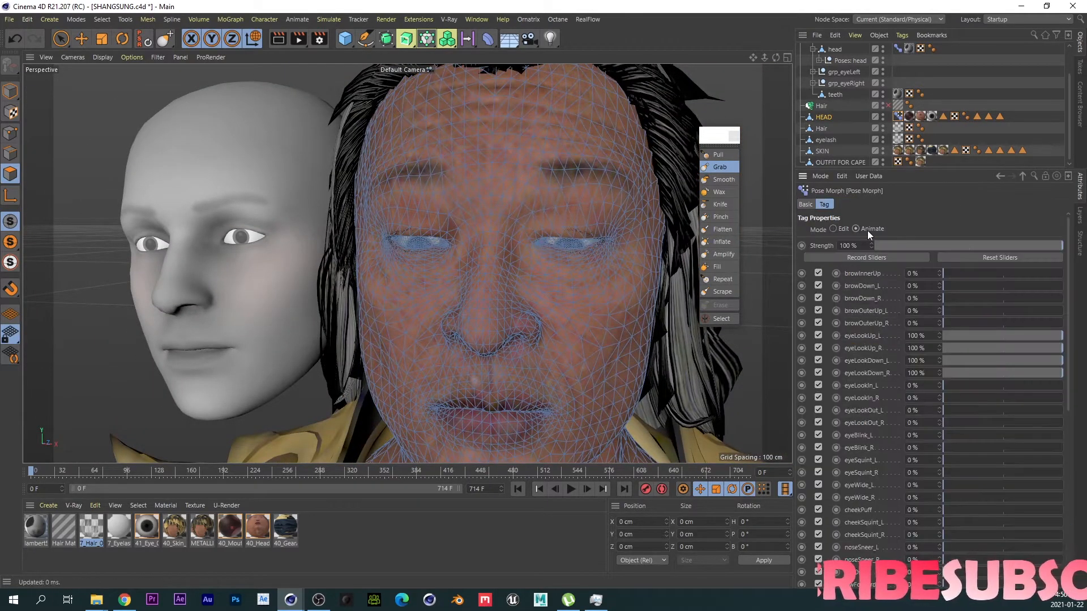
scroll(481, 299, down, 5)
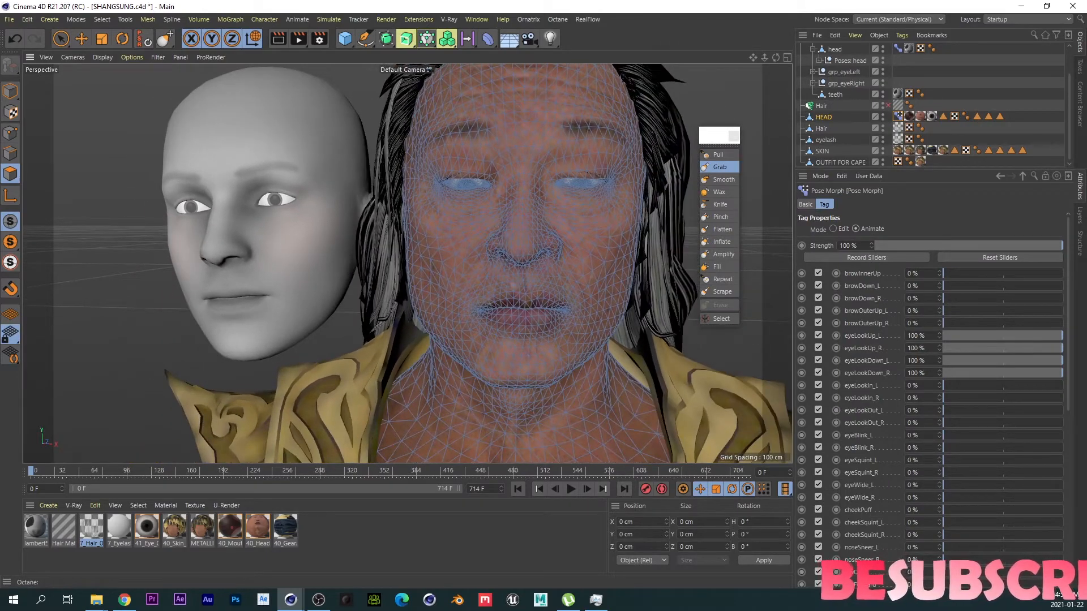
key(alt+Tab)
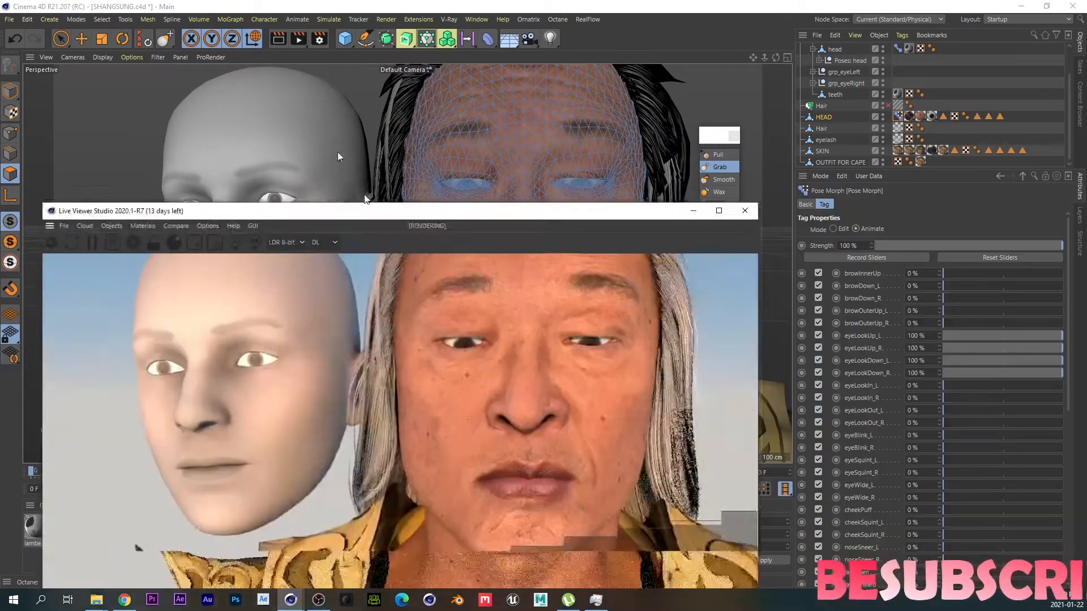
double_click(433, 217)
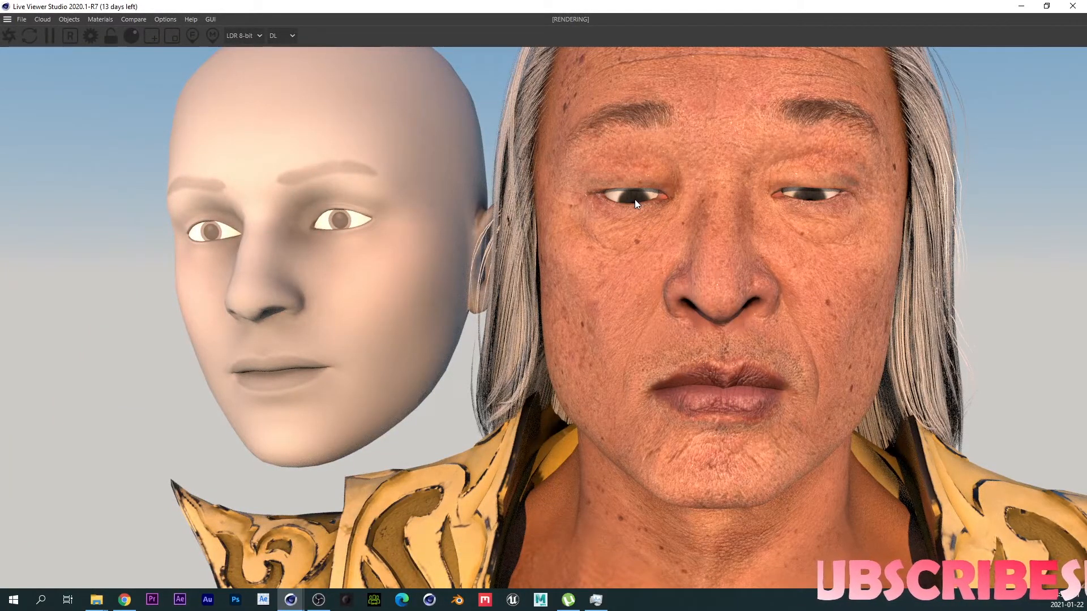
key(alt+Tab)
Step: Try to select the character's whole right eyeball and raise it about 0.037 cm in Animate mode
scroll(456, 196, up, 6)
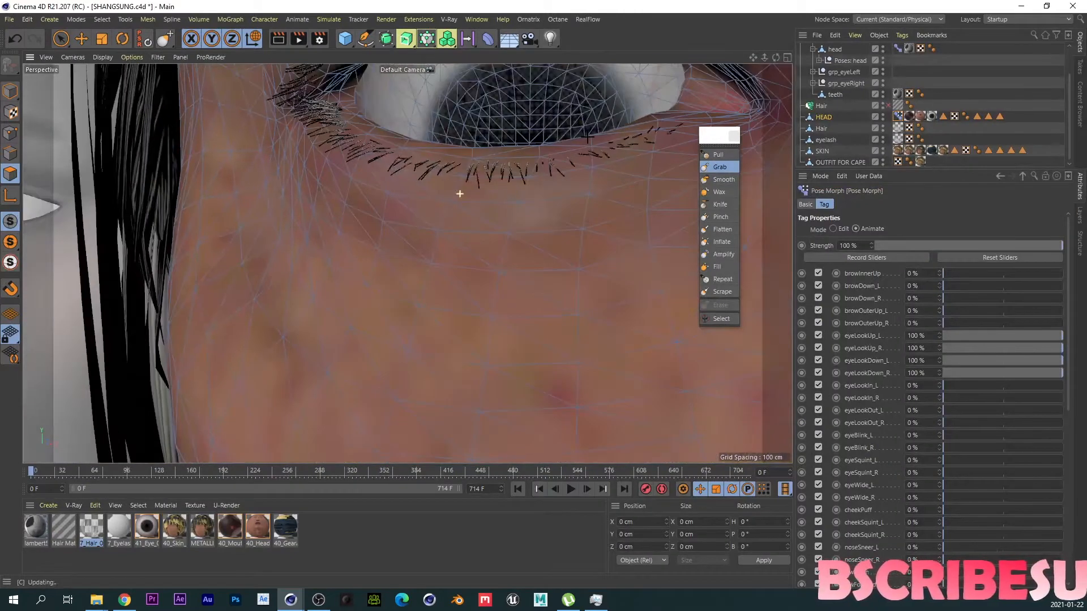
key(space)
alt+middle_drag(537, 127, 505, 195)
click(505, 194)
double_click(505, 195)
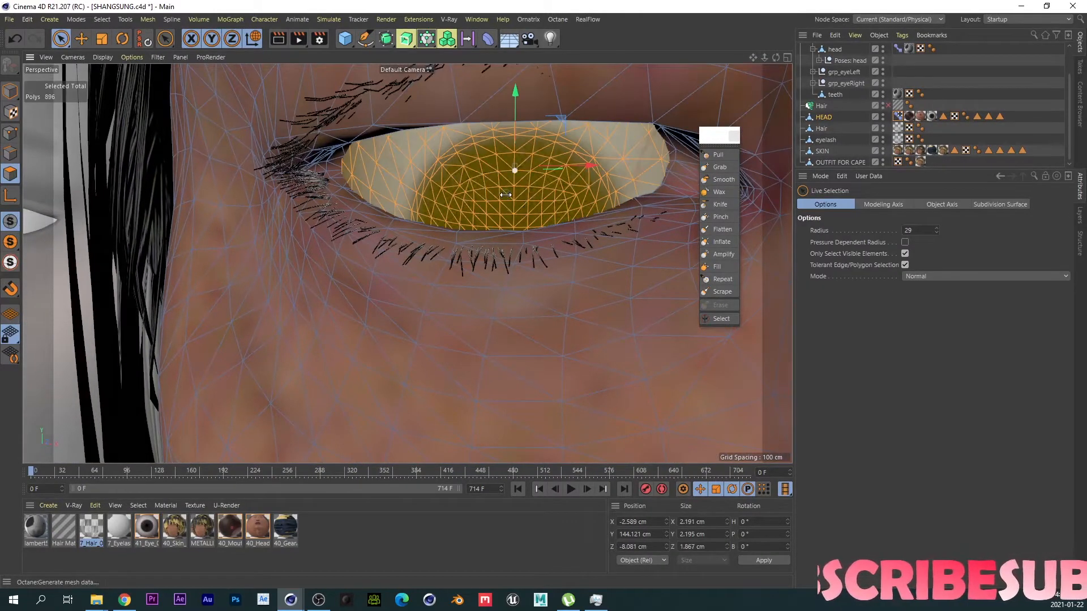
drag(514, 117, 515, 110)
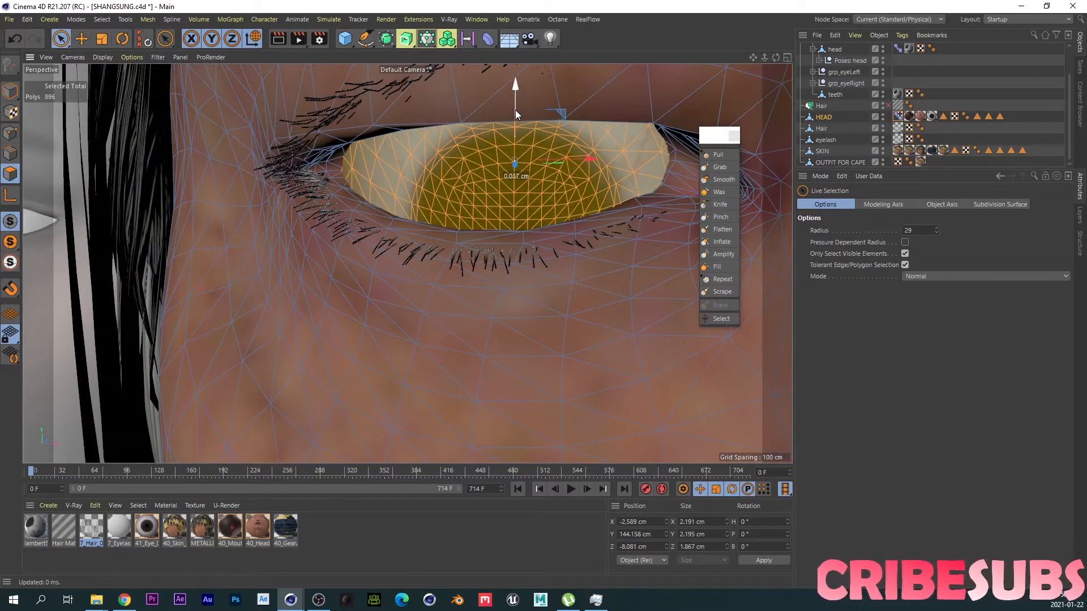
alt+right_drag(494, 265, 412, 263)
alt+middle_drag(520, 314, 422, 254)
alt+right_drag(432, 260, 416, 274)
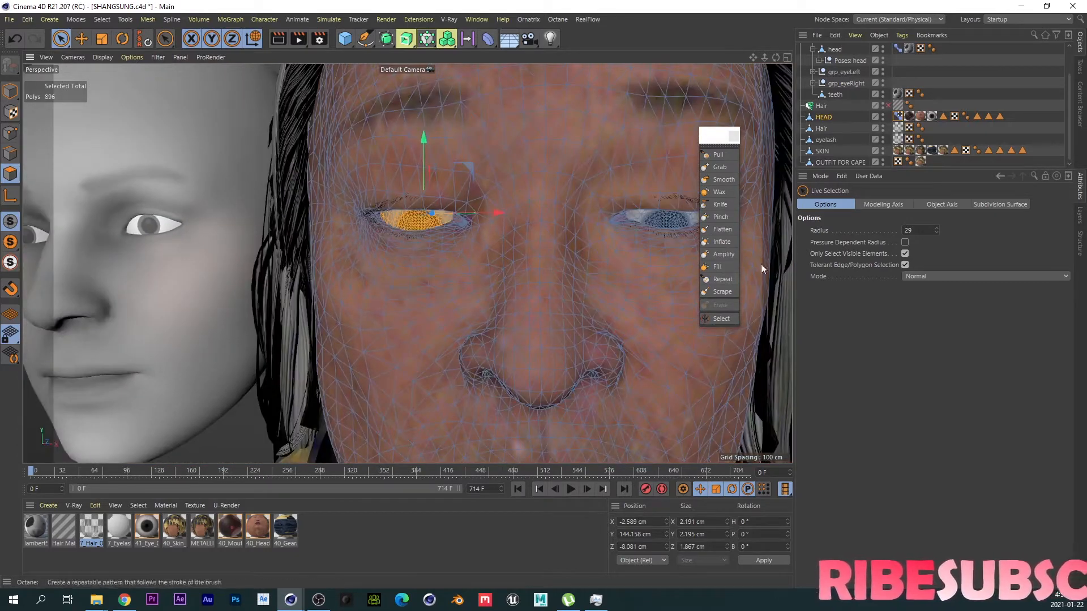
Step: Reset HEAD's pose sliders, then set eyeLookDown_L and eyeLookDown_R to 100 %
click(896, 117)
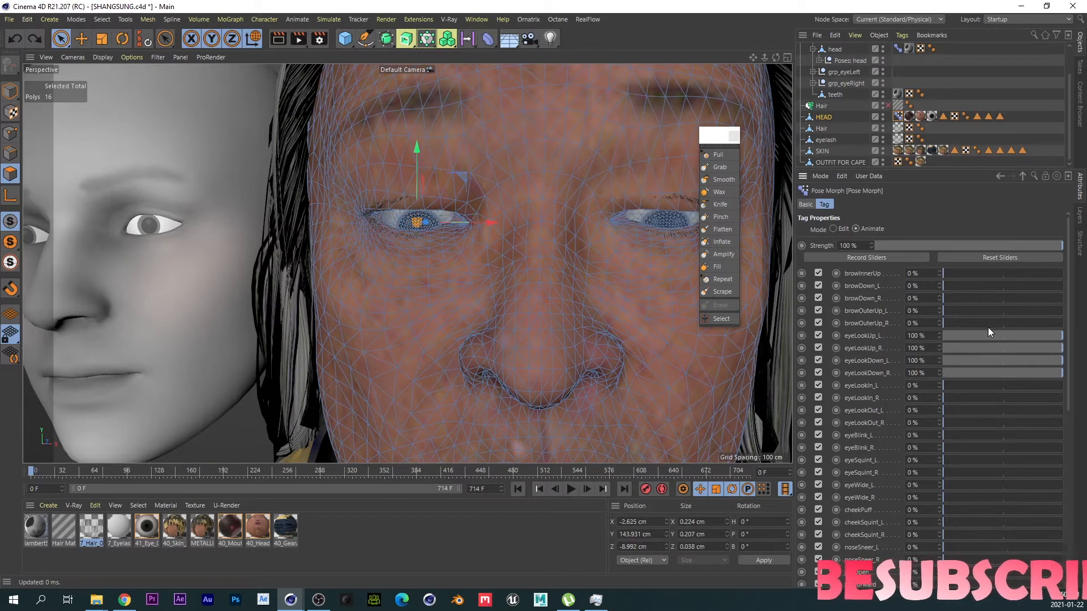
click(966, 258)
drag(958, 360, 1064, 372)
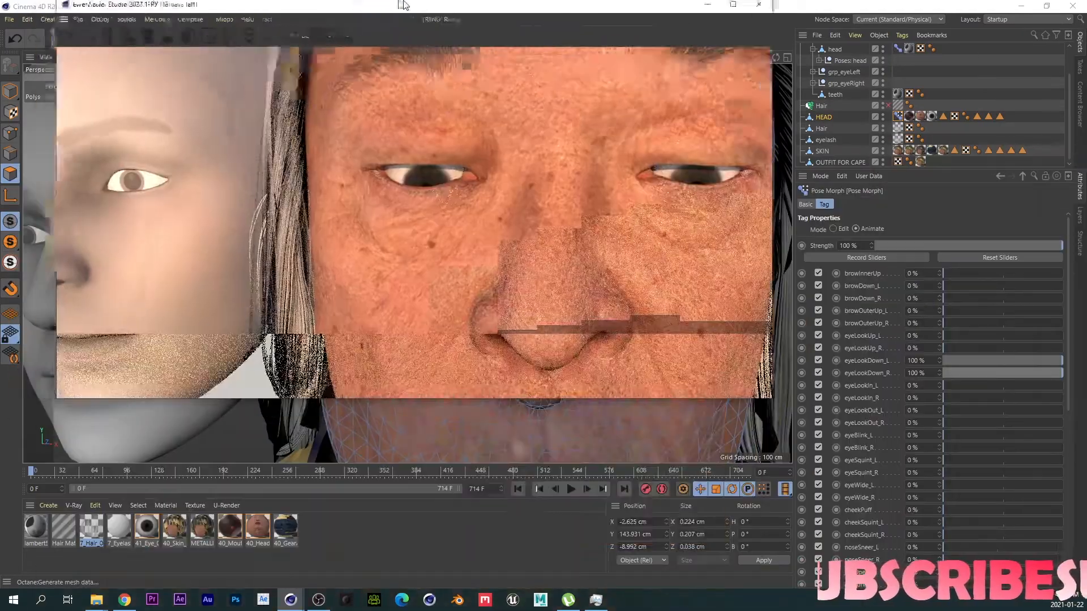
scroll(600, 318, up, 3)
scroll(540, 326, down, 3)
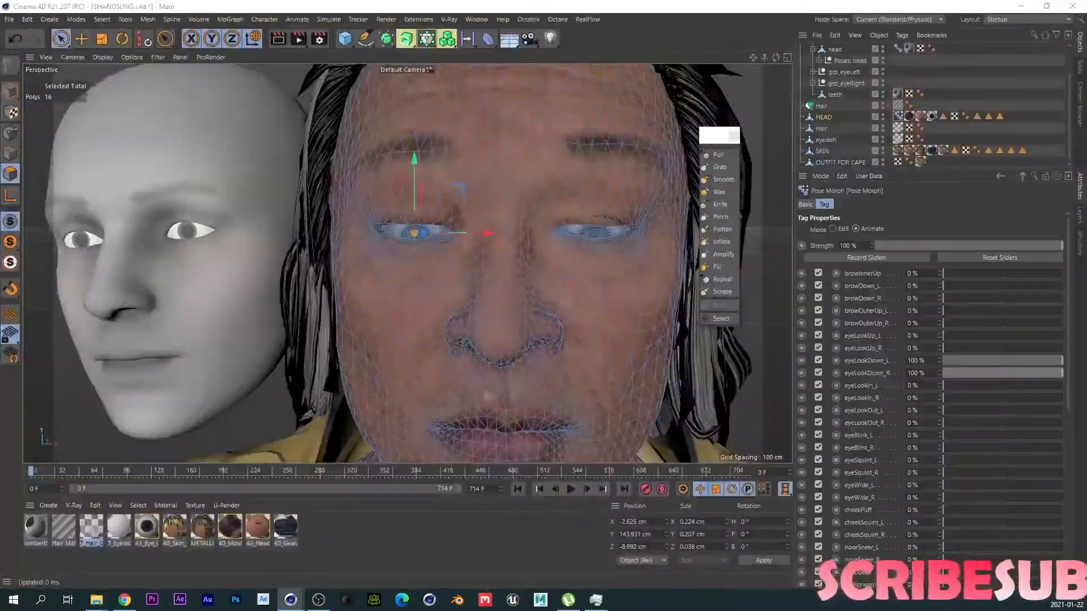
Step: Edit the eyeLookDown_R pose by selecting the character's entire right eyeball and raising it about 0.036 cm
click(834, 229)
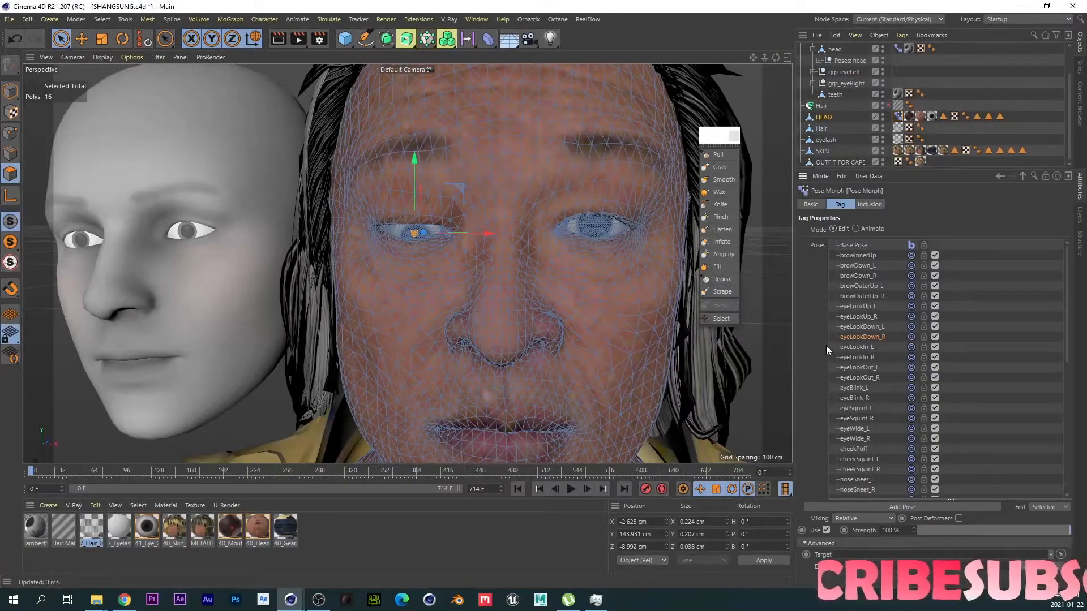
key(u)
key(w)
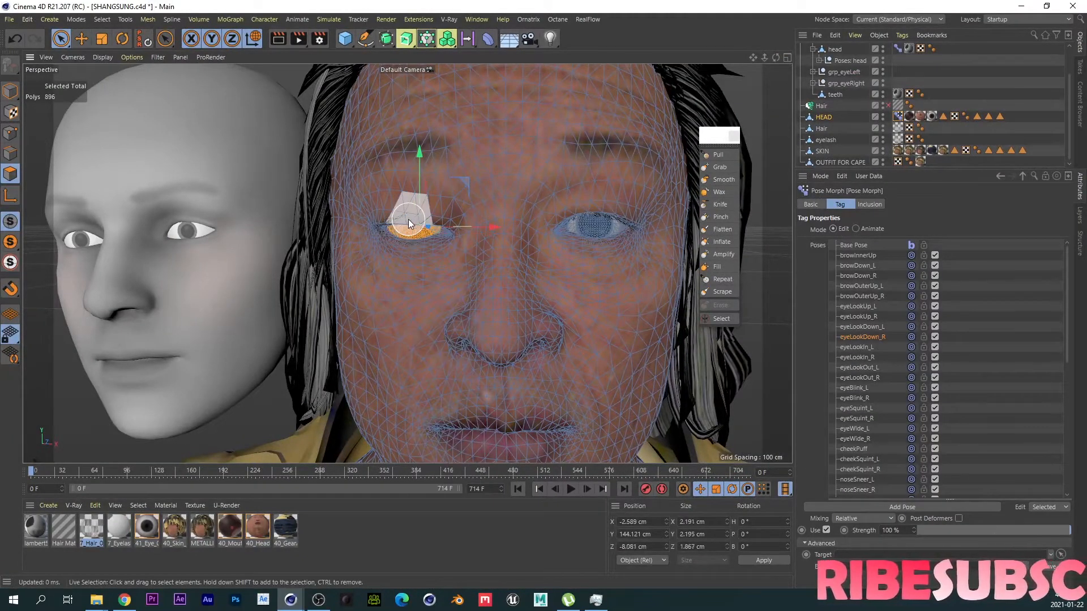
drag(416, 178, 418, 176)
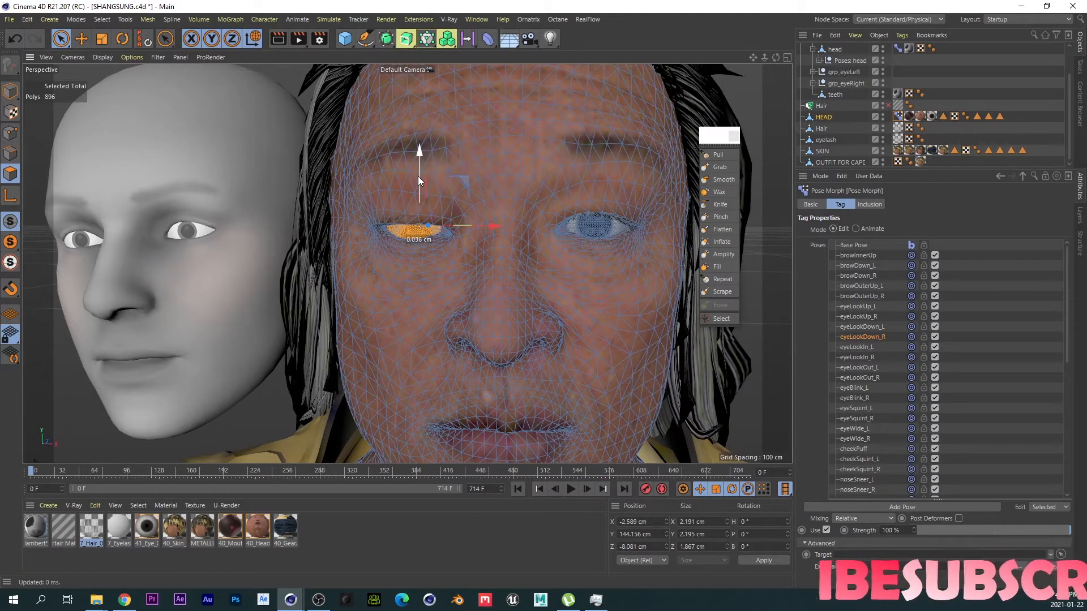
Step: Return the Pose Morph tag to Animate mode and inspect the look-down pose in the Live Viewer render
click(856, 228)
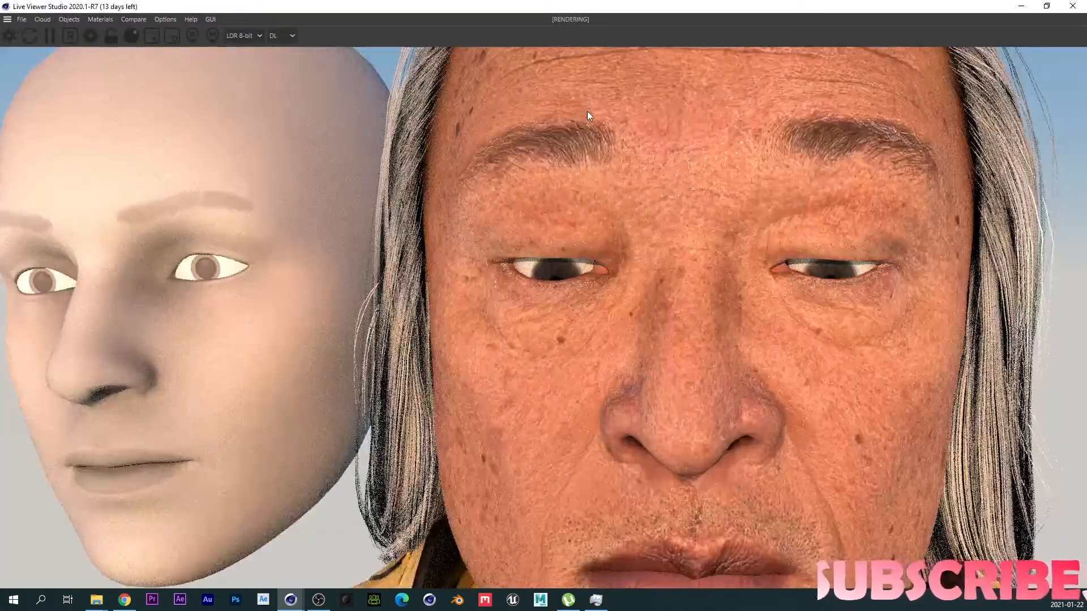
right_drag(562, 233, 432, 251)
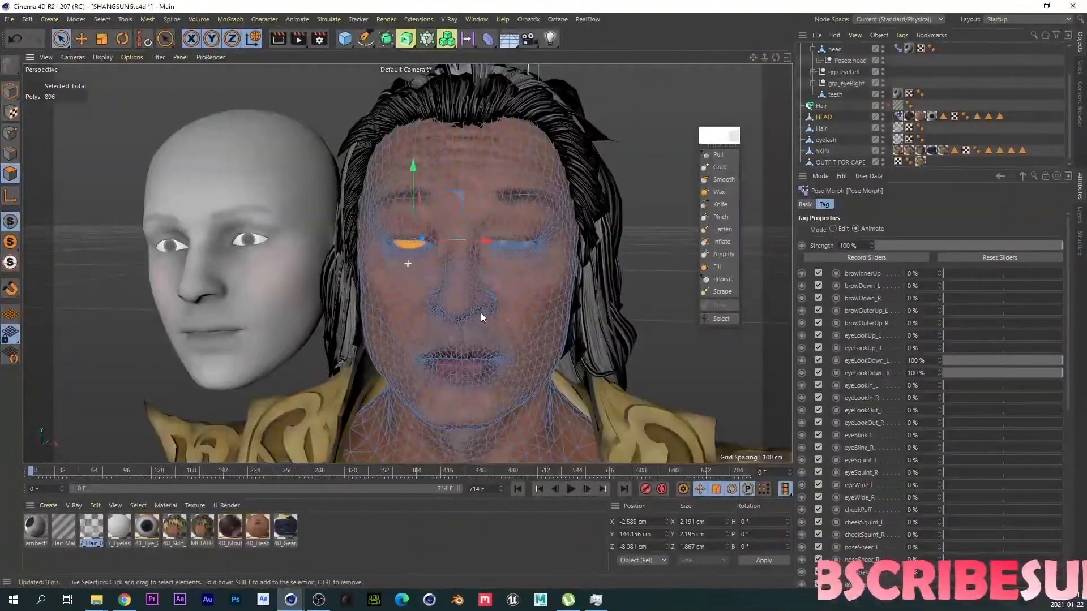
alt+middle_drag(531, 270, 487, 247)
scroll(488, 246, up, 5)
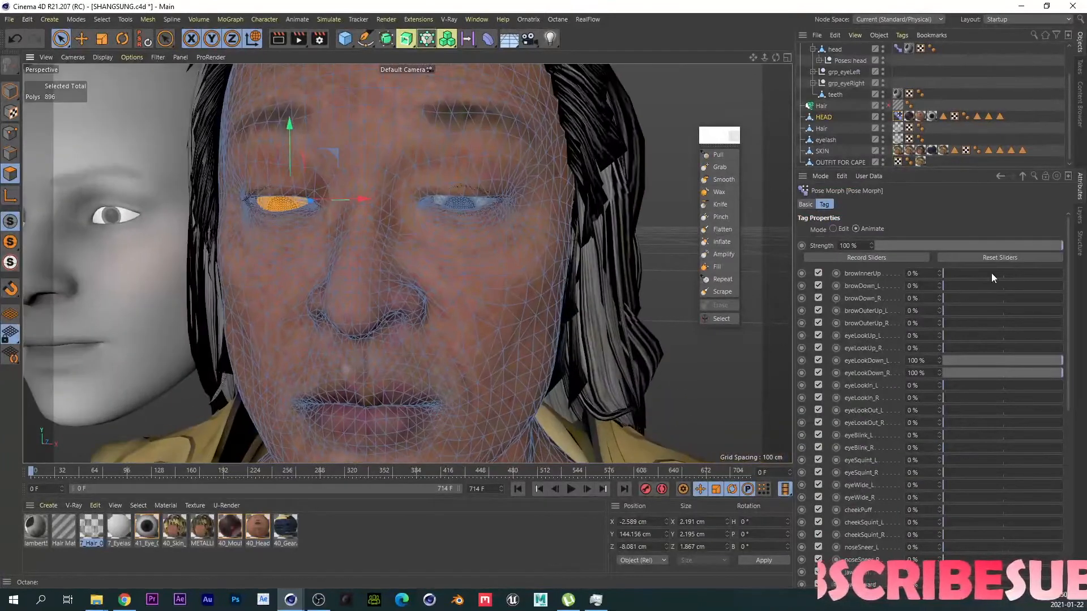
Step: Open the eyeLookIn_L pose for editing and select the character's entire left eyeball
click(832, 229)
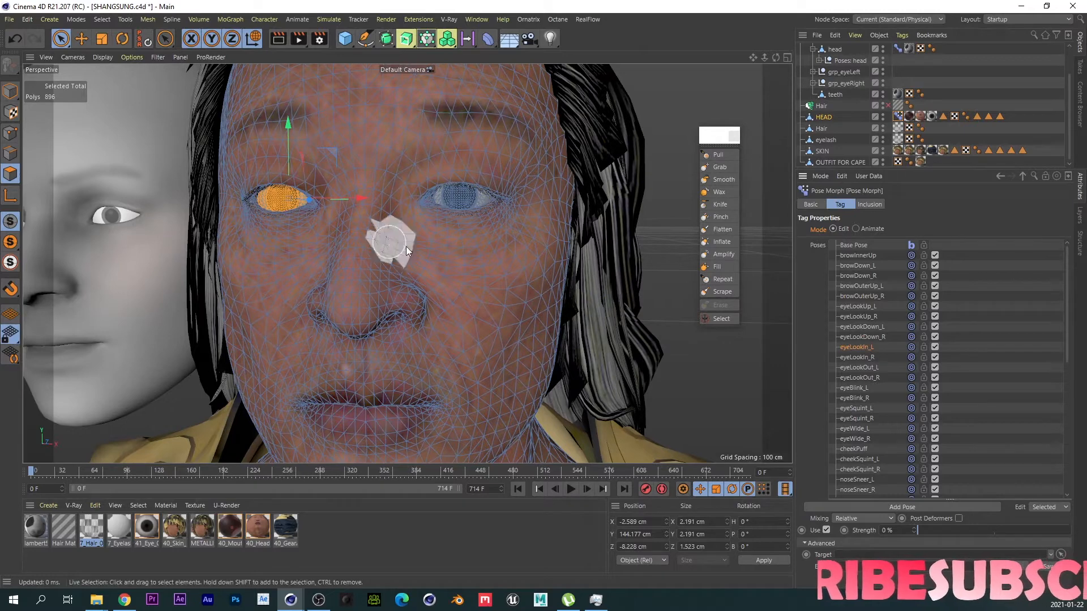
scroll(464, 202, up, 3)
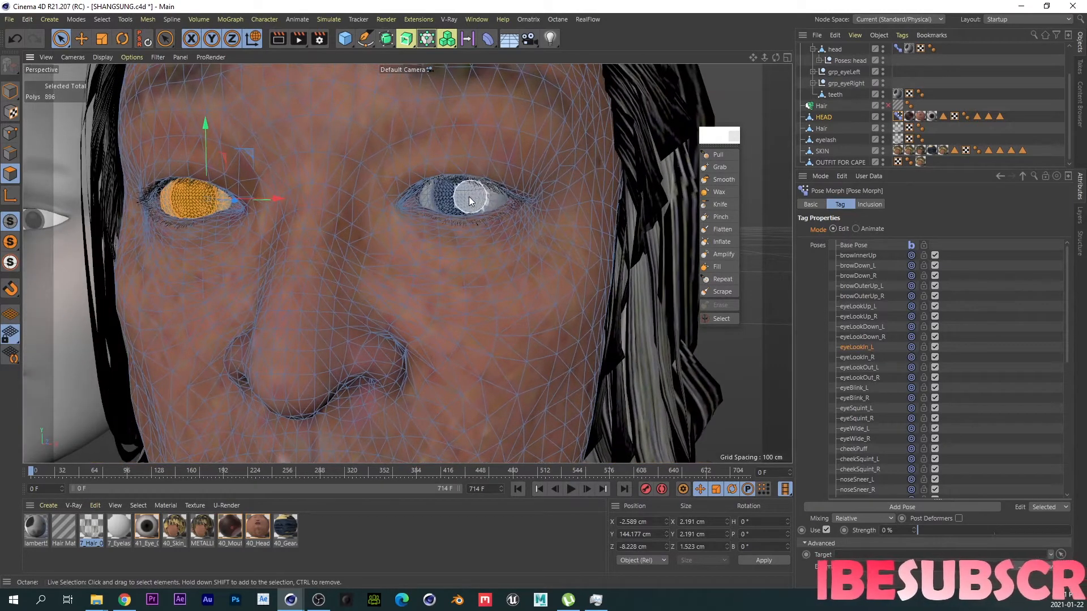
click(458, 198)
key(ctrl+a)
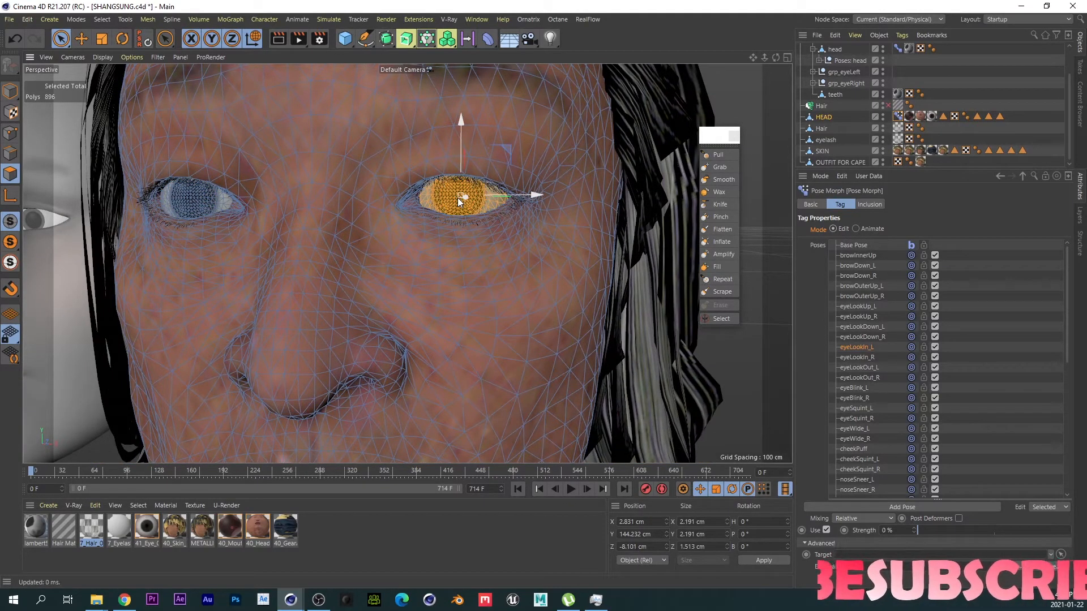
Step: Try to rotate the selected left eyeball inward toward the nose, fine-tuning its angle
key(r)
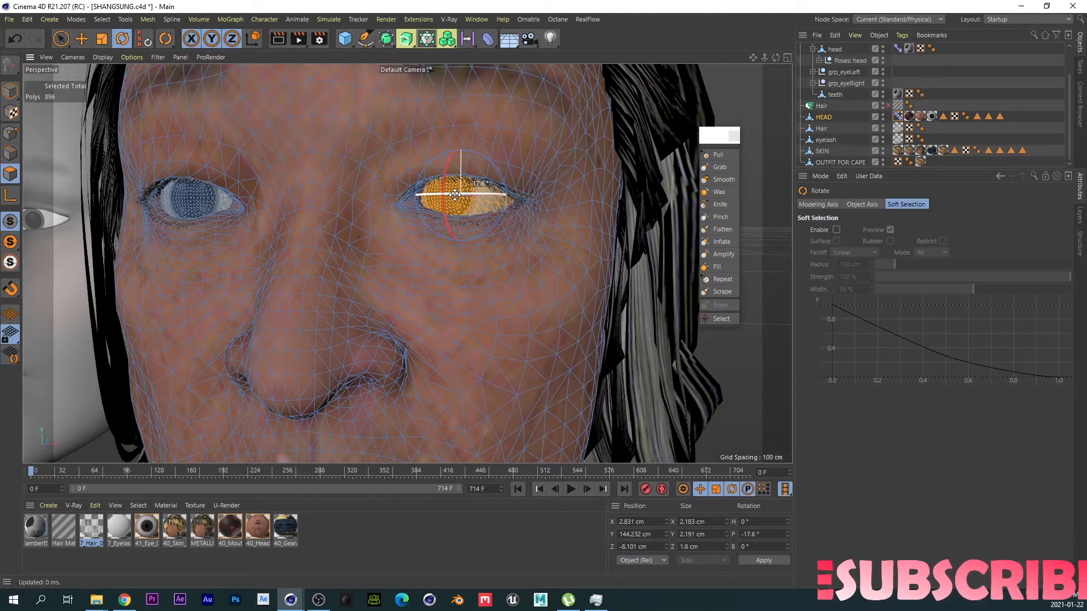
scroll(446, 296, down, 3)
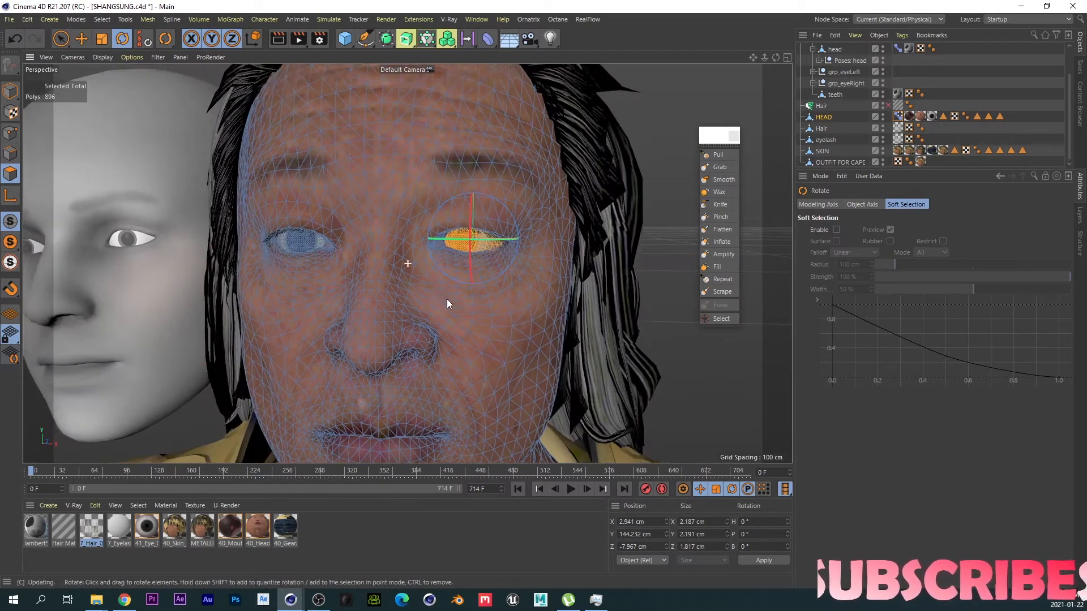
scroll(447, 295, up, 4)
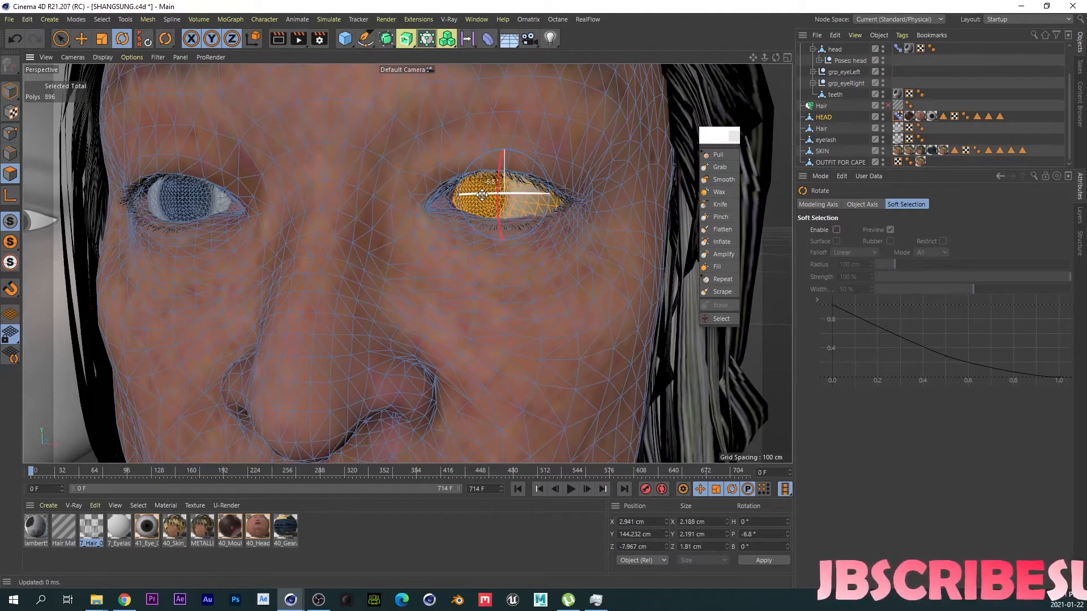
scroll(444, 277, down, 3)
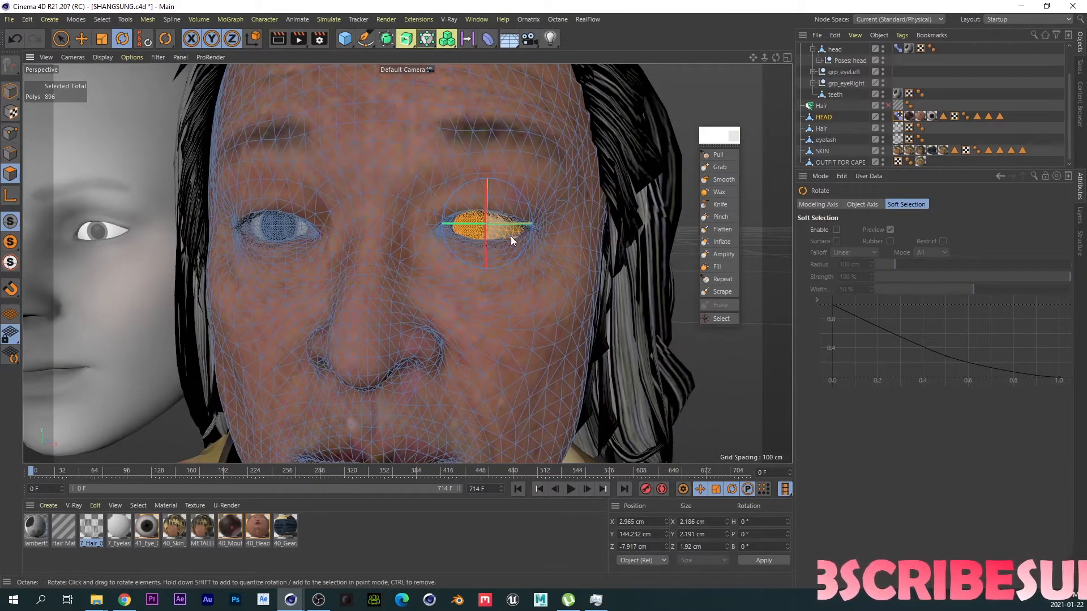
drag(510, 219, 511, 223)
scroll(459, 298, down, 2)
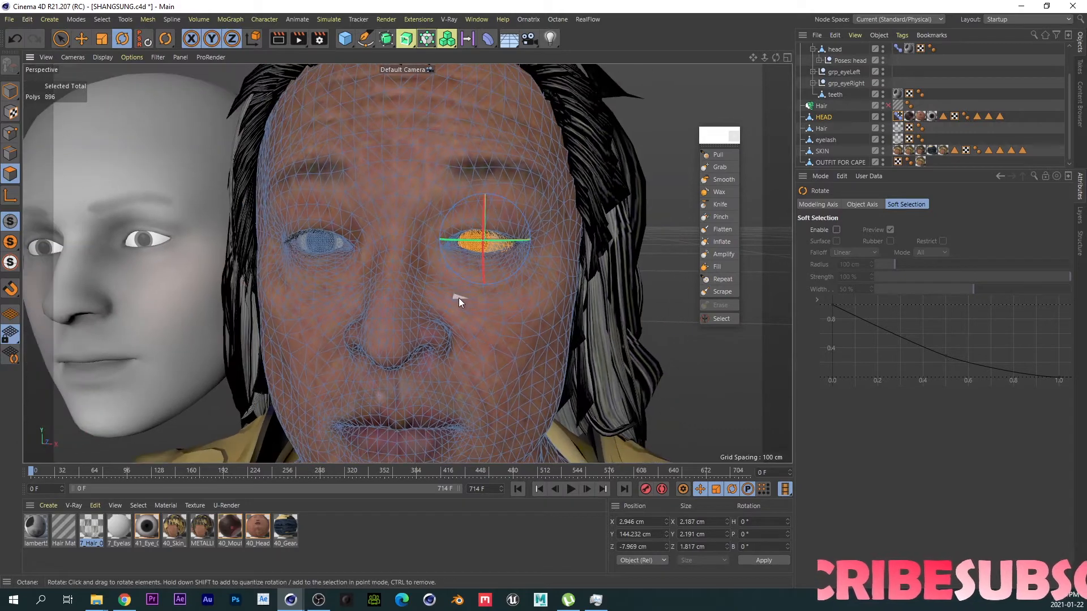
alt+right_drag(459, 298, 478, 290)
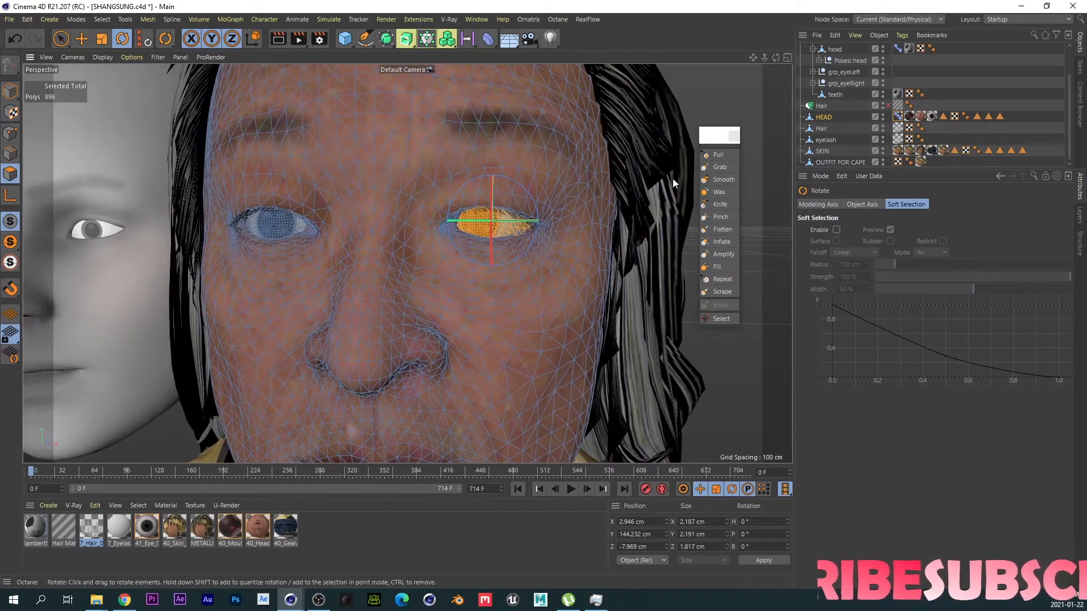
Step: Switch to the Grab brush, deselect all polygons and undo the last change to the left eye
click(714, 167)
click(102, 20)
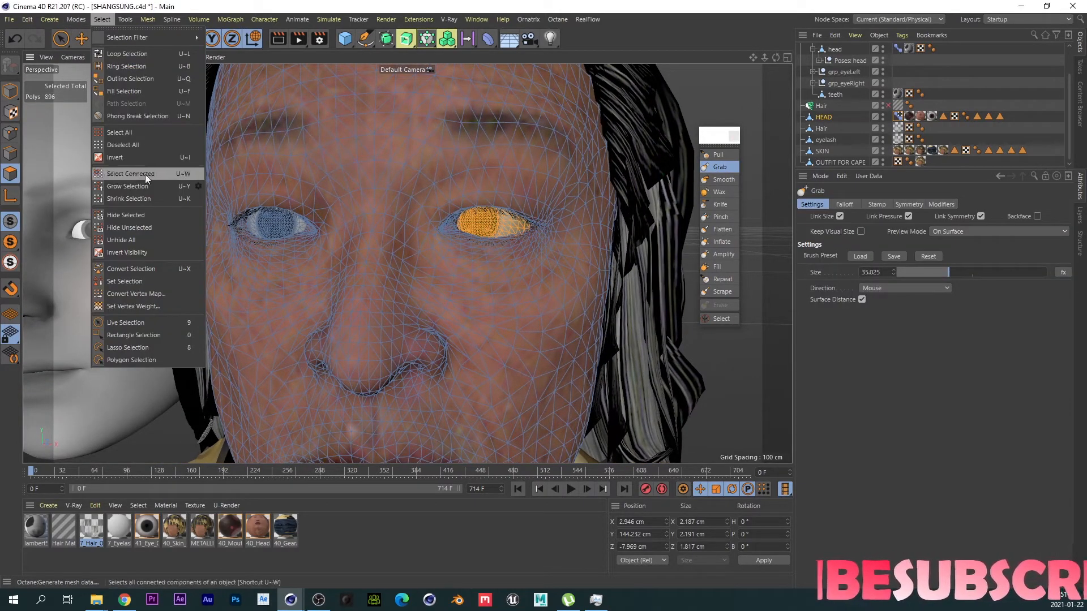
click(140, 141)
scroll(506, 197, up, 2)
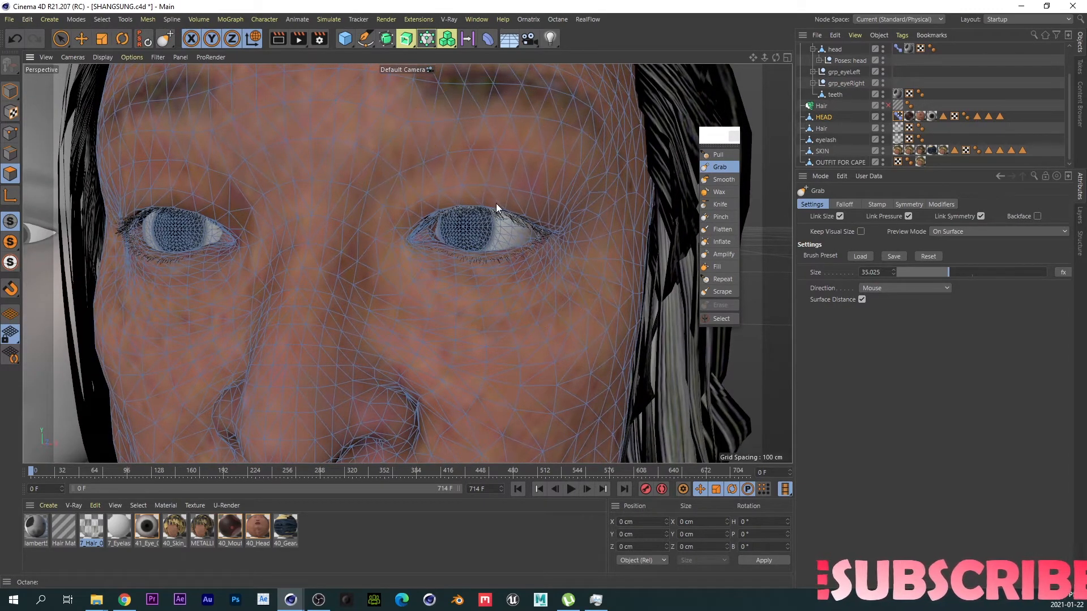
key(ctrl+z)
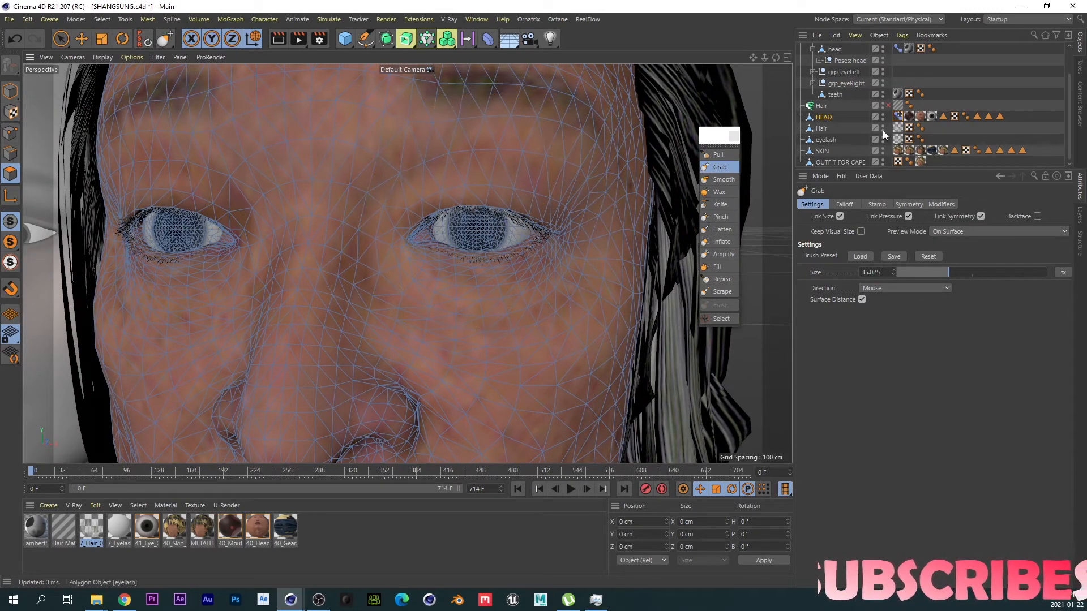
Step: Set the eyeLookIn_L pose strength to 100 % in HEAD's Pose Morph tag and select the whole left eyeball
click(897, 117)
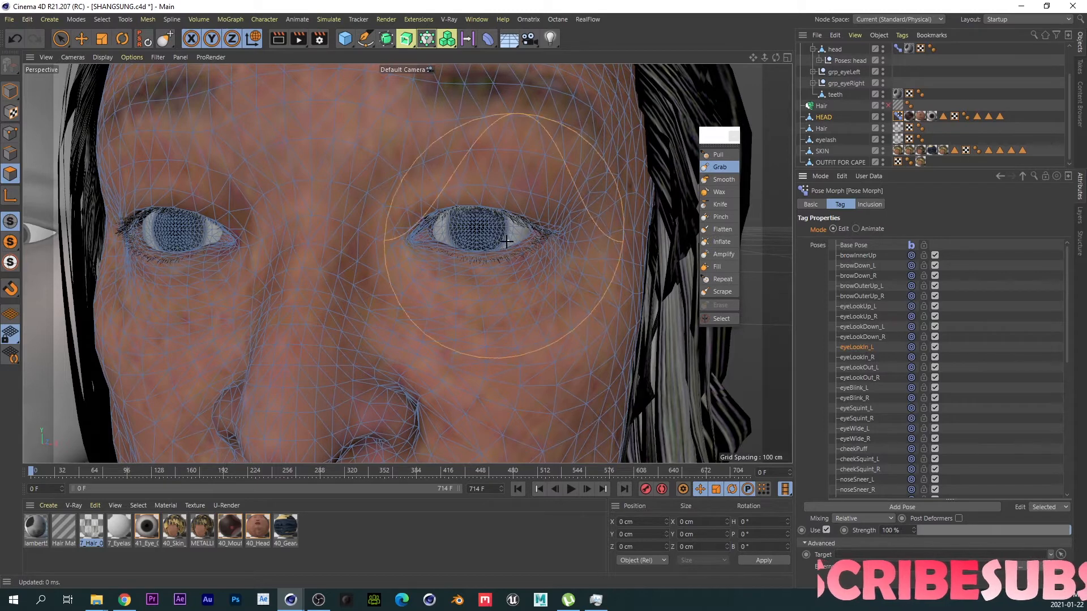
key(9)
click(477, 232)
key(u)
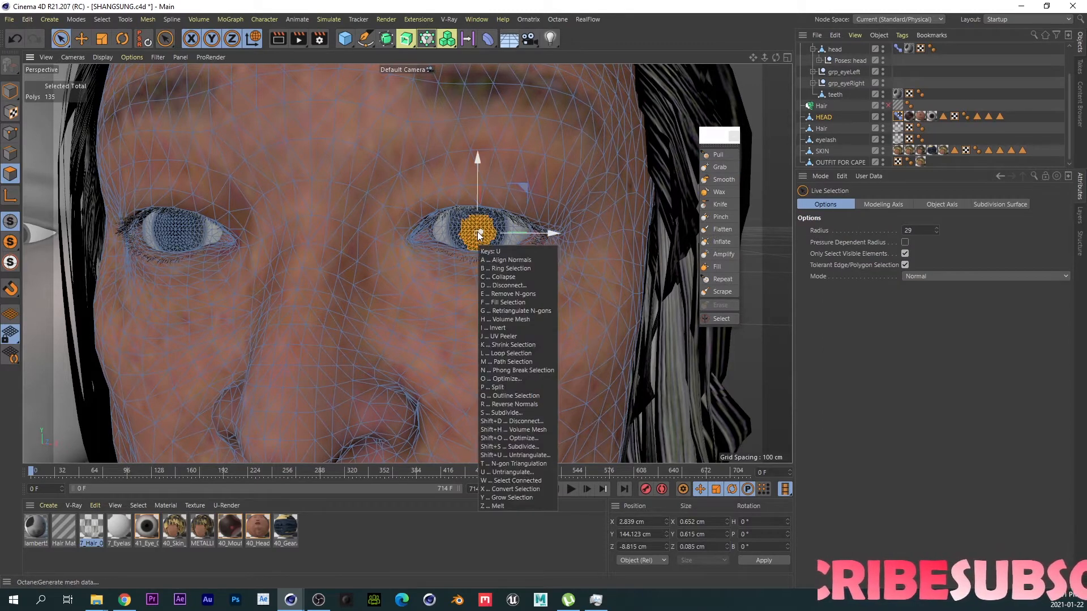
key(w)
Step: Rotate the selected left eyeball inward toward the nose and activate the Move tool
key(r)
drag(482, 230, 517, 227)
key(e)
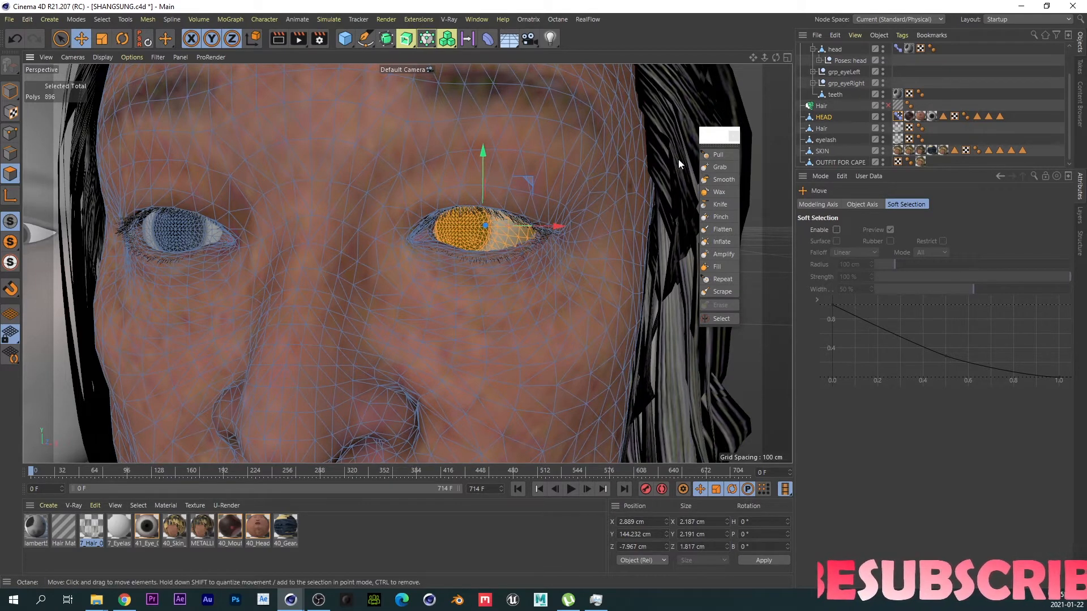
Step: Detach the selection commands as a floating palette over the viewport
click(102, 19)
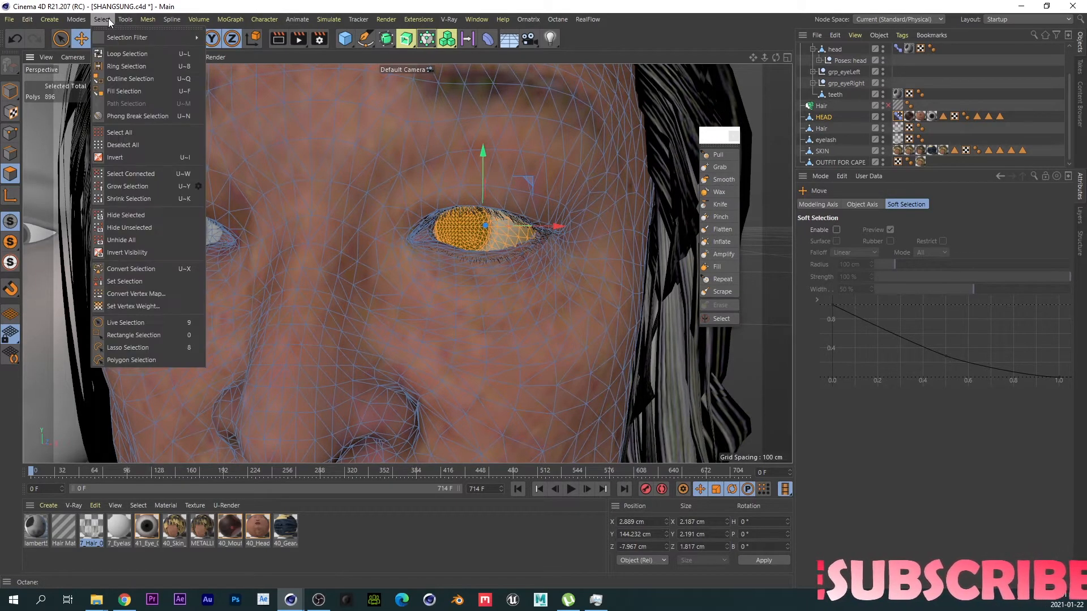
click(109, 27)
drag(119, 19, 62, 65)
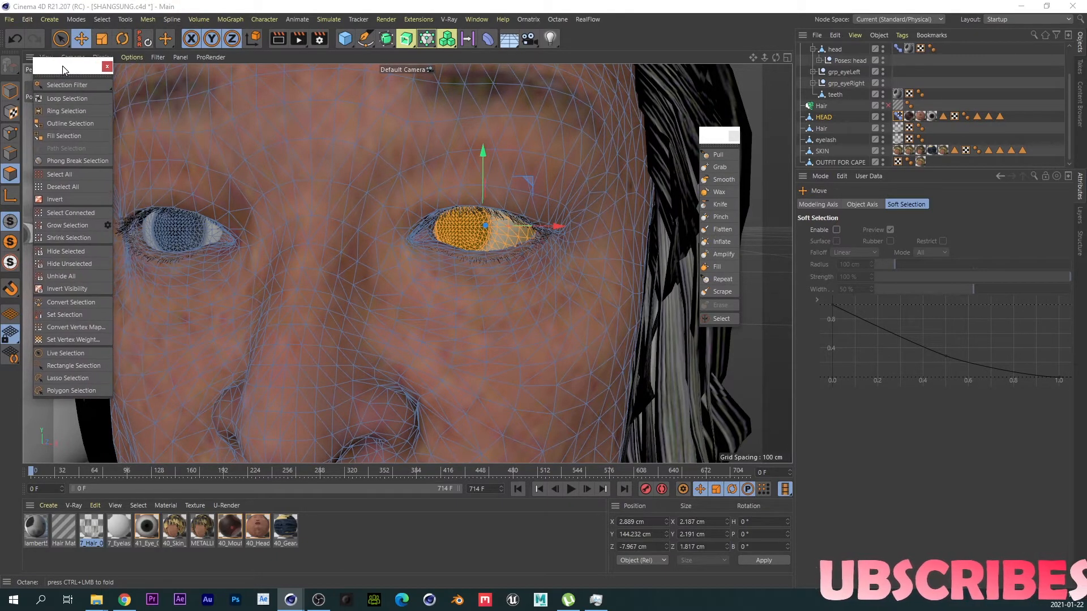
Step: Deselect all polygons of the HEAD mesh and switch to the Grab brush
click(72, 190)
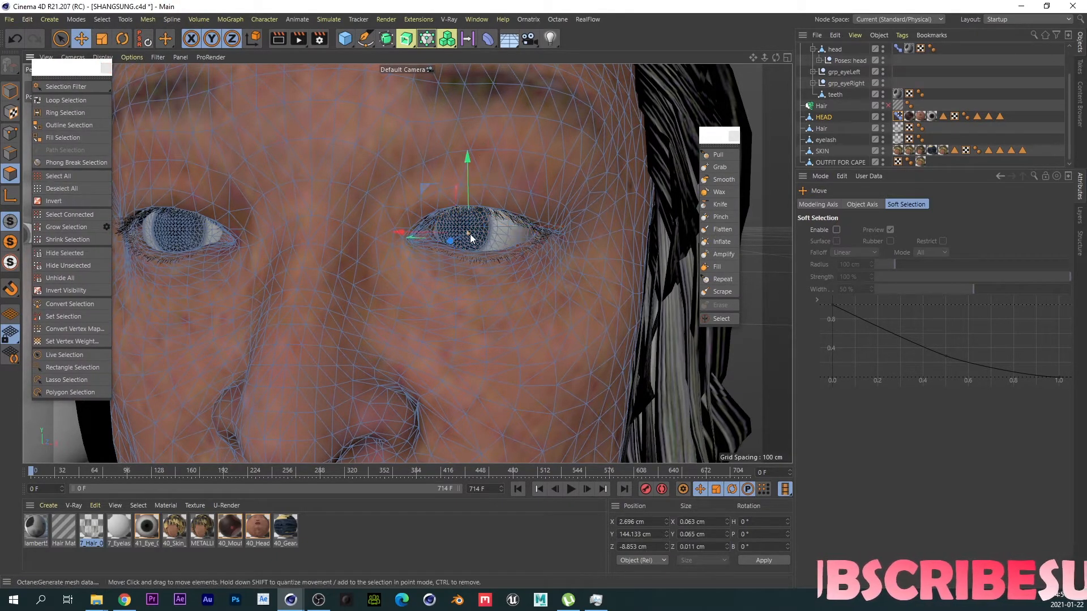
click(65, 191)
click(716, 169)
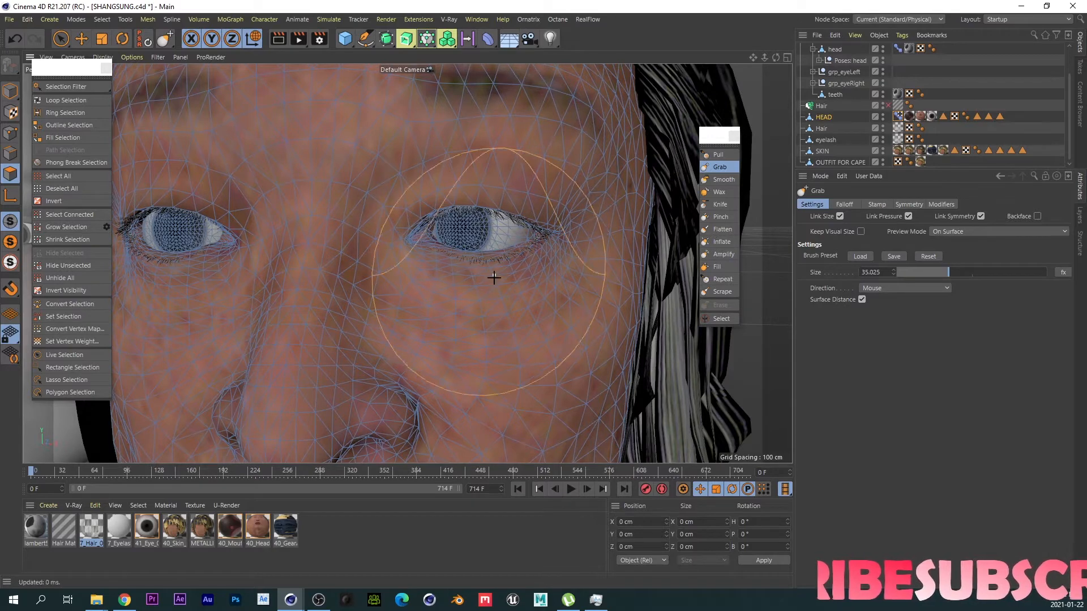
scroll(464, 256, down, 5)
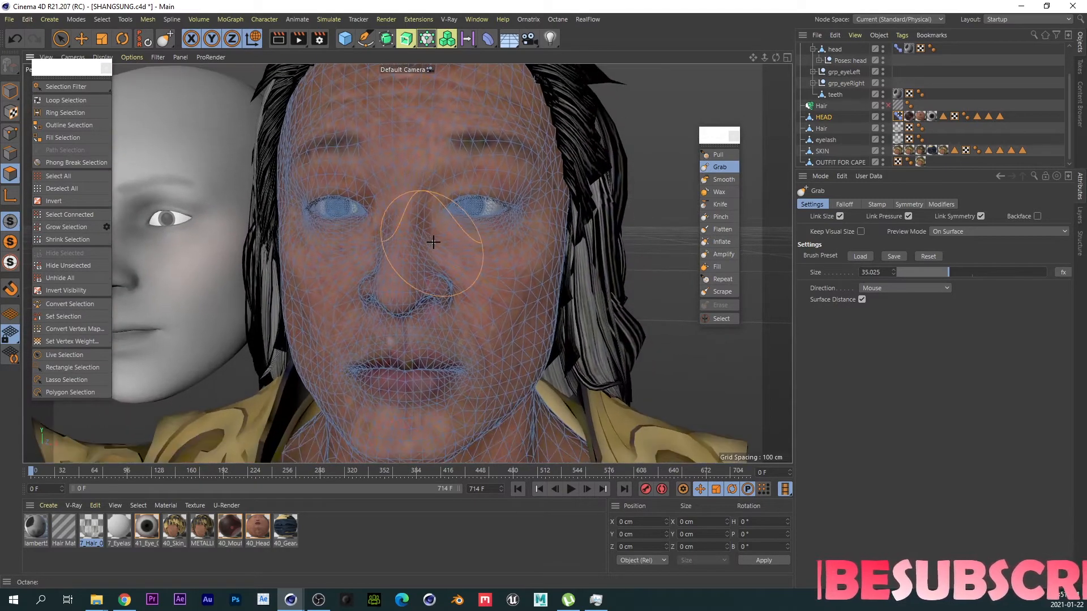
alt+drag(433, 243, 459, 242)
Step: Scrub the eyeLookIn_L pose strength, returning it to 100 %, and examine the left eye from the front and side
click(896, 117)
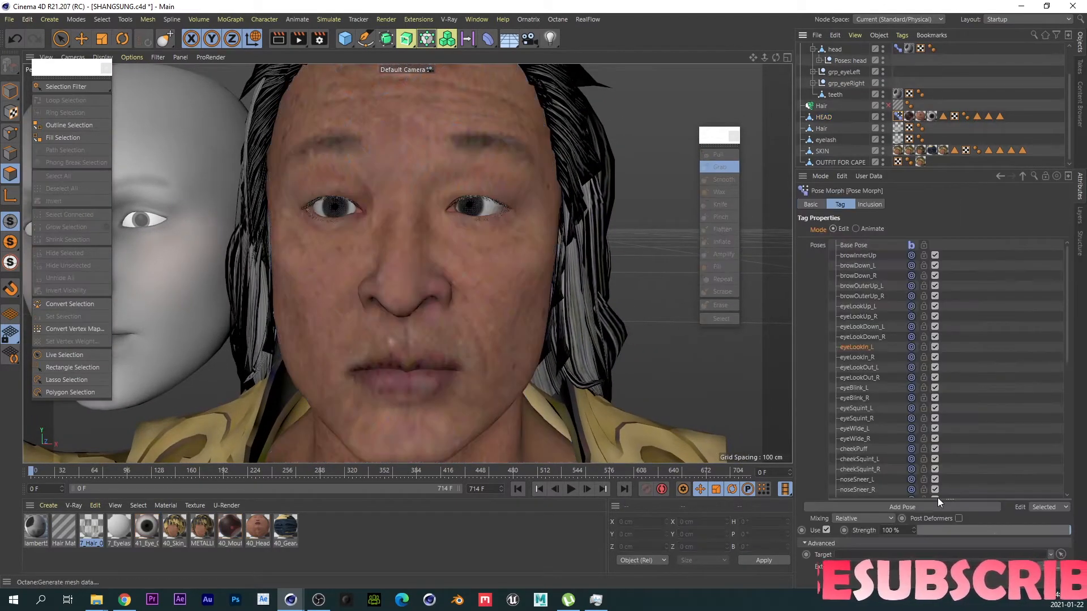
drag(1036, 530, 1070, 485)
scroll(374, 189, up, 3)
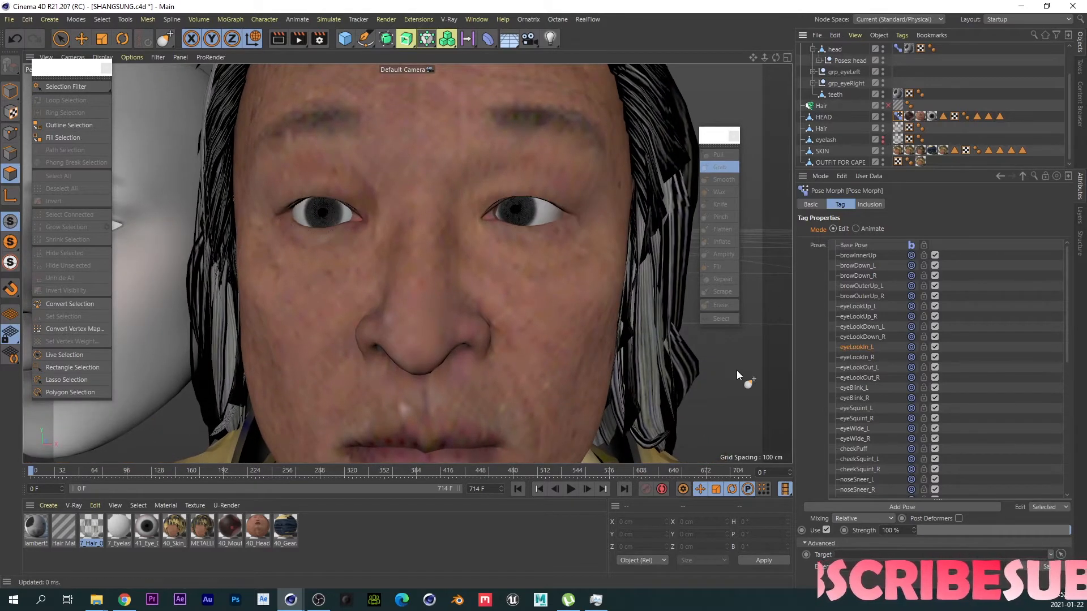
drag(1012, 529, 1069, 530)
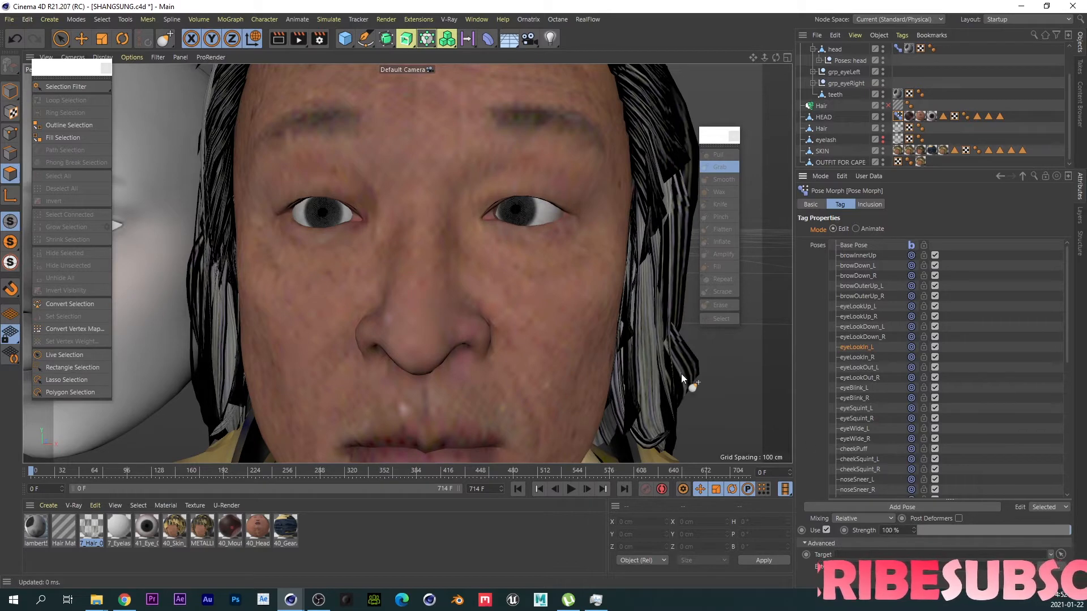
alt+drag(599, 252, 433, 226)
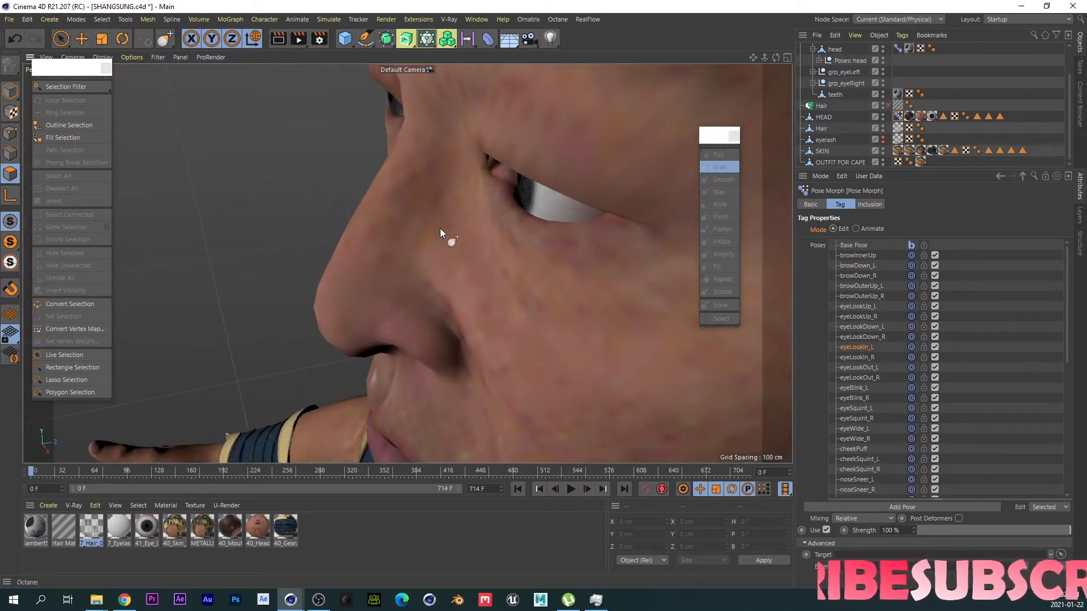
mouse_move(525, 248)
alt+mouse_down()
mouse_move(672, 213)
mouse_move(526, 255)
alt+mouse_up()
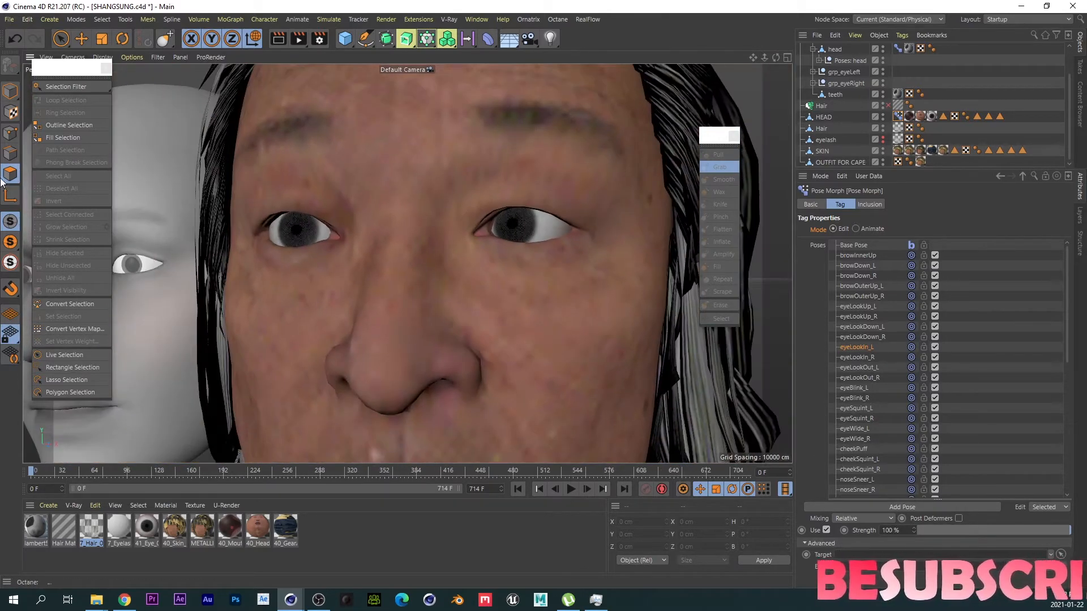
Step: Reselect the HEAD object together with its Pose Morph tag and activate Live Selection
click(823, 117)
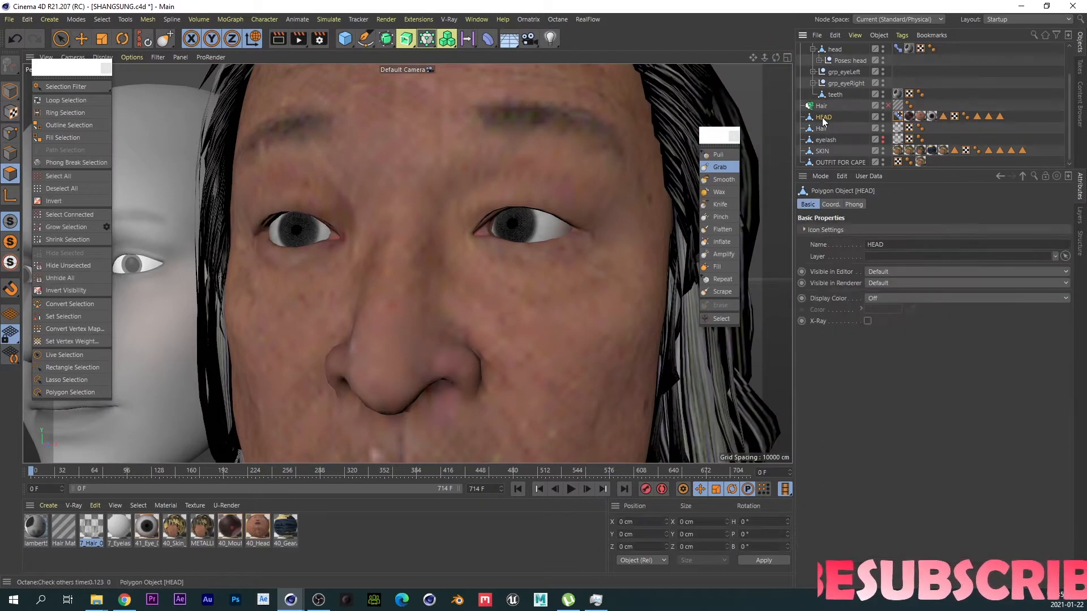
click(898, 117)
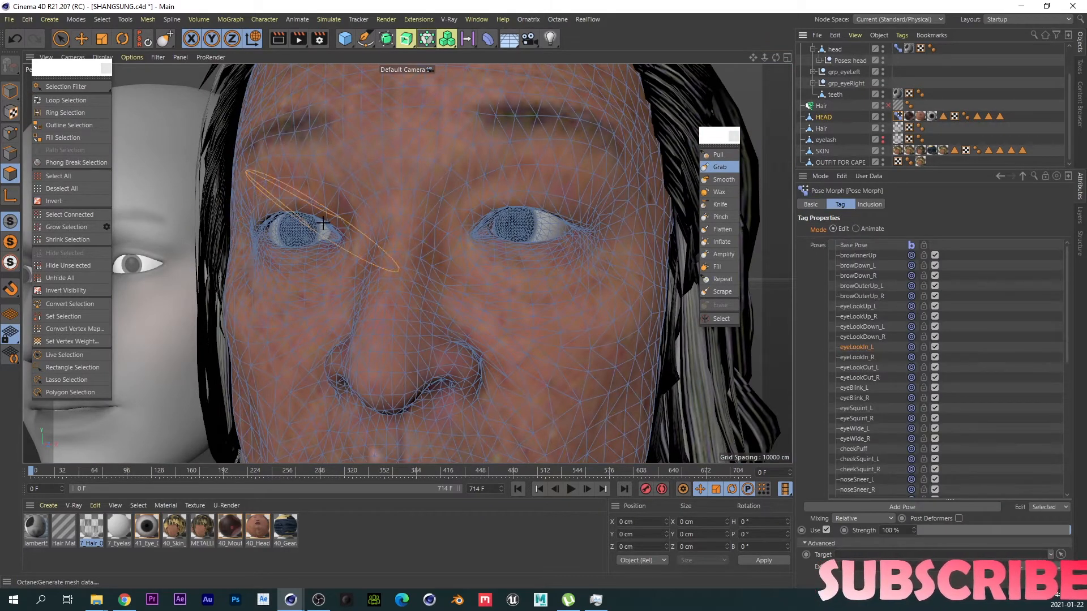
alt+drag(325, 221, 458, 262)
alt+middle_drag(339, 231, 397, 226)
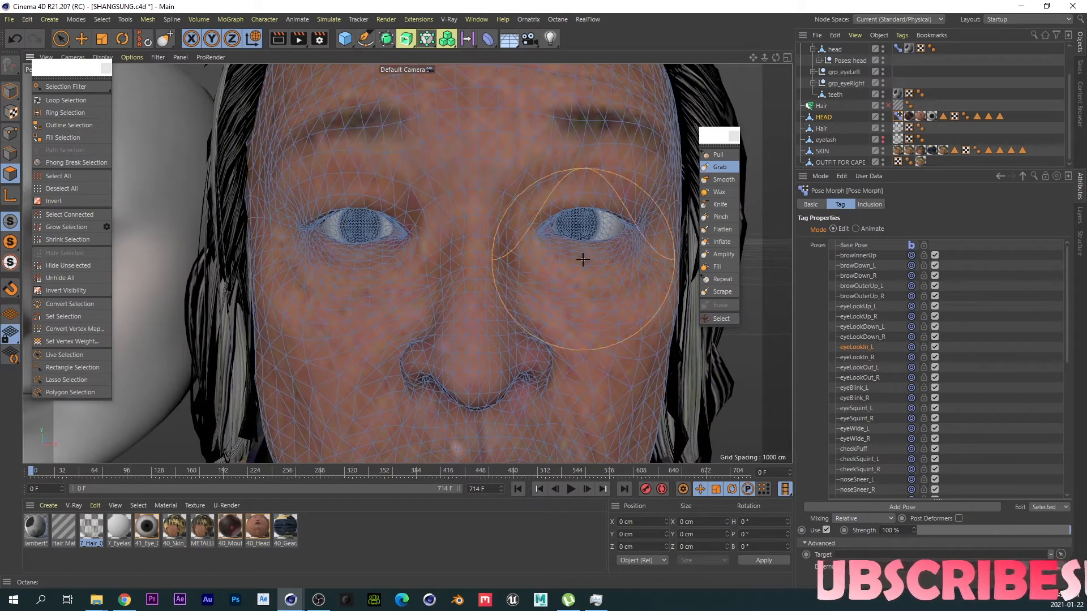
scroll(400, 238, up, 2)
key(space)
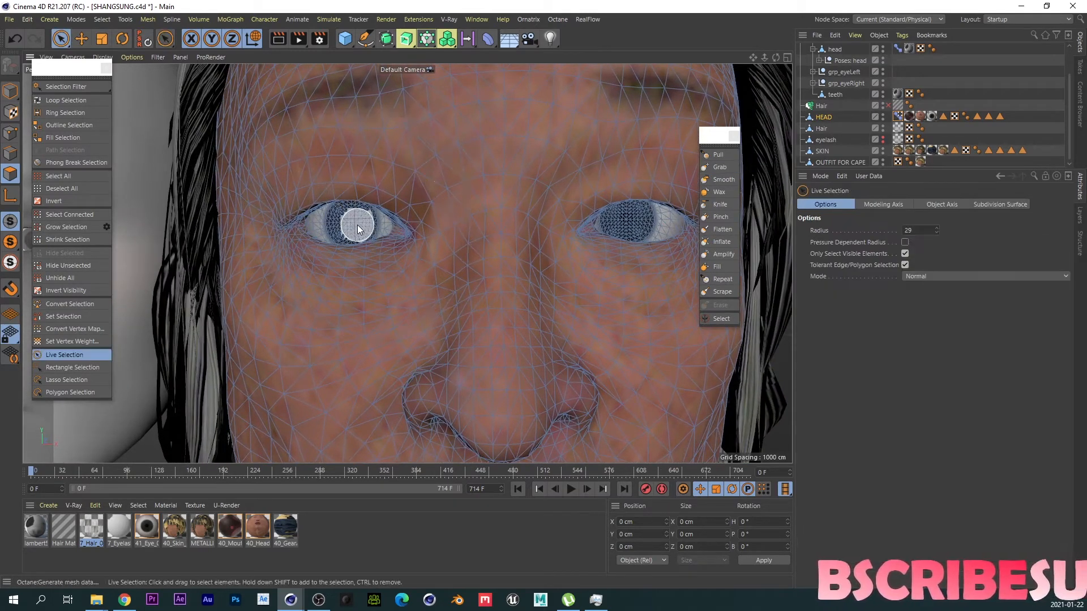
Step: Keep the eyeLookIn_L pose active for editing and select the whole right eyeball
click(895, 116)
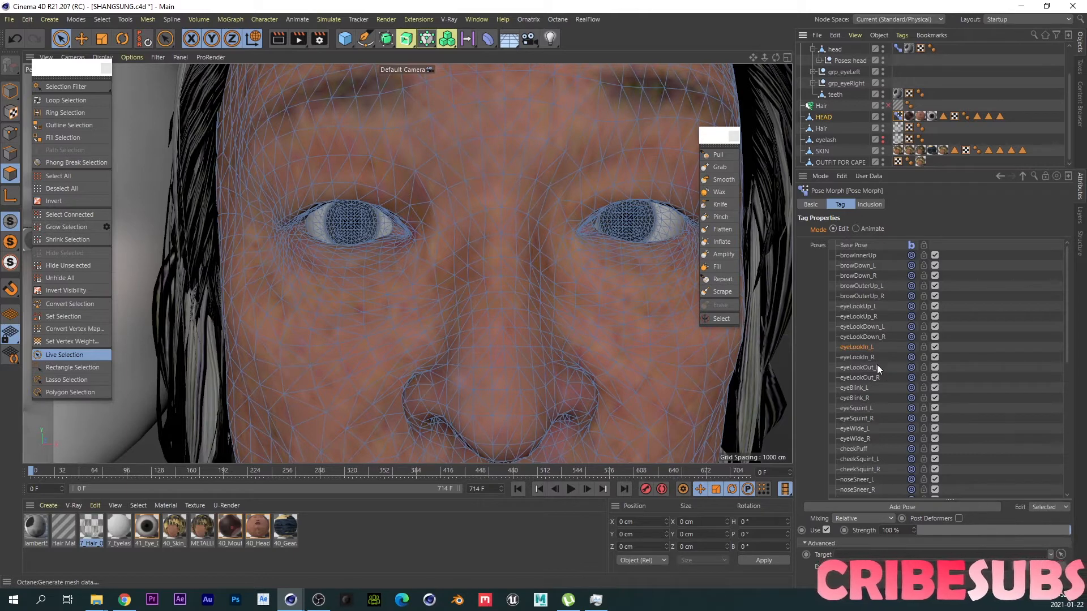
alt+drag(547, 331, 382, 322)
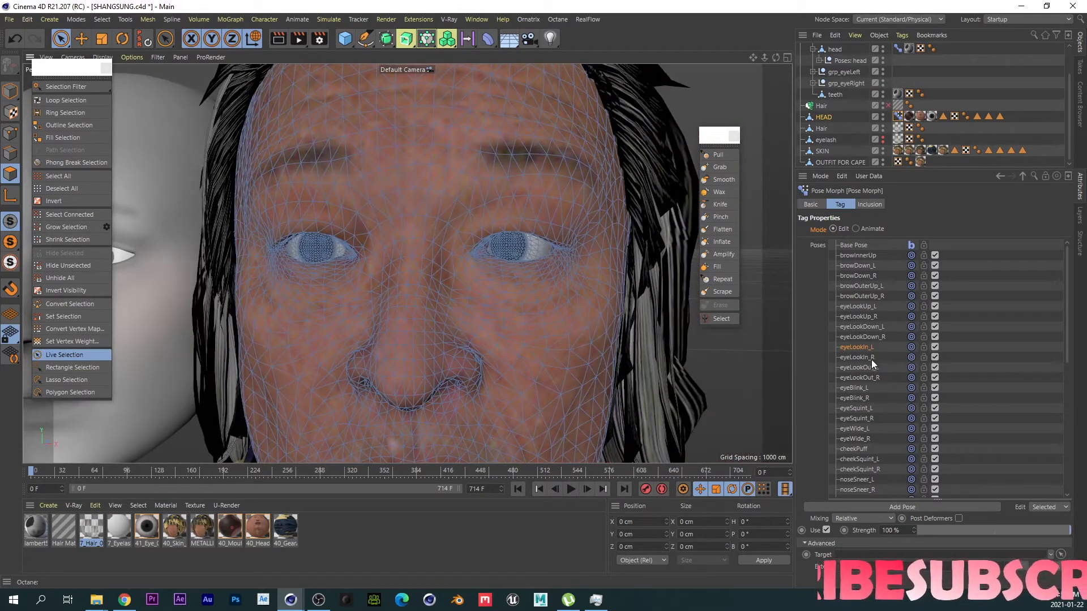
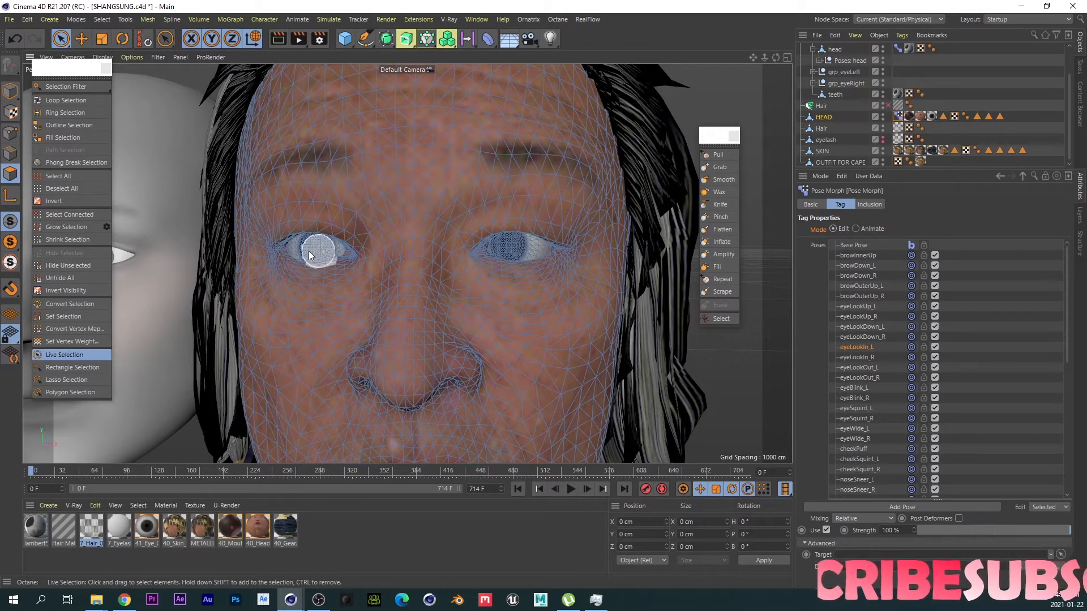
scroll(326, 247, up, 2)
alt+middle_drag(429, 266, 504, 273)
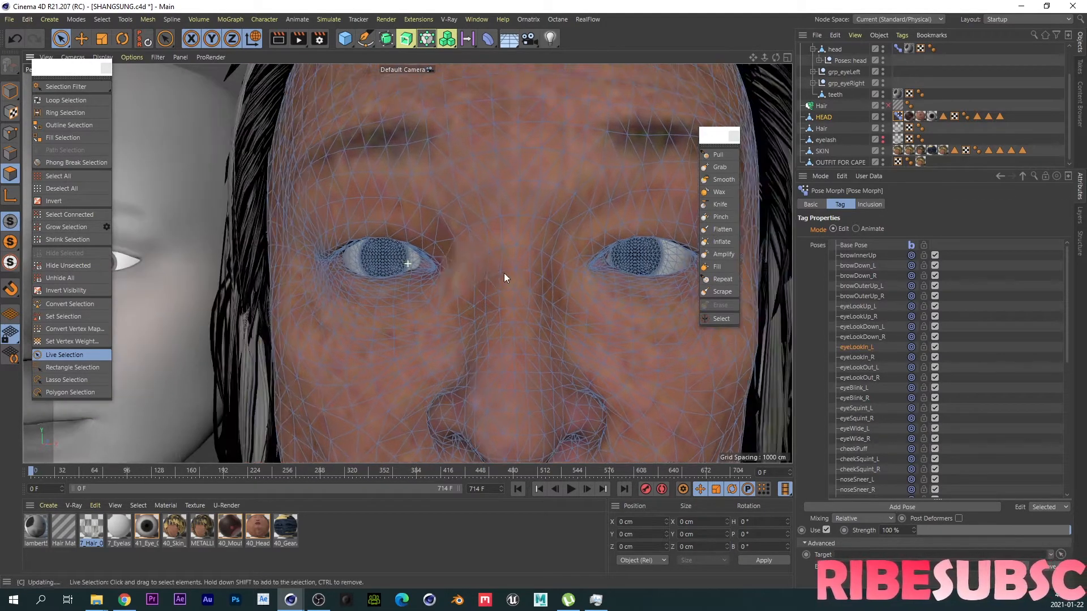
scroll(504, 266, up, 4)
double_click(361, 263)
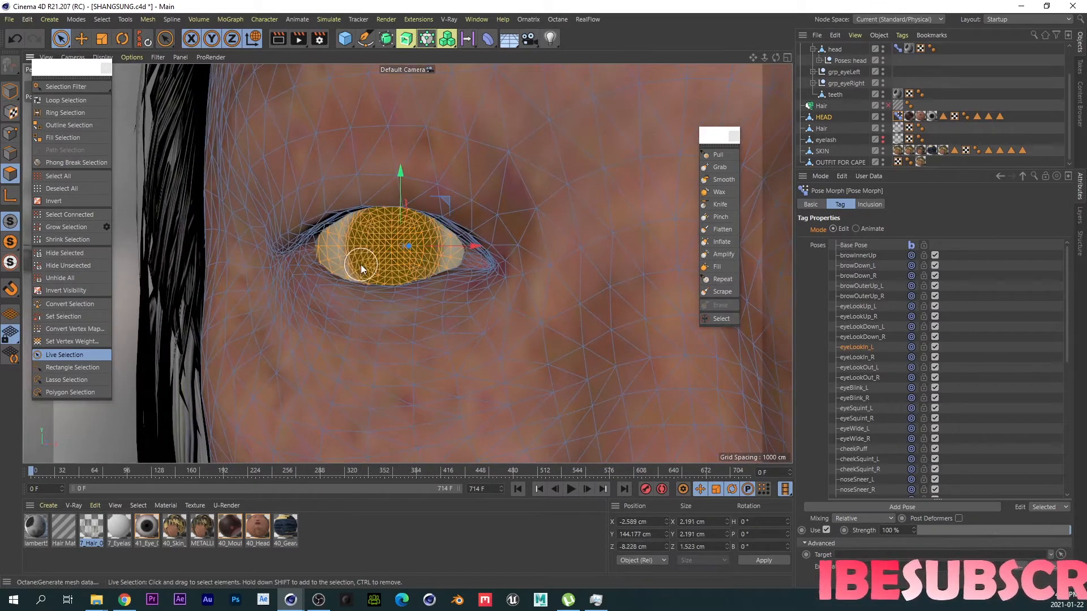
Step: Rotate the right eyeball outward to match the left eye's gaze, nudge it about 0.067 cm sideways, and deselect it with the Grab brush active
key(r)
drag(420, 247, 452, 248)
key(e)
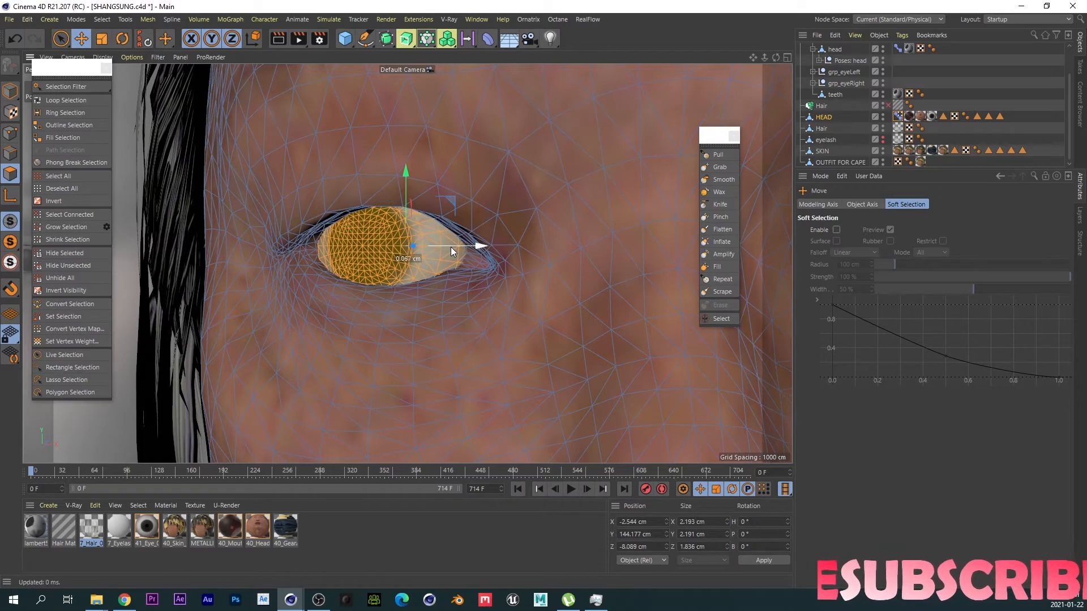
scroll(410, 324, down, 3)
scroll(374, 278, down, 3)
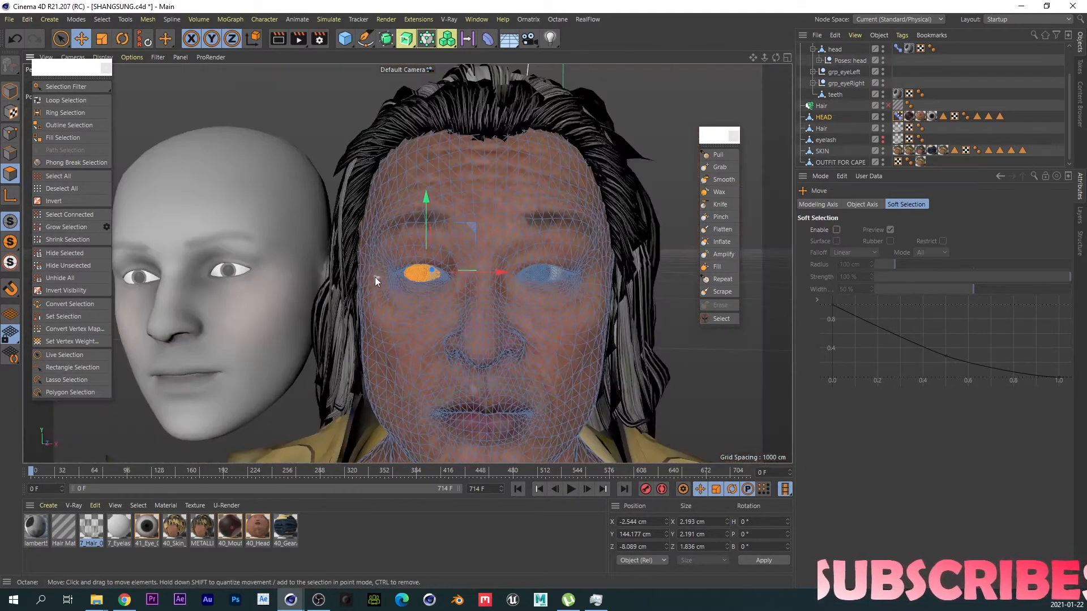
scroll(450, 304, up, 5)
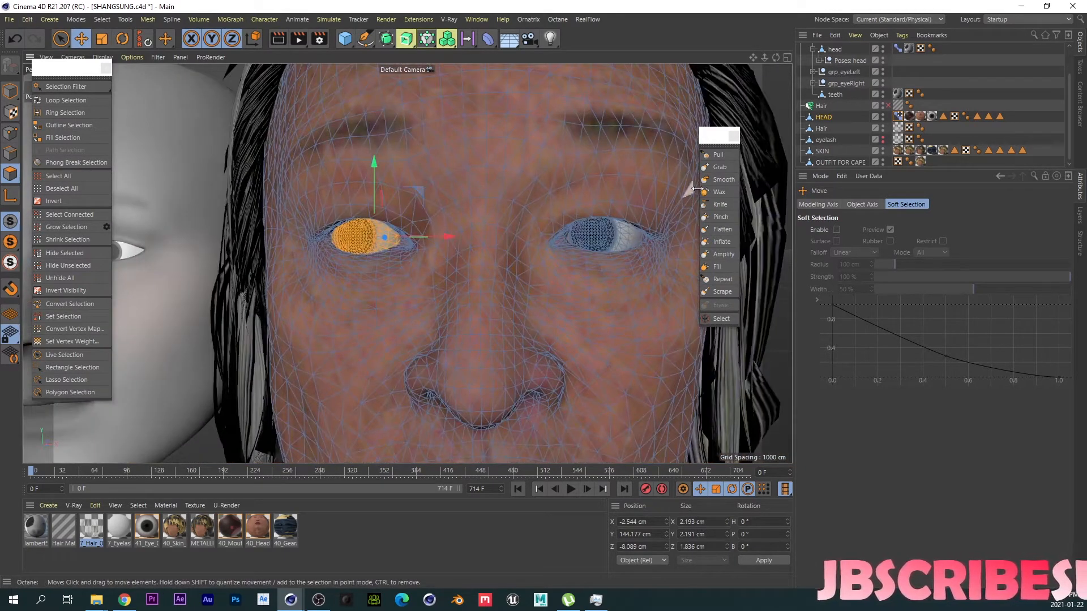
click(719, 168)
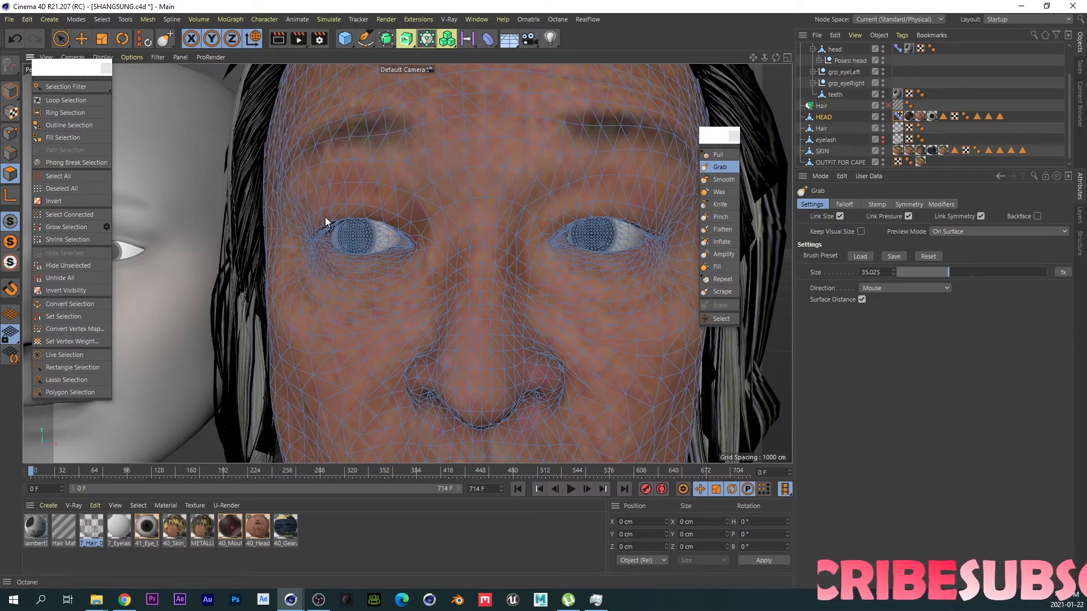
scroll(359, 280, down, 3)
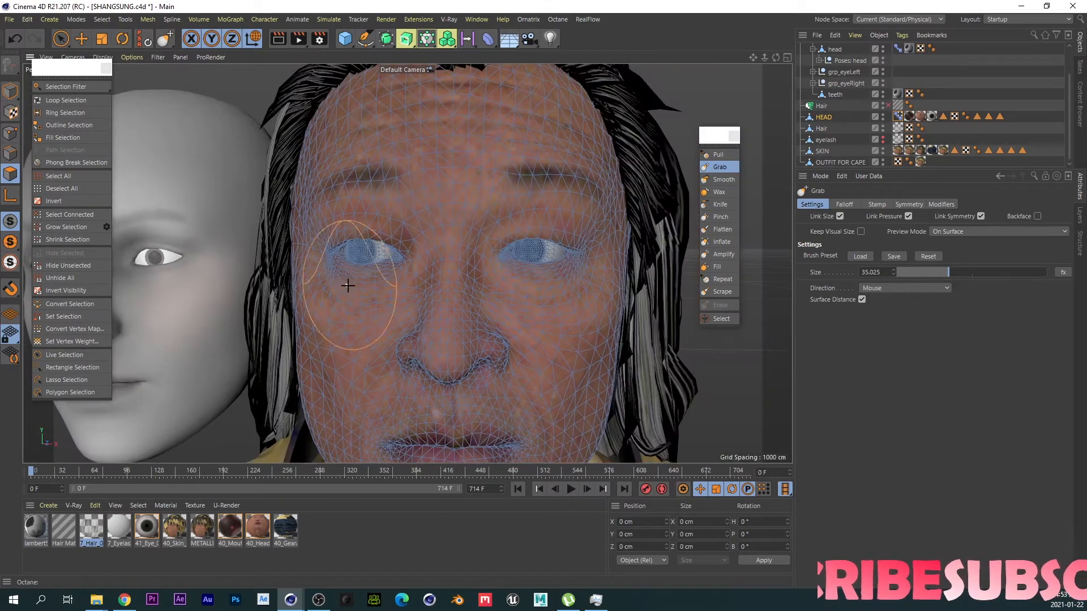
Step: Scrub the eyeLookIn_L pose strength, returning it to 100 %, and examine the gaze of both eyes in the Octane Live Viewer render
click(898, 116)
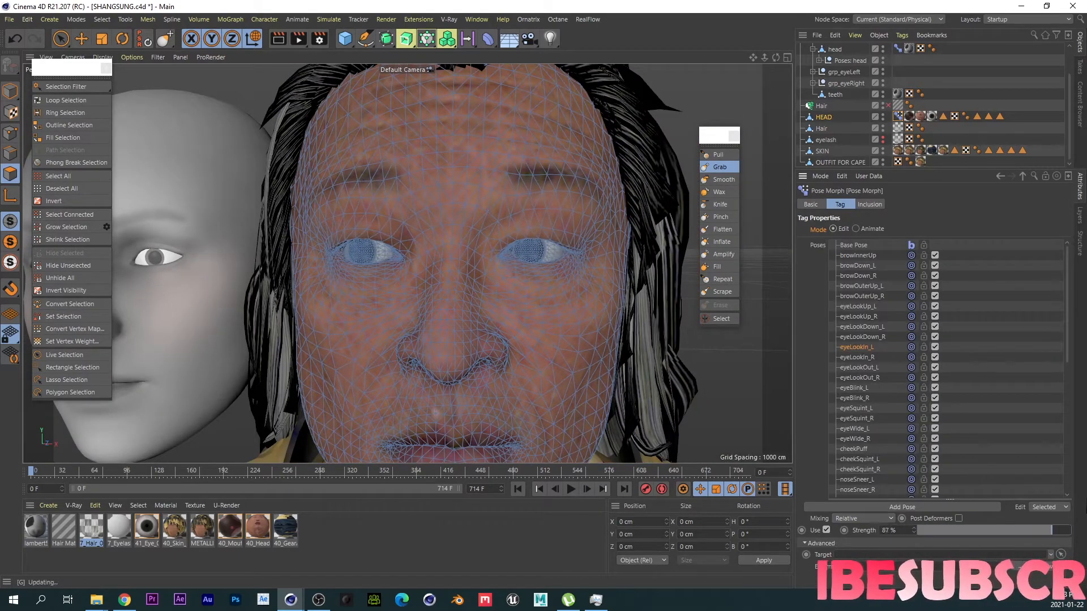
drag(1086, 152, 679, 1)
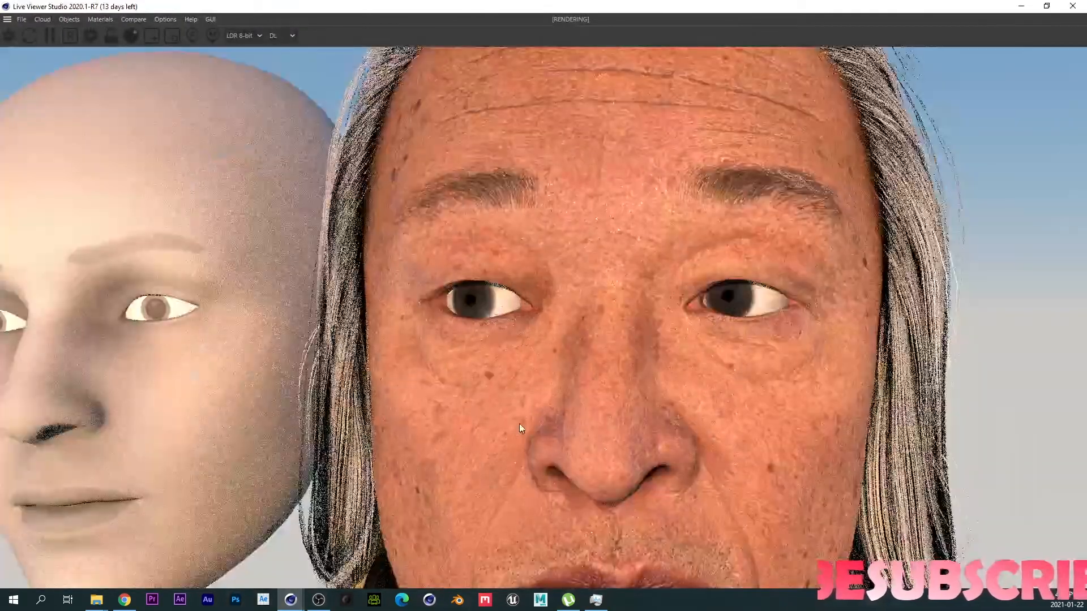
scroll(401, 419, down, 4)
middle_drag(476, 464, 477, 389)
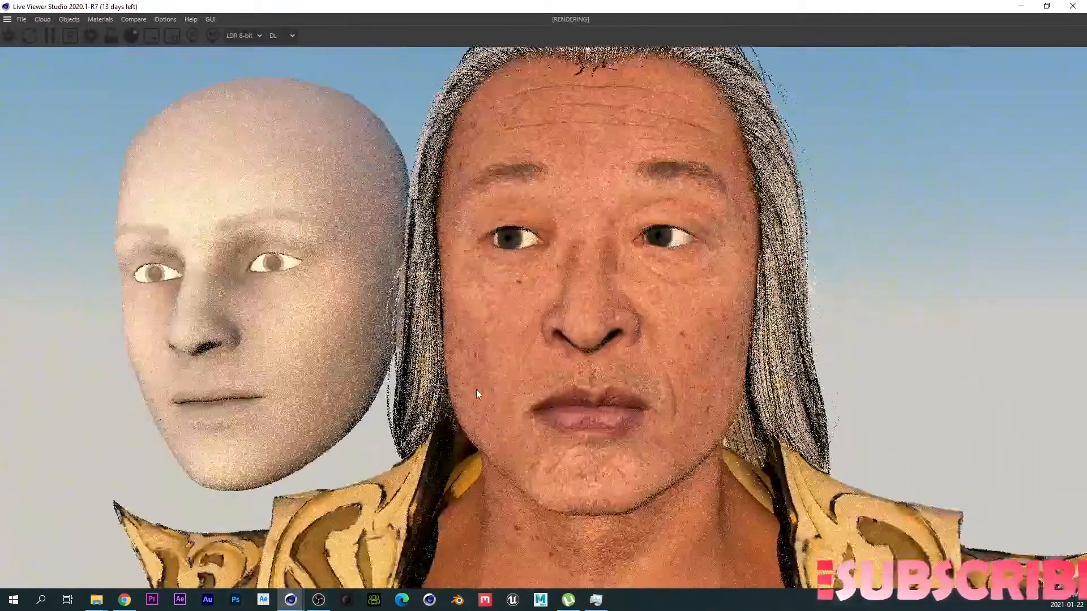
scroll(475, 391, down, 1)
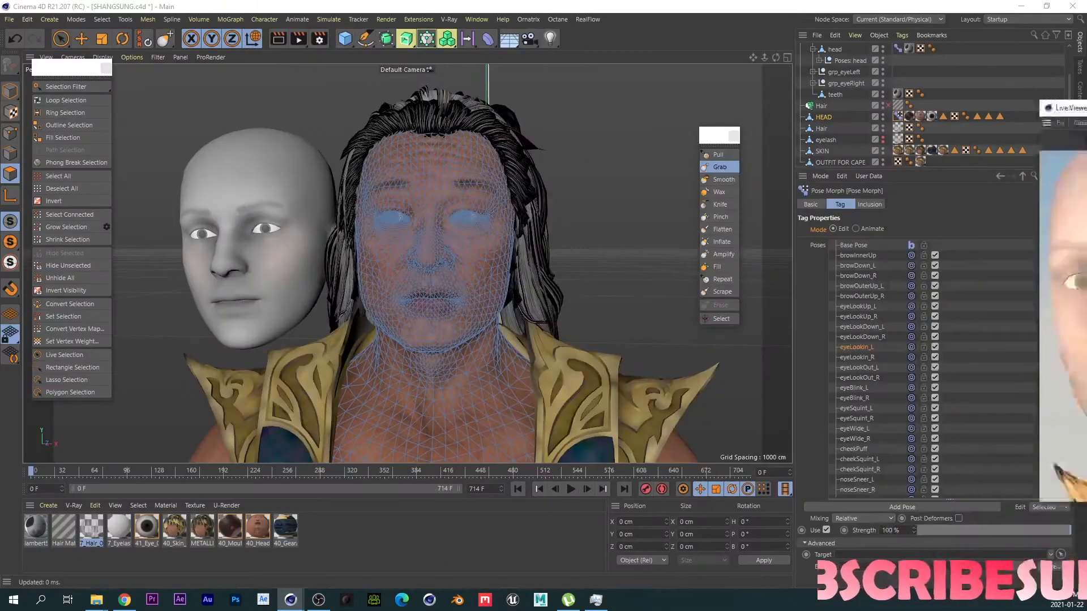
Step: Try to copy the eyeLookIn_L pose into eyeLookIn_R and mirror it with Flip X
scroll(442, 242, up, 3)
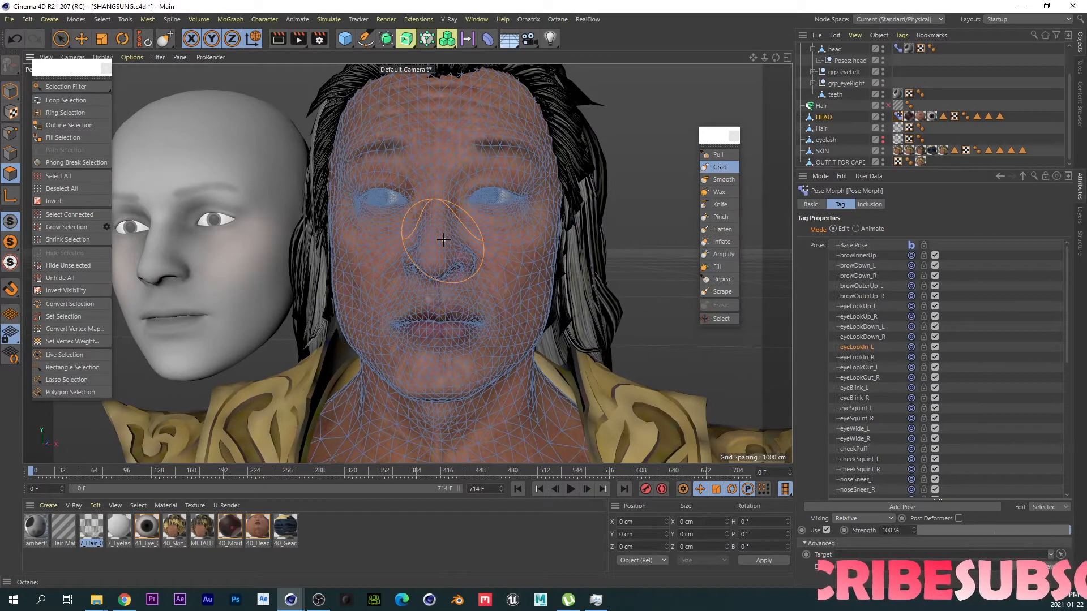
scroll(443, 240, up, 1)
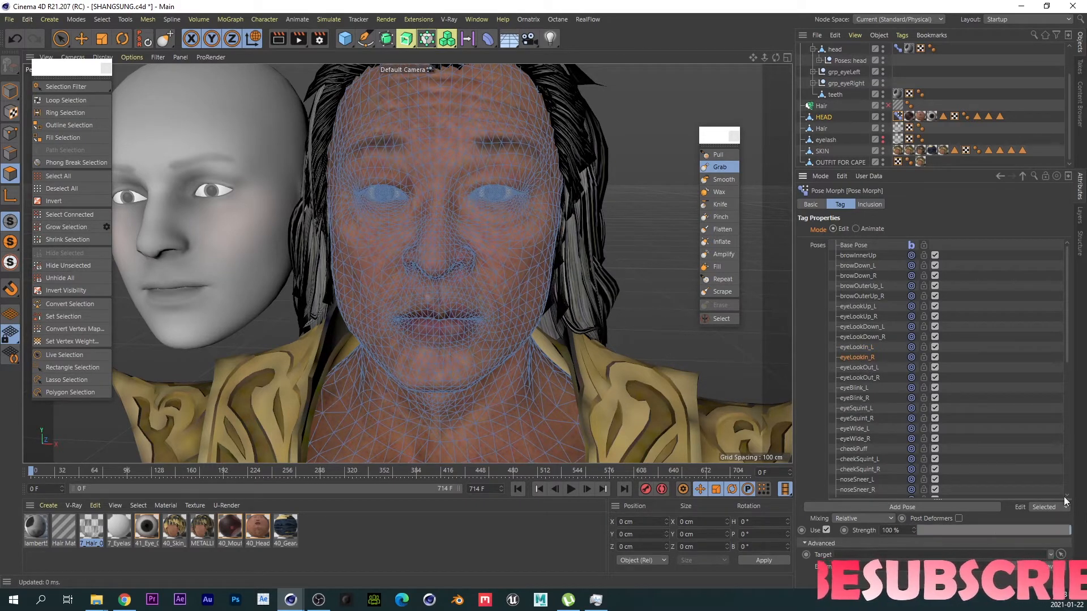
click(862, 348)
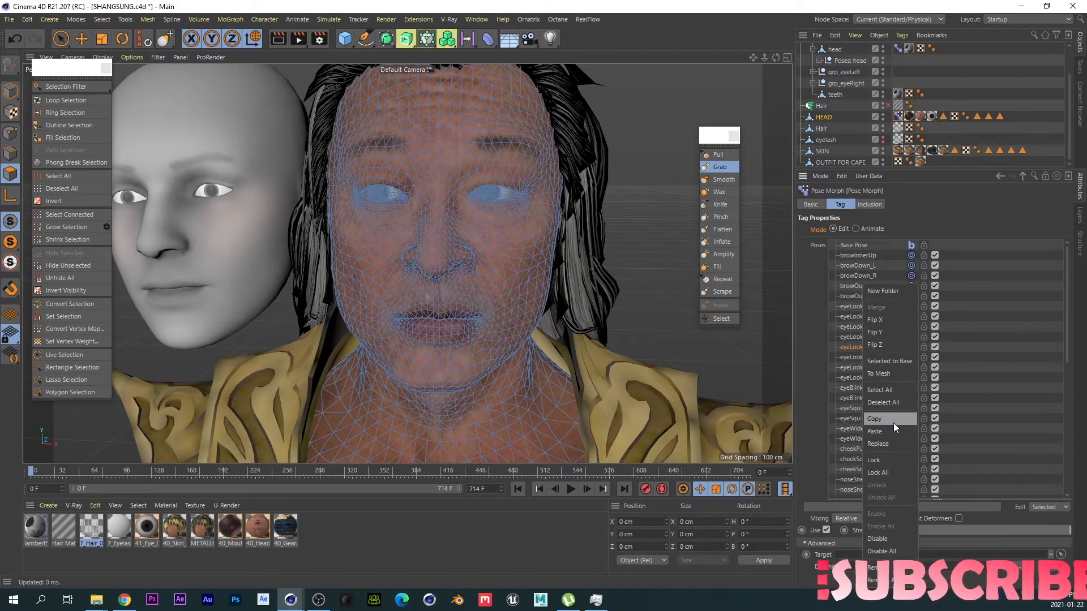
right_click(860, 358)
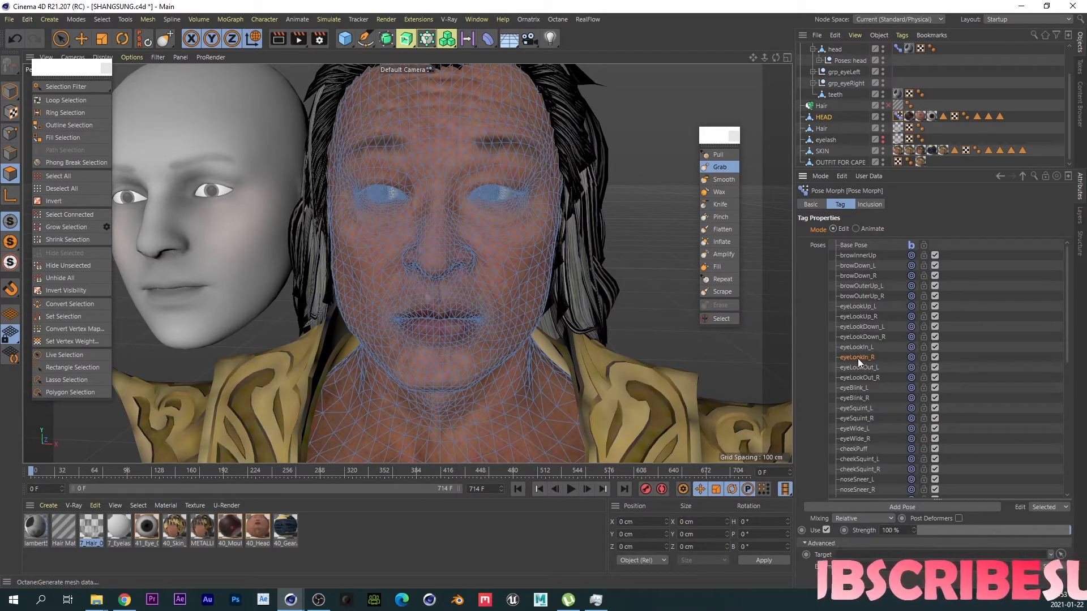
right_click(857, 358)
click(871, 318)
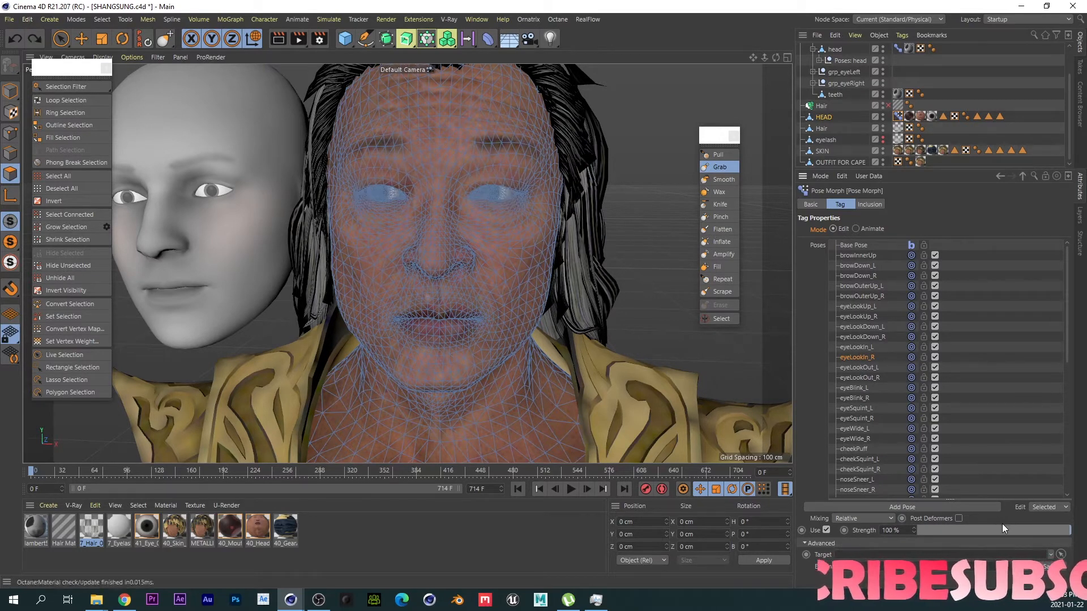
Step: Set the eyeLookIn_R pose strength to 100 %, then select the whole left eyeball for rotation
drag(1015, 524, 1076, 522)
alt+right_drag(463, 198, 497, 223)
alt+middle_drag(497, 223, 484, 238)
key(9)
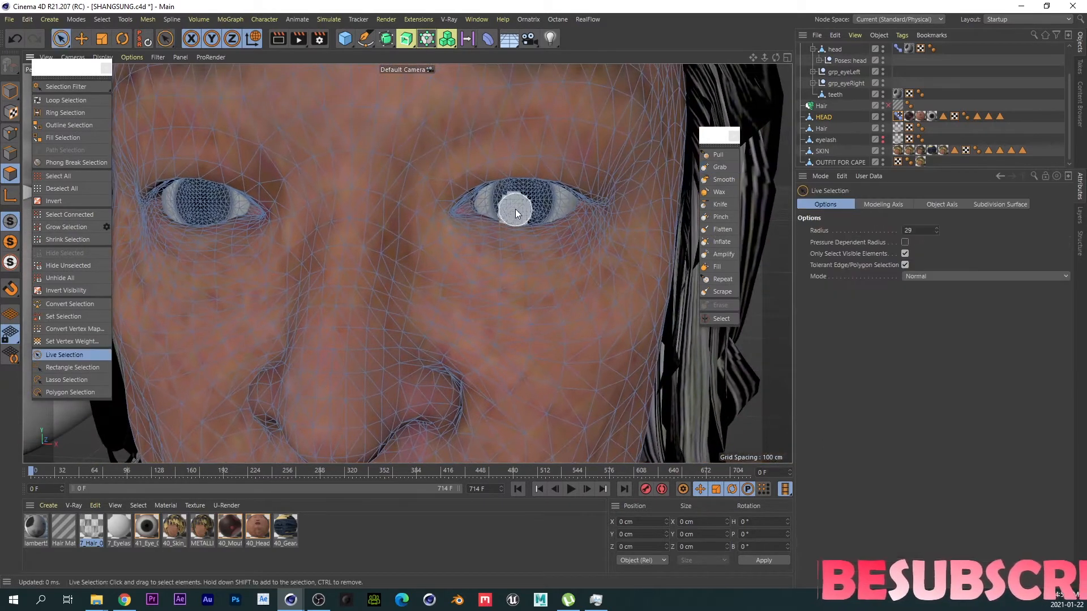
click(519, 204)
key(u)
key(w)
key(e)
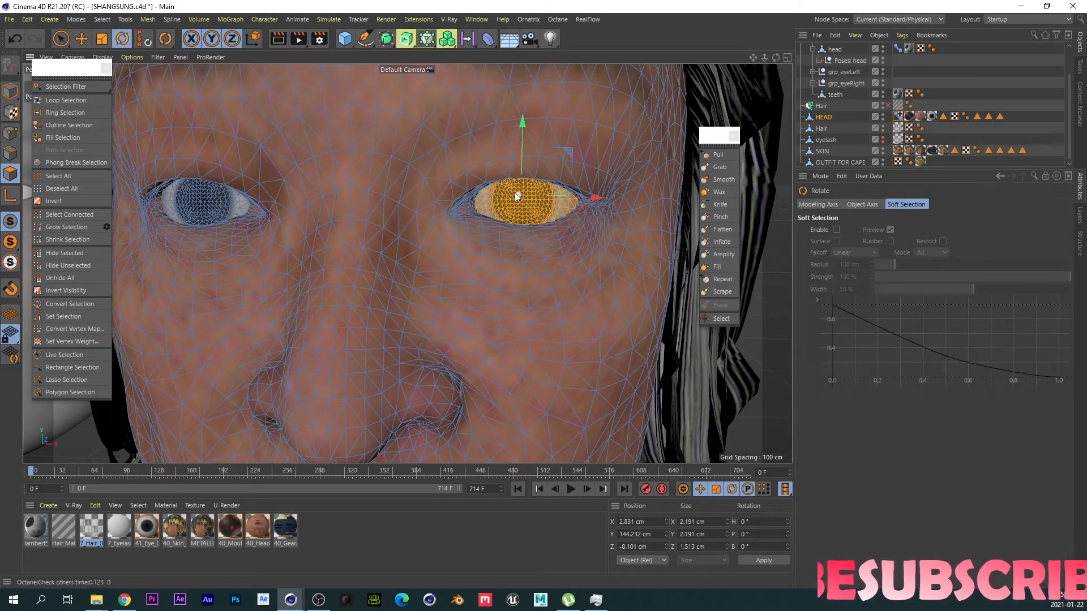
Step: Rotate the selected left eyeball outward by about 23.6° in the eyeLookIn_R pose
key(r)
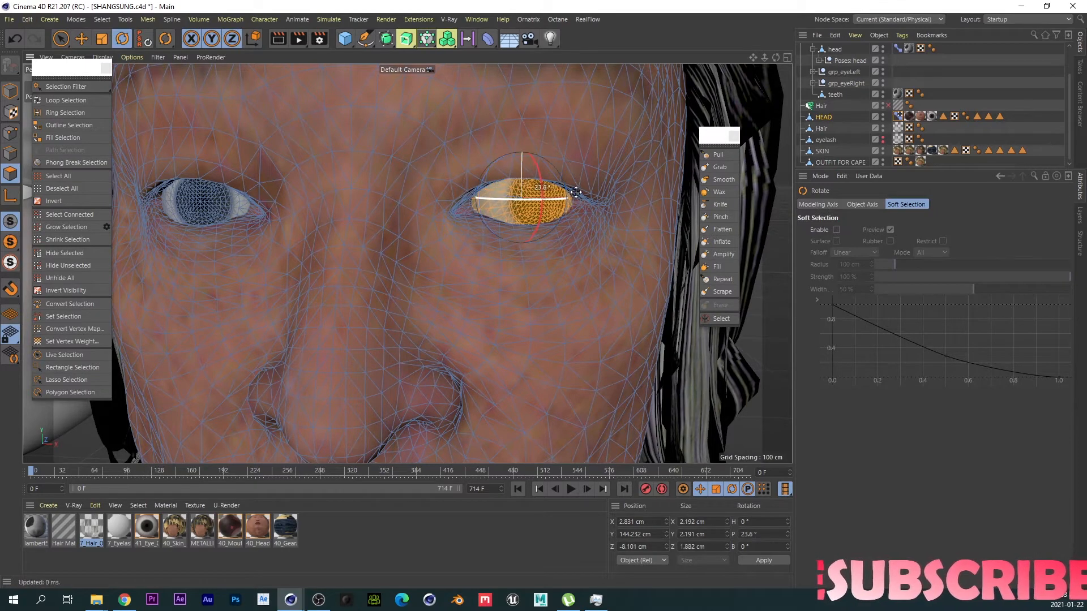
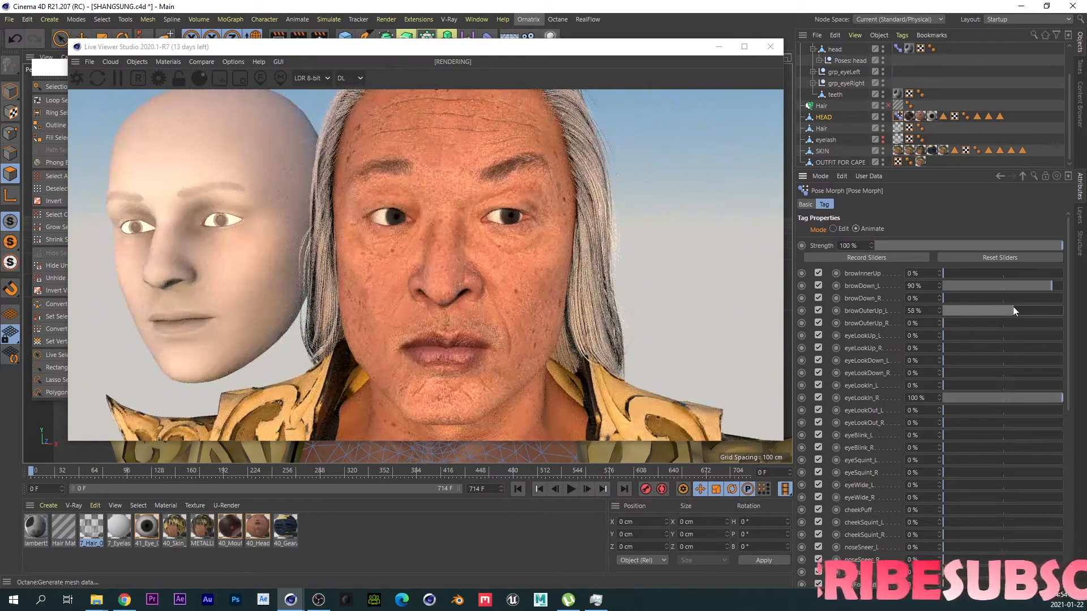
Step: Test browInnerUp at 100 % and eyeLookIn_R at 64 %, with browOuterUp_L and browDown_L at 0 %, in the Live Viewer render
drag(1009, 309, 969, 312)
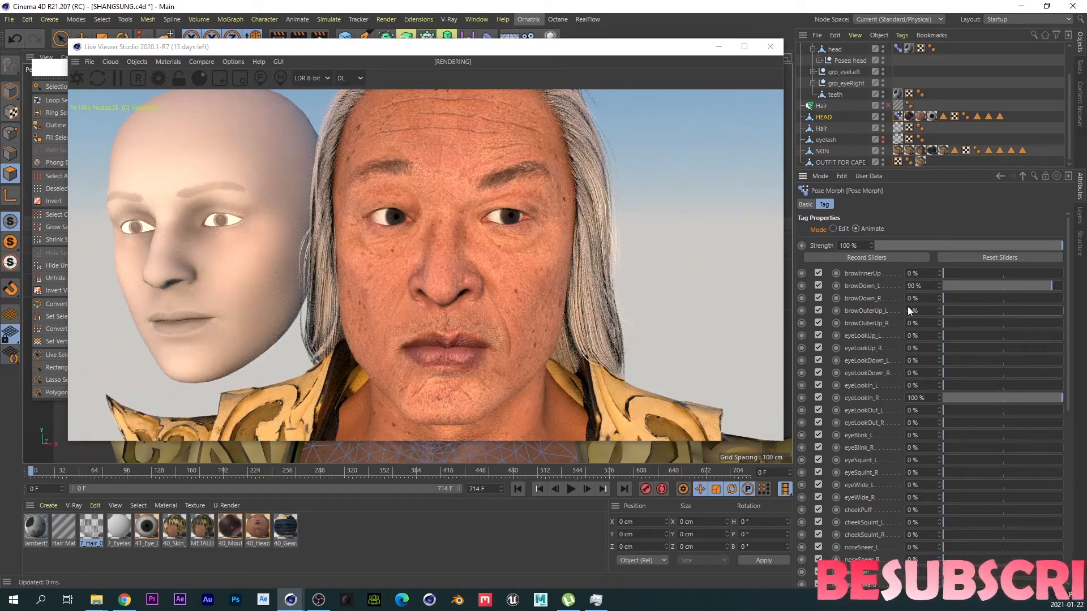
drag(958, 272, 868, 286)
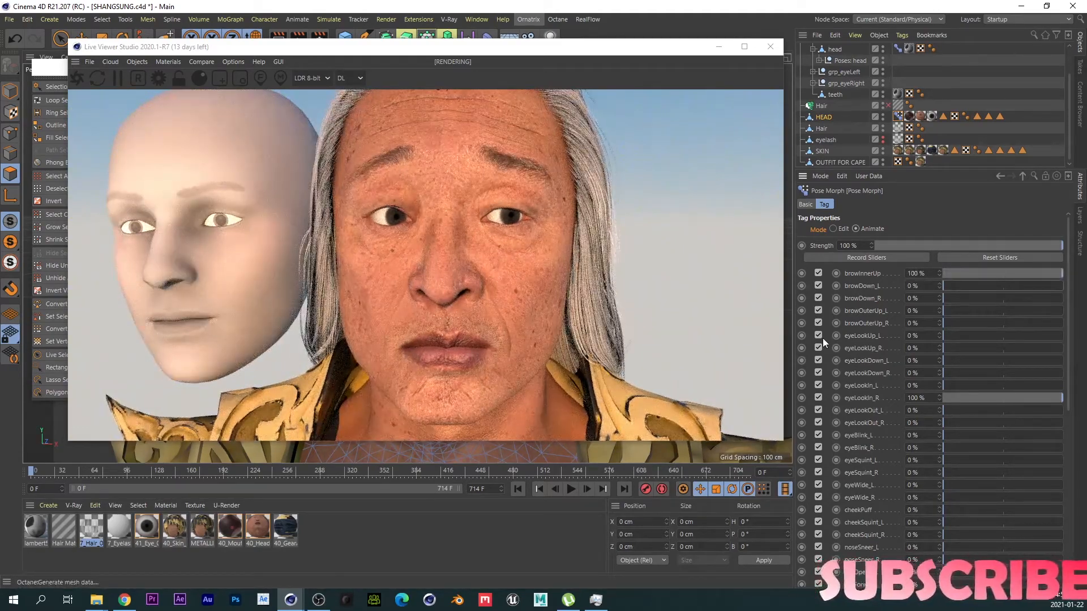
mouse_move(1027, 393)
mouse_down()
mouse_move(991, 399)
mouse_move(1020, 388)
mouse_up()
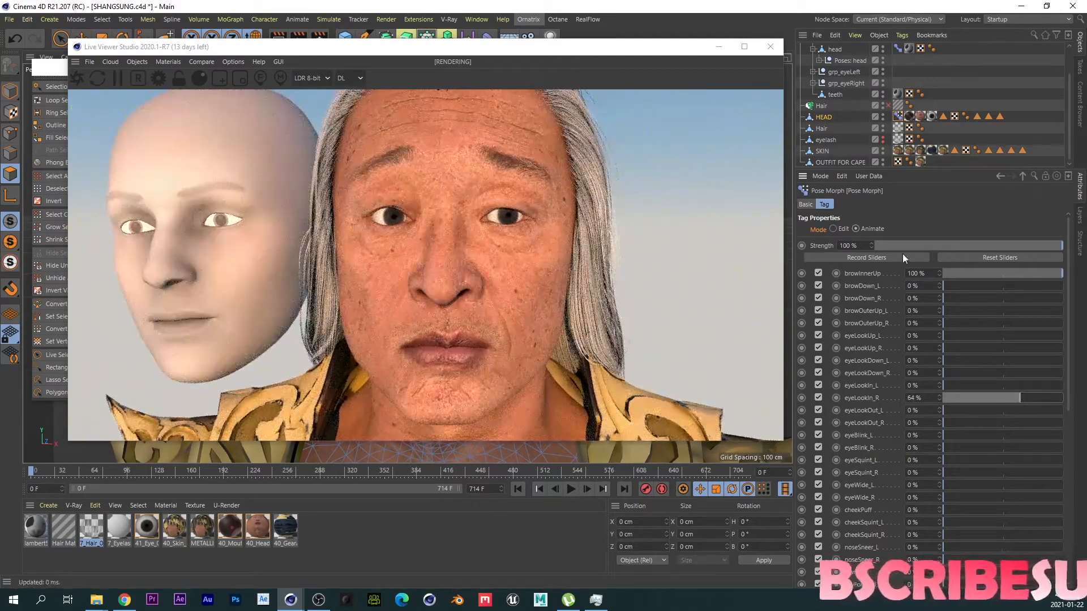
Step: Switch the Pose Morph tag between Edit and Animate modes and scrub the eyeLookIn_R strength to check the gaze in the viewport
click(840, 228)
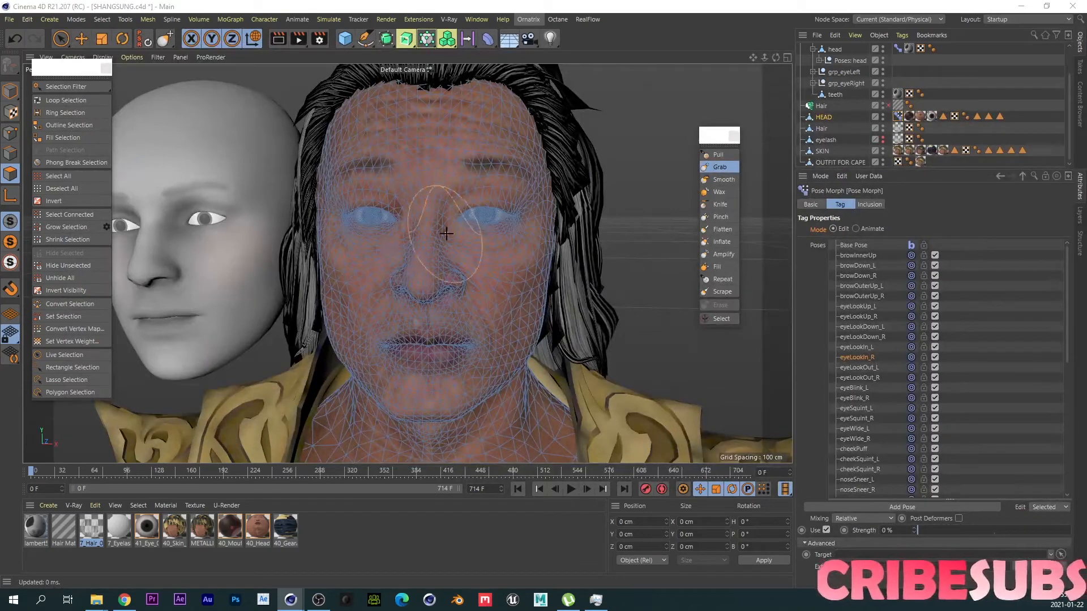
click(856, 229)
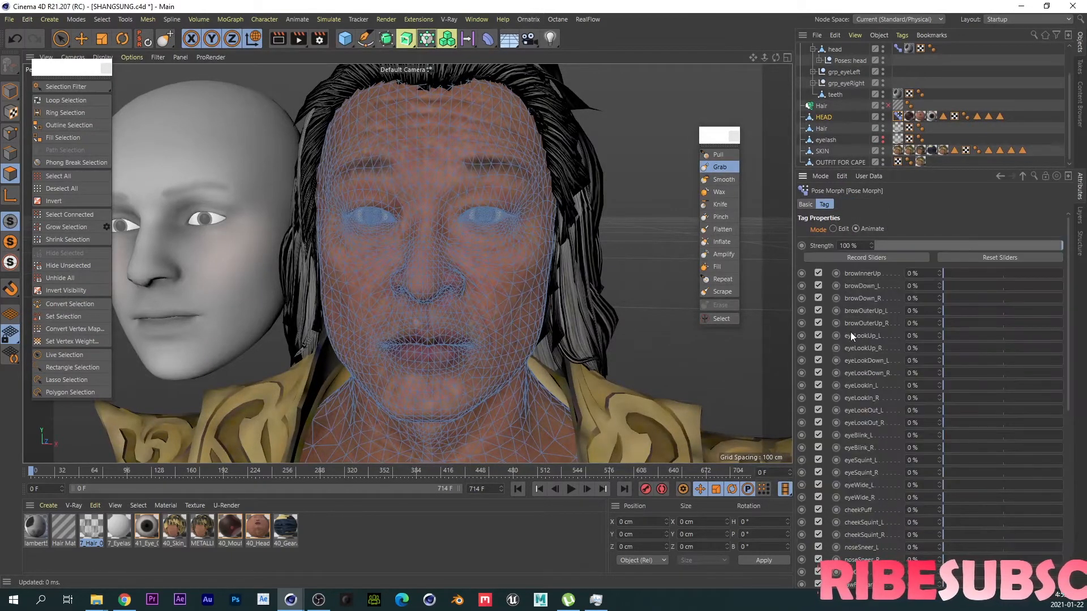
click(833, 229)
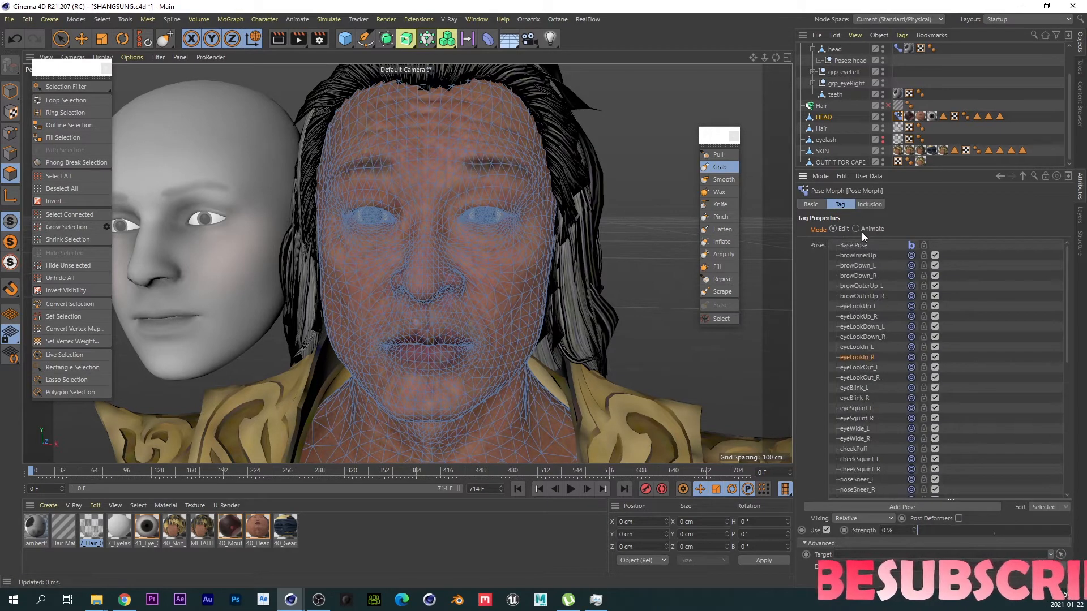
click(856, 228)
drag(944, 398, 979, 398)
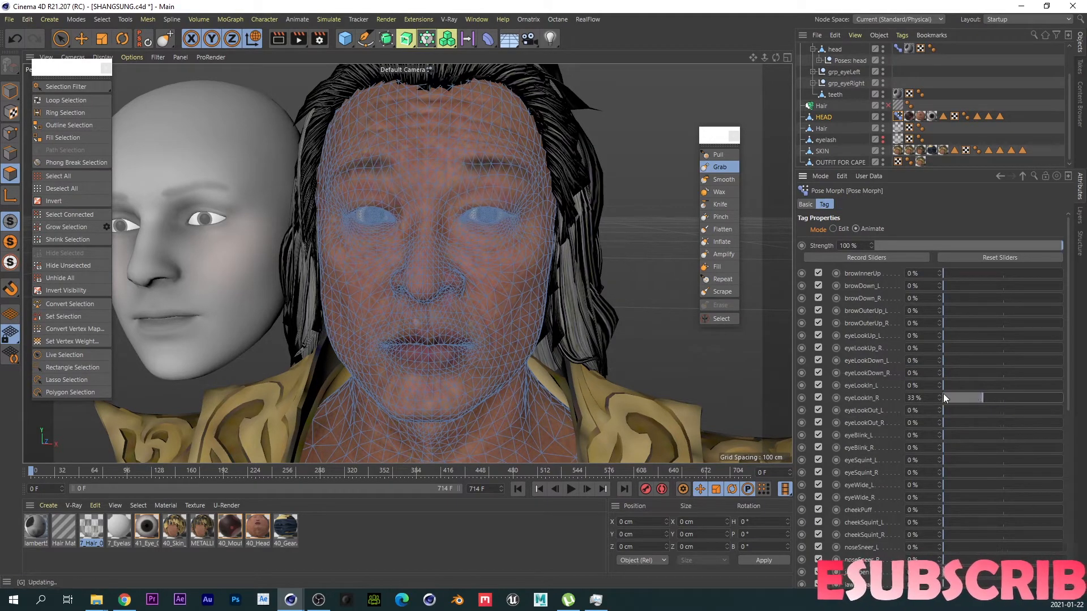
Step: Edit the eyeBlink_L pose at 100 % strength and pull the left upper eyelid down over the eye with the Grab brush
click(833, 229)
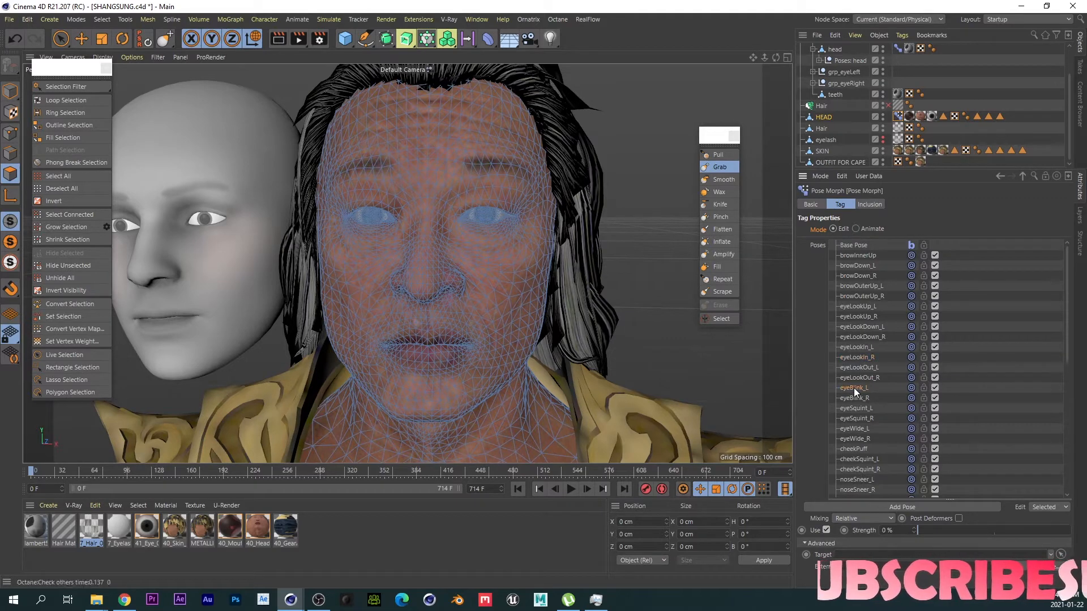
scroll(473, 182, up, 5)
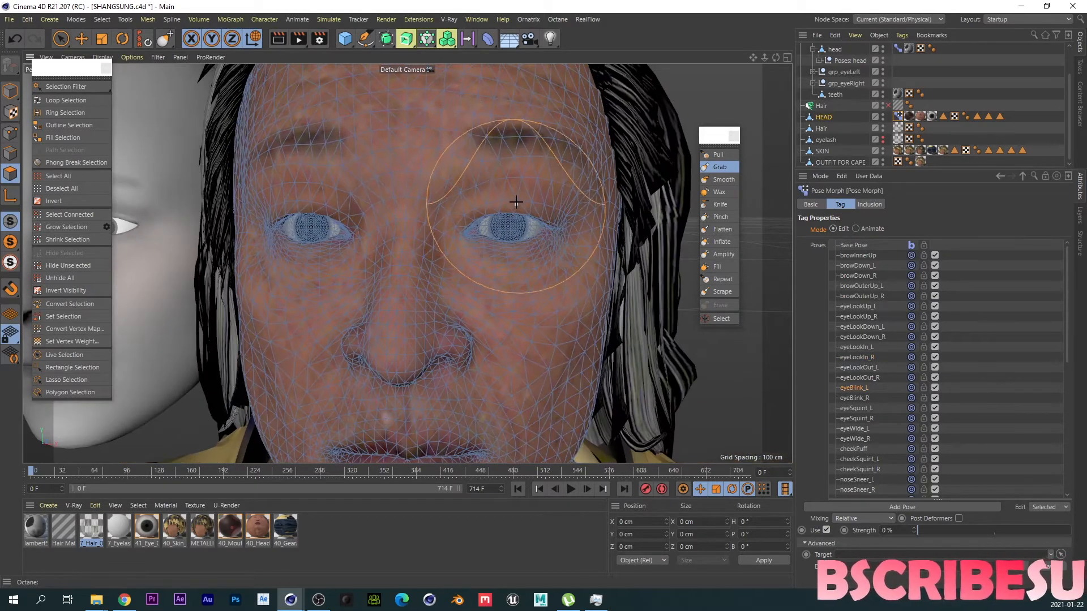
alt+drag(516, 202, 501, 203)
alt+right_drag(513, 203, 537, 200)
drag(517, 207, 515, 229)
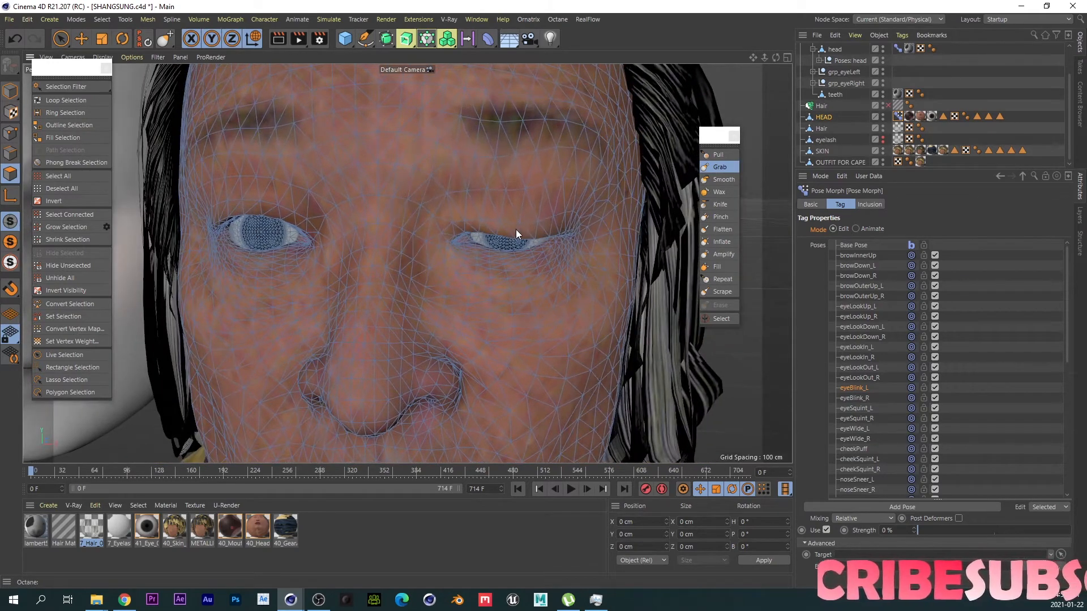
key(ctrl+z)
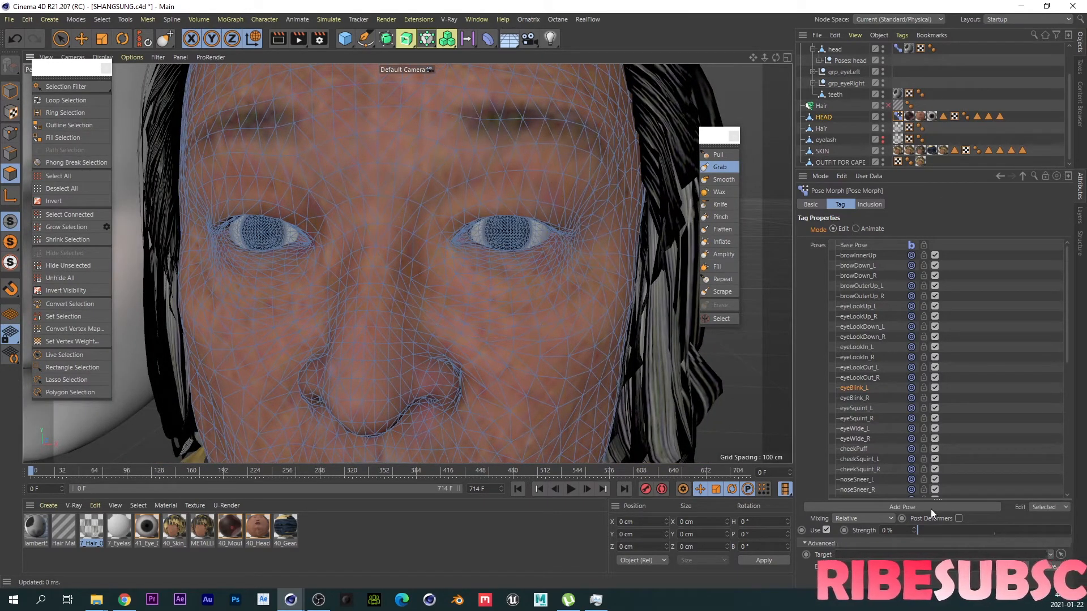
drag(957, 530, 1070, 531)
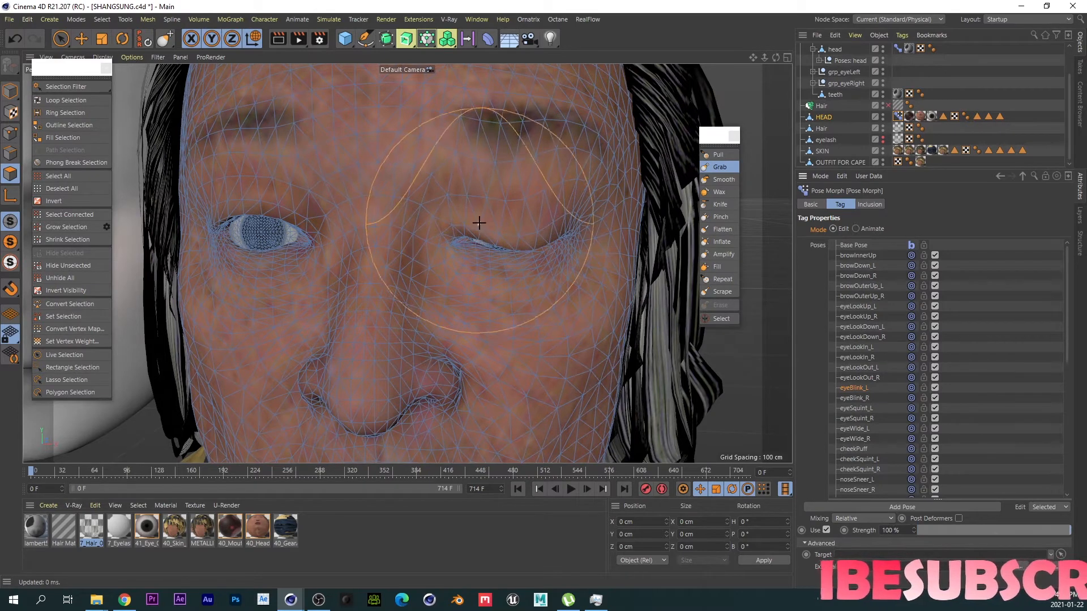
Step: Close the gap at the left eye's inner corner with the Grab brush, and check the blink by scrubbing its strength back to 100 %
alt+right_drag(480, 226, 511, 227)
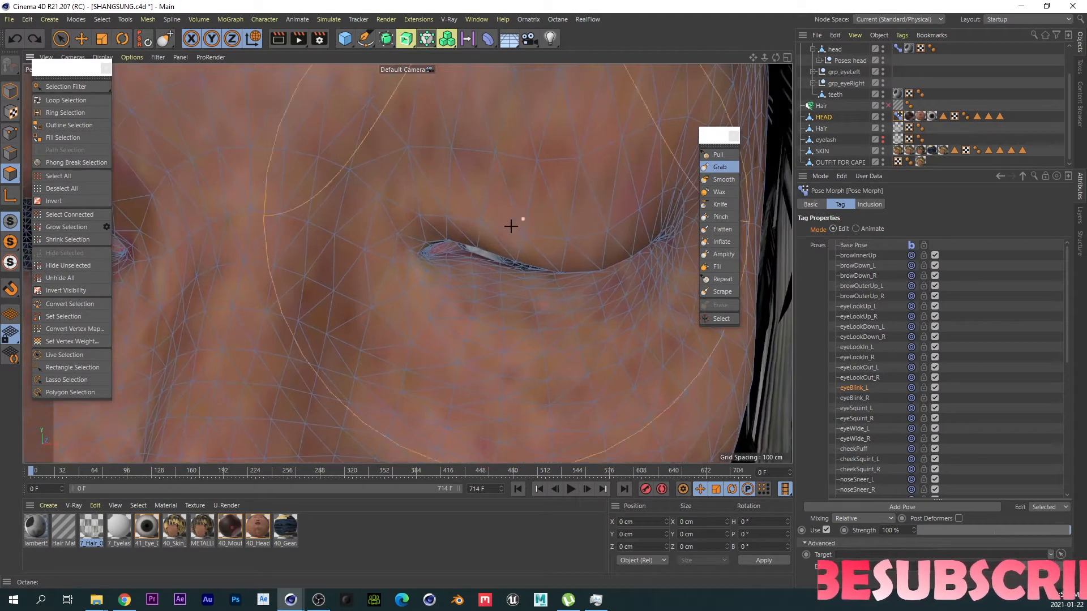
mouse_move(469, 235)
mouse_down()
mouse_move(467, 246)
mouse_move(488, 249)
mouse_up()
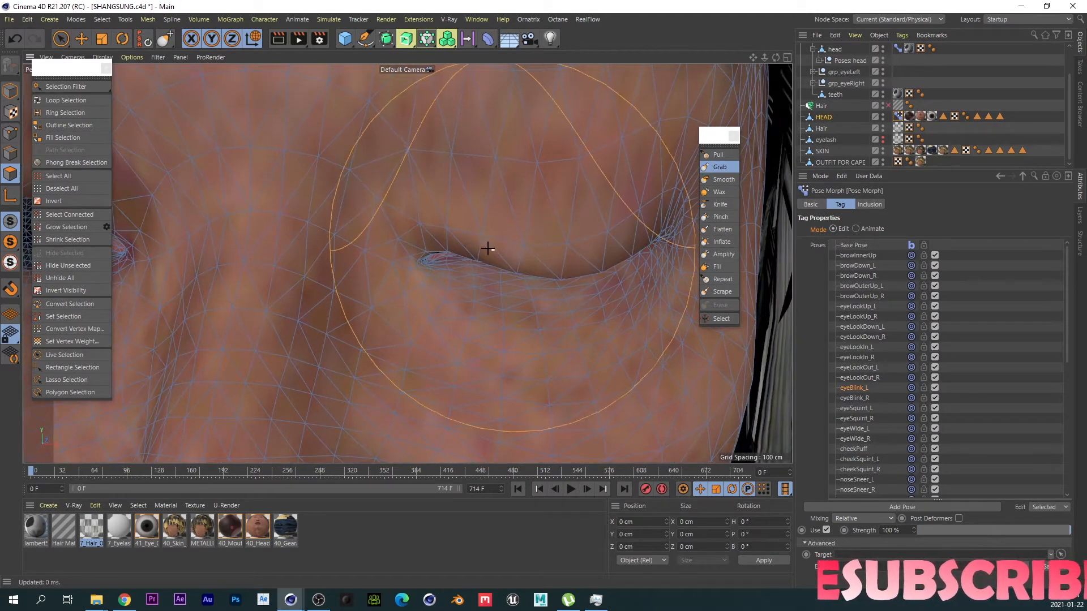
alt+right_drag(442, 251, 432, 218)
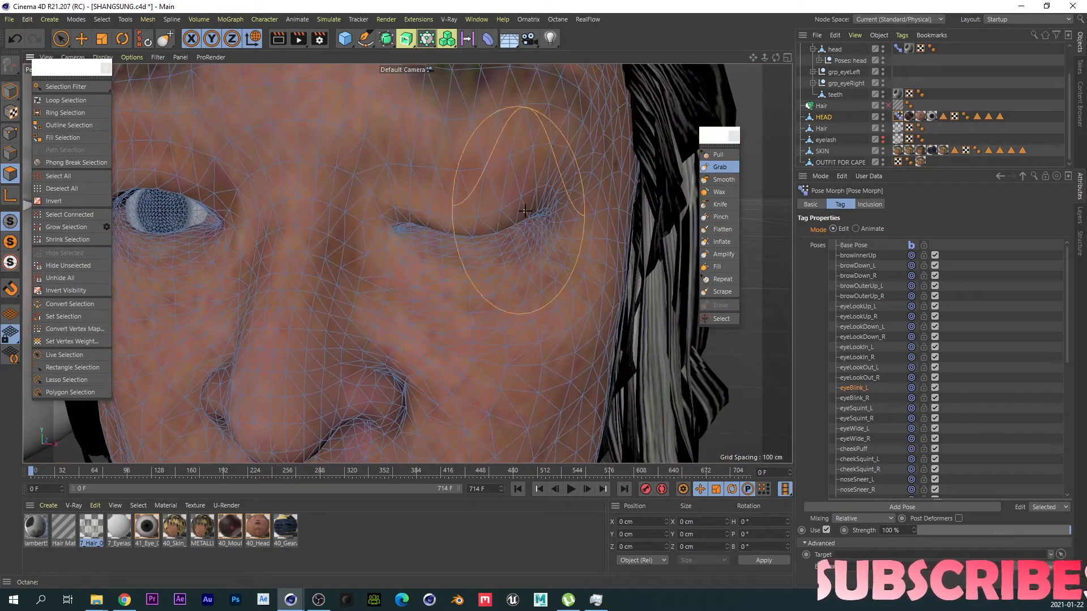
alt+right_drag(525, 211, 512, 183)
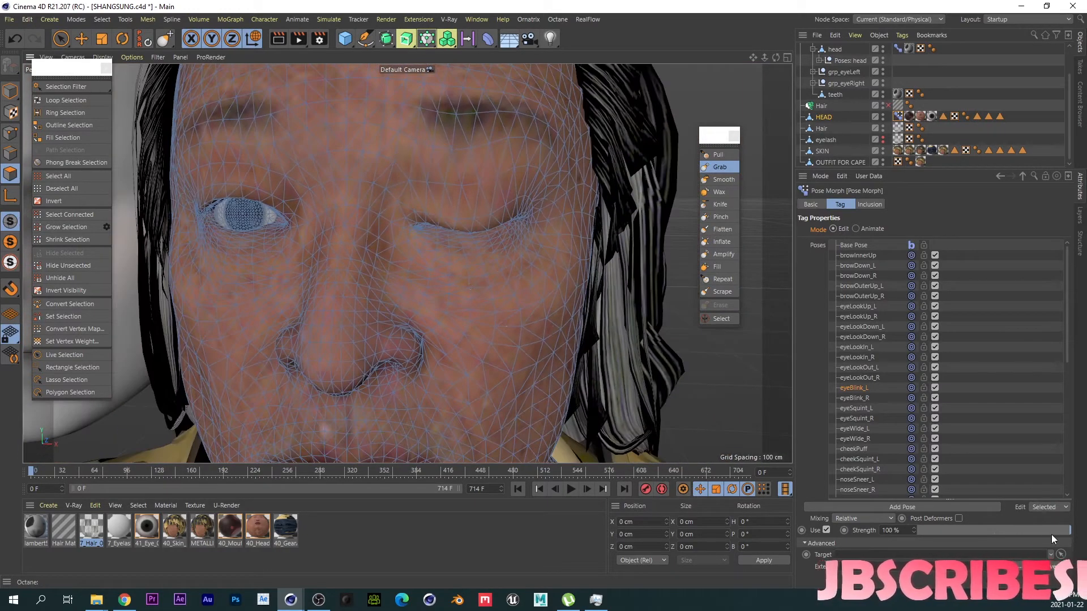
drag(1051, 534, 1084, 509)
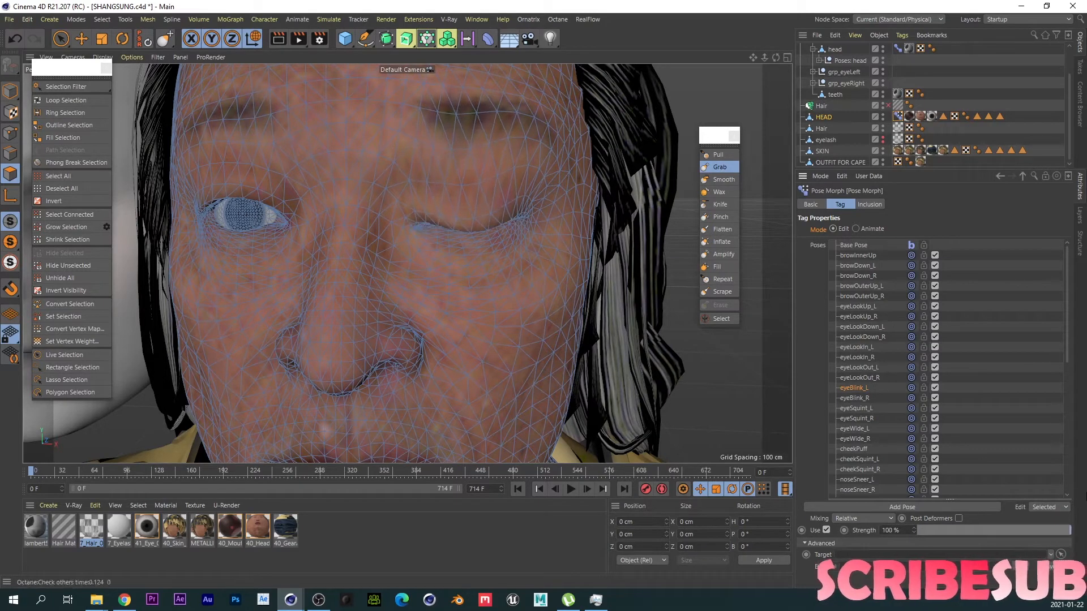
Step: Nudge the middle of the closed left upper eyelid slightly upward with the Grab brush
scroll(558, 213, up, 8)
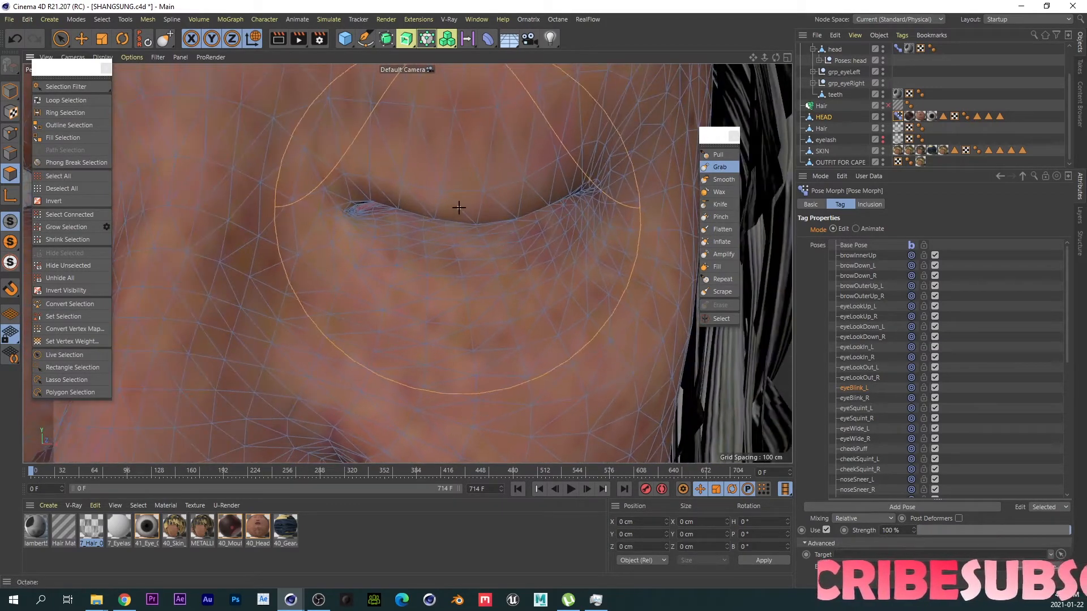
mouse_move(459, 207)
mouse_down()
mouse_move(497, 201)
mouse_move(449, 200)
mouse_up()
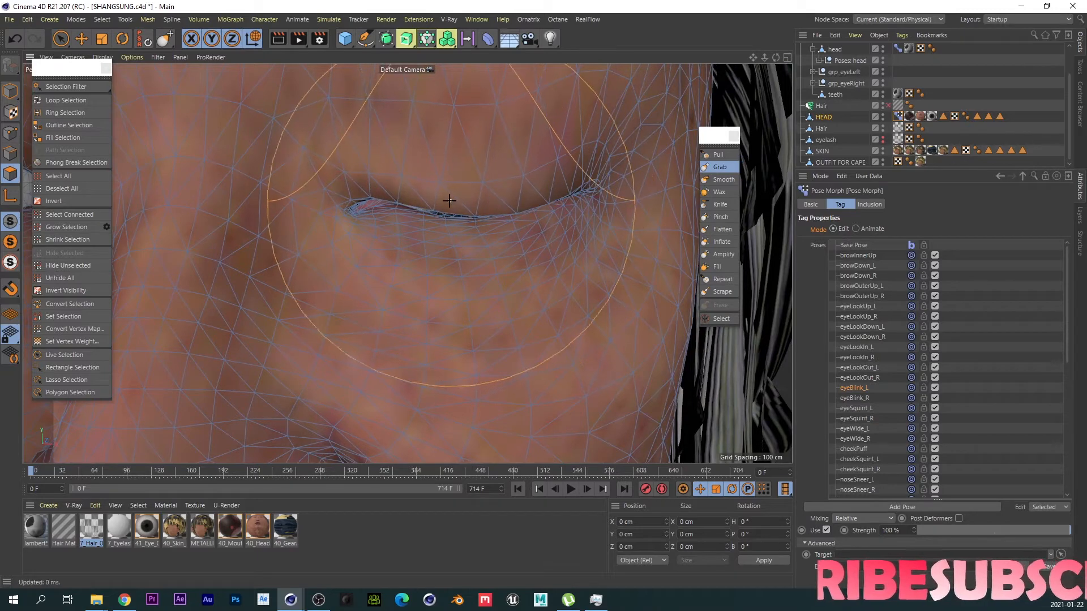
scroll(468, 230, down, 6)
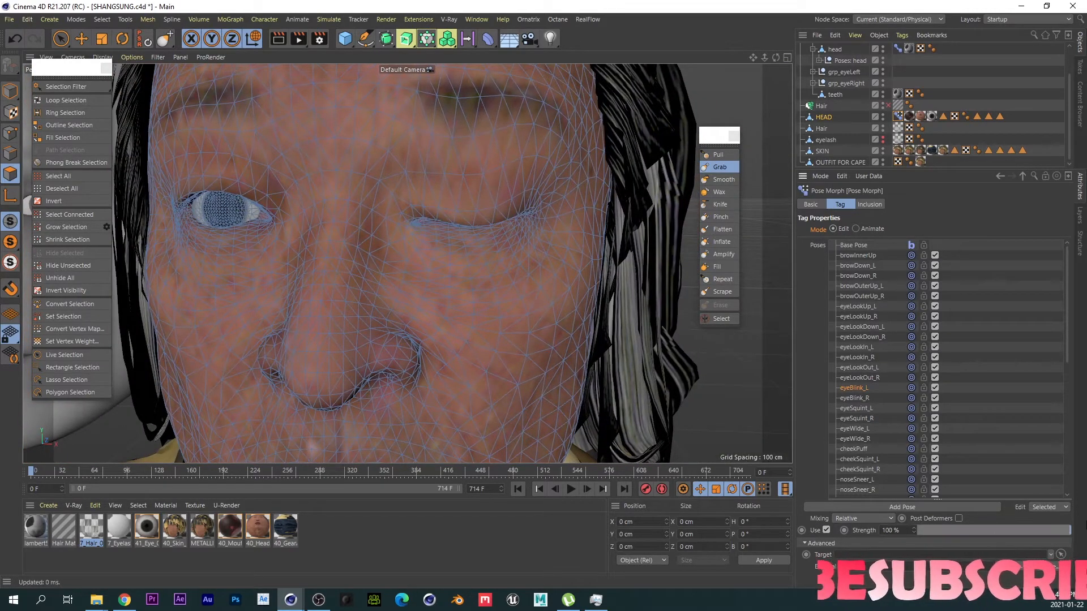
Step: Copy the eyeBlink_L pose into eyeBlink_R and mirror it with Flip X
right_click(857, 380)
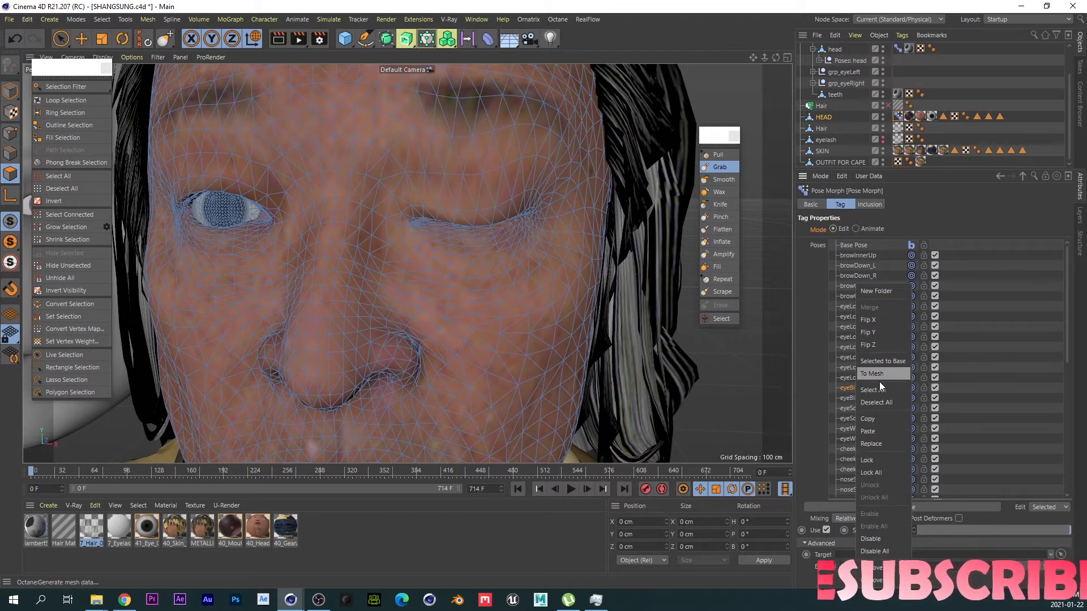
click(874, 419)
click(854, 399)
right_click(854, 398)
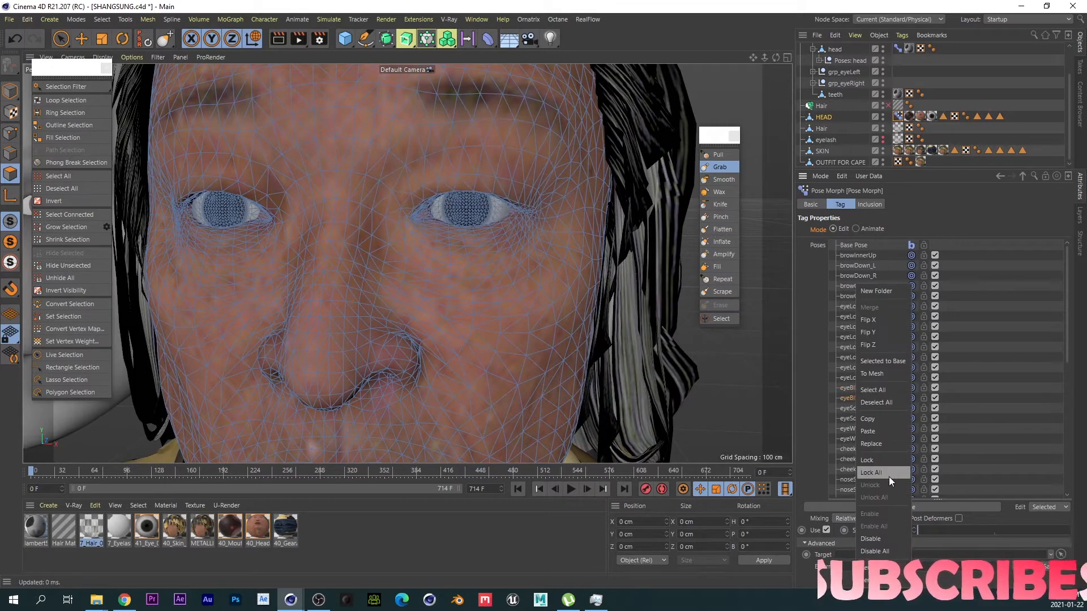
click(881, 434)
right_click(860, 398)
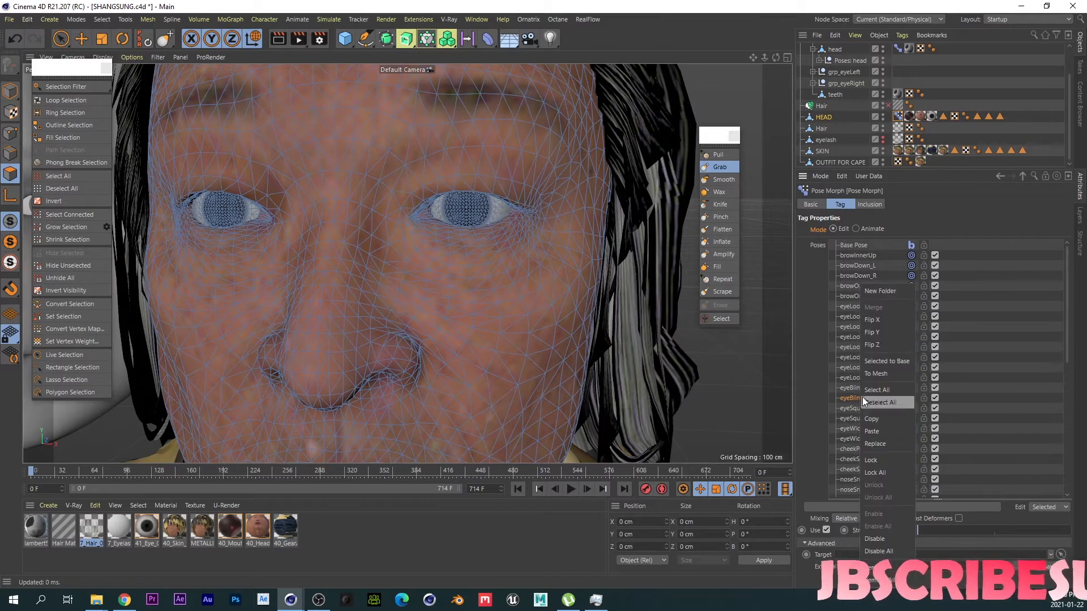
click(869, 321)
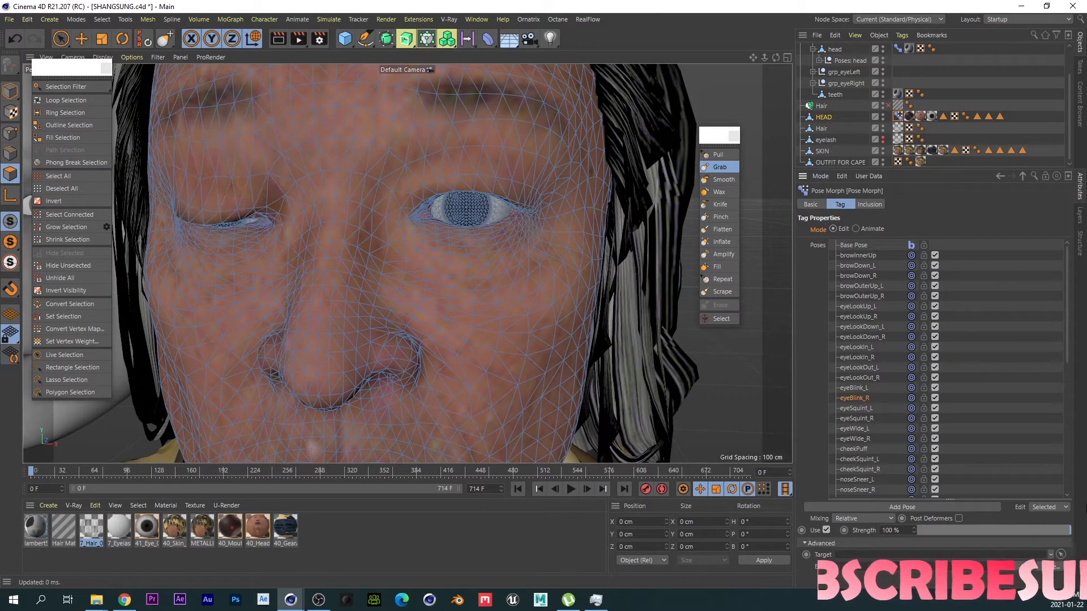
Step: Try smoothing the right eye's eyelid with the Smooth brush in the eyeBlink_R pose, and undo the changes
mouse_move(345, 277)
alt+mouse_down()
mouse_move(460, 272)
mouse_move(548, 224)
alt+mouse_up()
scroll(436, 97, up, 10)
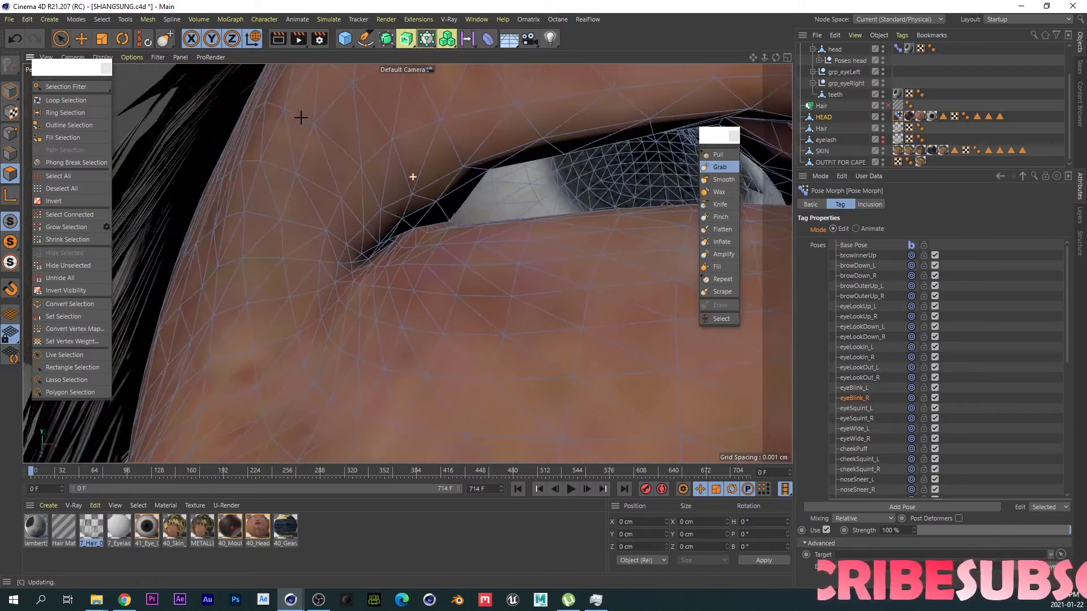
alt+drag(249, 134, 257, 155)
click(719, 180)
middle_drag(452, 210, 263, 228)
mouse_move(416, 201)
mouse_down()
mouse_move(458, 202)
mouse_move(422, 204)
mouse_up()
key(ctrl+z)
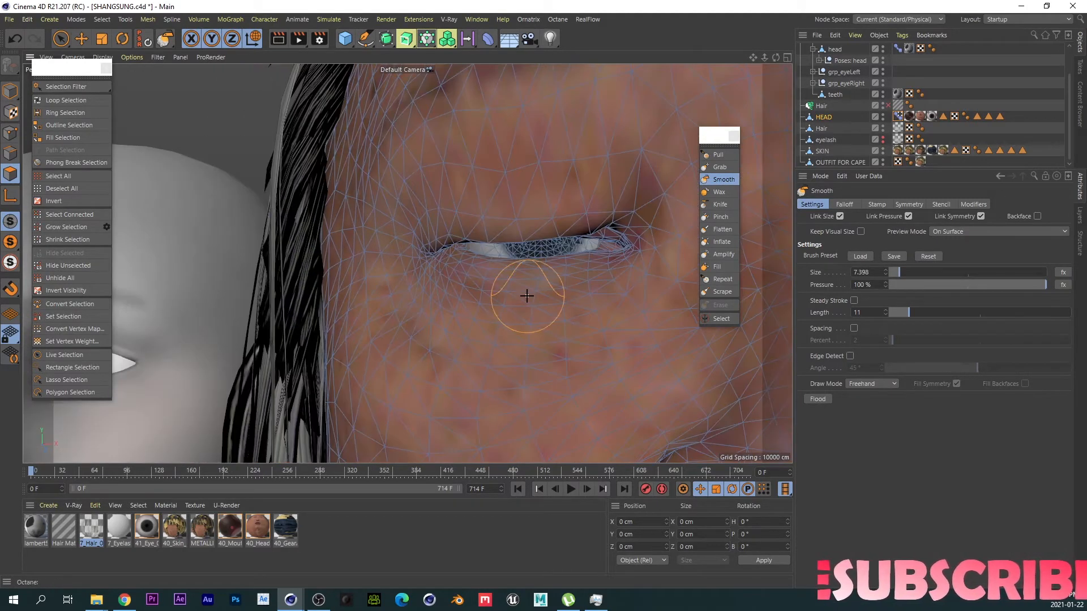
alt+right_drag(525, 300, 497, 324)
alt+middle_drag(497, 325, 418, 304)
key(ctrl+z)
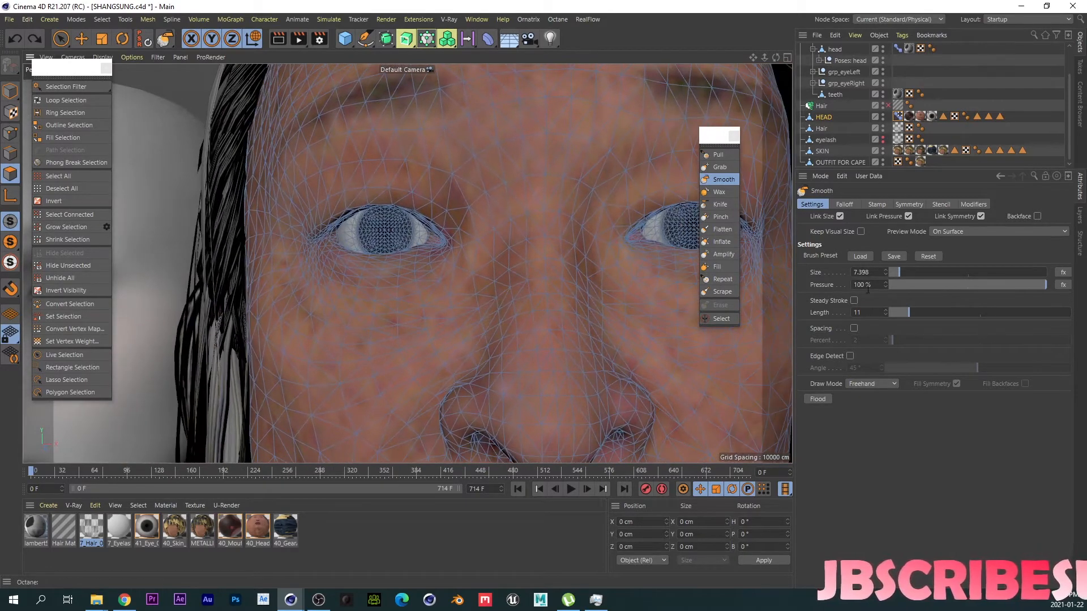
Step: Reopen the HEAD's Pose Morph tag, scrub the eyeBlink_R strength between 0 and 100 % to check the blink, and undo the last change
click(897, 116)
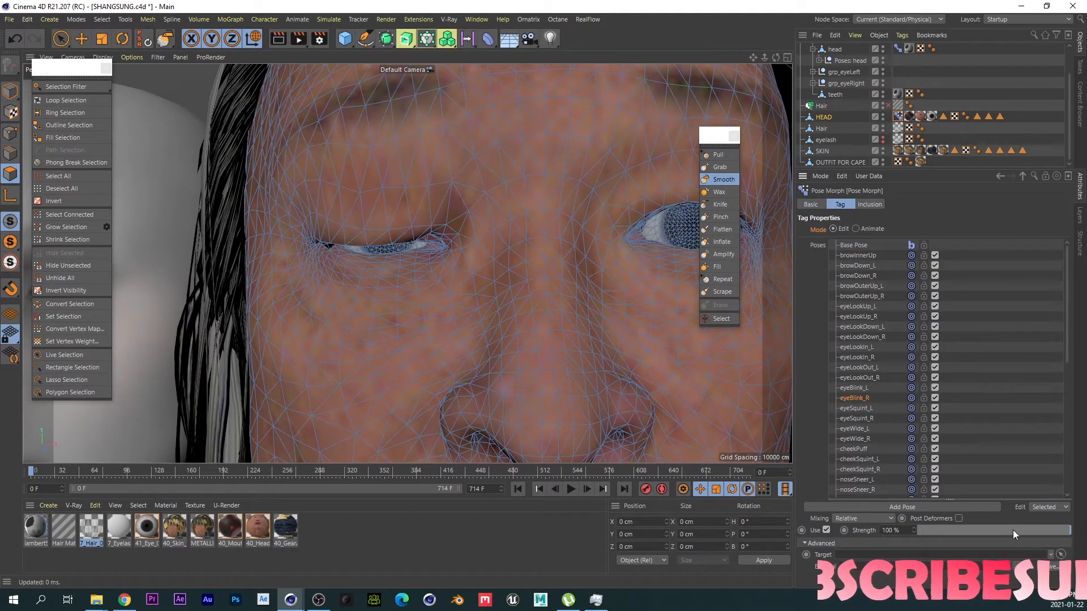
drag(1013, 529, 857, 511)
drag(940, 529, 1086, 528)
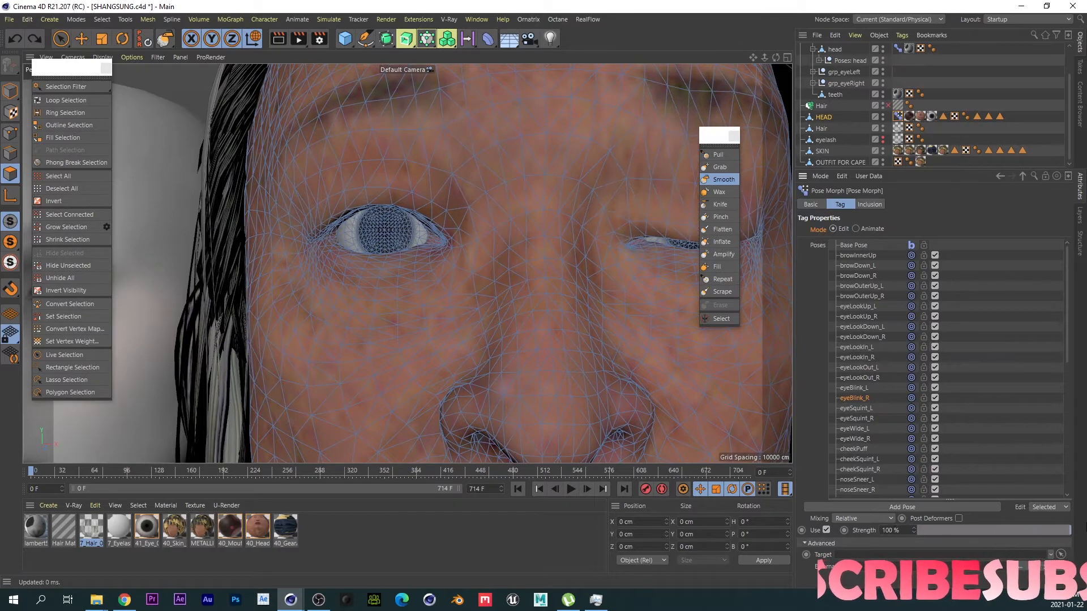
alt+middle_drag(496, 288, 351, 255)
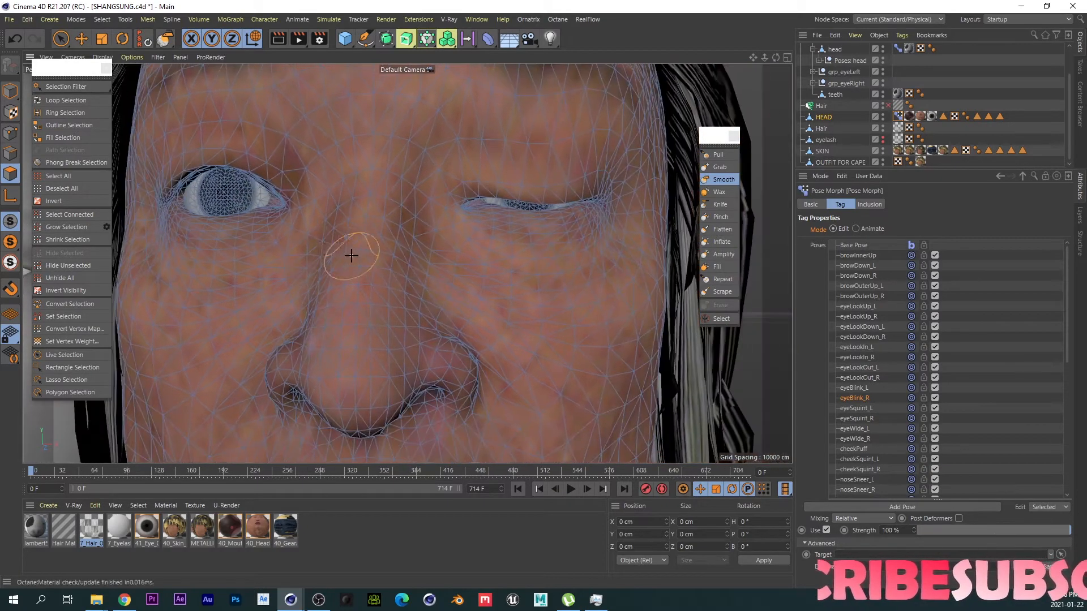
alt+right_drag(351, 256, 345, 293)
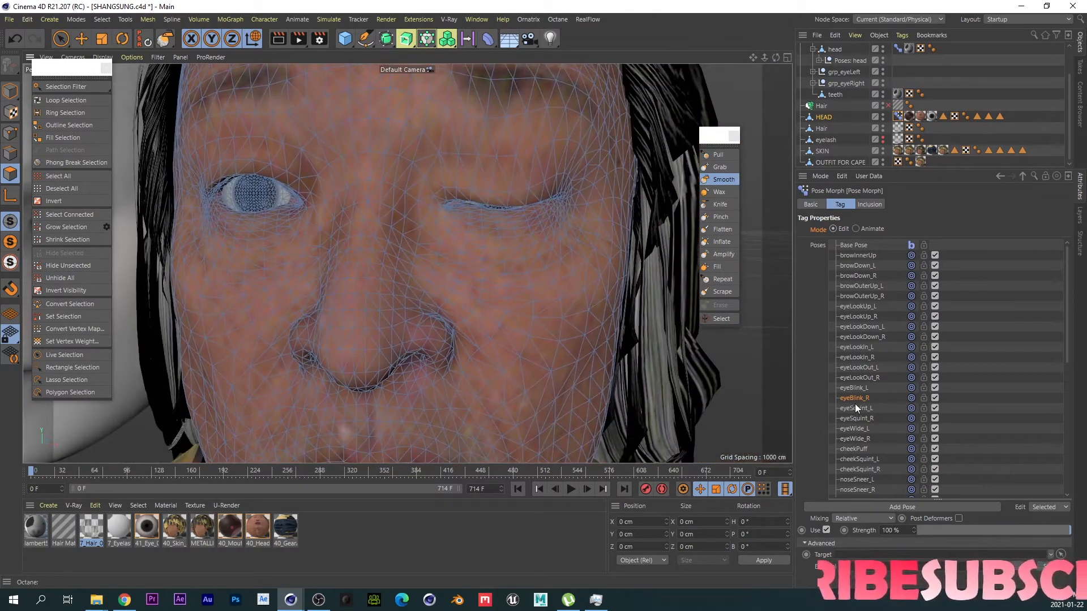
key(ctrl+z)
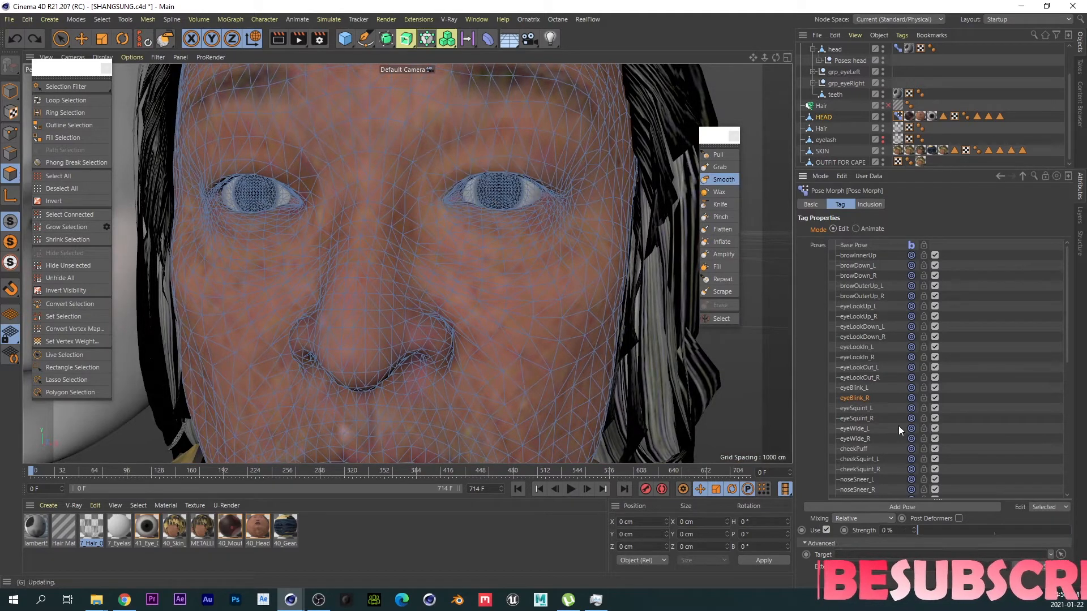
Step: Set the eyeBlink_R strength to 100 % and close the right upper eyelid fully with the Grab brush
drag(935, 528, 1037, 535)
mouse_move(362, 194)
alt+middle_down()
mouse_move(480, 226)
mouse_move(591, 235)
alt+middle_up()
click(719, 167)
mouse_move(465, 204)
middle_down()
mouse_move(497, 206)
mouse_move(481, 221)
middle_up()
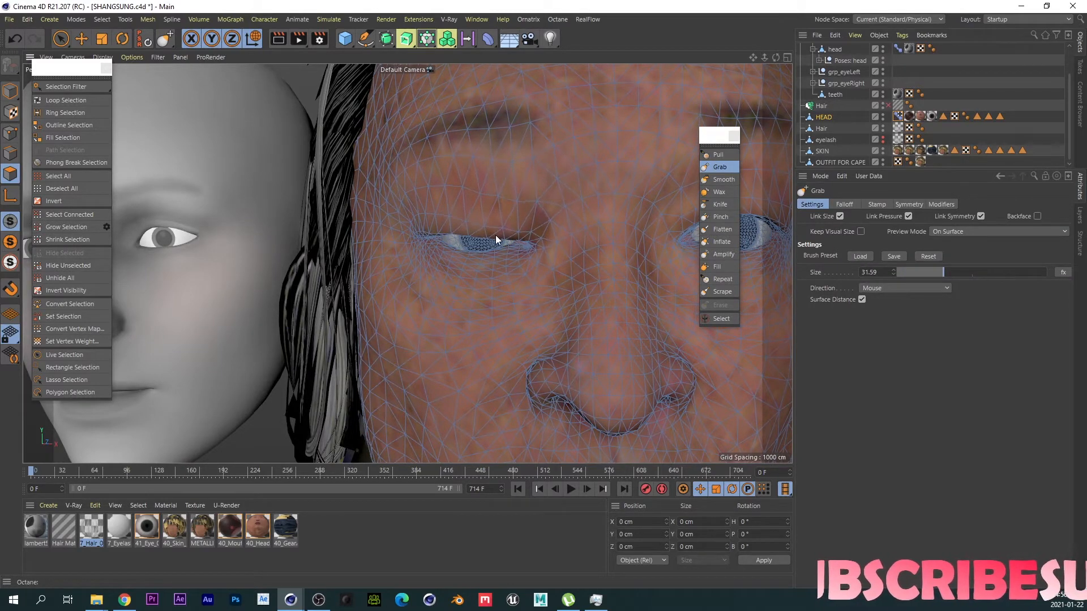
drag(468, 233, 469, 243)
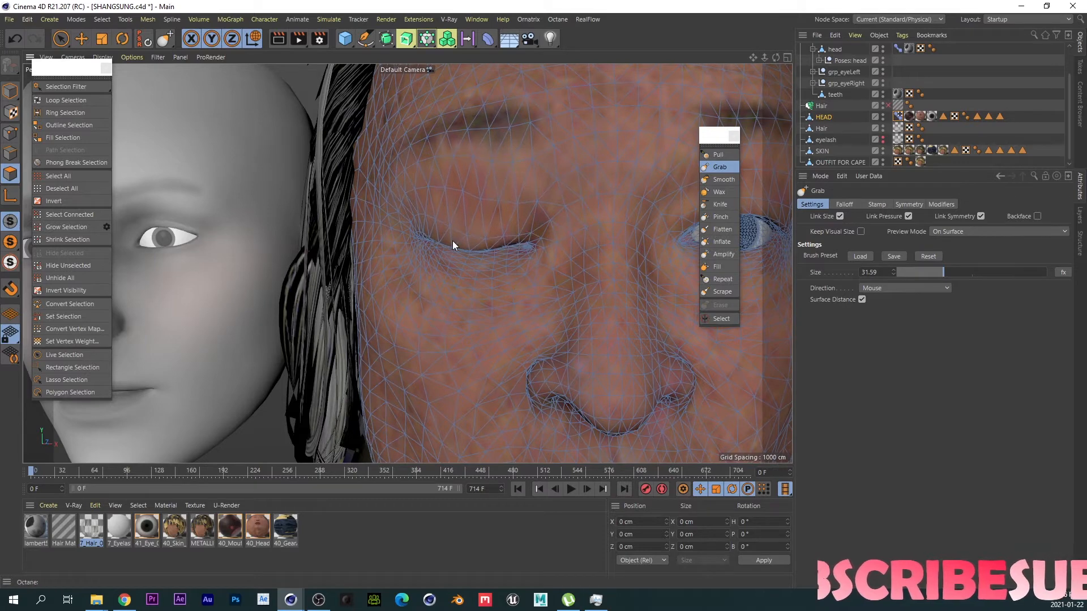
scroll(454, 266, down, 5)
scroll(472, 243, up, 7)
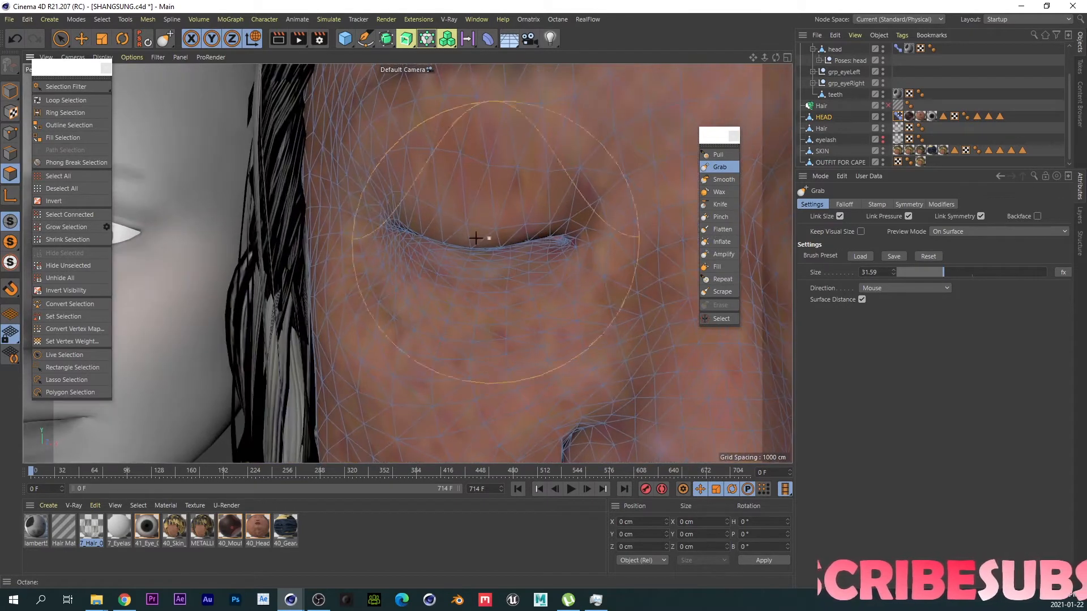
scroll(473, 234, down, 5)
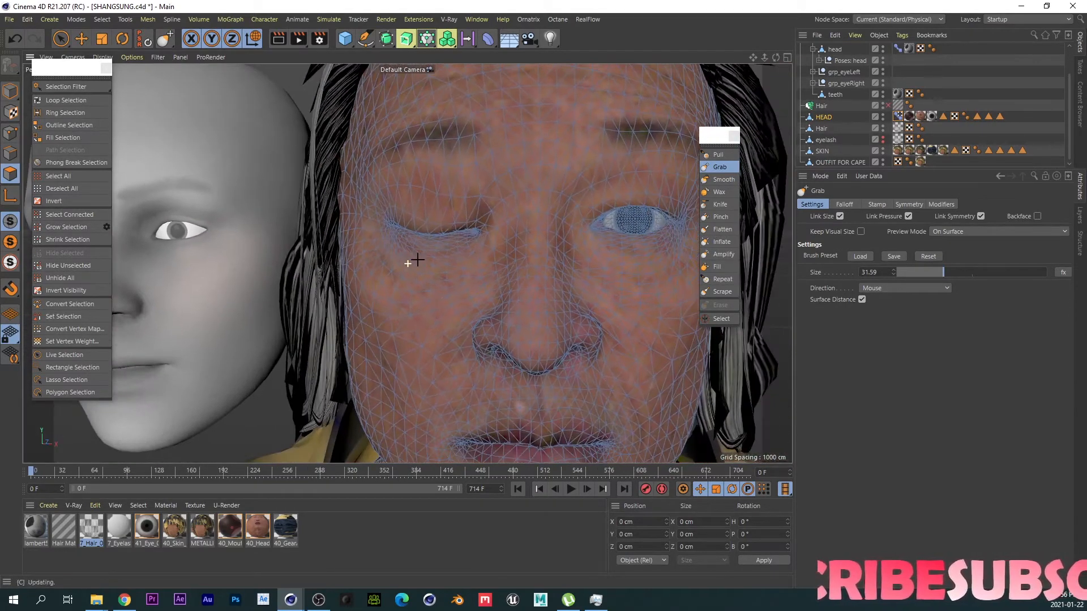
scroll(447, 269, down, 2)
Step: Reopen the HEAD's Pose Morph tag in Animate mode and examine both closed eyelids from the front and at an angle
click(897, 116)
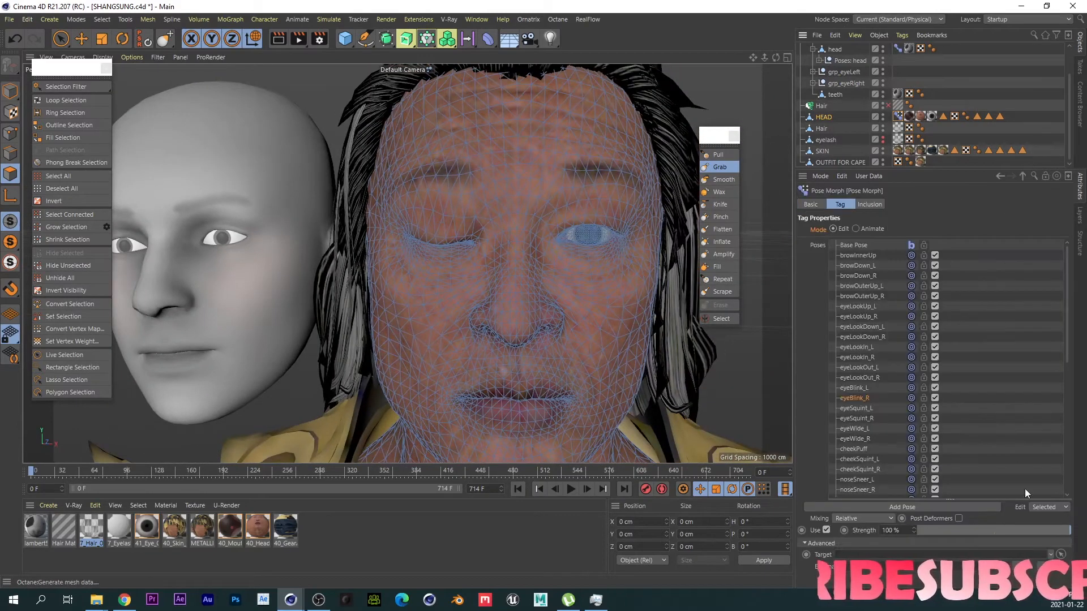
drag(1046, 531, 1085, 512)
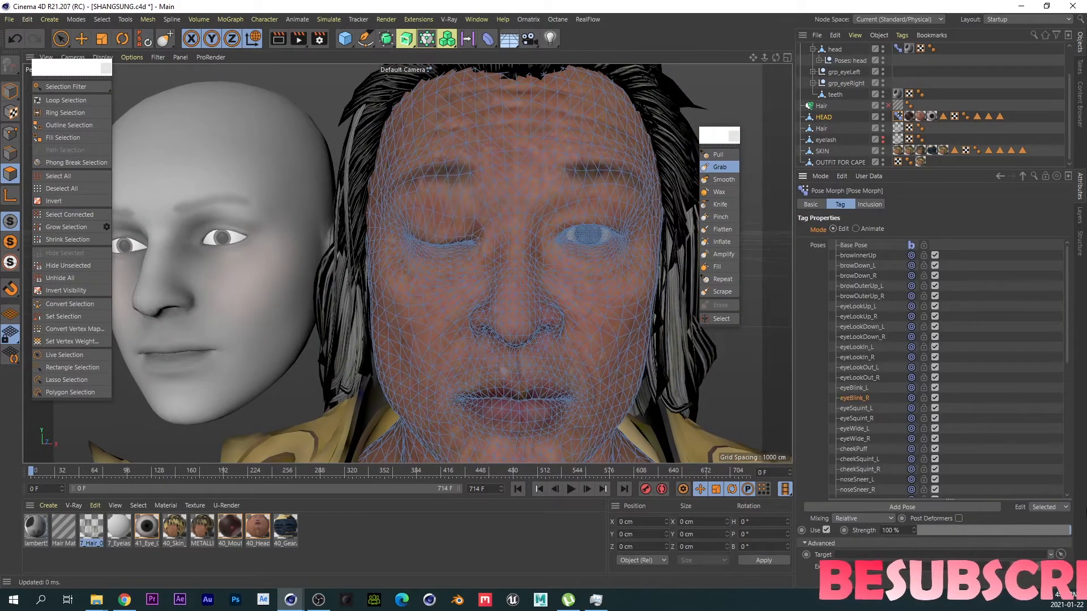
click(864, 228)
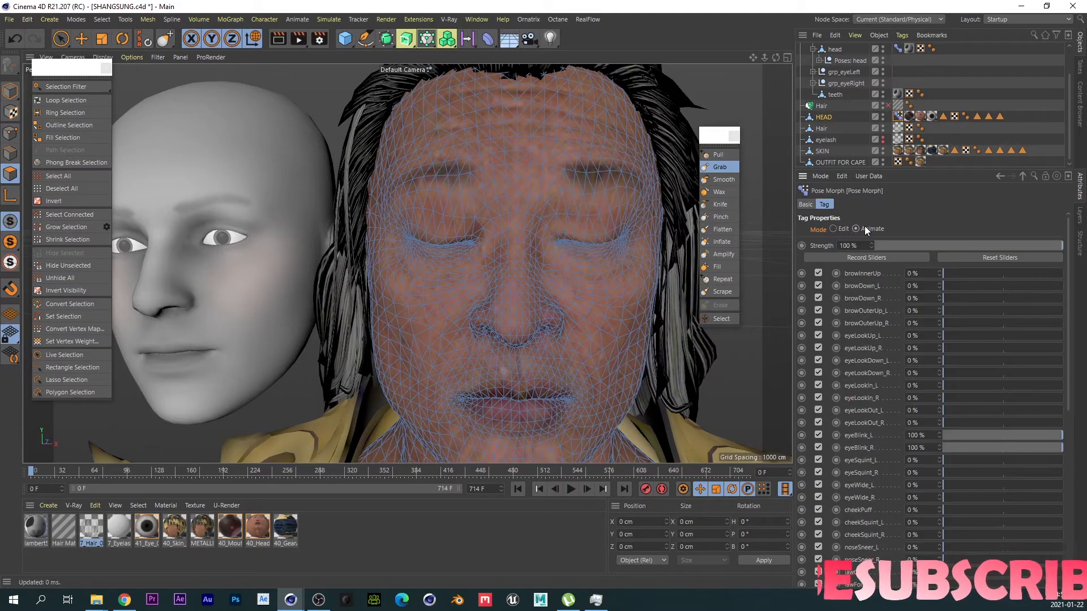
scroll(527, 282, up, 1)
scroll(527, 282, down, 5)
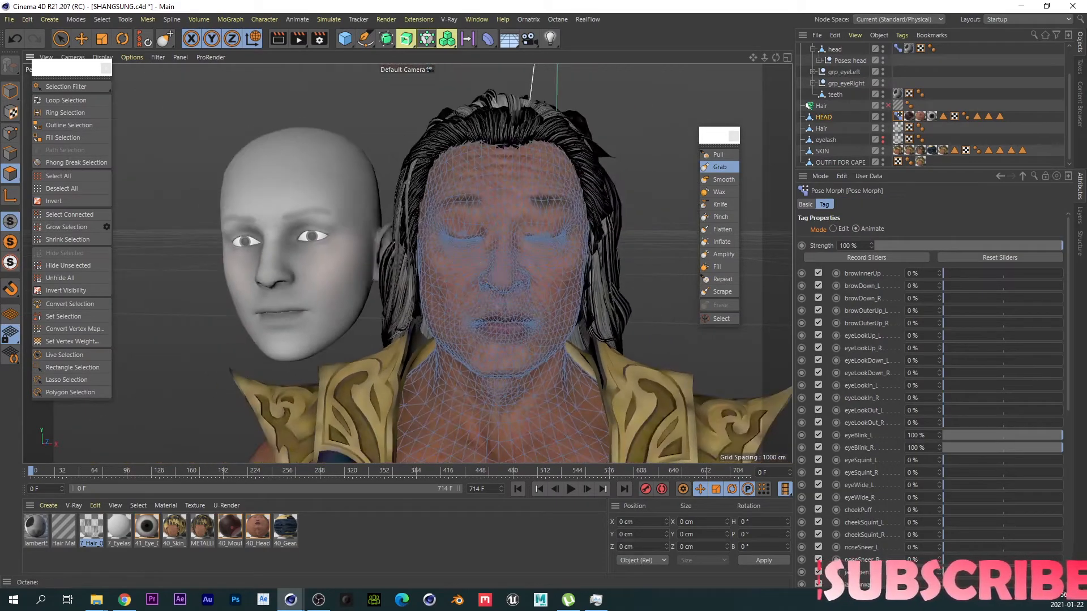
mouse_move(1086, 575)
mouse_down()
mouse_move(395, 96)
mouse_move(1086, 228)
mouse_move(1086, 589)
mouse_up()
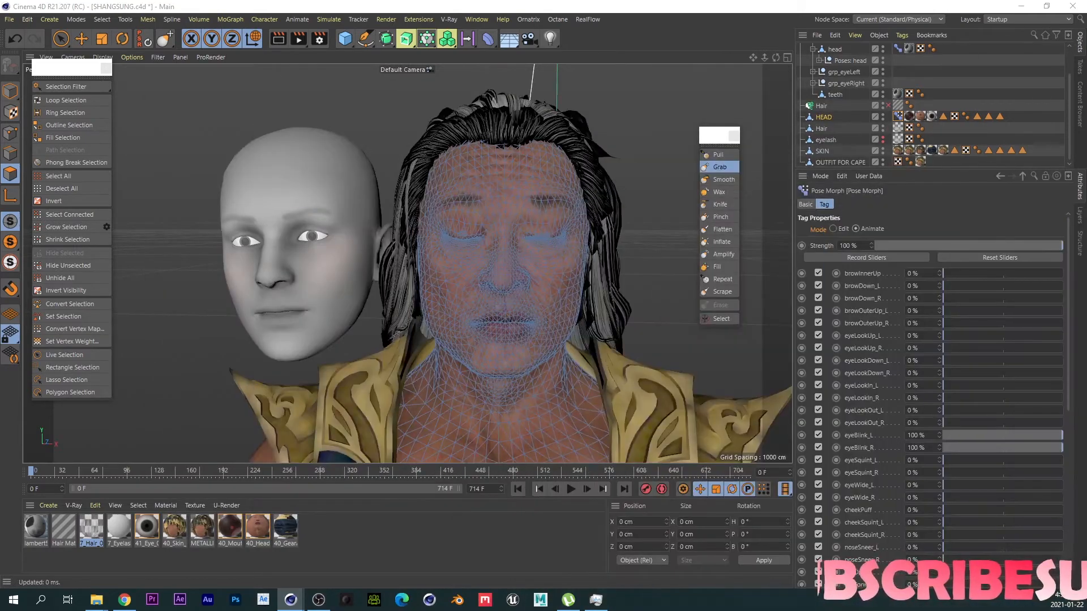
scroll(400, 243, up, 5)
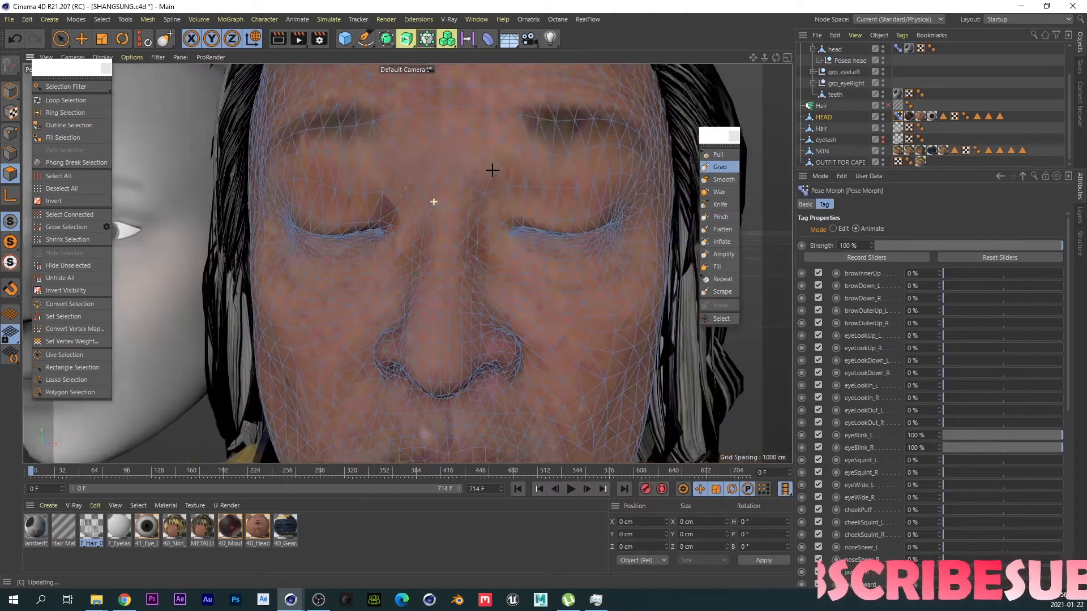
mouse_move(493, 170)
alt+mouse_down()
mouse_move(572, 243)
mouse_move(431, 222)
mouse_move(574, 218)
mouse_move(314, 216)
mouse_move(492, 226)
alt+mouse_up()
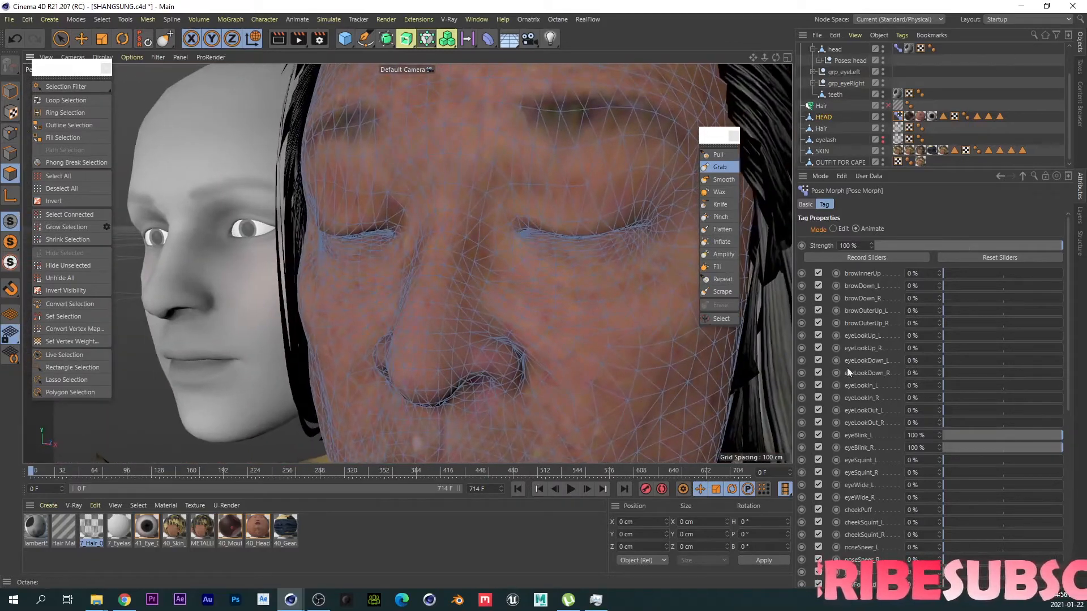
Step: Return the tag to Edit mode and raise the left lower eyelid in the eyeSquint_L pose at 100 % strength with the Grab brush
click(833, 229)
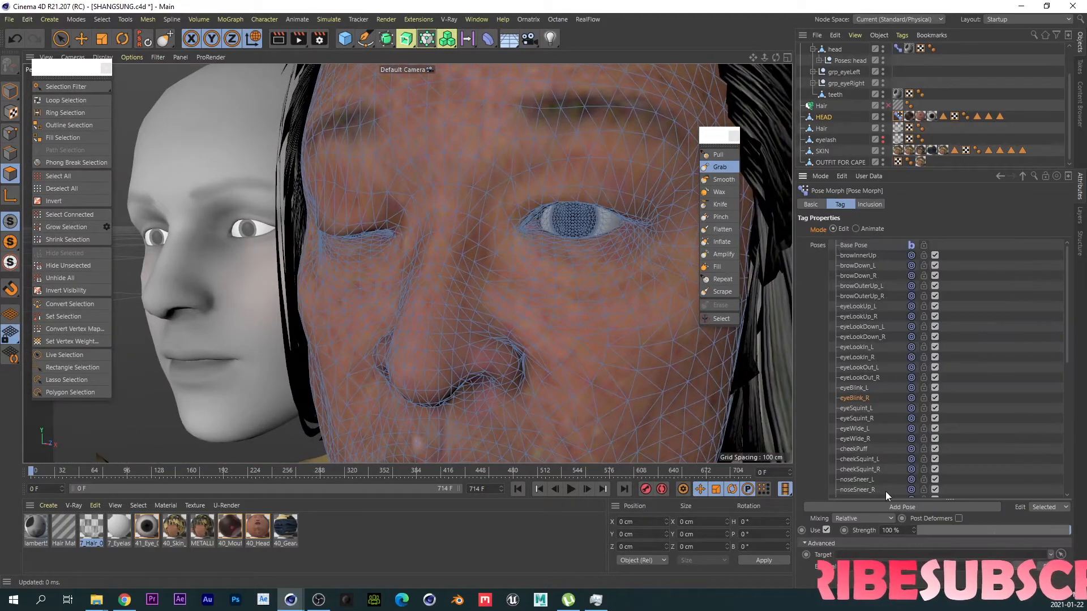
click(863, 409)
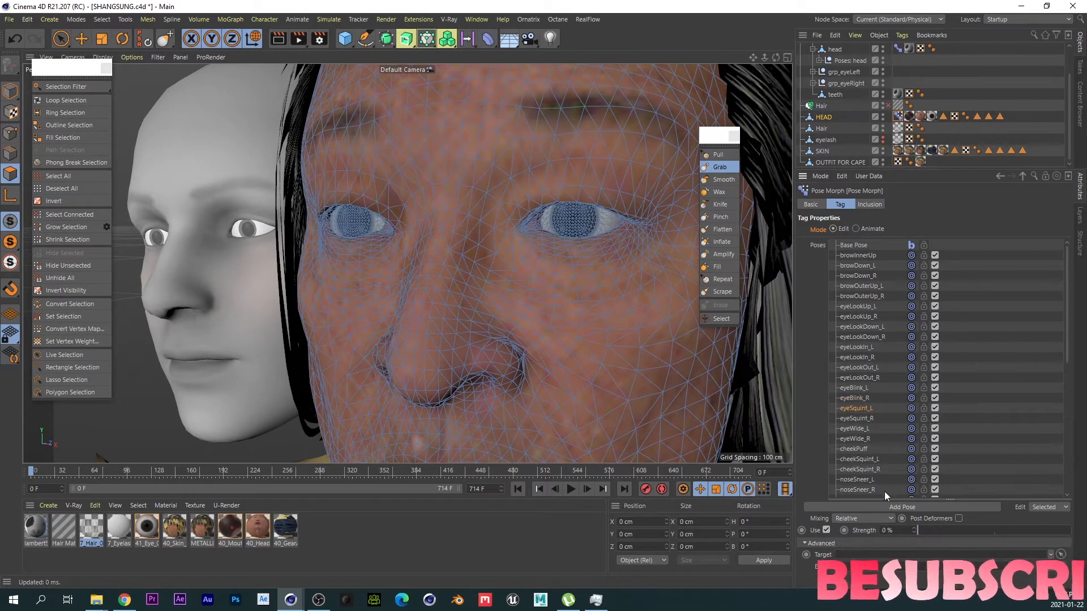
alt+middle_drag(575, 302, 531, 322)
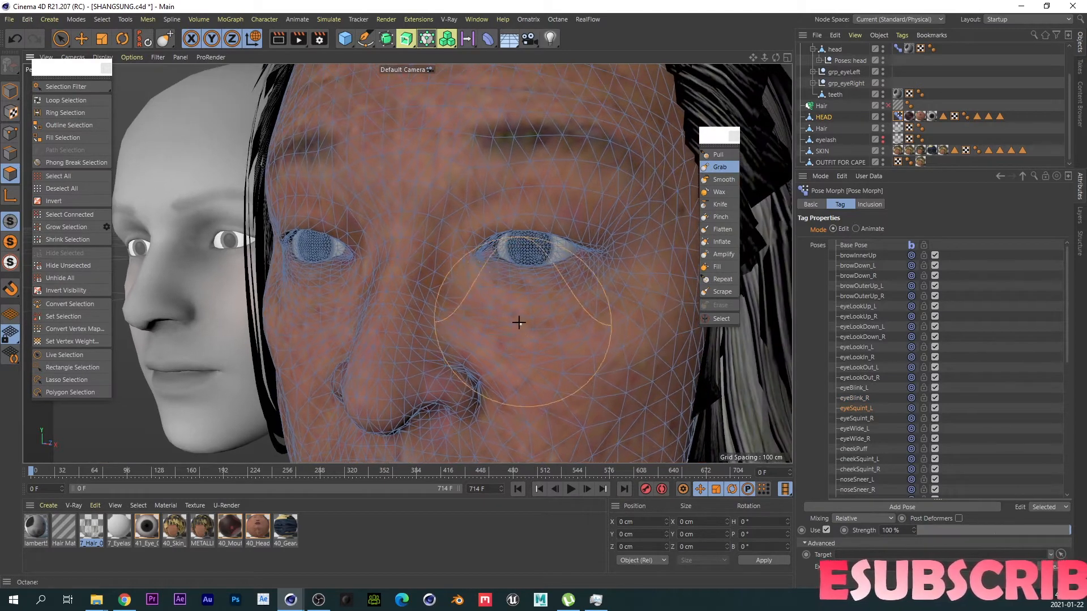
alt+drag(514, 318, 551, 311)
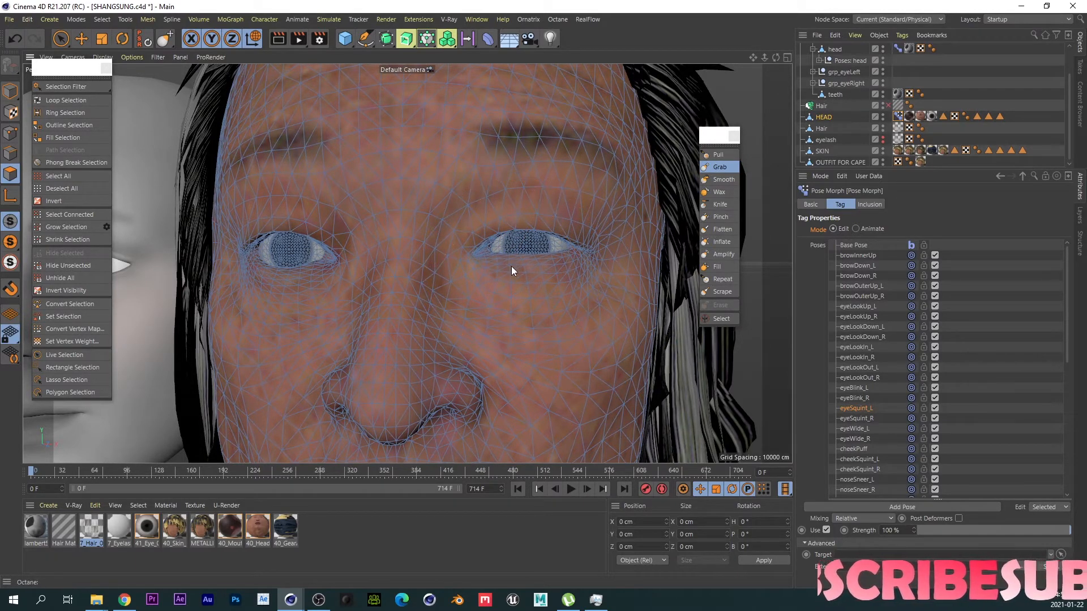
alt+right_drag(509, 310, 433, 316)
alt+middle_drag(444, 320, 419, 283)
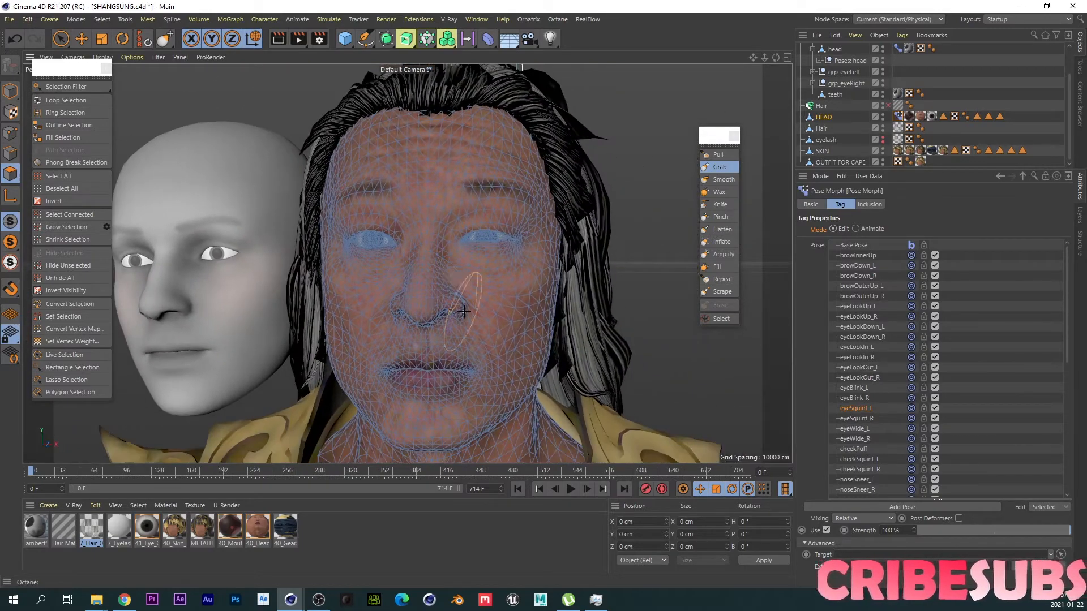
alt+right_drag(473, 260, 532, 225)
alt+drag(407, 262, 490, 274)
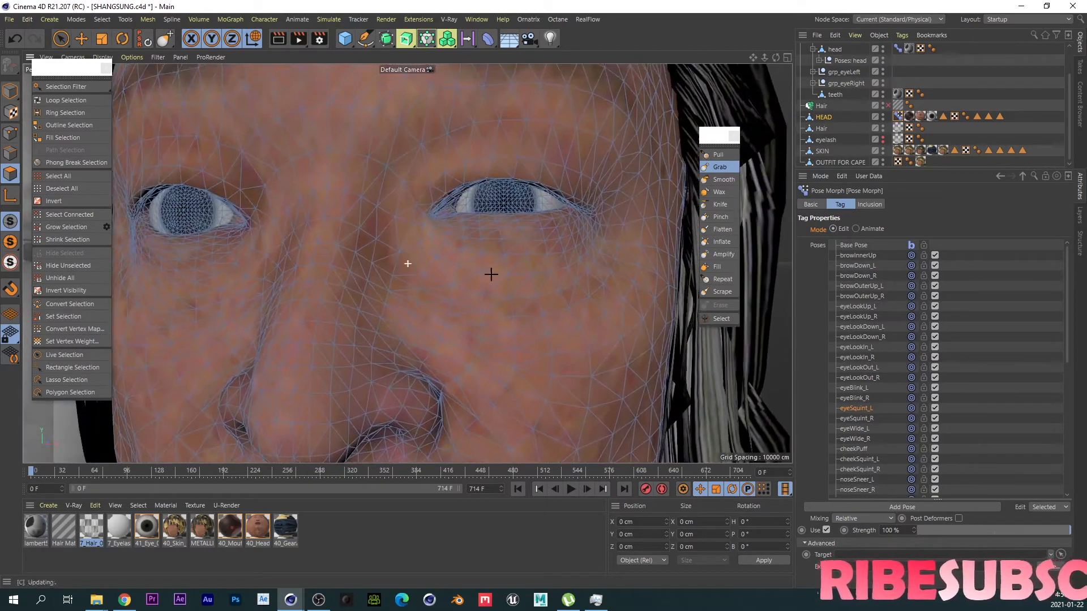
mouse_move(510, 271)
alt+right_down()
mouse_move(560, 223)
mouse_move(492, 276)
alt+right_up()
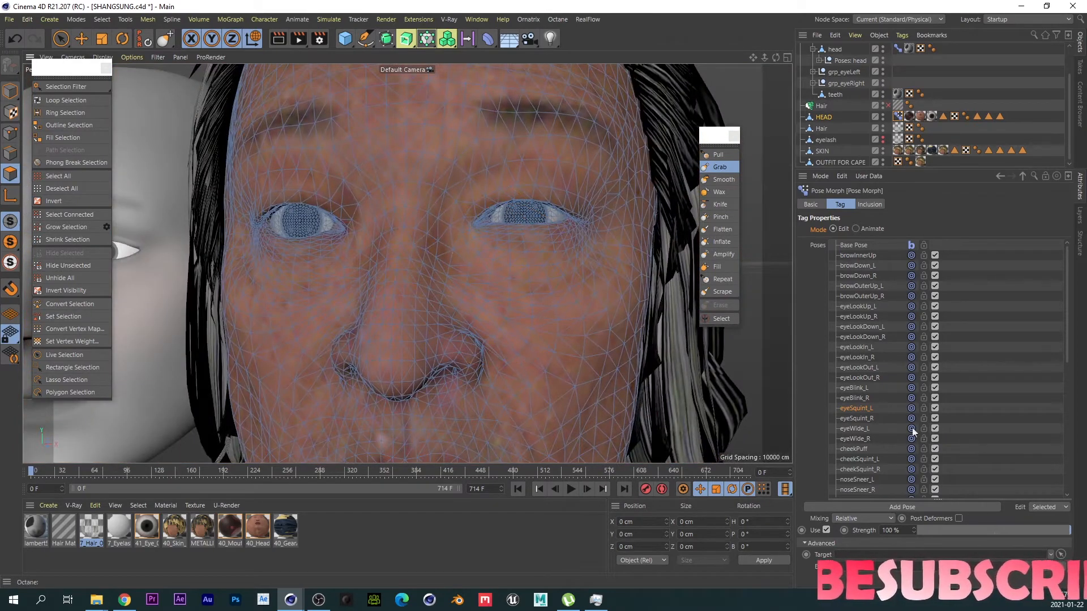
Step: Try to build the right eye's squint in the eyeSquint_R pose, and undo the changes
right_click(867, 418)
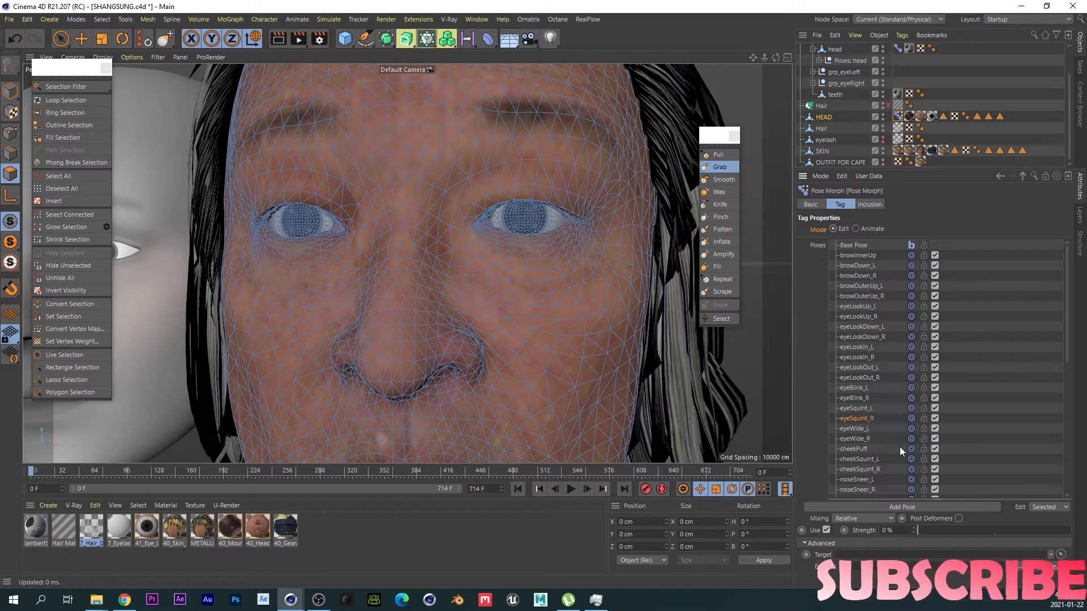
right_click(864, 417)
click(877, 320)
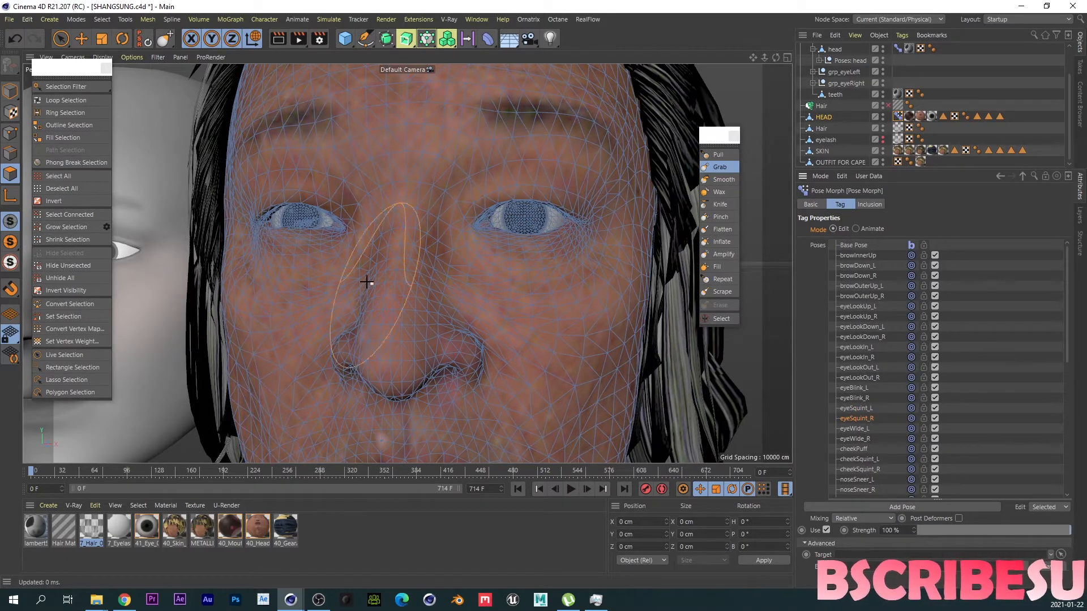
alt+right_drag(281, 250, 327, 228)
alt+drag(328, 229, 426, 269)
key(ctrl+shift+z)
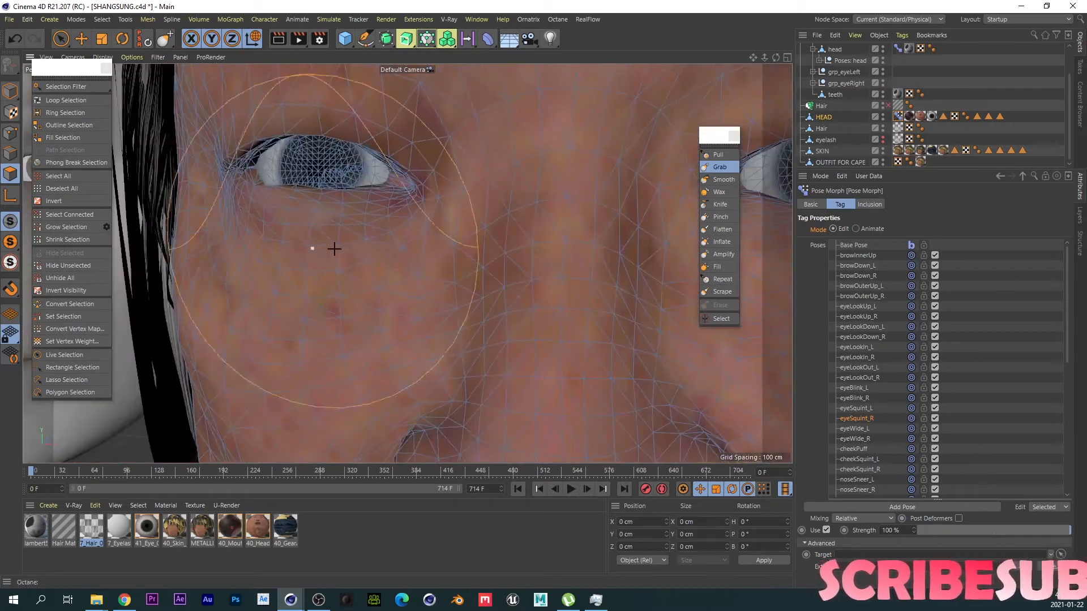
key(ctrl+z)
key(ctrl+z)
key(ctrl+z)
key(ctrl+z)
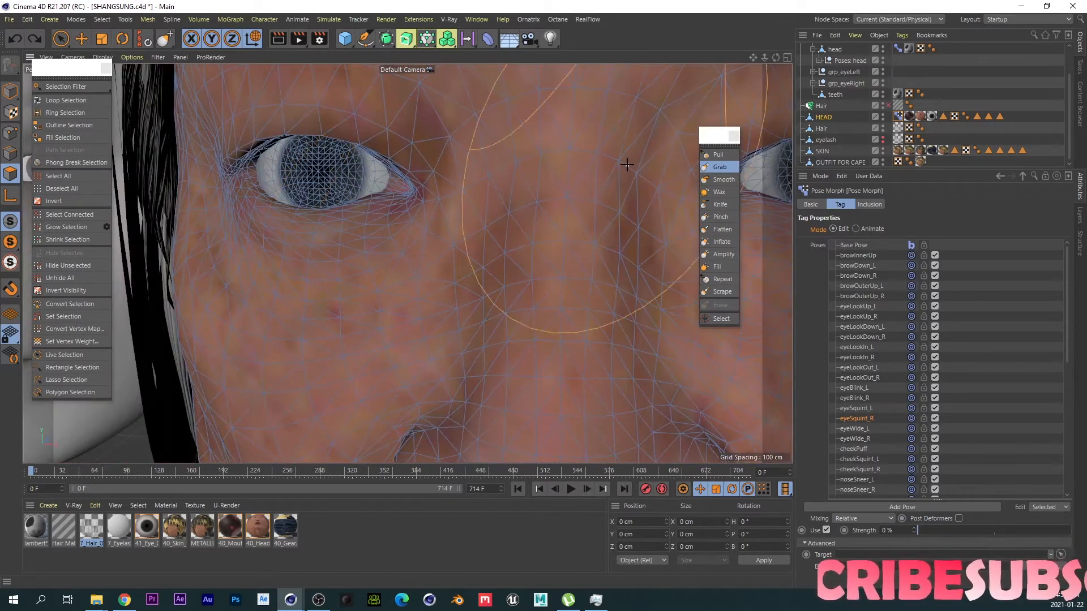
Step: Set the eyeSquint_R pose to 100 % strength and push the right lower eyelid upward with the Grab brush
click(719, 167)
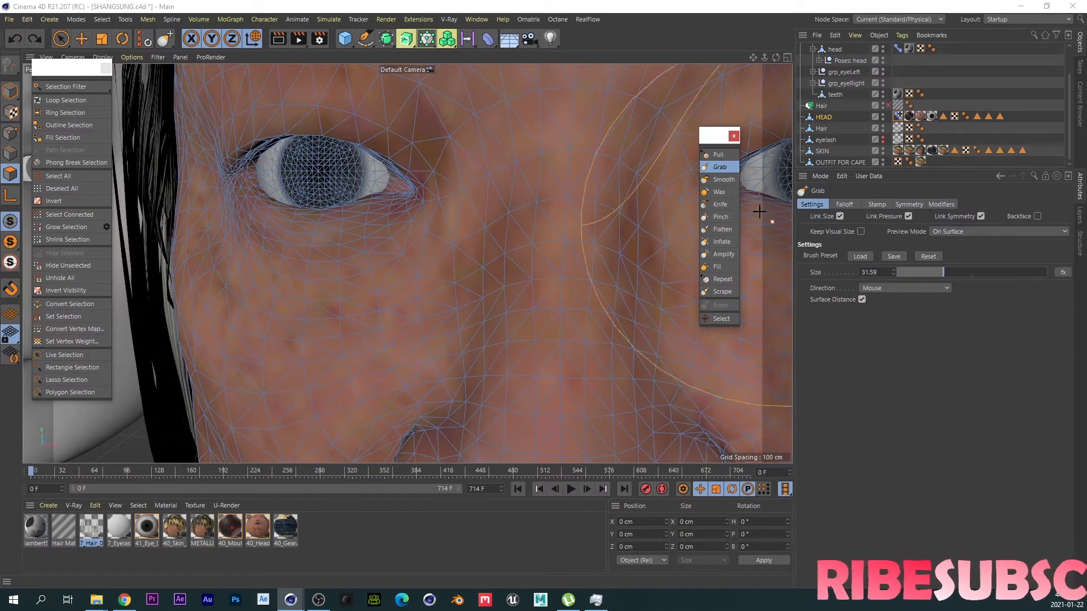
scroll(419, 235, down, 3)
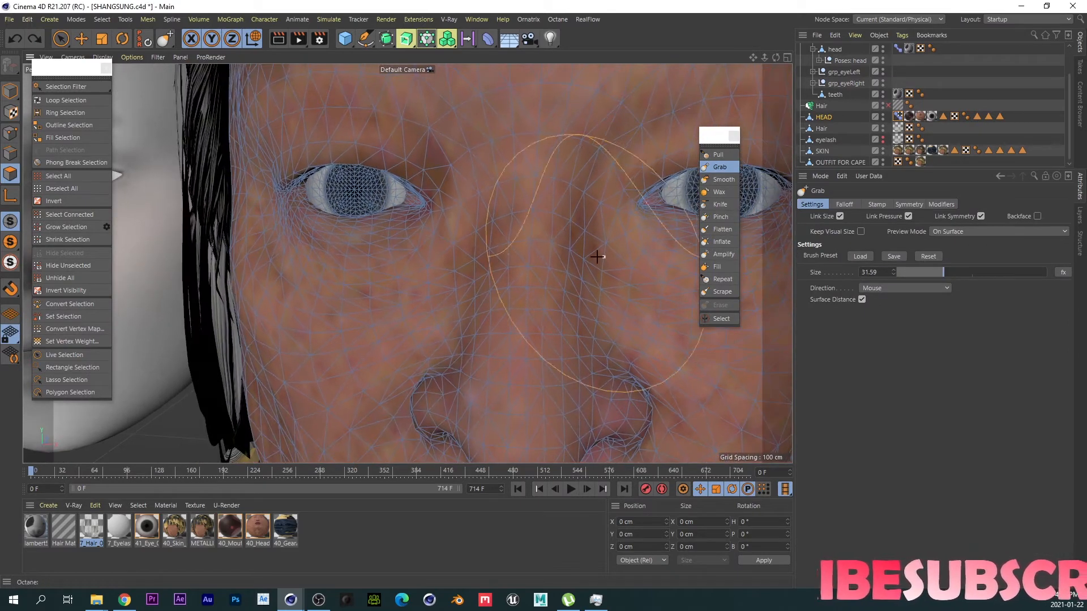
alt+middle_drag(598, 254, 535, 247)
click(898, 116)
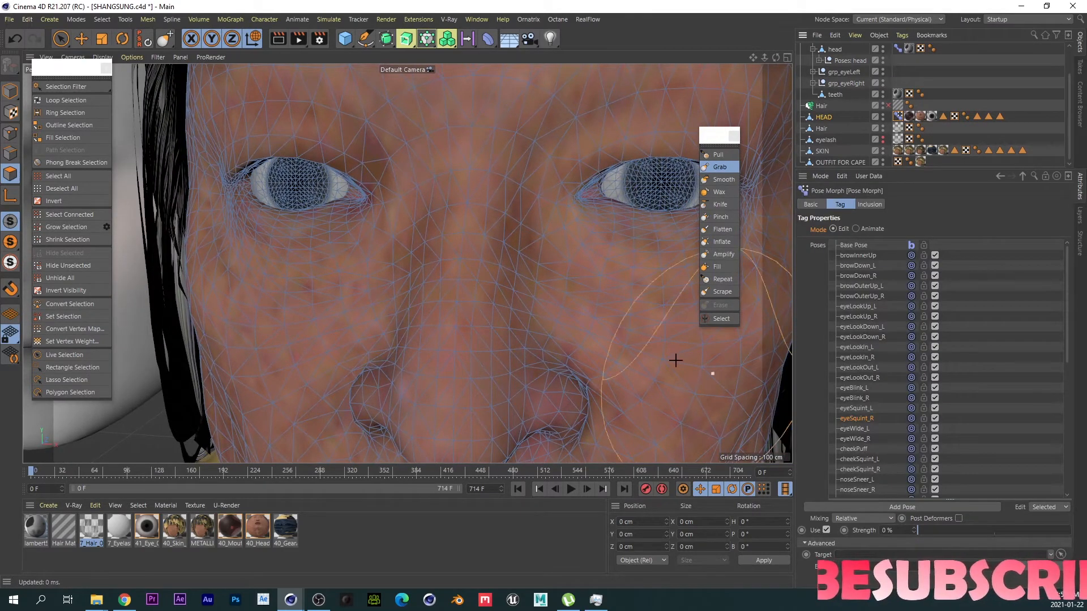
alt+drag(338, 228, 366, 250)
middle_drag(373, 231, 447, 231)
mouse_move(371, 230)
alt+mouse_down()
mouse_move(359, 250)
mouse_move(399, 232)
mouse_move(375, 213)
alt+mouse_up()
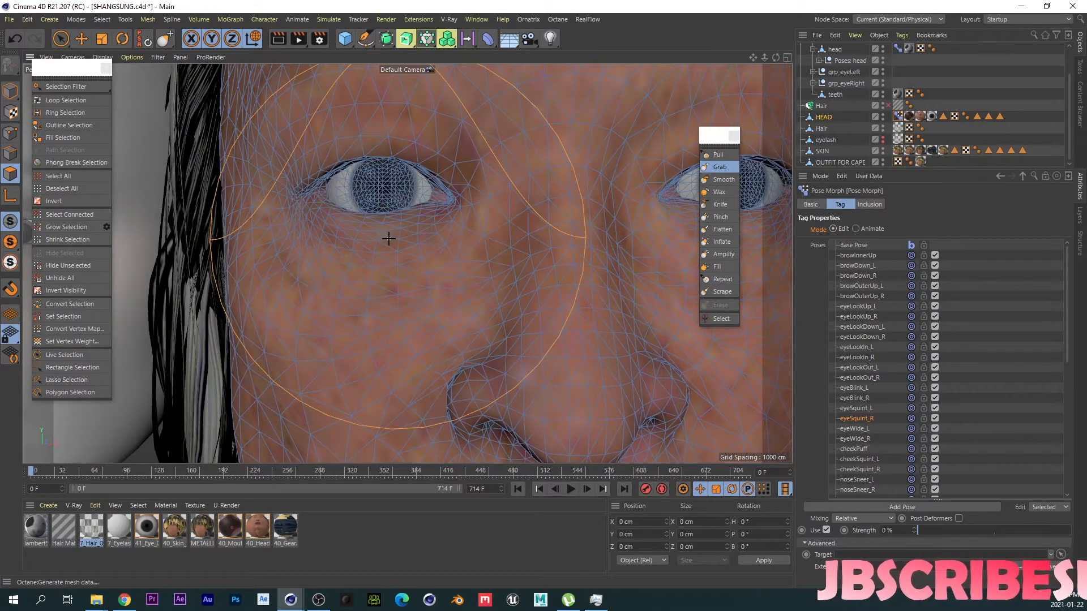
drag(944, 529, 976, 533)
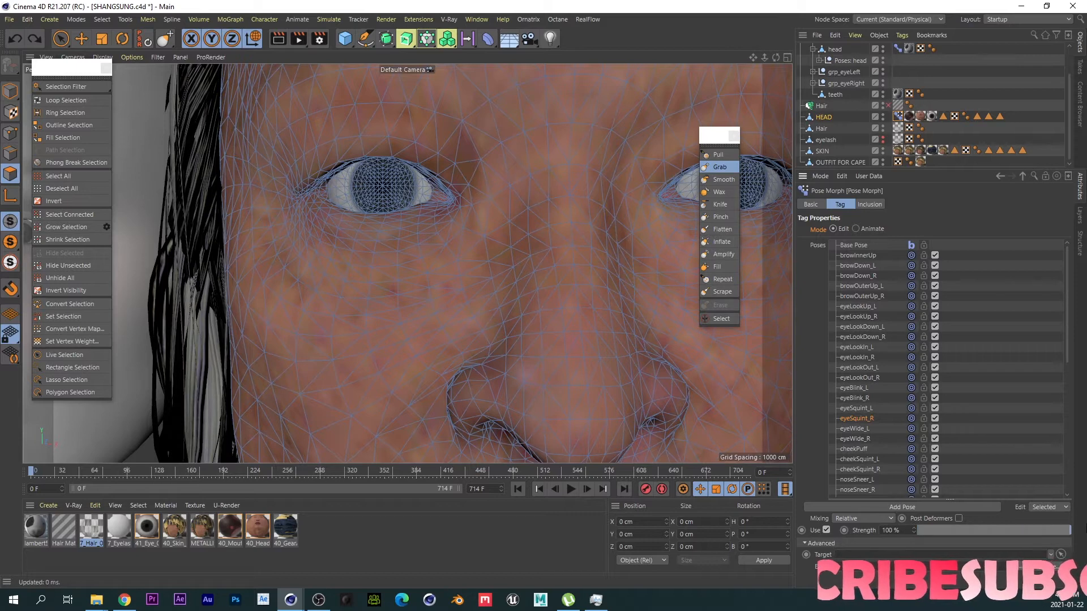
drag(373, 231, 373, 206)
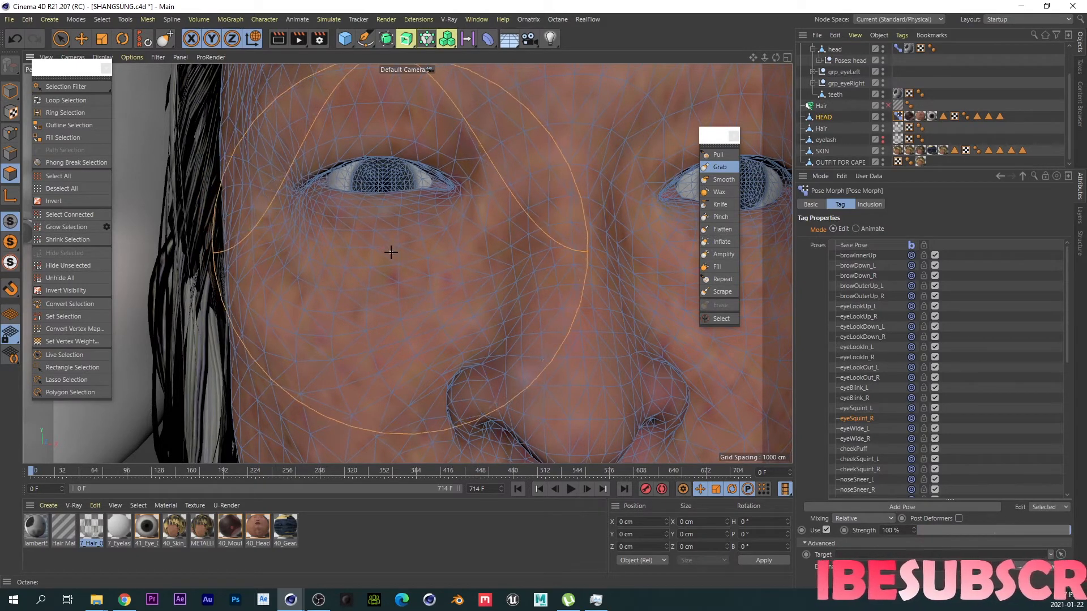
Step: Switch the tag to Animate mode, reset all pose sliders, and set eyeSquint_L and eyeSquint_R to 100 %
scroll(391, 252, down, 5)
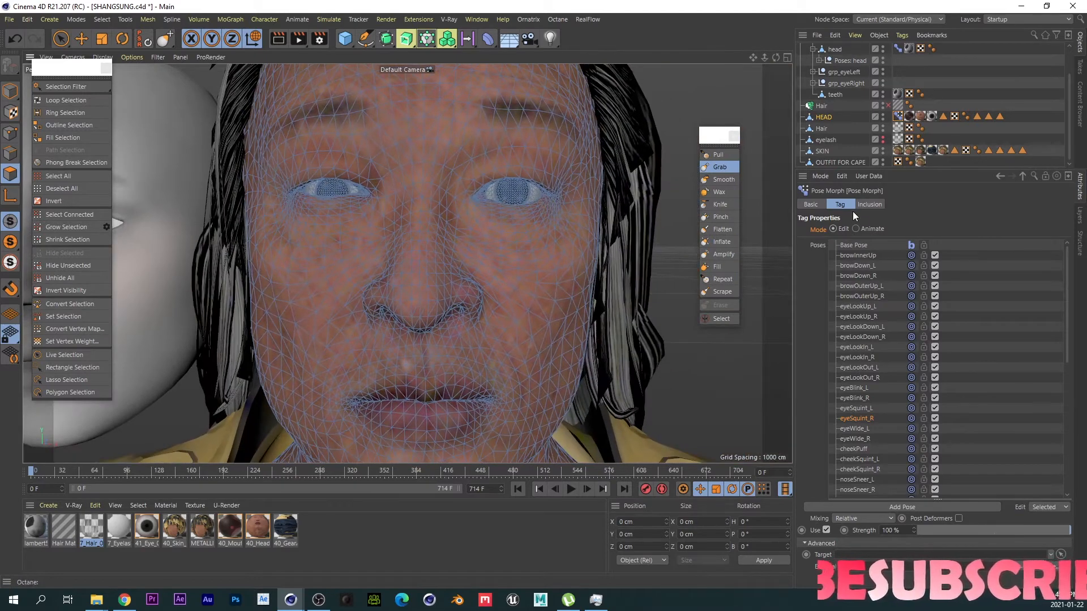
click(856, 228)
click(955, 261)
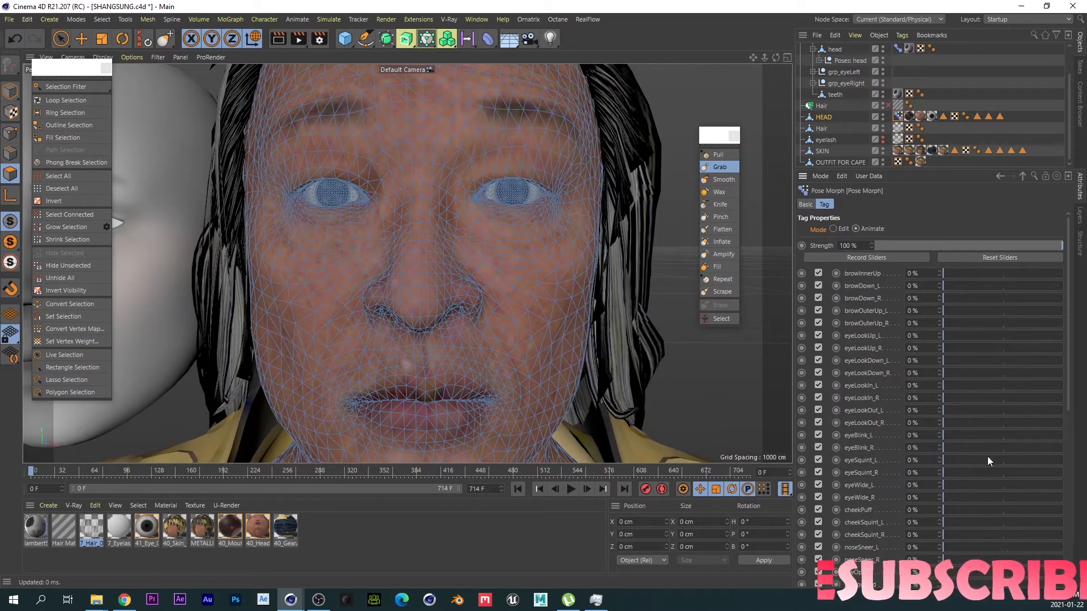
drag(987, 473, 1063, 473)
drag(971, 460, 1062, 460)
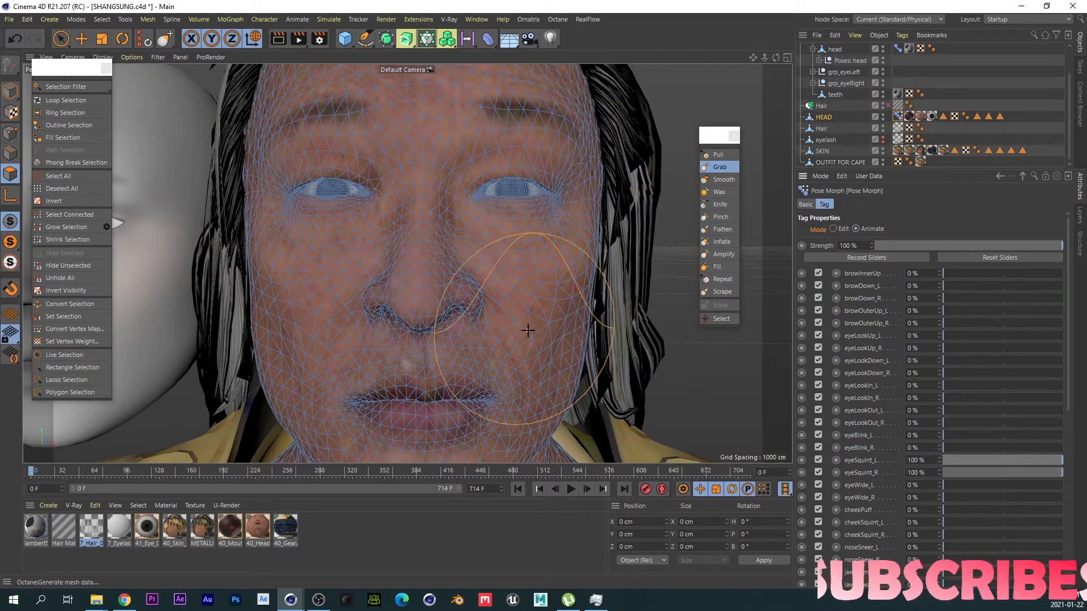
Step: Bring the Live Viewer window into view to check the squinting face in the render, and move it away again
scroll(526, 327, down, 3)
drag(1086, 150, 439, 48)
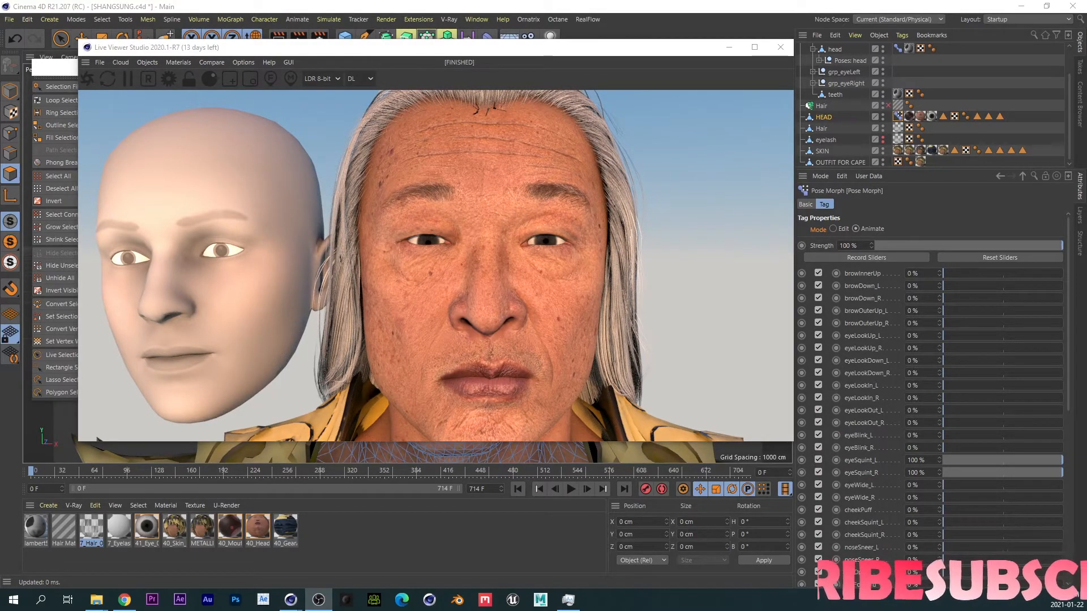
drag(409, 50, 1086, 196)
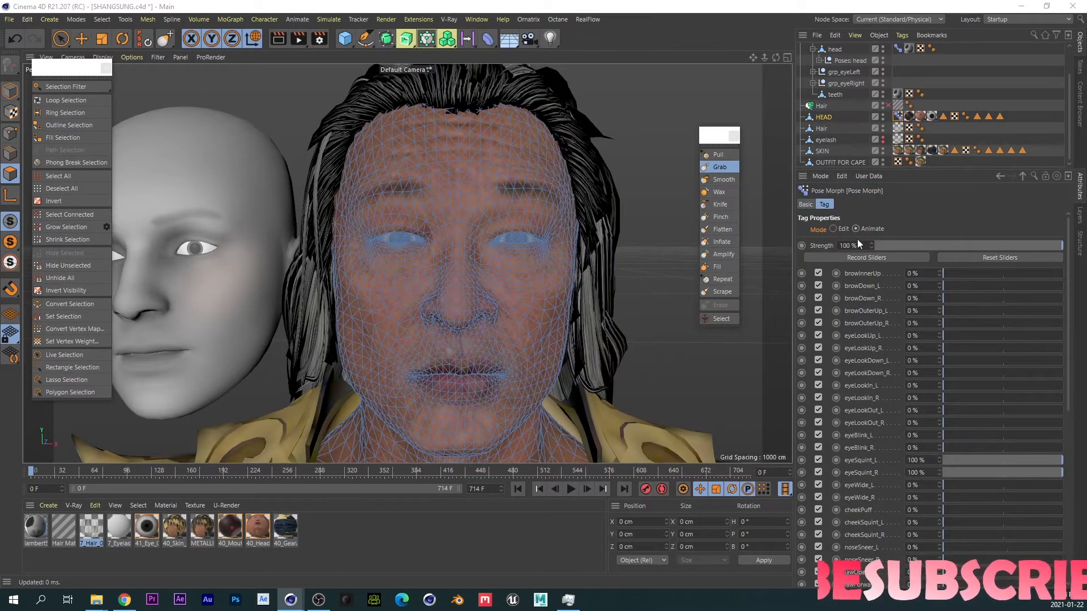
Step: Switch the Pose Morph tag to Edit mode, set the eyeWide_L pose to 100 % strength, and pull the left upper eyelid upward
click(833, 228)
click(853, 428)
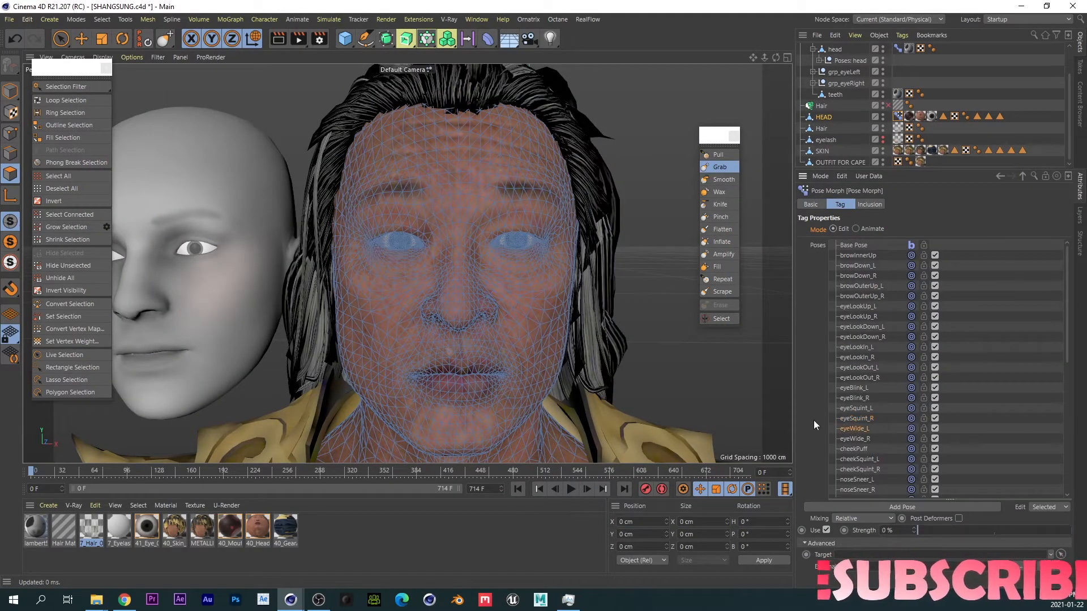
scroll(462, 260, up, 6)
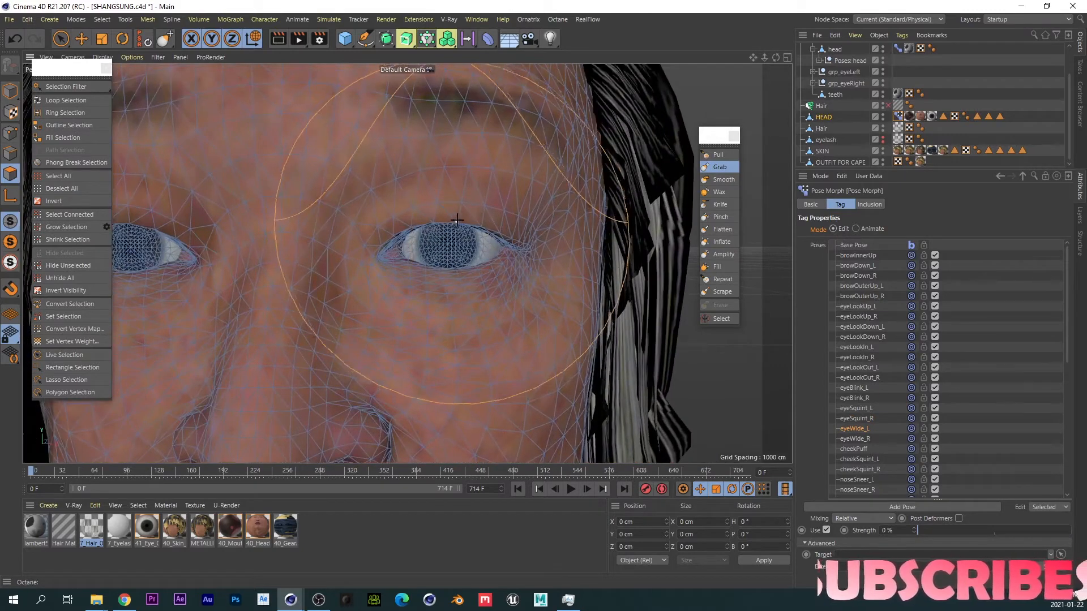
drag(461, 215, 461, 196)
drag(931, 529, 1069, 531)
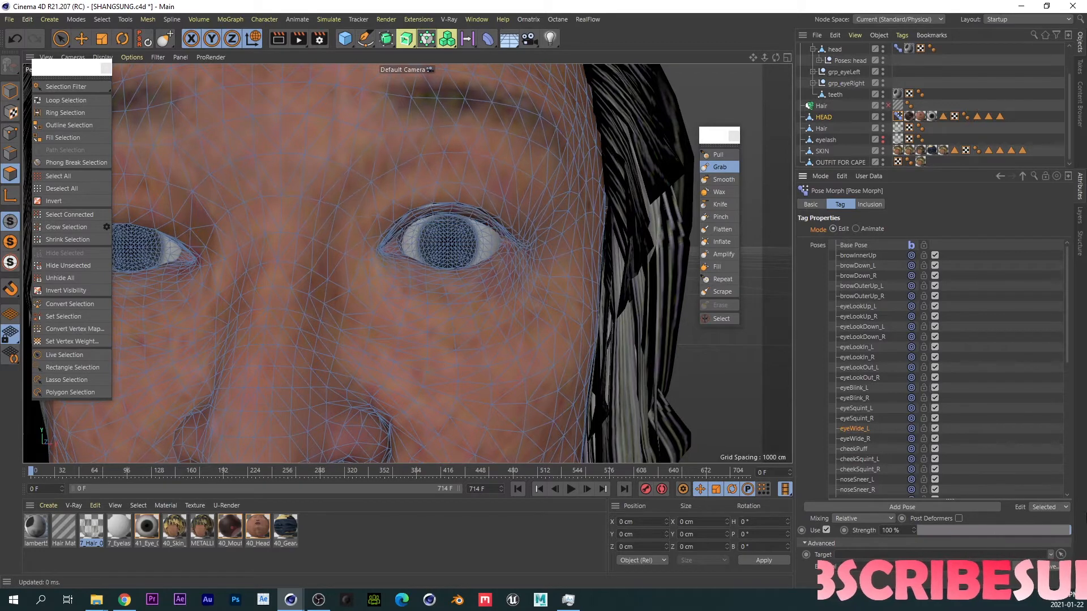
key(ctrl+z)
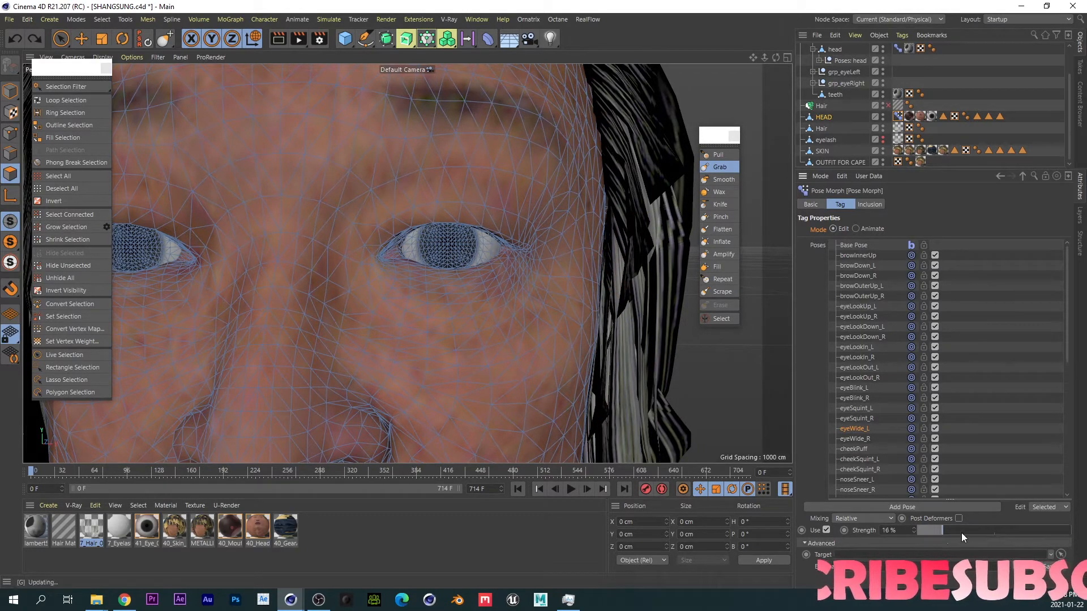
drag(962, 537, 1070, 531)
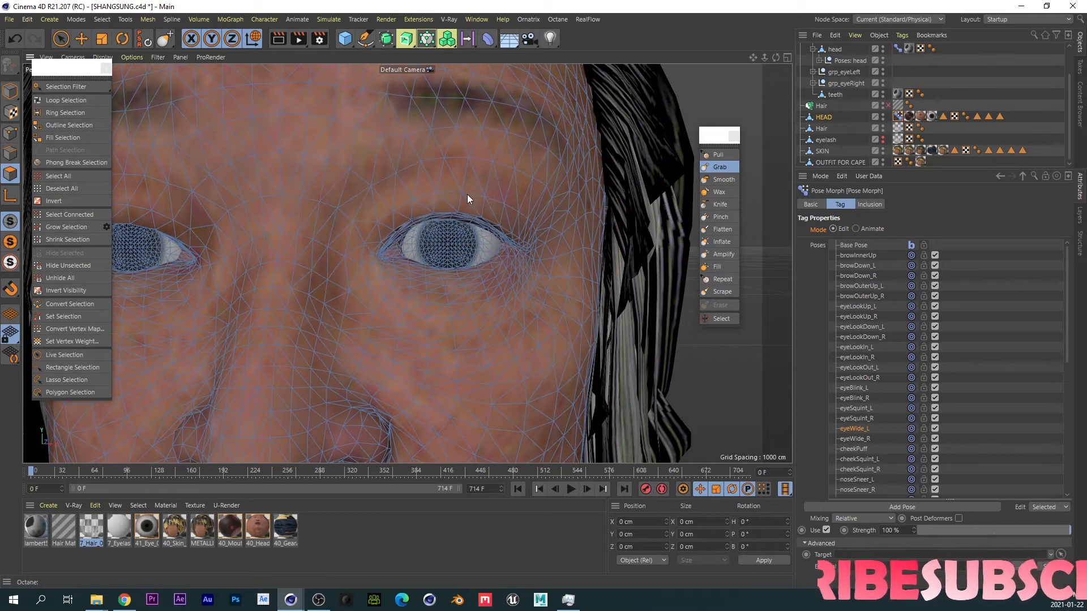
Step: Try to raise the left upper eyelid further with the large Grab brush, and undo the eyelid changes
mouse_move(463, 208)
mouse_down()
mouse_move(461, 218)
mouse_move(460, 196)
mouse_move(330, 167)
mouse_move(417, 153)
mouse_move(456, 204)
mouse_move(261, 175)
mouse_move(396, 177)
mouse_move(482, 237)
mouse_move(465, 168)
mouse_up()
key(ctrl+z)
scroll(444, 193, up, 1)
key(ctrl+z)
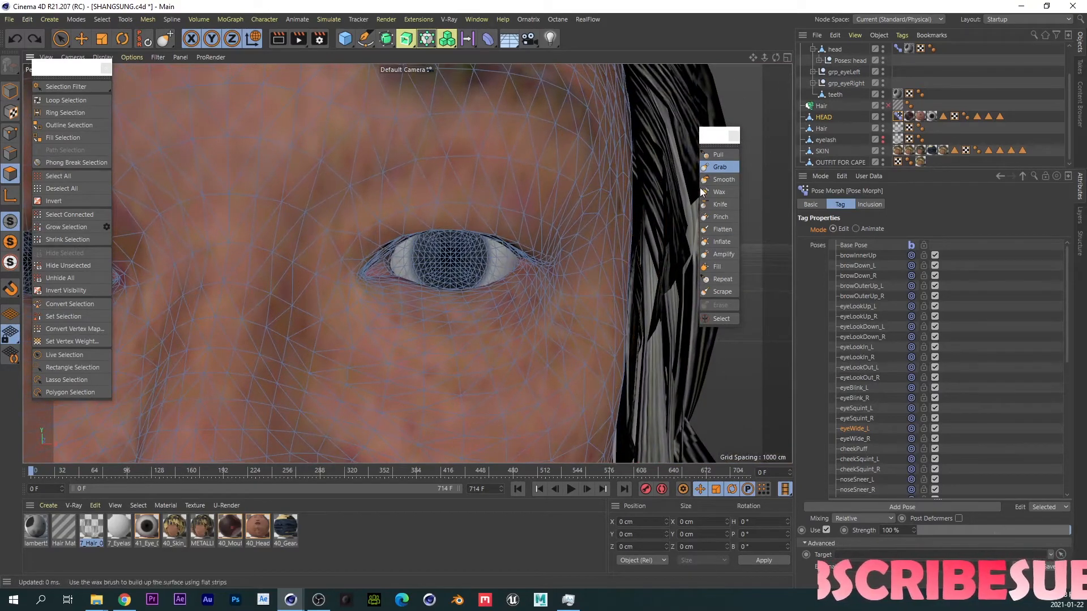
click(721, 168)
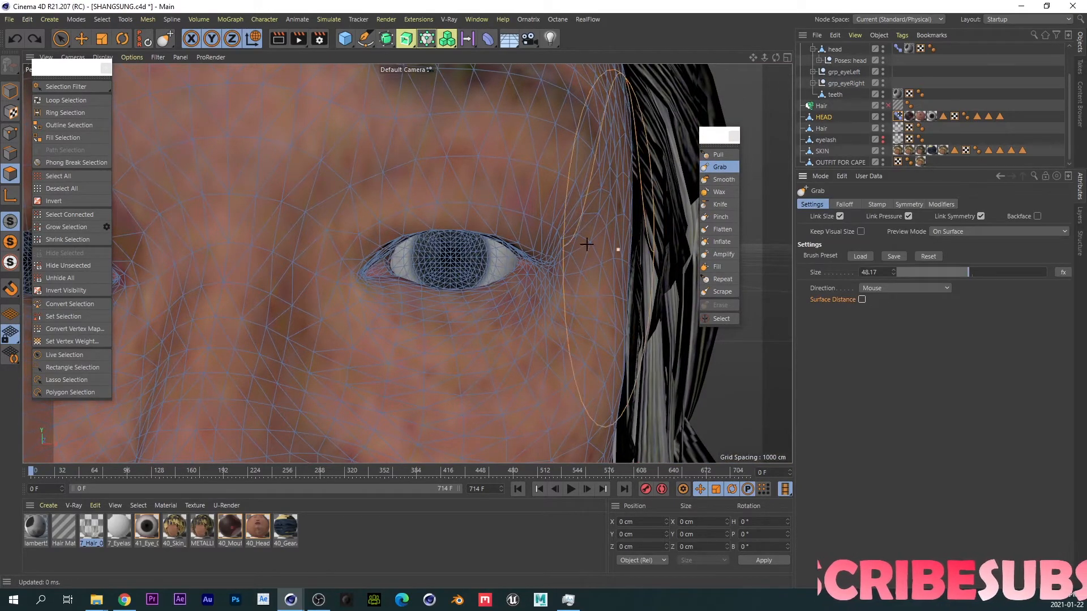
drag(477, 229, 477, 214)
key(ctrl+z)
Step: Reduce the Grab brush size to 23.544 and raise the left eye's upper eyelid in the eyeWide_L pose
alt+right_drag(473, 220, 502, 212)
middle_drag(489, 232, 459, 234)
middle_drag(300, 238, 310, 238)
scroll(452, 237, down, 2)
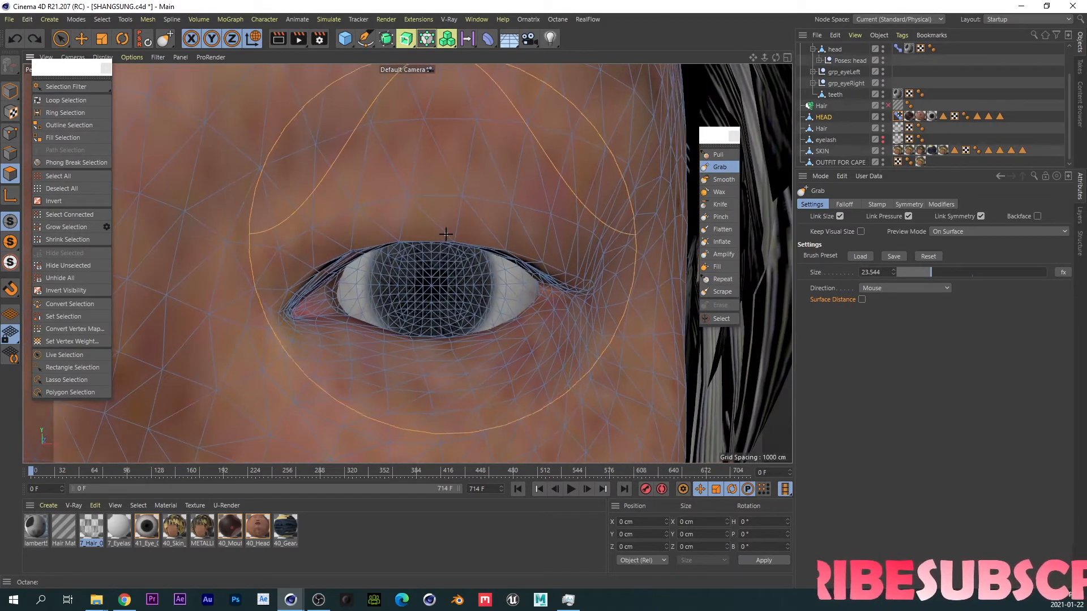
drag(441, 219, 442, 212)
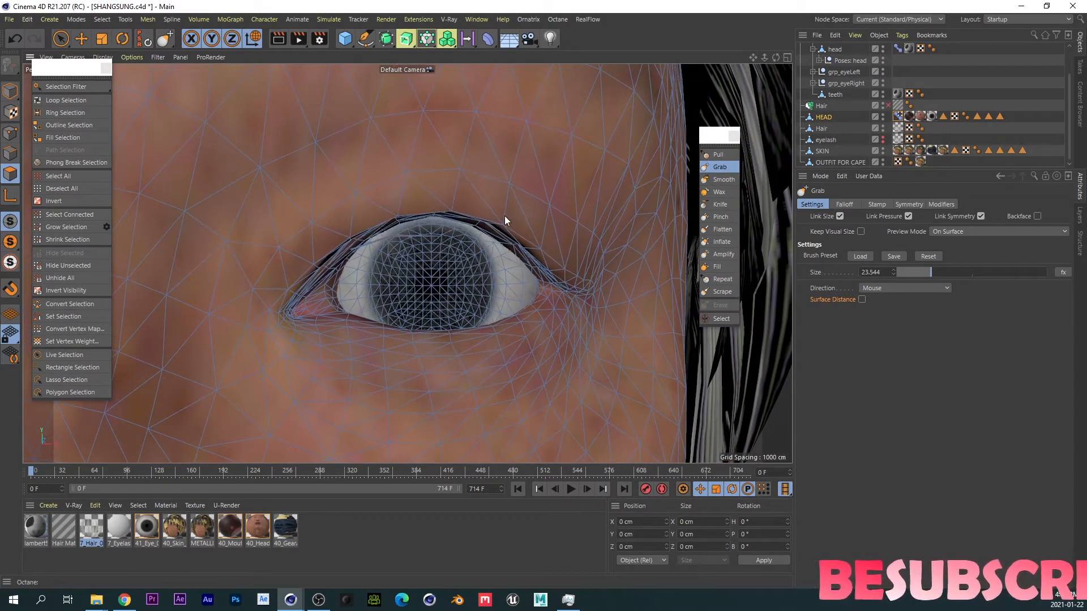
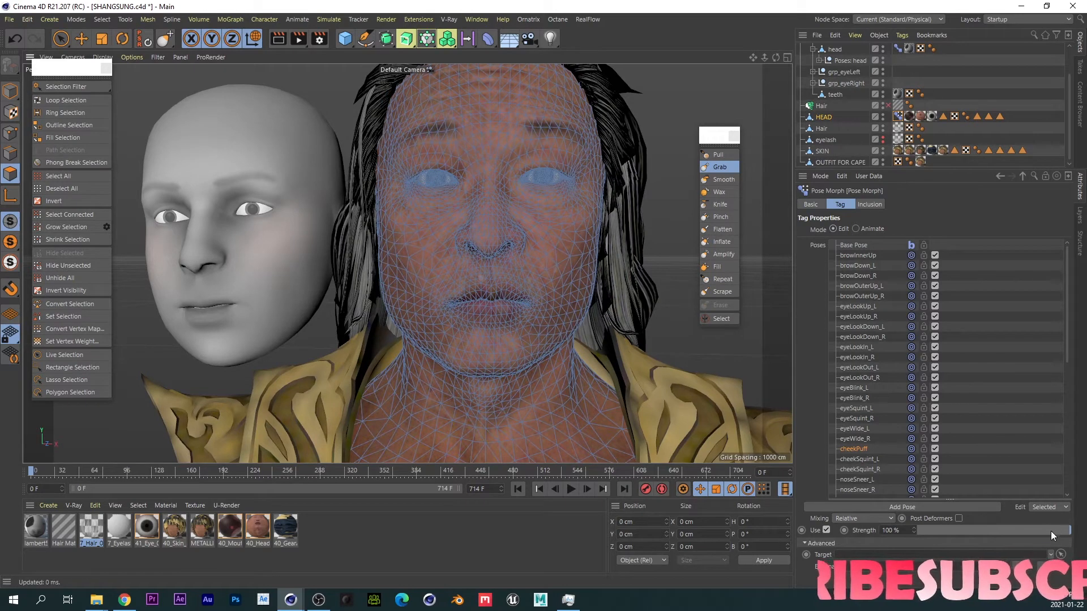
Step: Sweep the cheekPuff pose's strength up to 100 % to examine how the cheeks deform
mouse_move(1050, 531)
mouse_down()
mouse_move(925, 520)
mouse_move(1070, 530)
mouse_up()
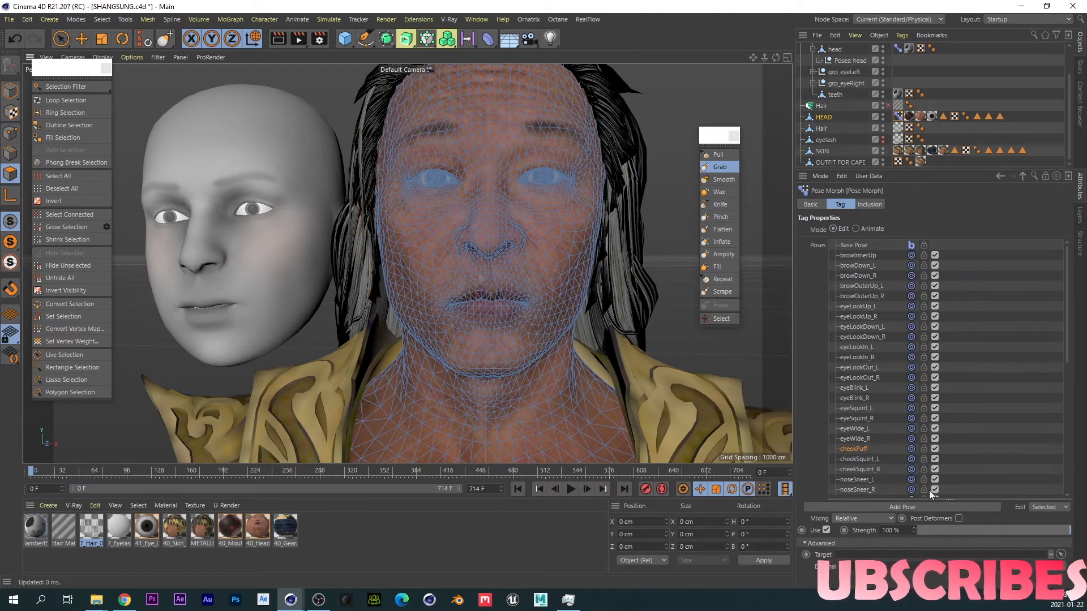
mouse_move(1047, 532)
mouse_down()
mouse_move(984, 528)
mouse_move(1085, 529)
mouse_move(745, 510)
mouse_move(1085, 523)
mouse_up()
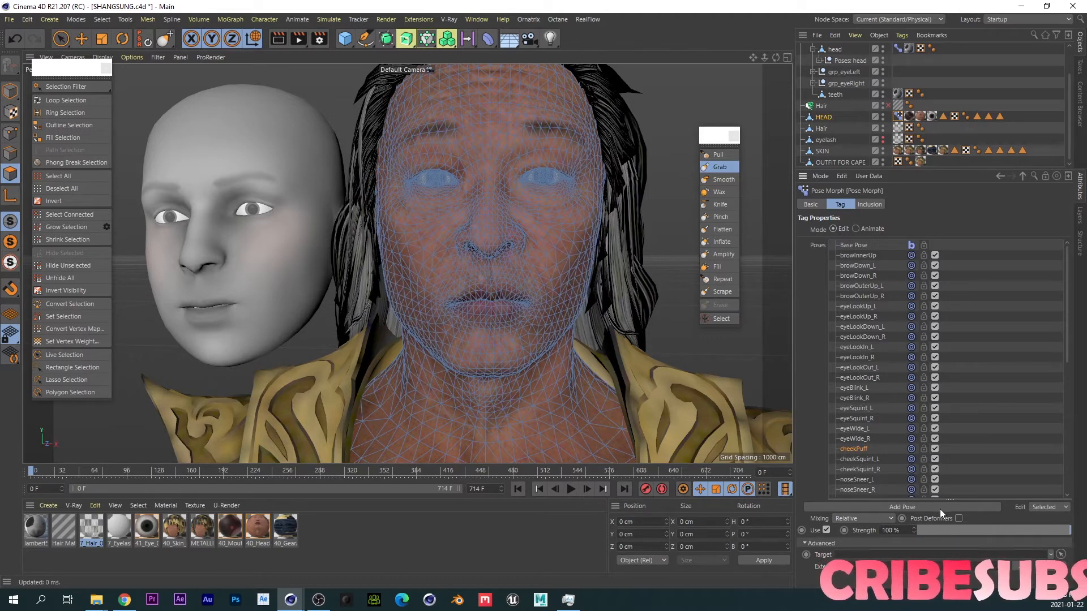
key(ctrl+z)
mouse_move(1059, 529)
mouse_down()
mouse_move(899, 521)
mouse_move(1070, 530)
mouse_up()
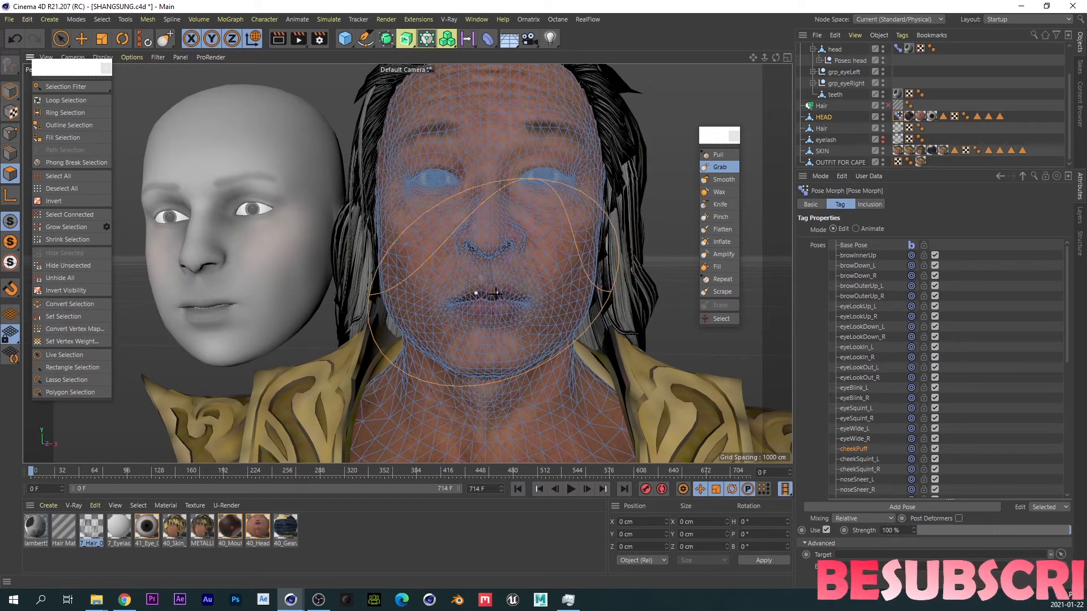
Step: Examine the puffed cheeks and lips of the HEAD mesh from below, from the side and from the front
alt+middle_drag(487, 296, 489, 352)
alt+drag(489, 351, 493, 369)
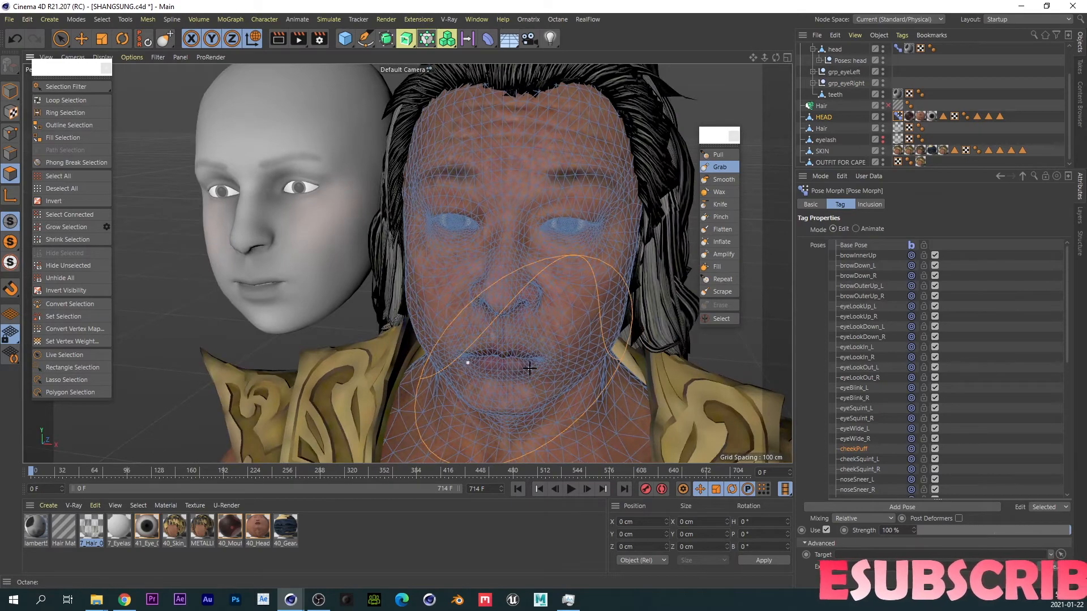
alt+right_drag(545, 391, 601, 385)
alt+drag(531, 358, 563, 323)
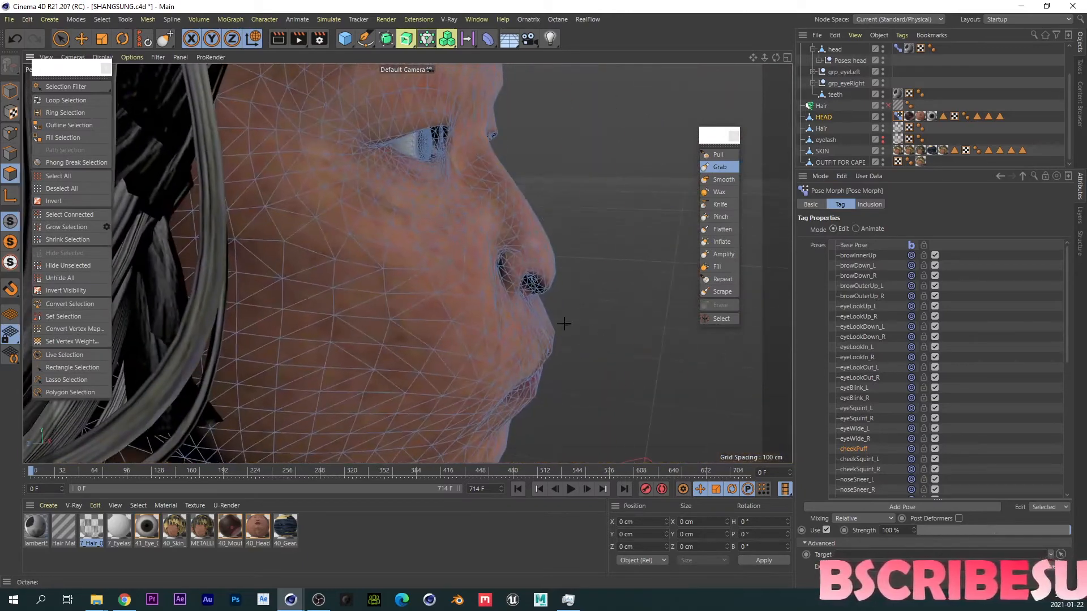
alt+drag(488, 294, 305, 297)
scroll(390, 293, down, 3)
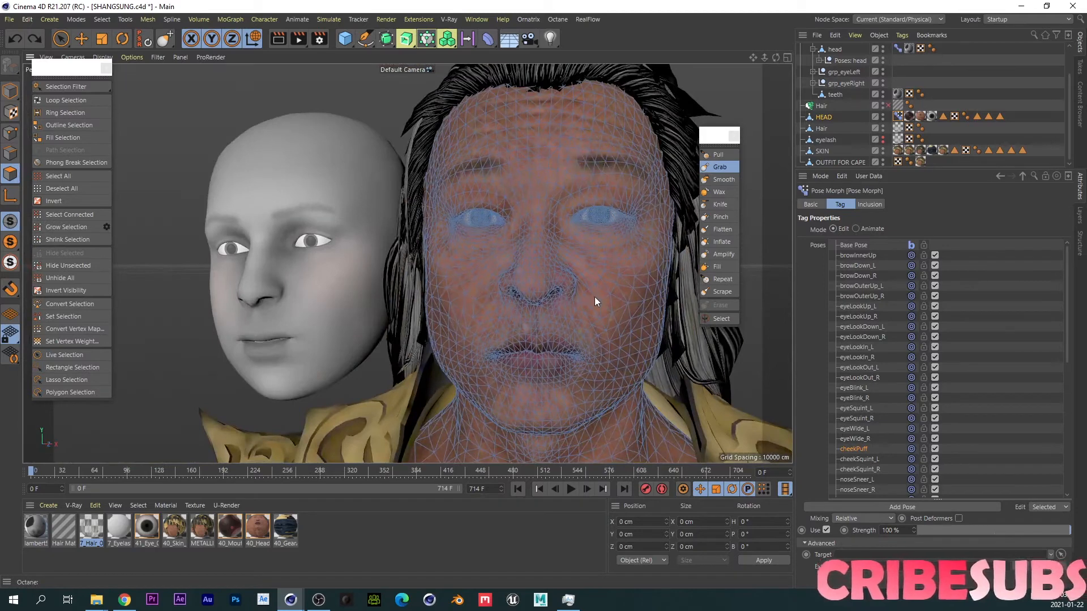
scroll(542, 328, down, 2)
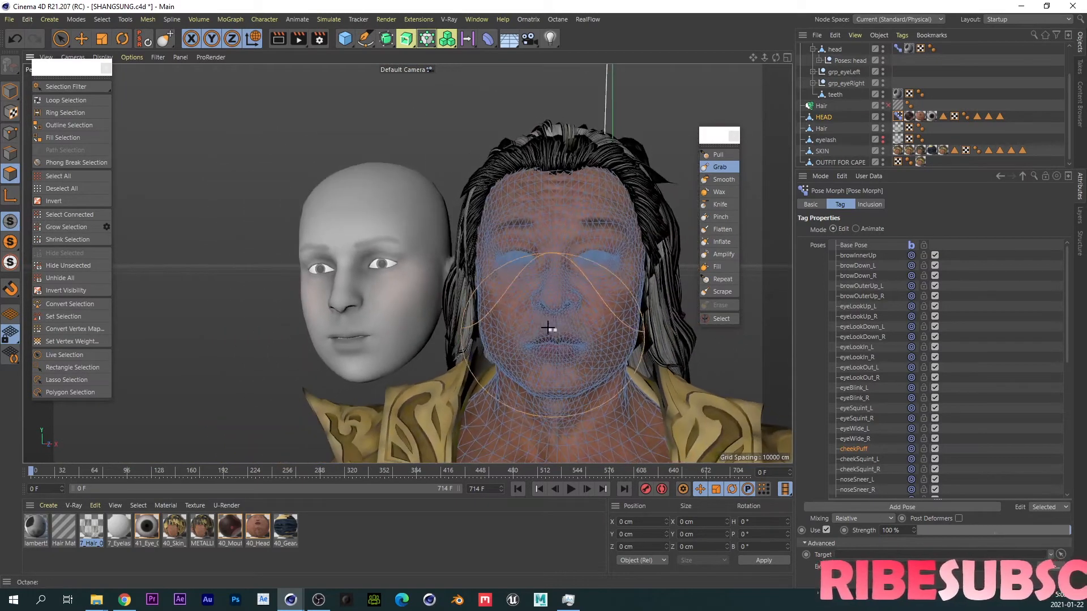
alt+middle_drag(548, 330, 510, 286)
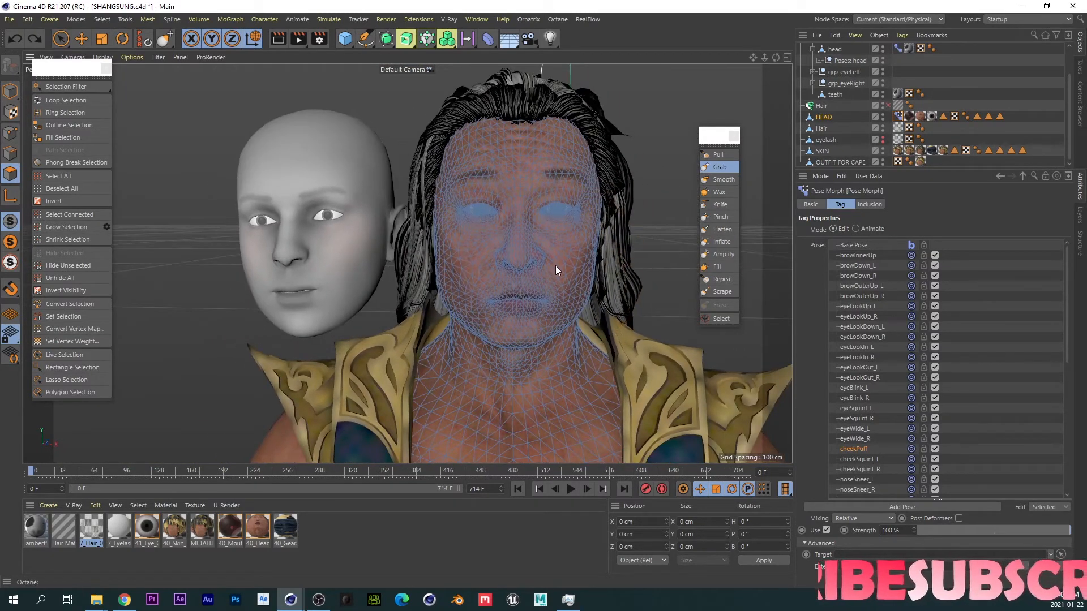
drag(556, 266, 548, 277)
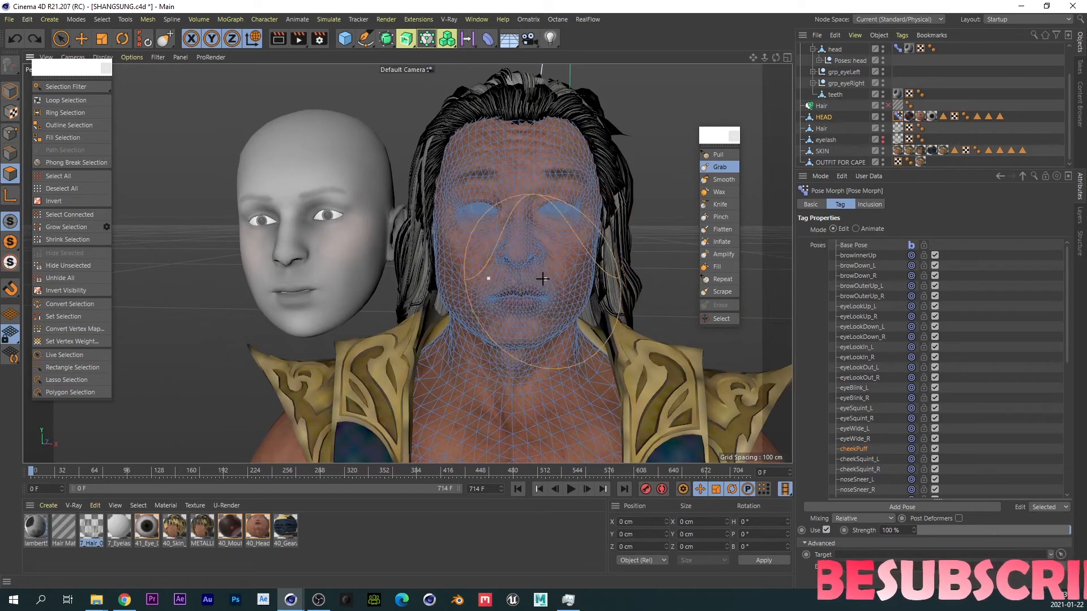
scroll(543, 279, up, 3)
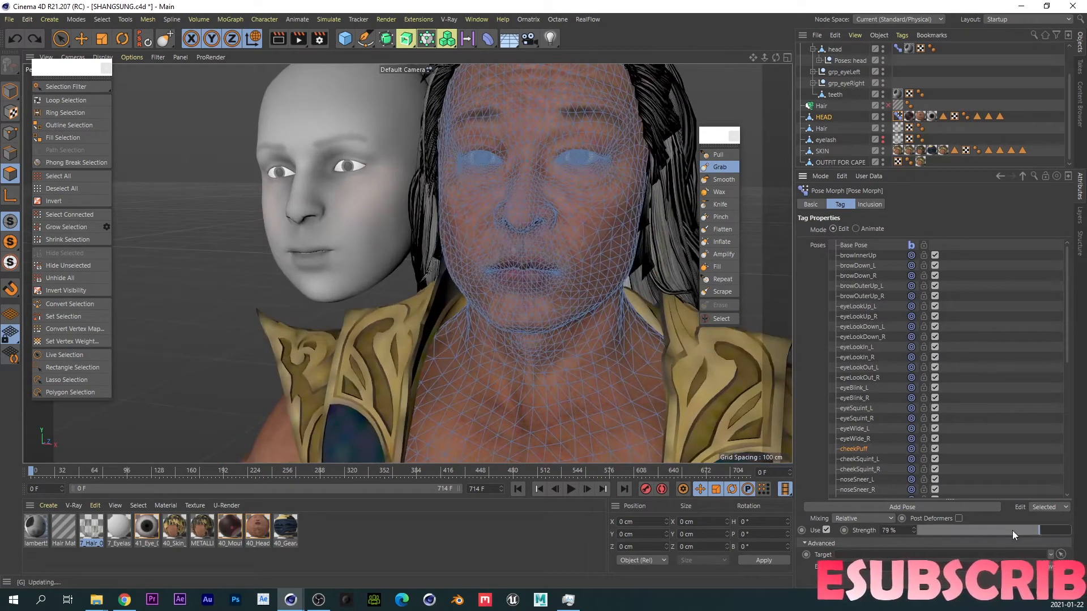
Step: Check the cheekPuff pose in the Live Viewer render by sweeping its strength up to 100 %, and move the window away
drag(1013, 535, 1085, 498)
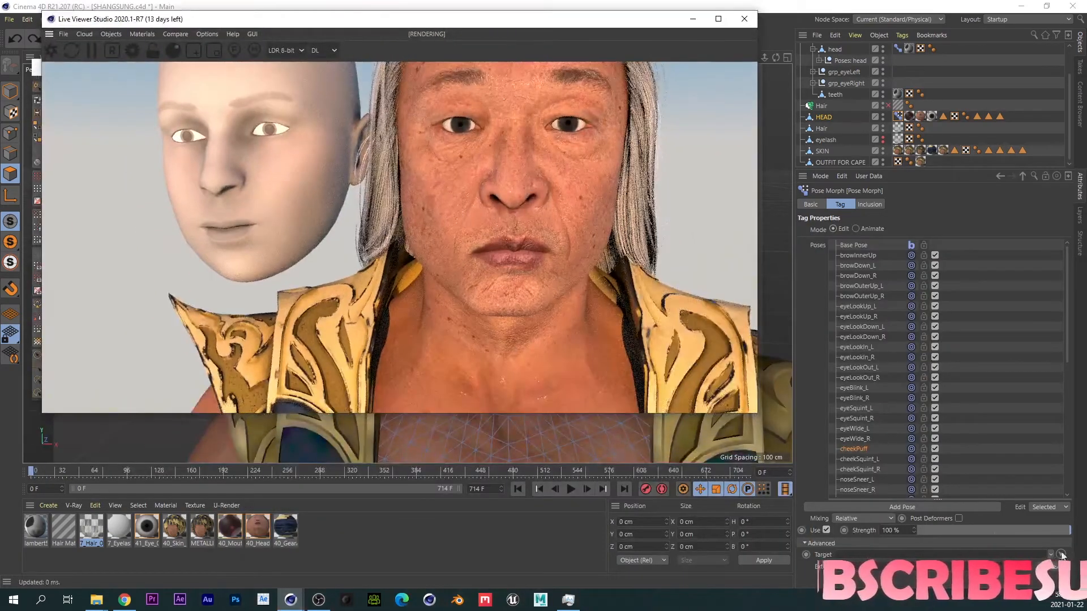
drag(1059, 530, 1084, 541)
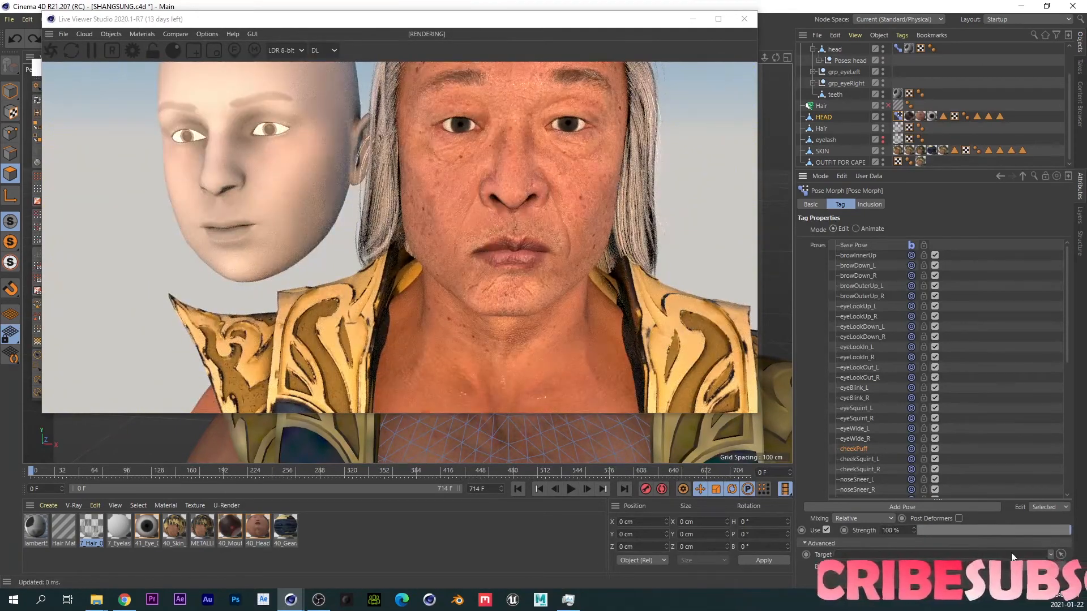
drag(928, 532, 1075, 530)
drag(113, 19, 1040, 1)
click(886, 364)
Step: Inspect the puffed cheeks up close and at a distance, recheck them at 100 % strength in the Live Viewer, and move it away
alt+drag(567, 246, 555, 274)
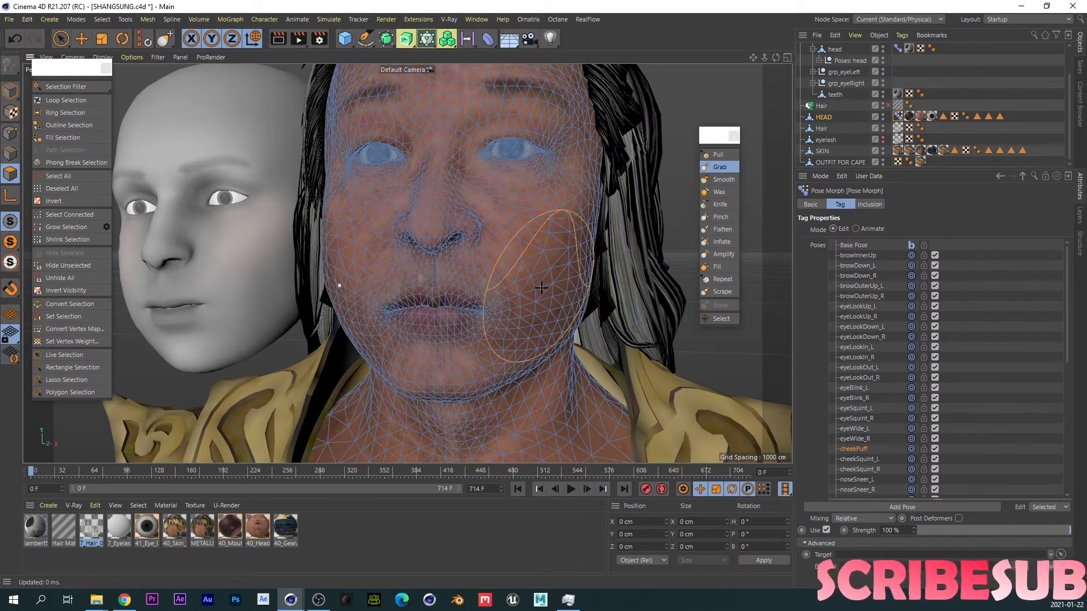
scroll(552, 287, down, 5)
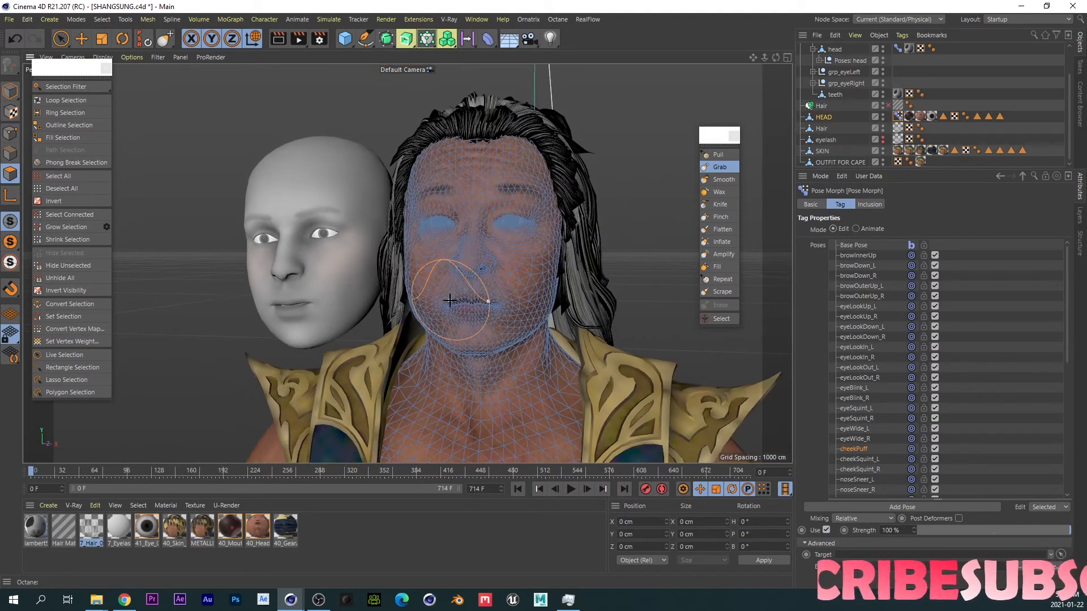
scroll(462, 298, up, 5)
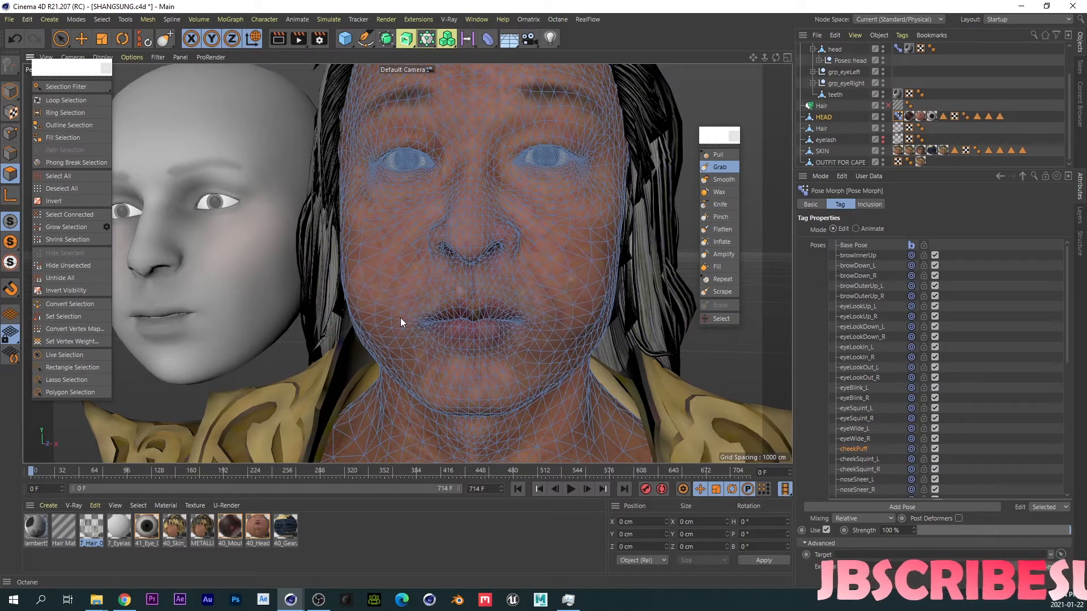
scroll(400, 318, down, 5)
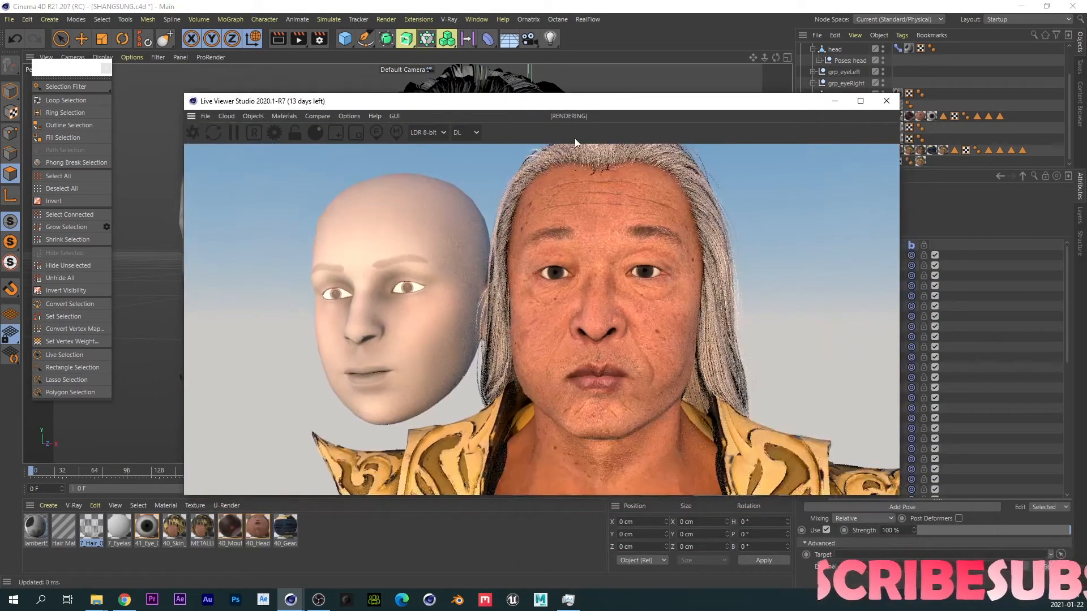
drag(586, 110, 471, 48)
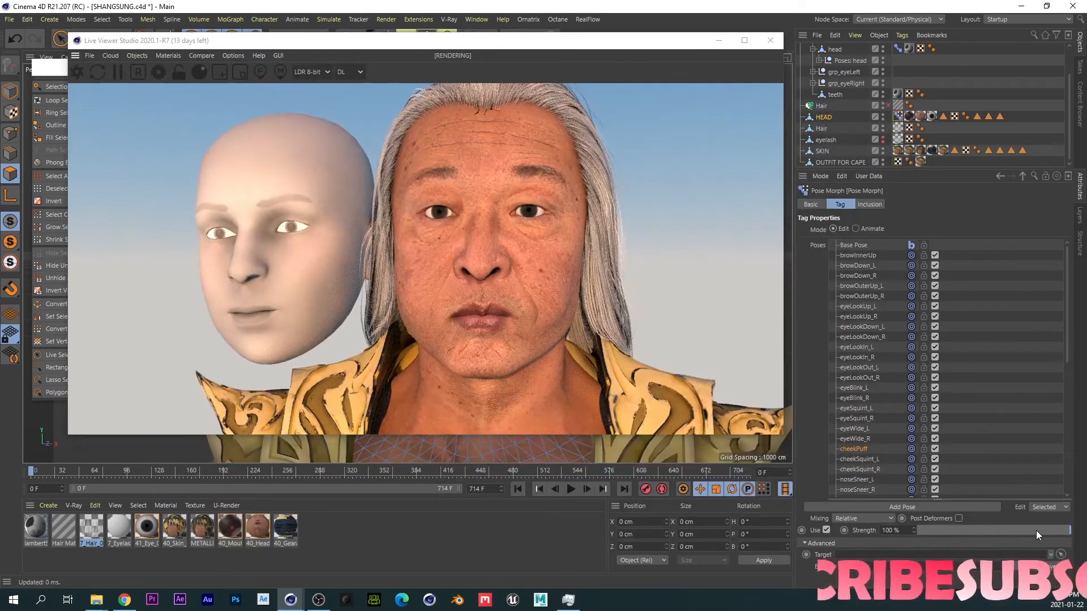
drag(1035, 531, 1086, 527)
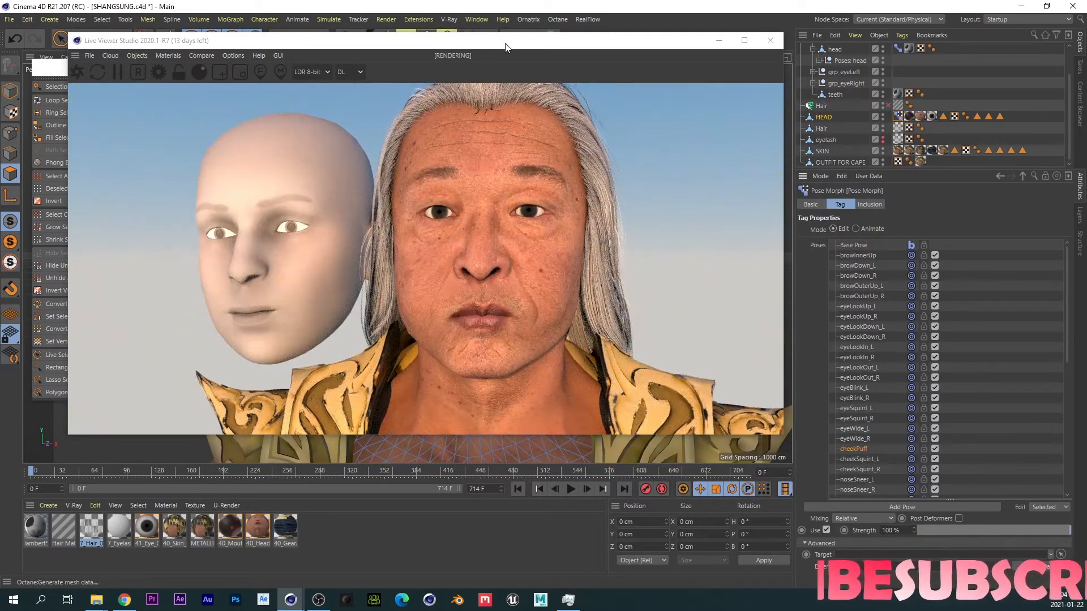
drag(519, 50, 1086, 11)
Step: Select the cheekSquint_L pose, and turn on Surface Distance for the Grab brush
scroll(527, 212, up, 5)
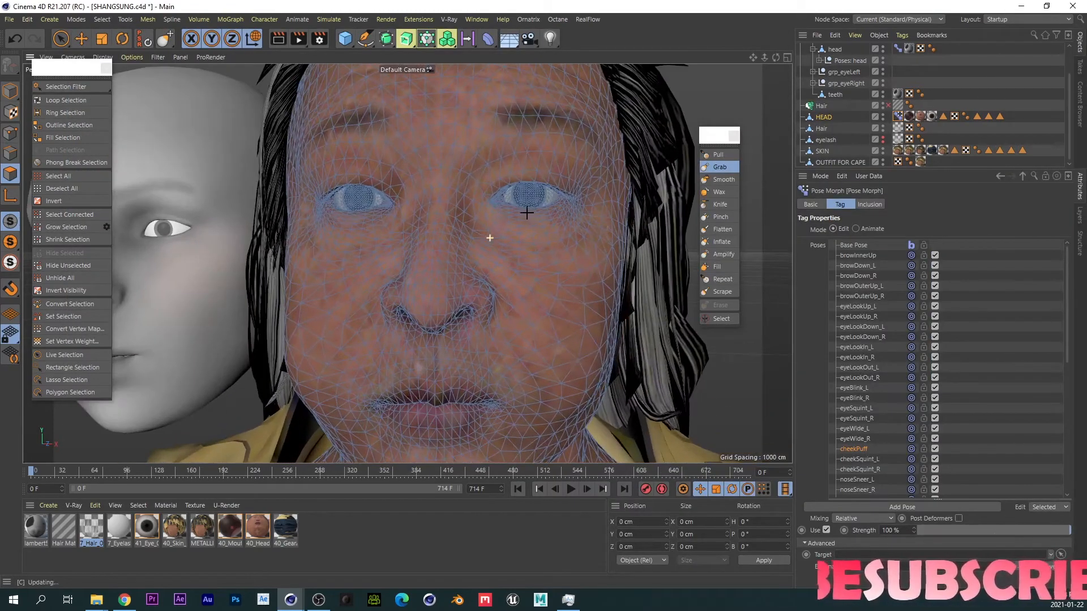
click(858, 459)
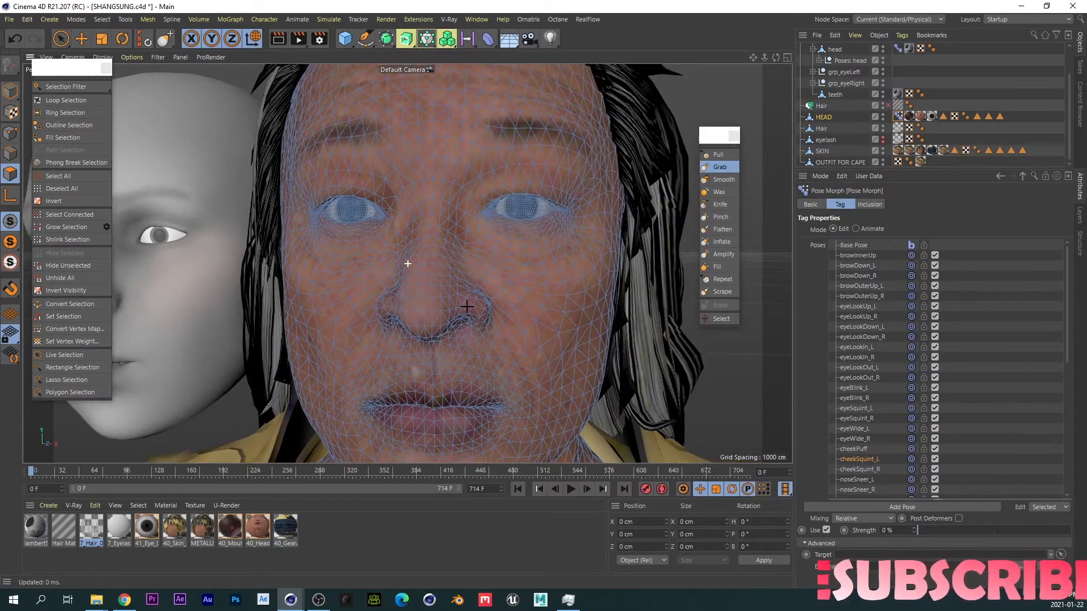
click(725, 165)
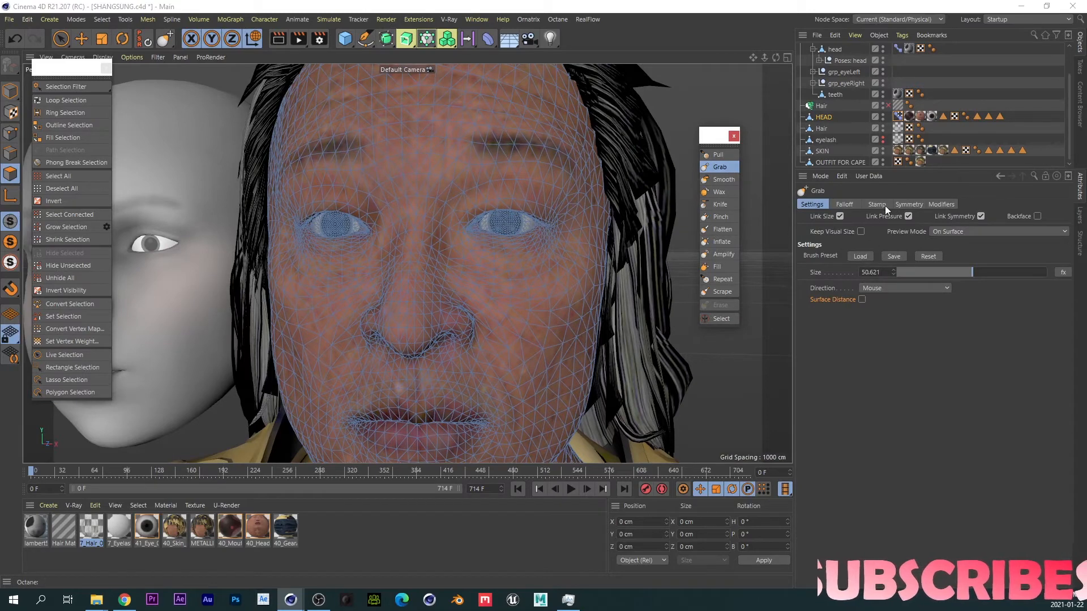
click(906, 204)
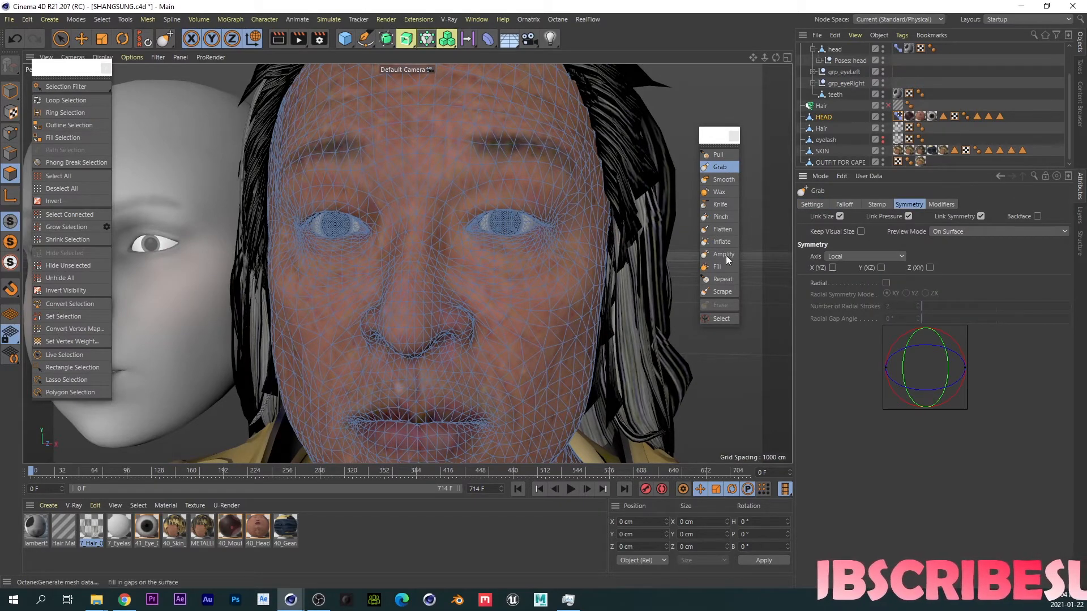
click(816, 204)
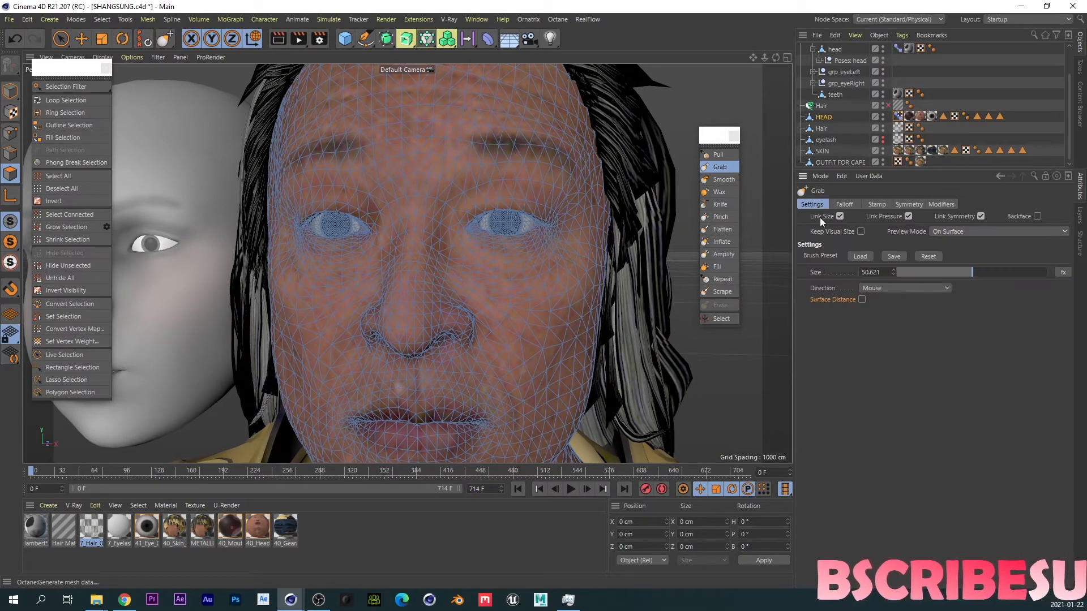
click(861, 300)
alt+drag(432, 296, 520, 306)
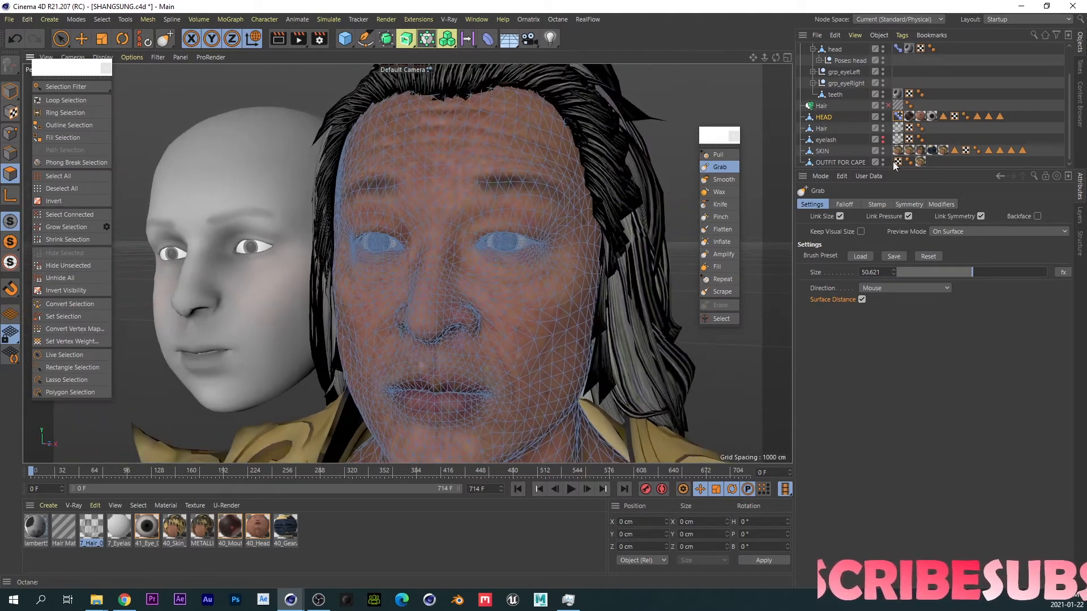
Step: Preview the cheekSquint_L pose at 100 % on the reference head, and return to the HEAD mesh's pose list
click(898, 51)
click(864, 227)
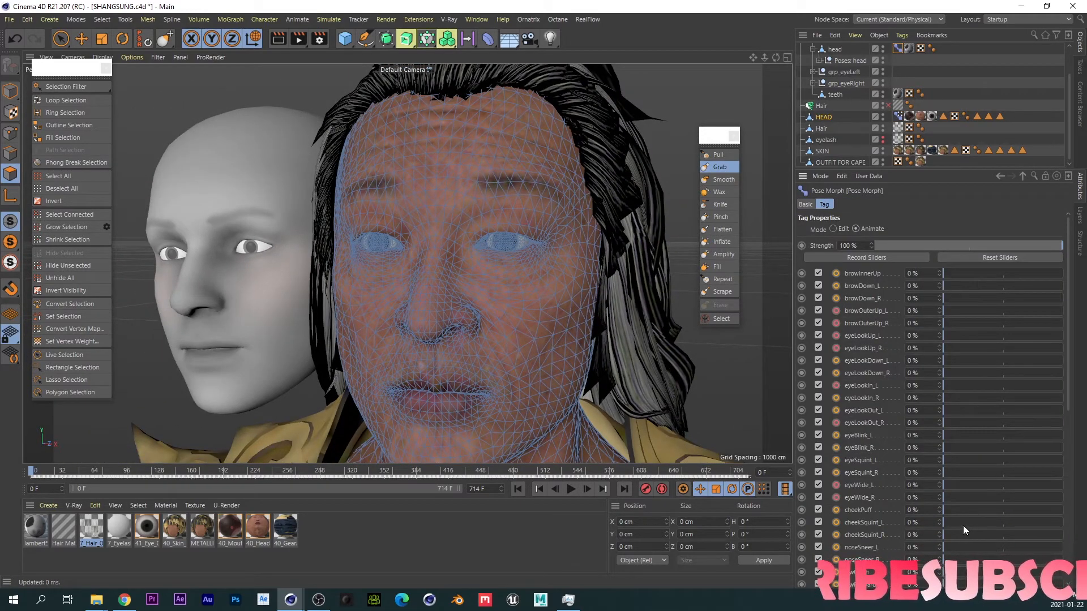
drag(962, 522, 1063, 522)
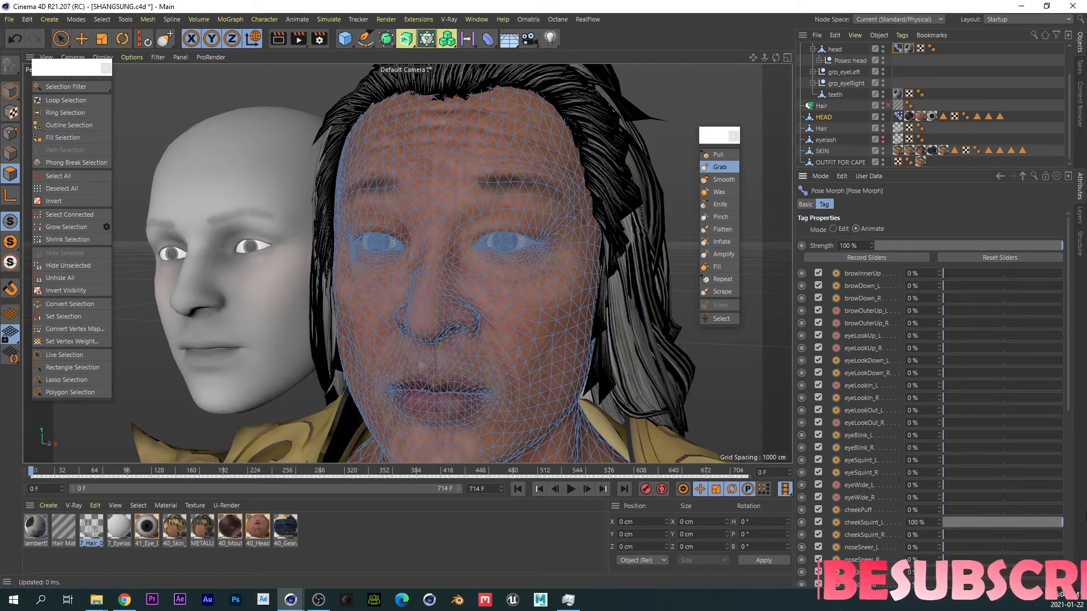
click(839, 229)
click(871, 229)
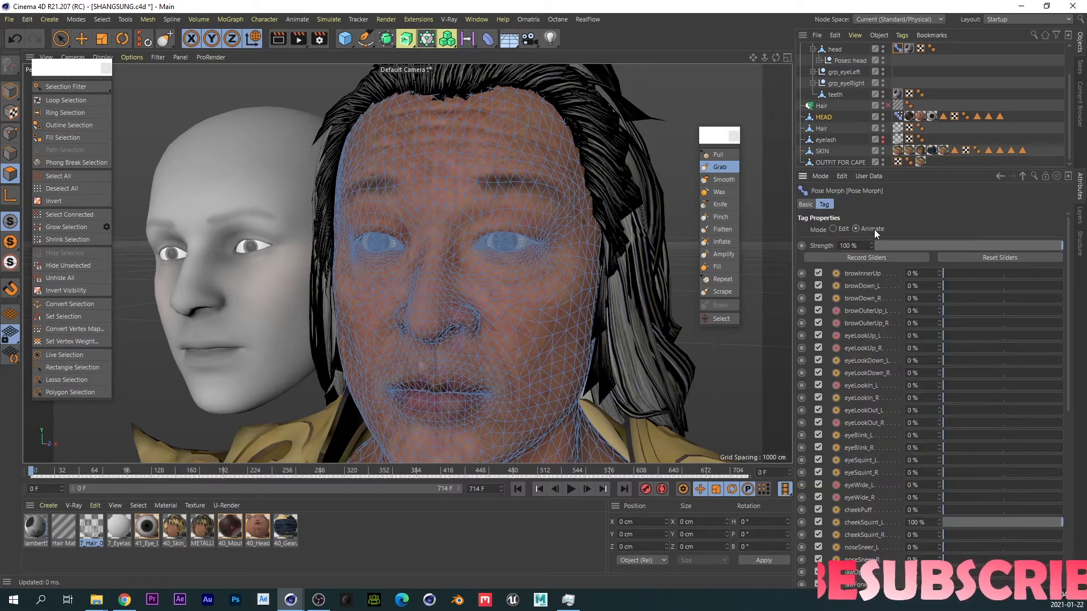
double_click(896, 117)
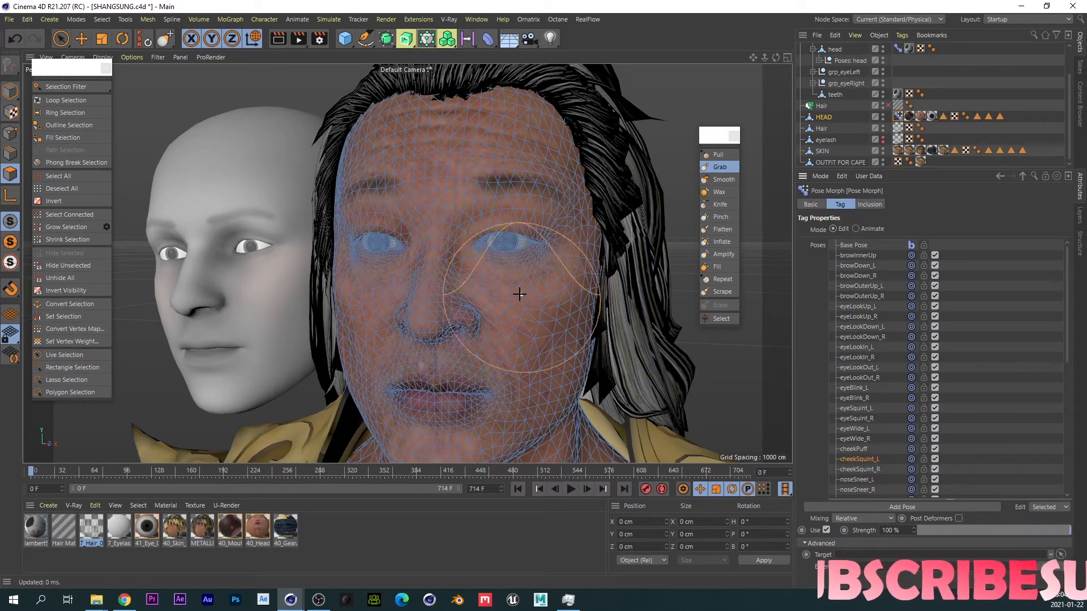
Step: Shape the cheekSquint_L pose on the left cheek below the eye with the Grab brush, and check it at 100 % strength
scroll(563, 294, up, 10)
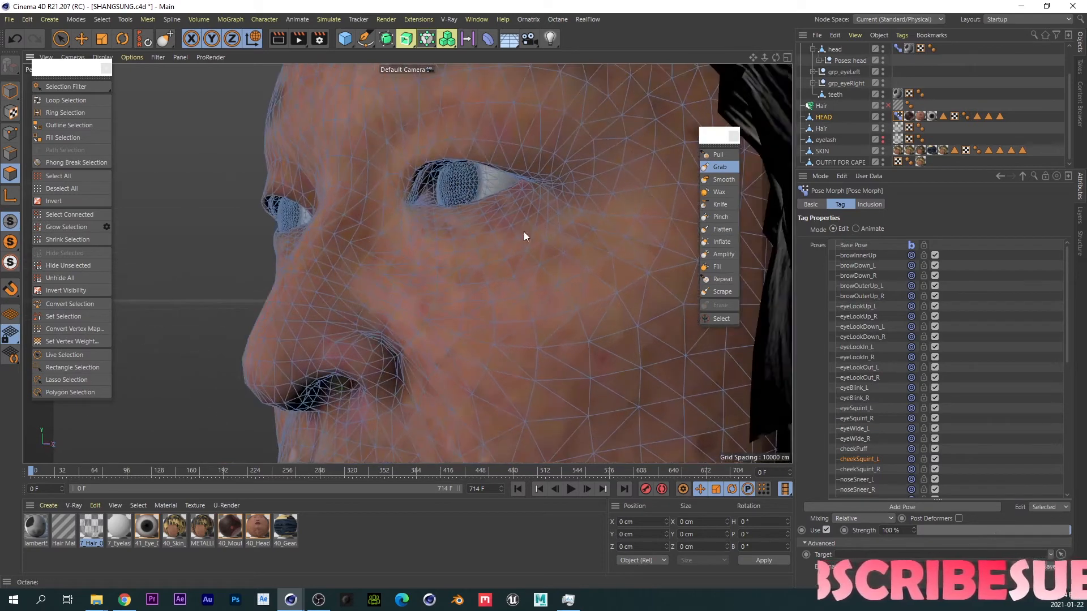
middle_drag(533, 238, 471, 247)
drag(509, 221, 513, 203)
mouse_move(491, 238)
mouse_down()
mouse_move(468, 315)
mouse_move(508, 303)
mouse_up()
scroll(487, 234, down, 3)
middle_drag(508, 303, 522, 303)
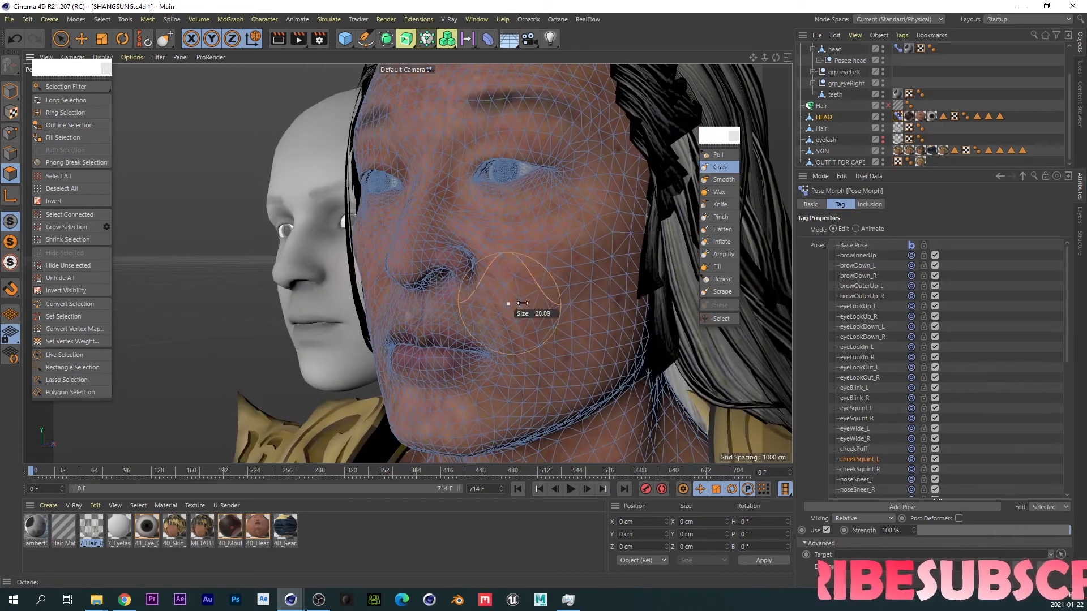
mouse_move(511, 273)
mouse_down()
mouse_move(501, 254)
mouse_move(485, 279)
mouse_move(511, 302)
mouse_up()
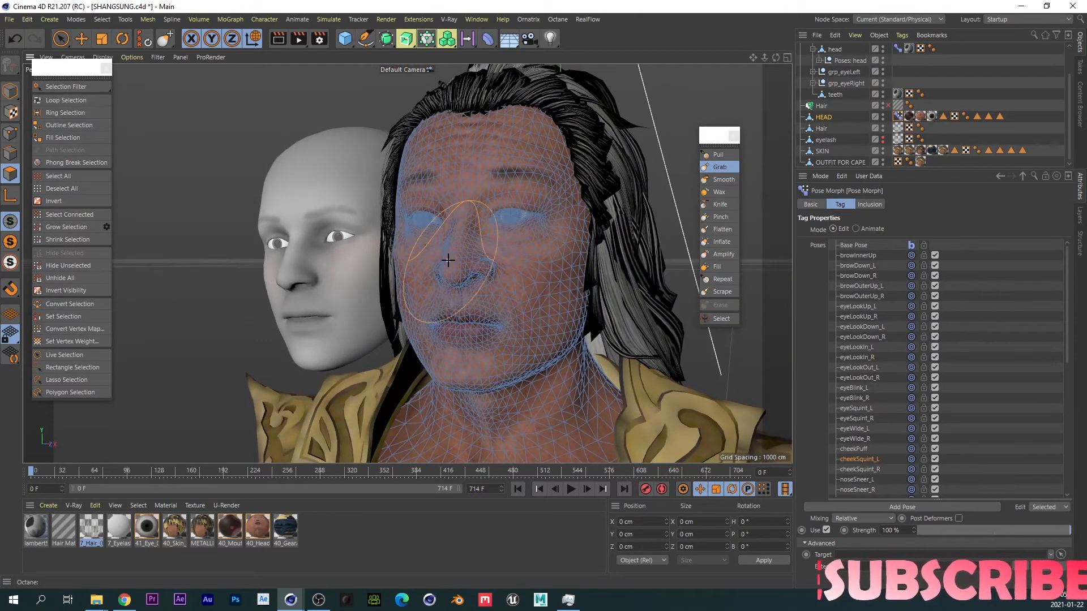
alt+drag(448, 259, 521, 279)
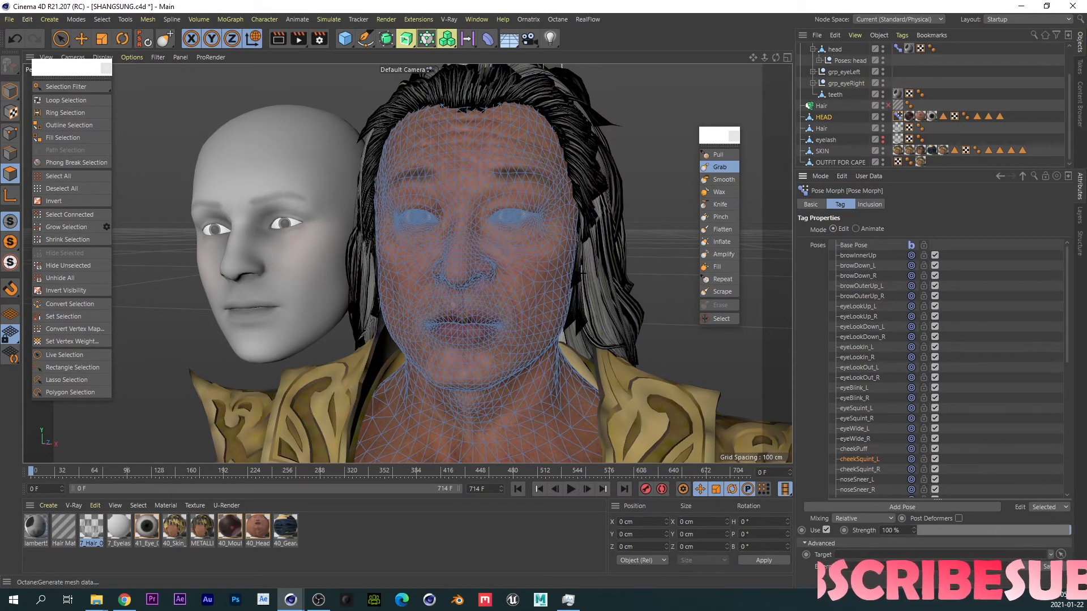
scroll(572, 238, up, 5)
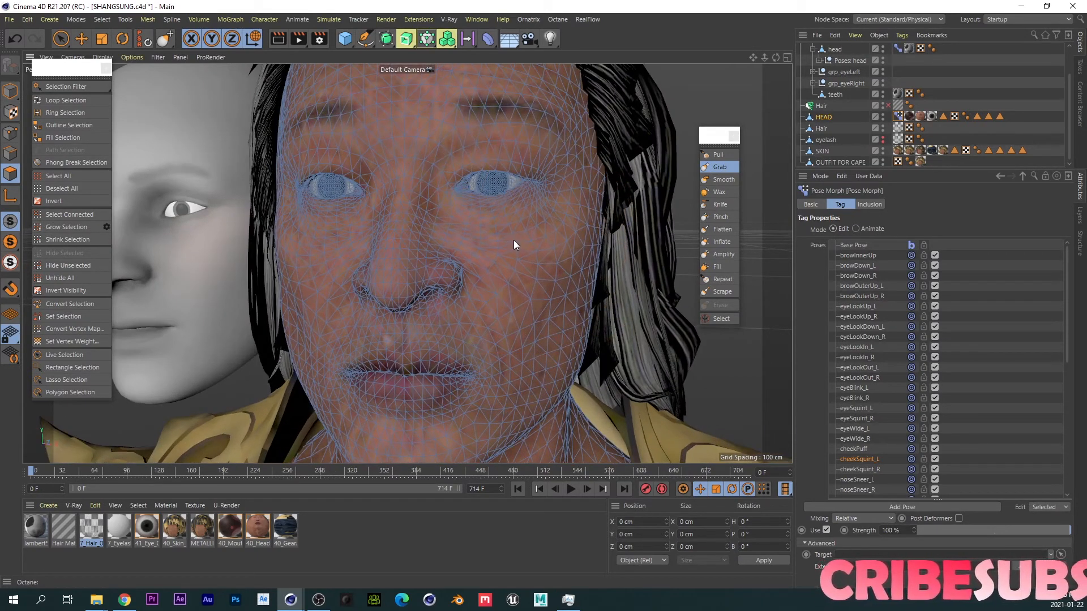
mouse_move(1064, 530)
mouse_down()
mouse_move(1008, 530)
mouse_move(1080, 521)
mouse_up()
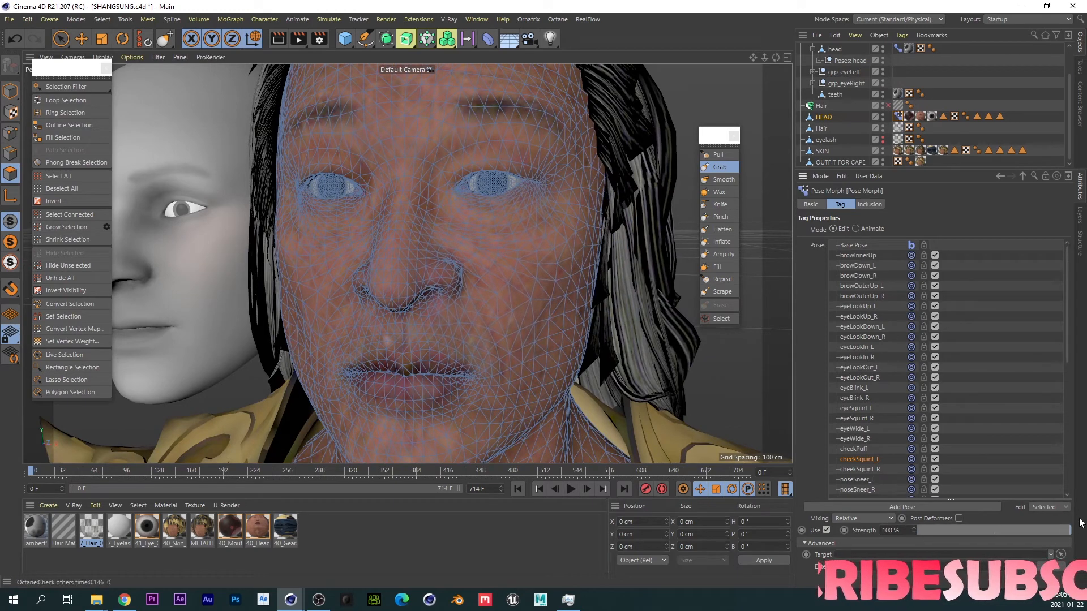
Step: Copy the cheekSquint_L pose onto cheekSquint_R, flip it along X, and check it up to 100 % strength
right_click(852, 459)
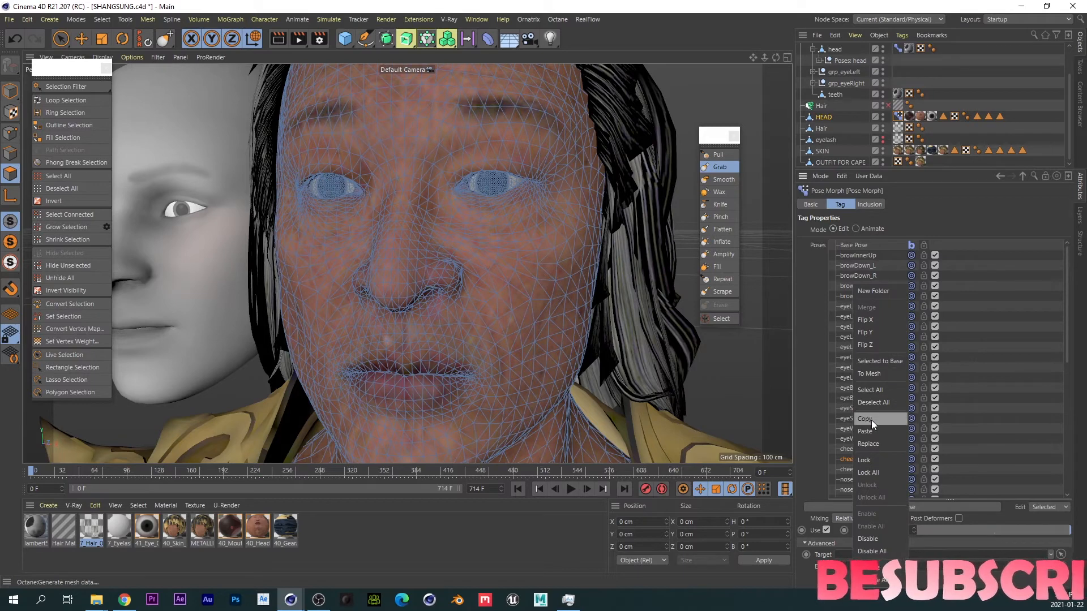
right_click(863, 468)
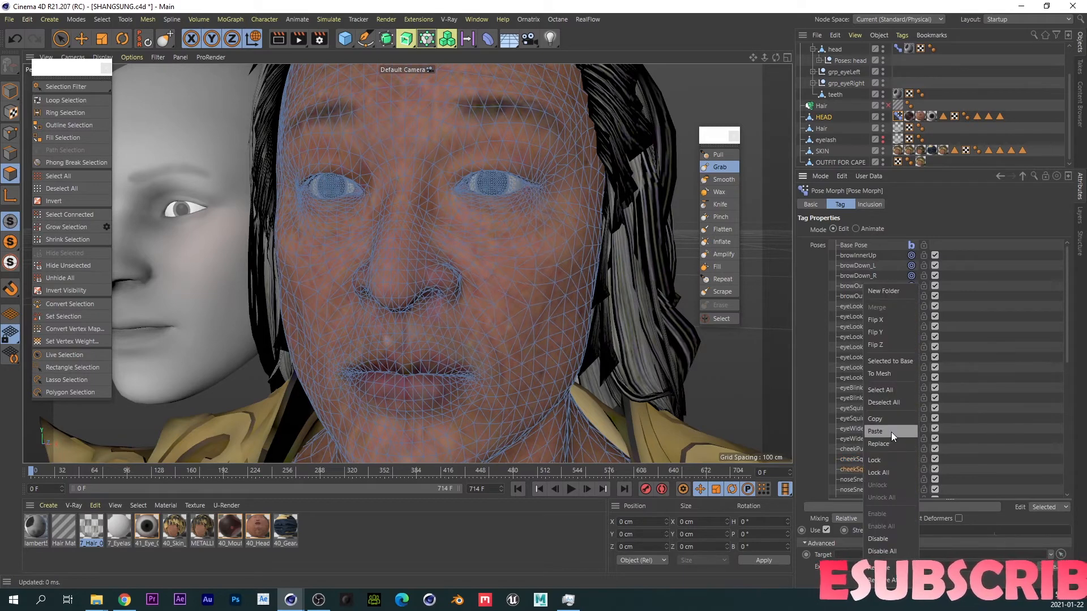
click(889, 440)
right_click(864, 468)
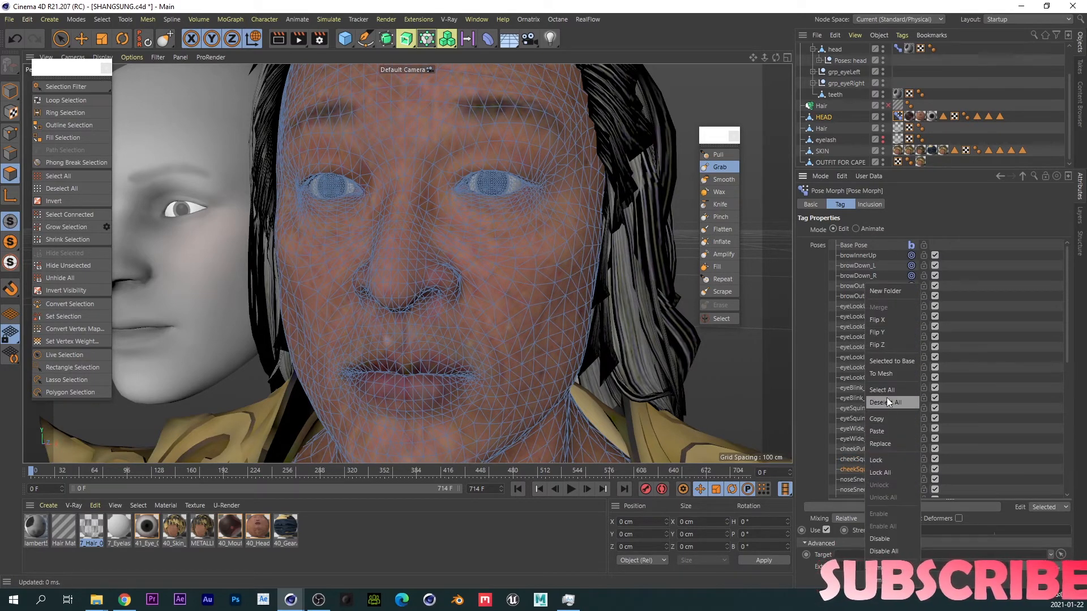
click(886, 322)
drag(935, 532, 1069, 527)
Step: Examine the cheekSquint_R pose around the outer corner of the right eye, sweeping its strength up to 100 %
alt+drag(352, 300, 438, 291)
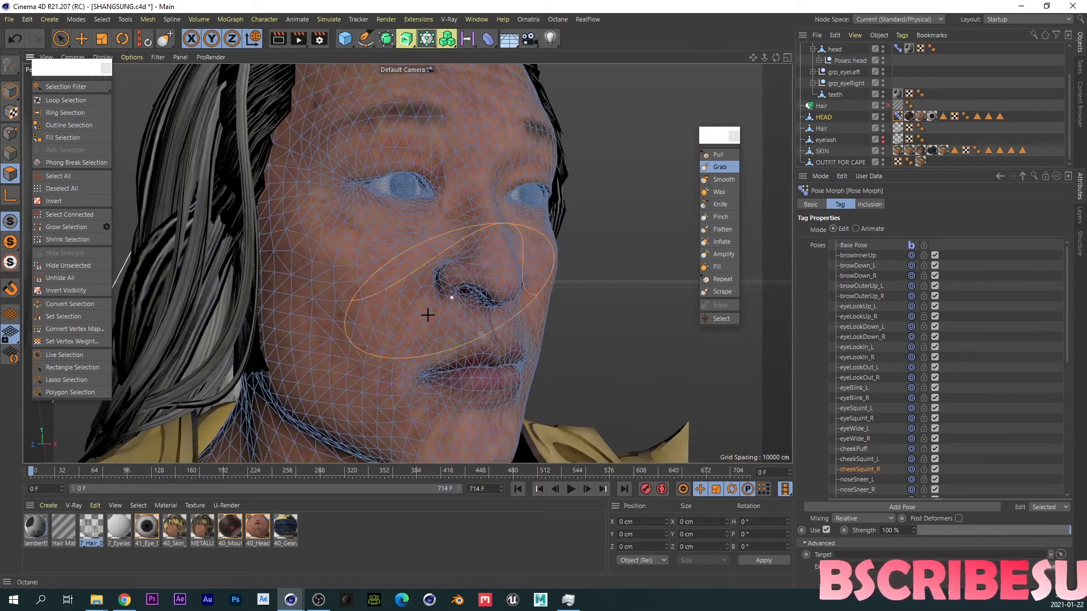
key(ctrl+shift+z)
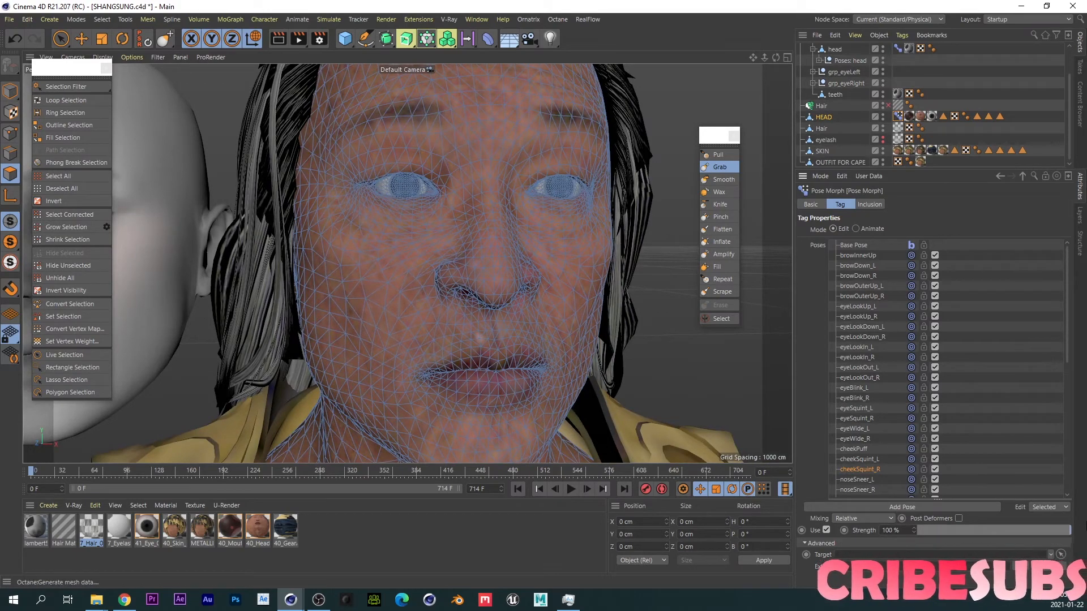
alt+drag(558, 283, 349, 181)
alt+right_drag(349, 181, 417, 165)
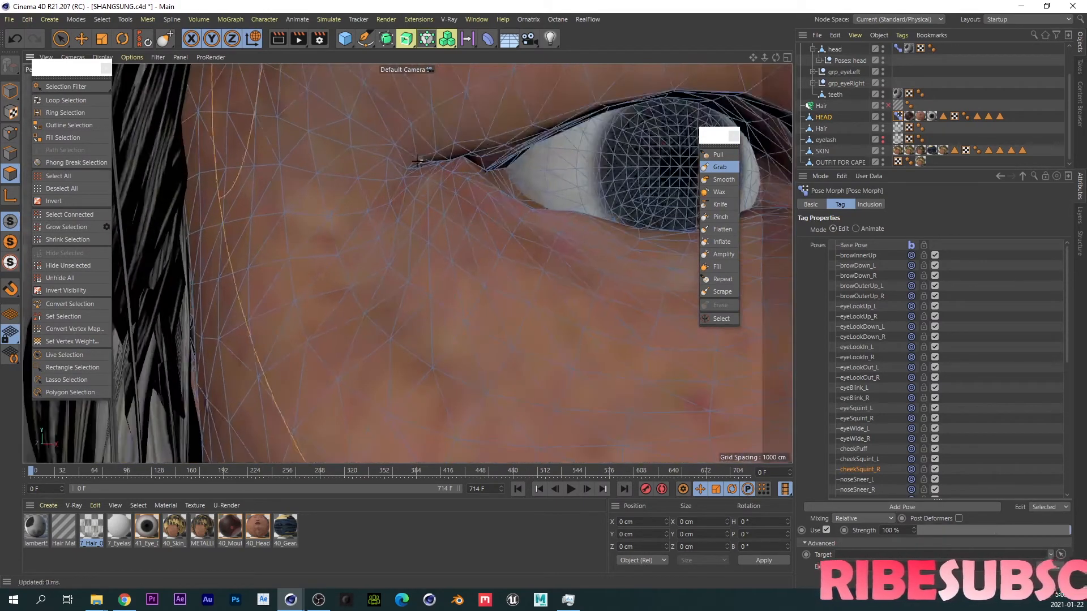
mouse_move(422, 160)
alt+mouse_down()
mouse_move(378, 158)
mouse_move(465, 153)
mouse_move(435, 158)
alt+mouse_up()
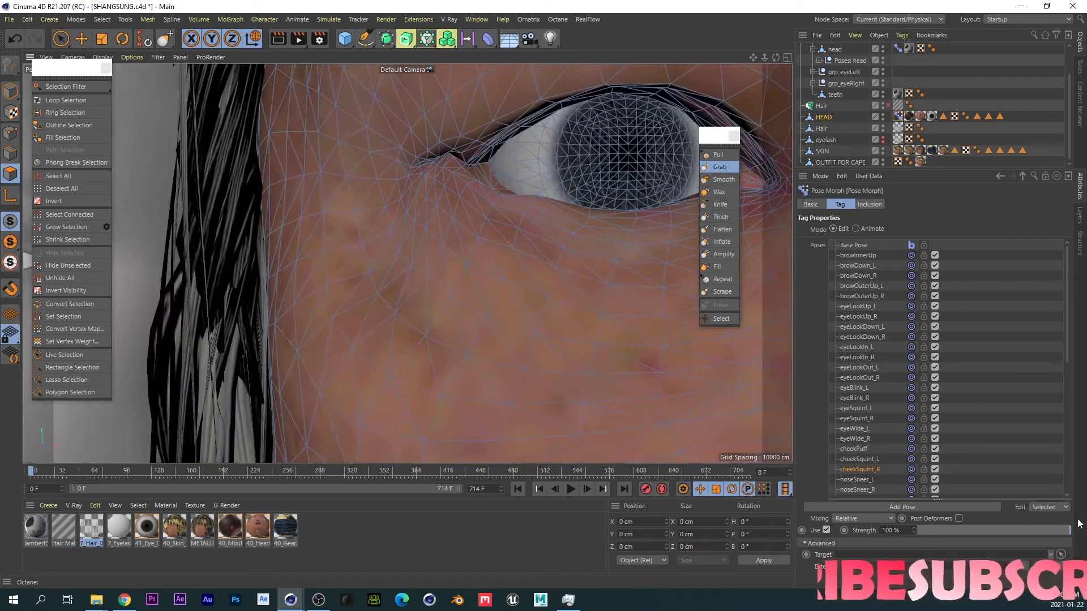
drag(1019, 530, 1075, 530)
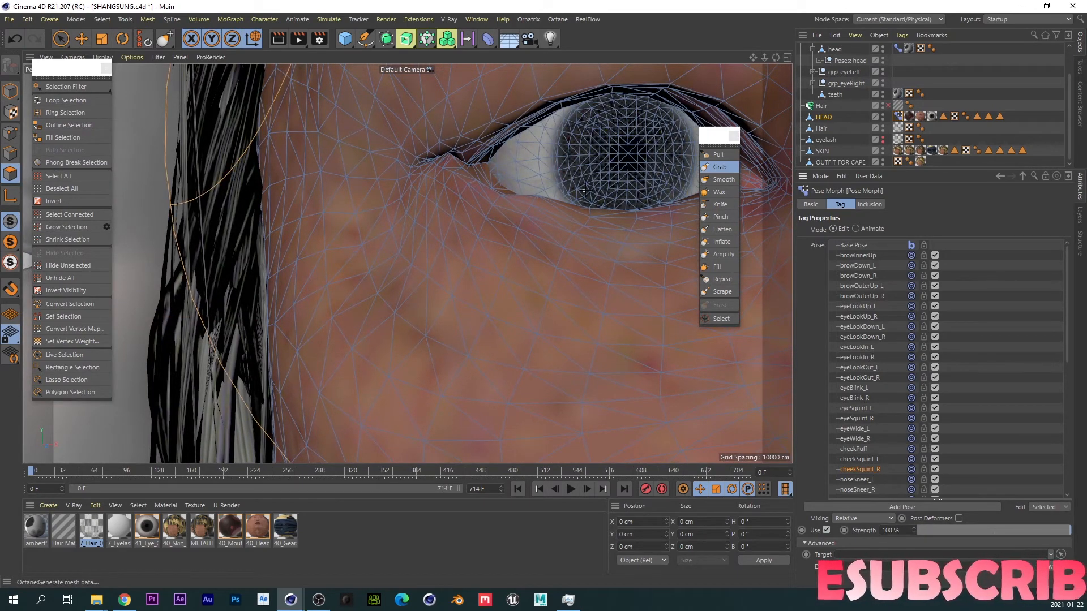
Step: Smooth the mesh at the outer corner of the right eye in cheekSquint_R with a Smooth brush of size 3.7
click(723, 178)
middle_drag(407, 179, 260, 198)
scroll(463, 149, up, 3)
alt+drag(463, 148, 485, 138)
middle_drag(491, 152, 385, 170)
mouse_move(460, 154)
mouse_down()
mouse_move(502, 159)
mouse_move(516, 141)
mouse_move(480, 143)
mouse_up()
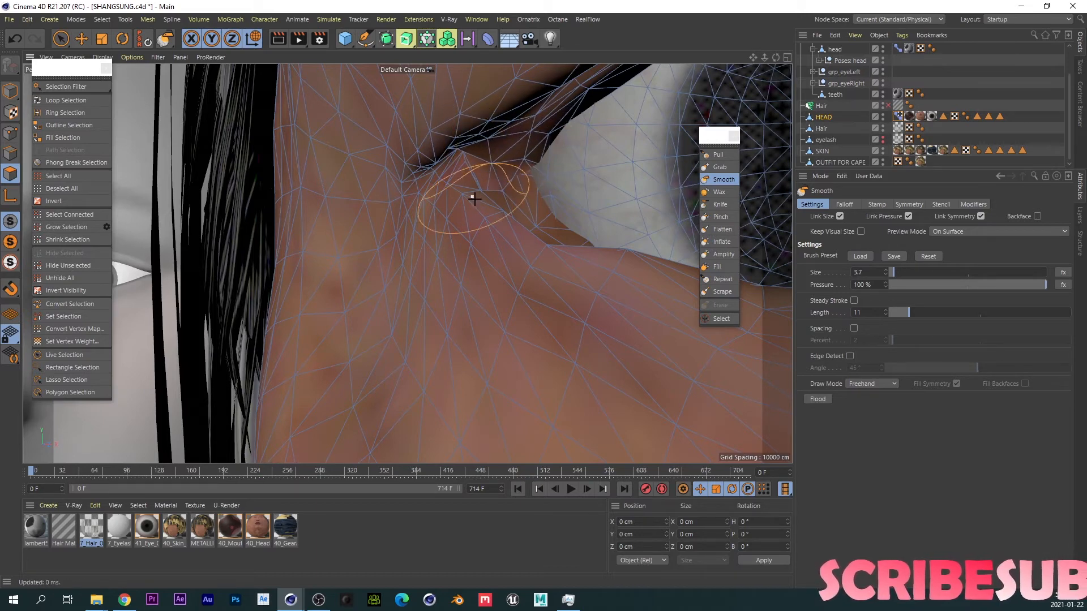
scroll(473, 197, down, 5)
alt+drag(451, 247, 466, 257)
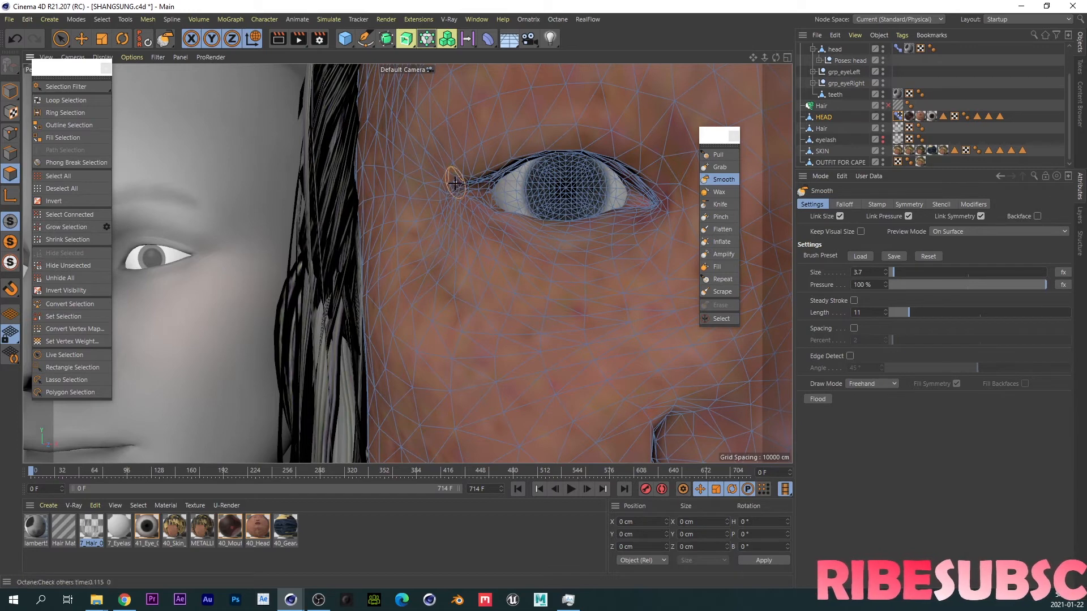
scroll(456, 283, down, 5)
scroll(444, 308, down, 1)
scroll(408, 272, down, 1)
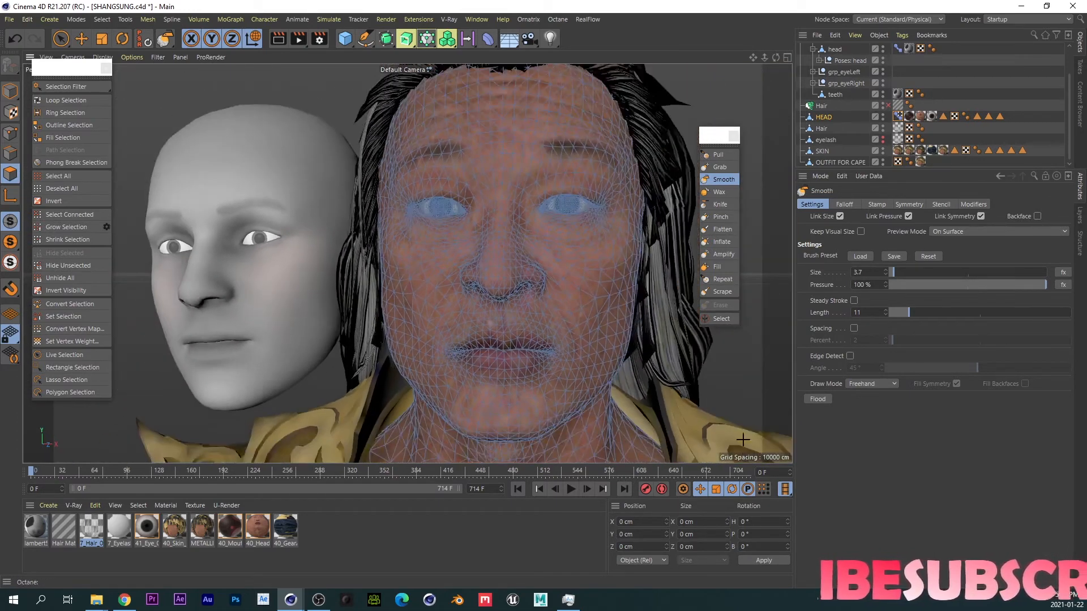
Step: Reopen the HEAD mesh's pose tag and recheck cheekSquint_R by sweeping its strength up to 100 %
click(898, 116)
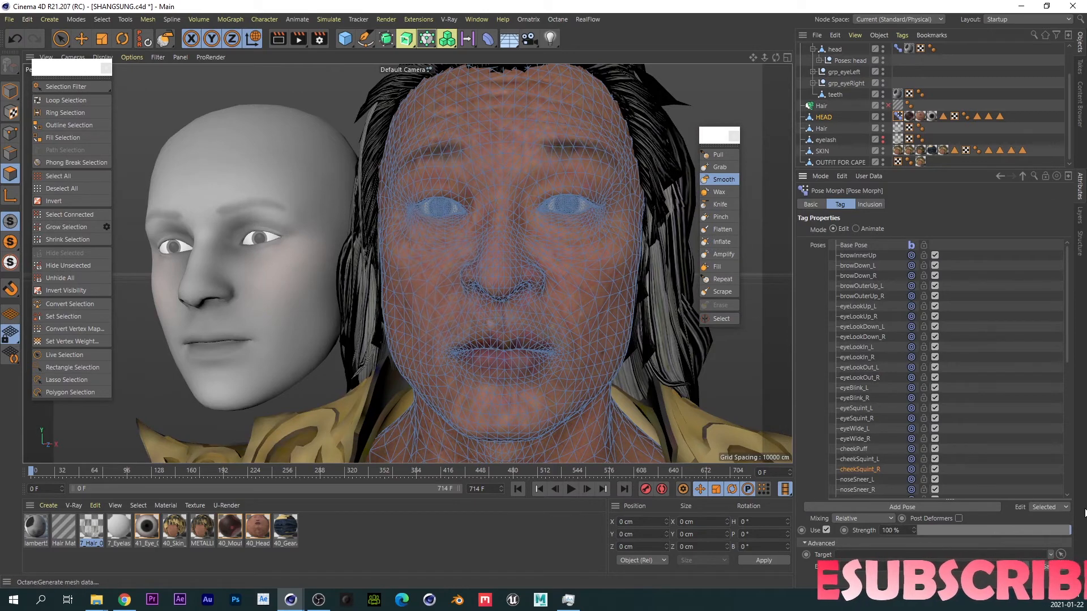
scroll(475, 321, down, 1)
alt+middle_drag(474, 322, 446, 282)
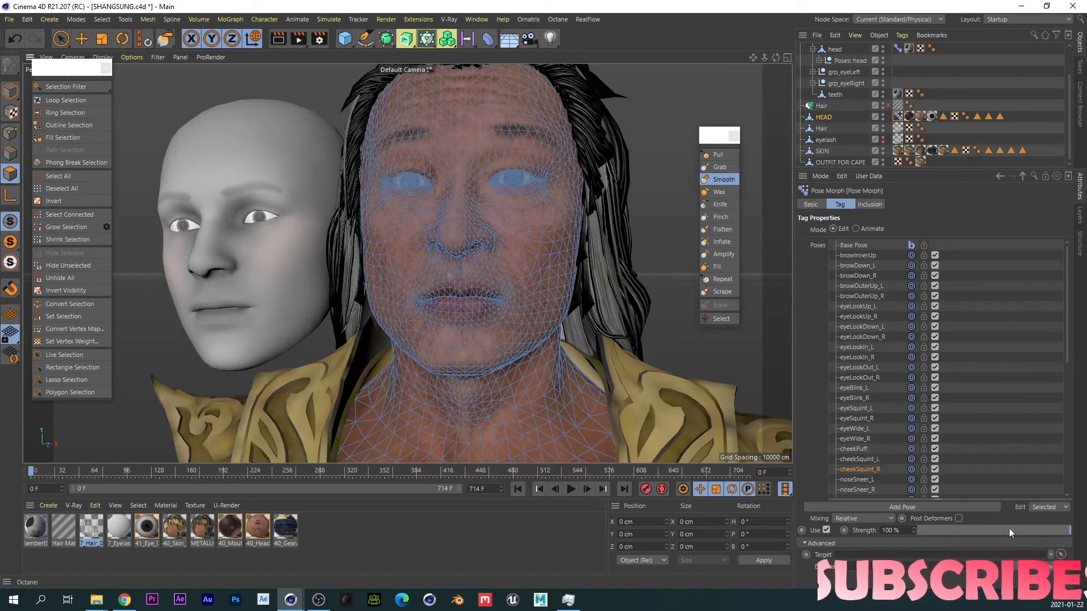
drag(1008, 530, 1085, 535)
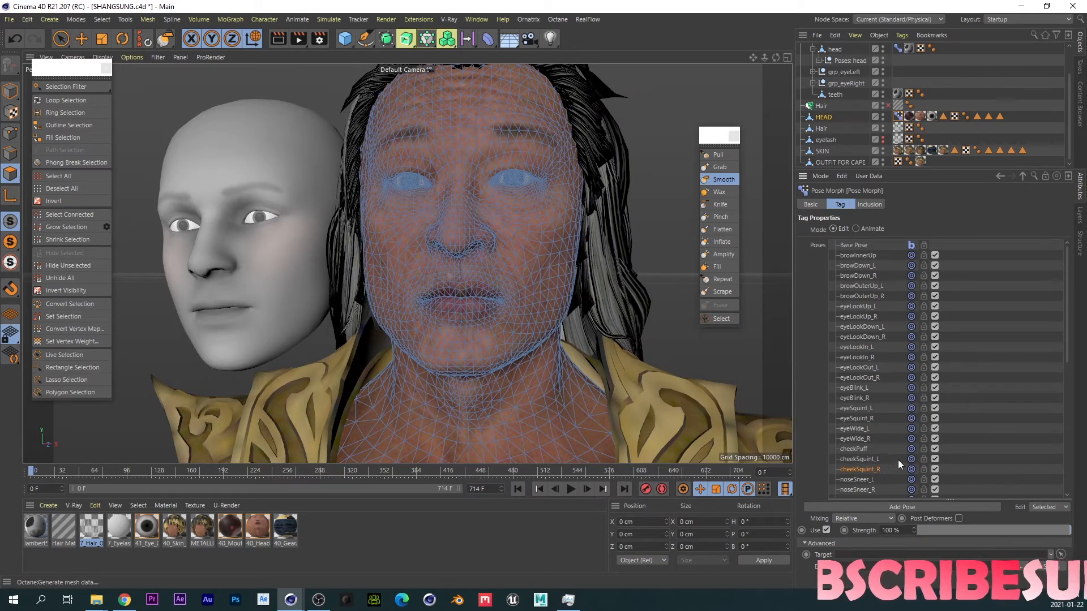
Step: Select the noseSneer_L pose, bring its strength to 100 %, and switch to the Grab brush
drag(1067, 334, 1065, 363)
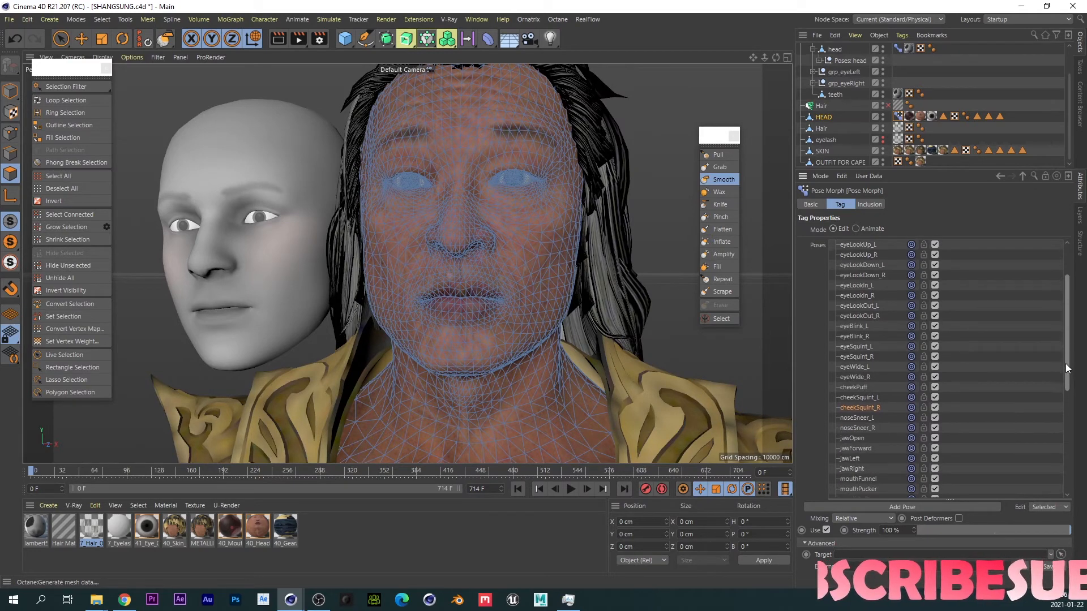
click(863, 417)
drag(932, 531, 1084, 529)
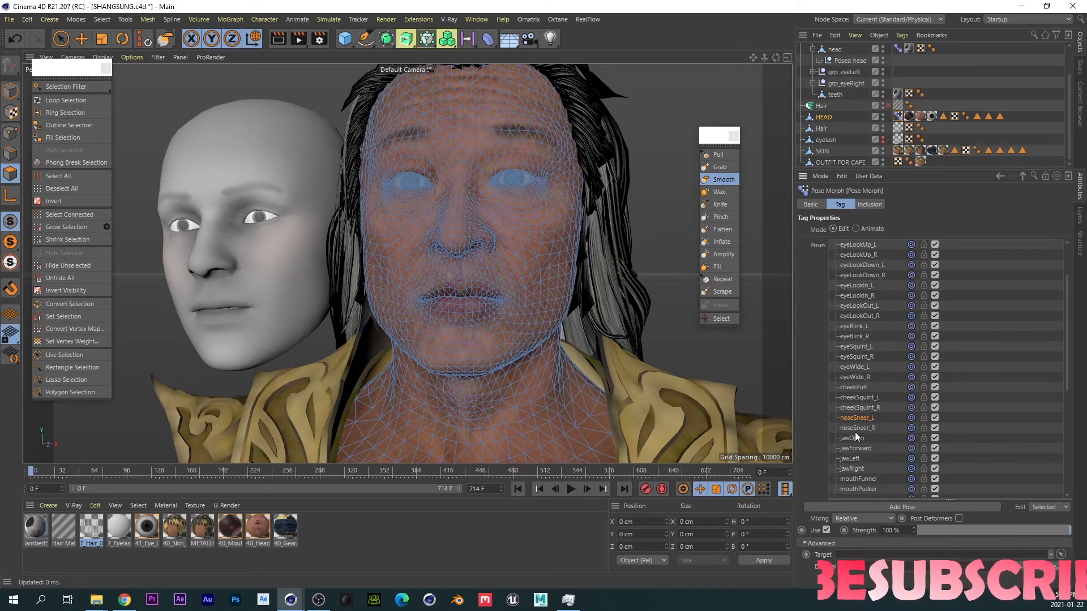
click(718, 168)
scroll(514, 243, down, 5)
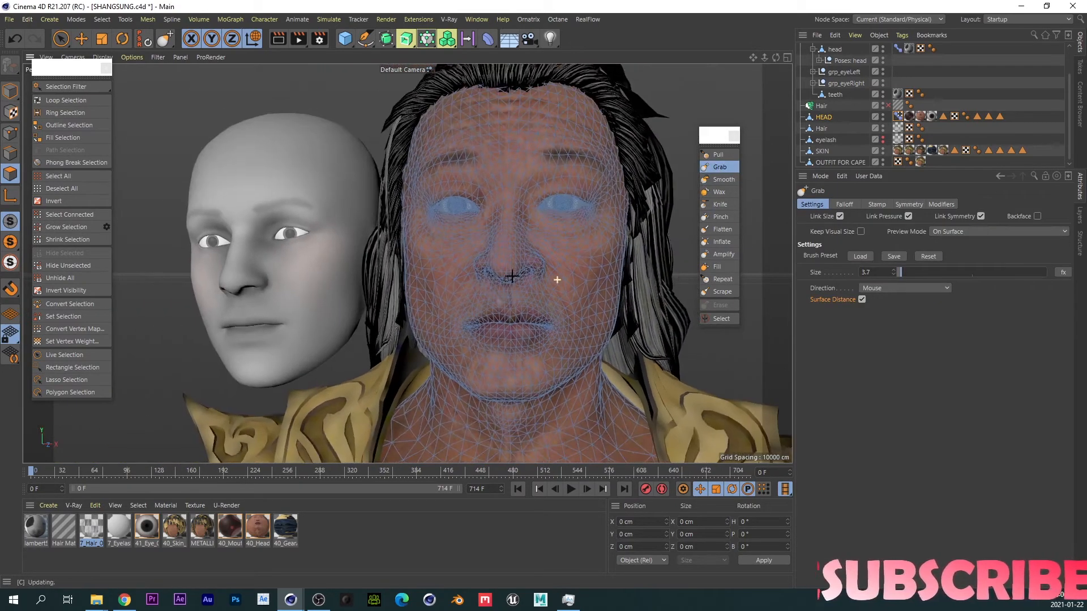
Step: Preview the noseSneer_L pose at 100 % on the reference head, and return to editing the HEAD mesh's poses
click(897, 49)
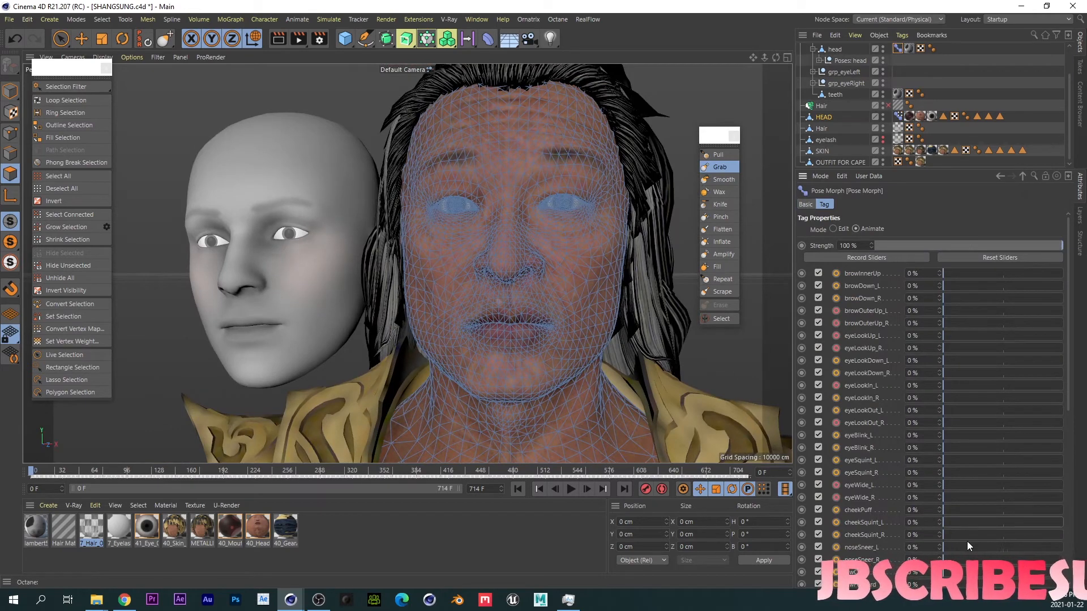
drag(957, 548, 1064, 538)
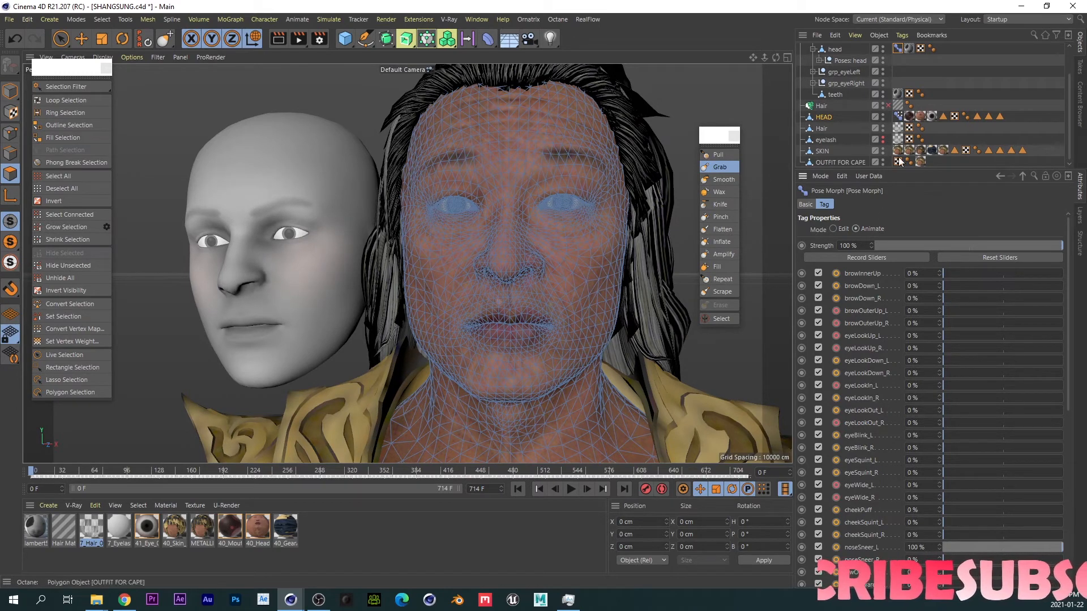
click(832, 228)
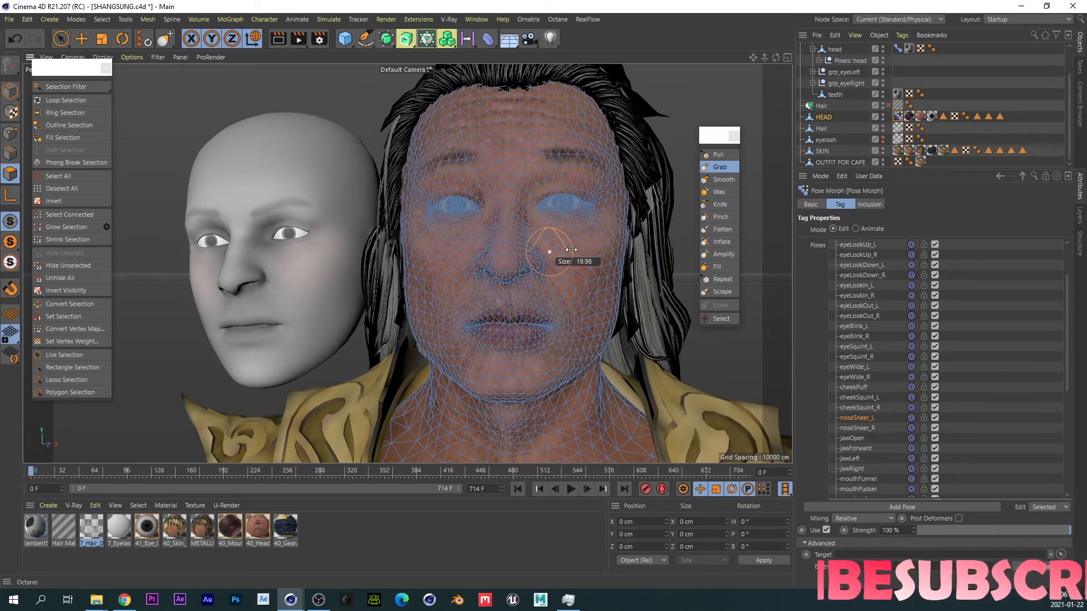
Step: Shape the left nostril, cheek and brow for noseSneer_L with an enlarged Grab brush, check them in the Live Viewer, and move it away
scroll(547, 181, up, 2)
scroll(547, 181, up, 1)
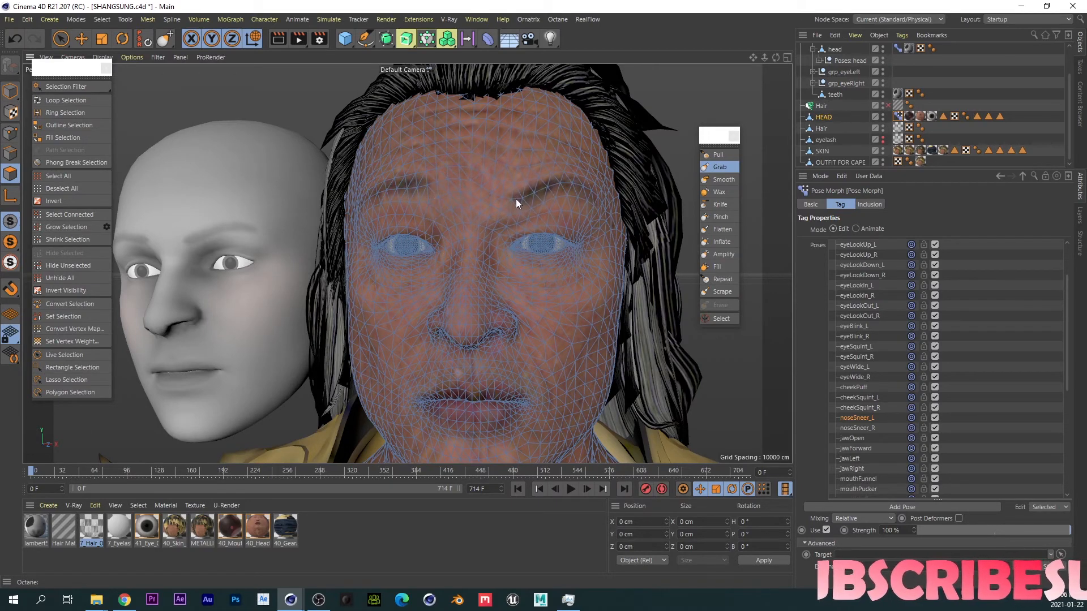
scroll(517, 305, down, 1)
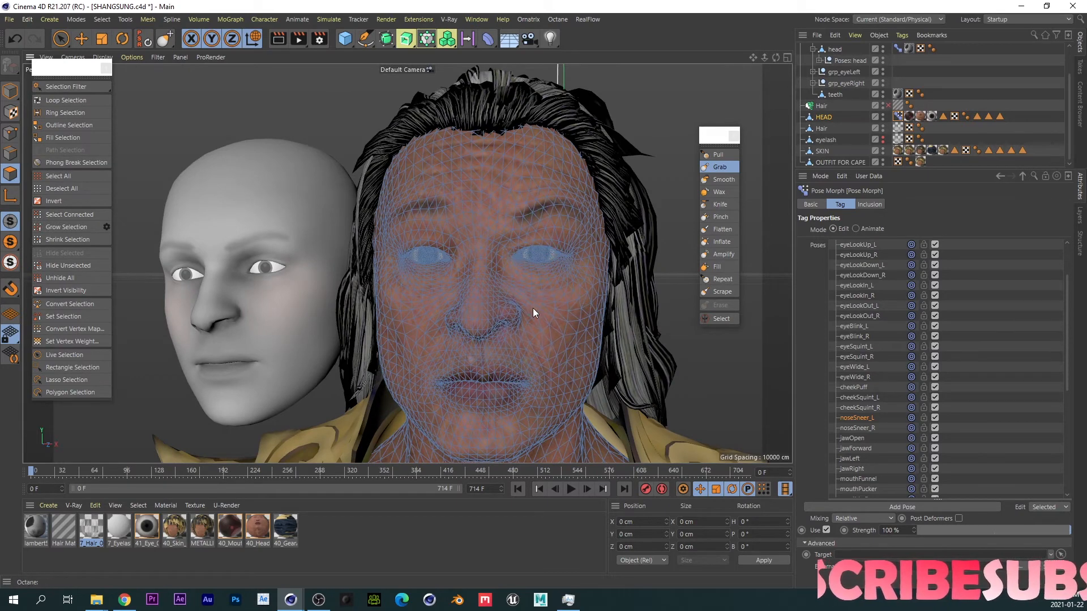
scroll(560, 305, up, 3)
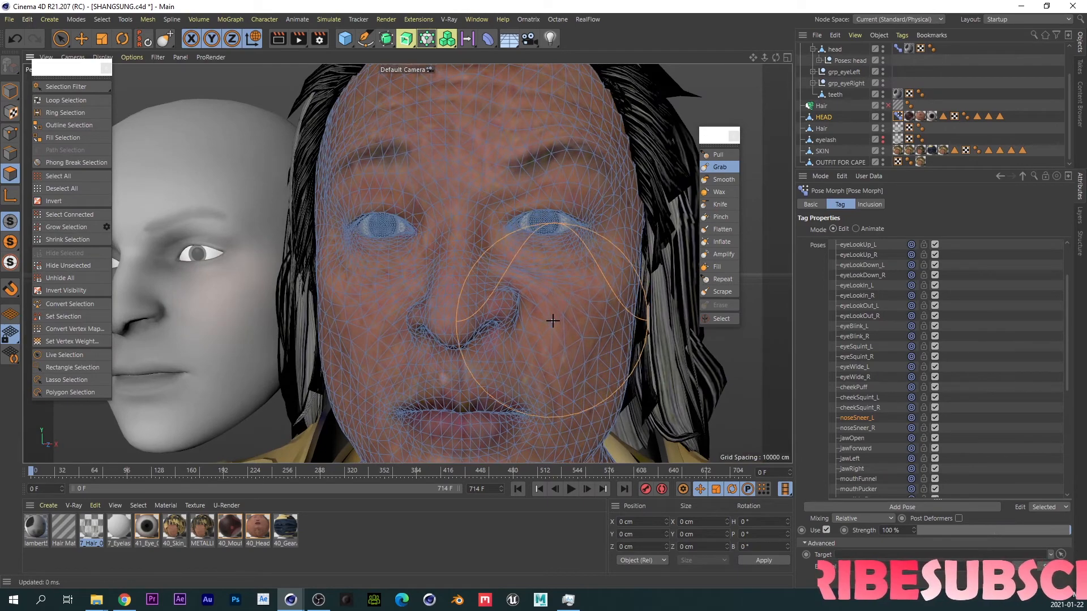
scroll(527, 328, down, 2)
scroll(526, 329, up, 1)
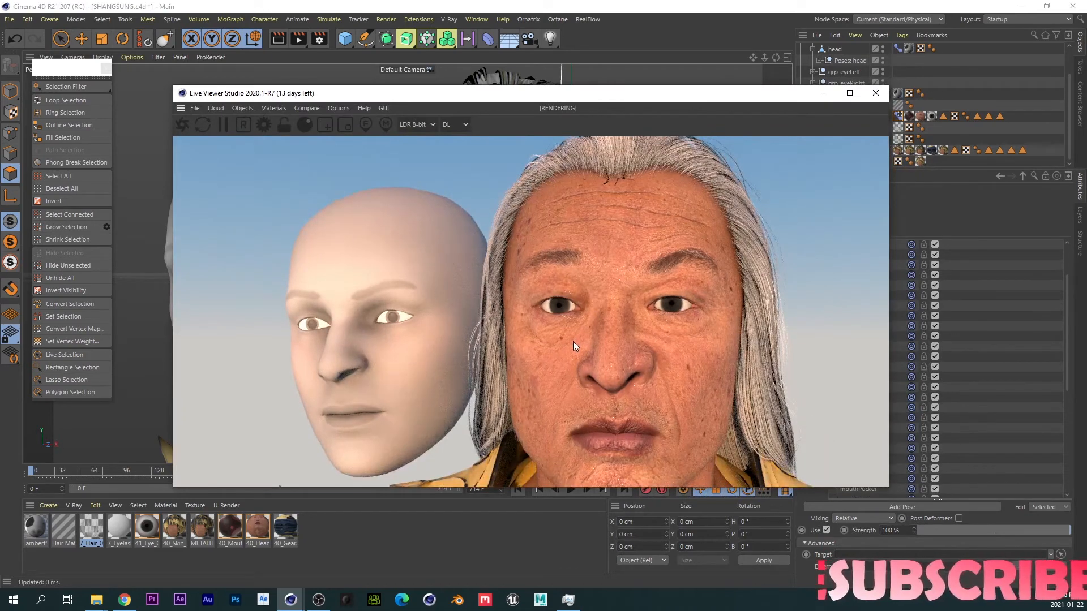
drag(551, 99, 1086, 169)
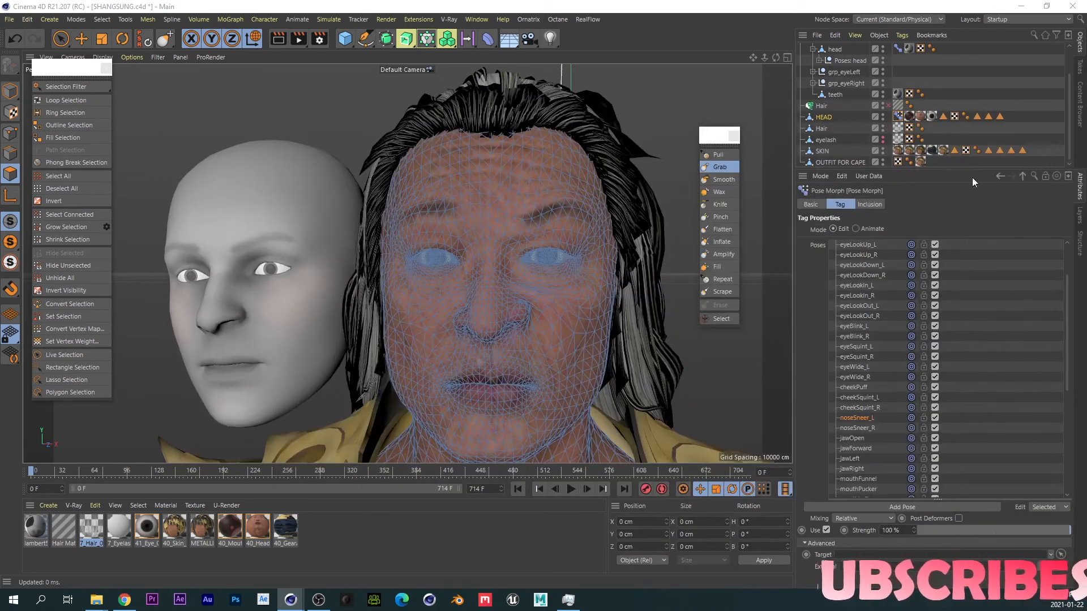
Step: Smooth the area around the left nostril for the noseSneer_L pose with the Smooth brush
scroll(538, 323, up, 4)
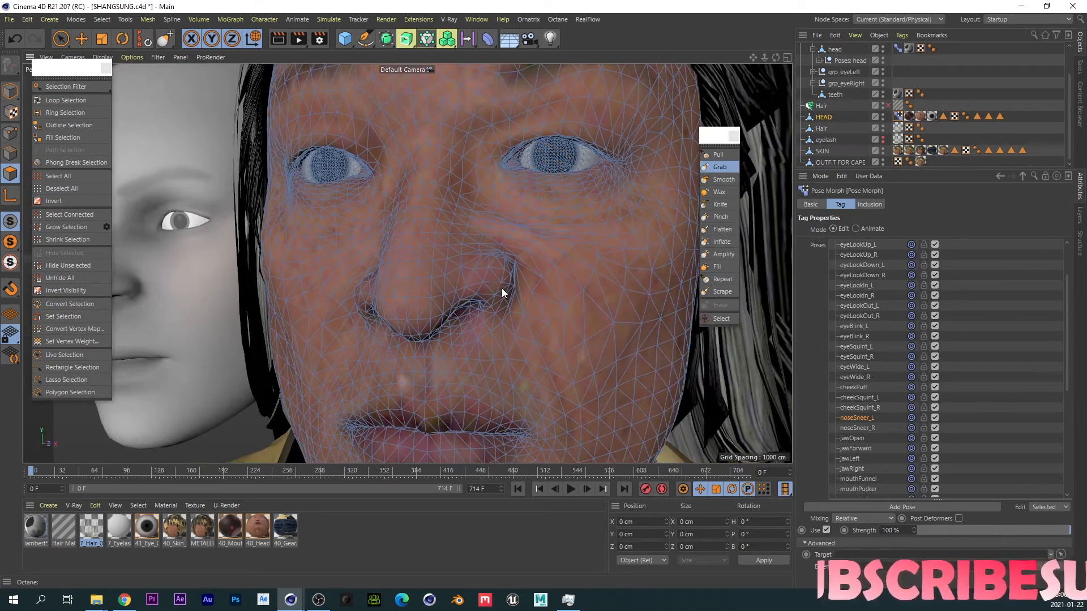
click(721, 179)
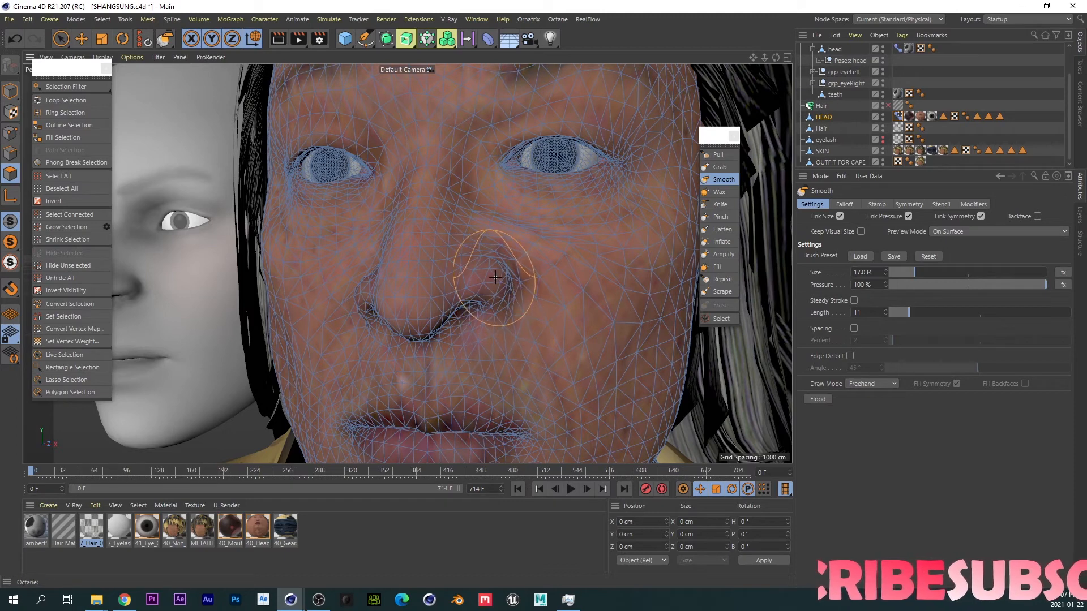
scroll(514, 286, down, 5)
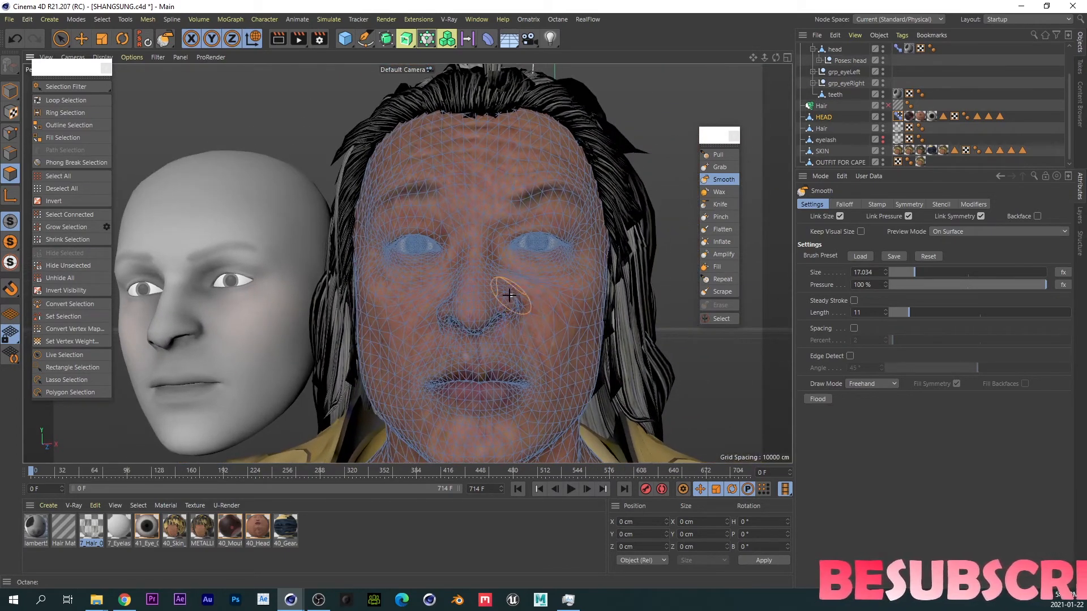
Step: Copy noseSneer_L at full strength into the noseSneer_R pose, flip it to the opposite side, and bring its strength to 100 %
click(898, 116)
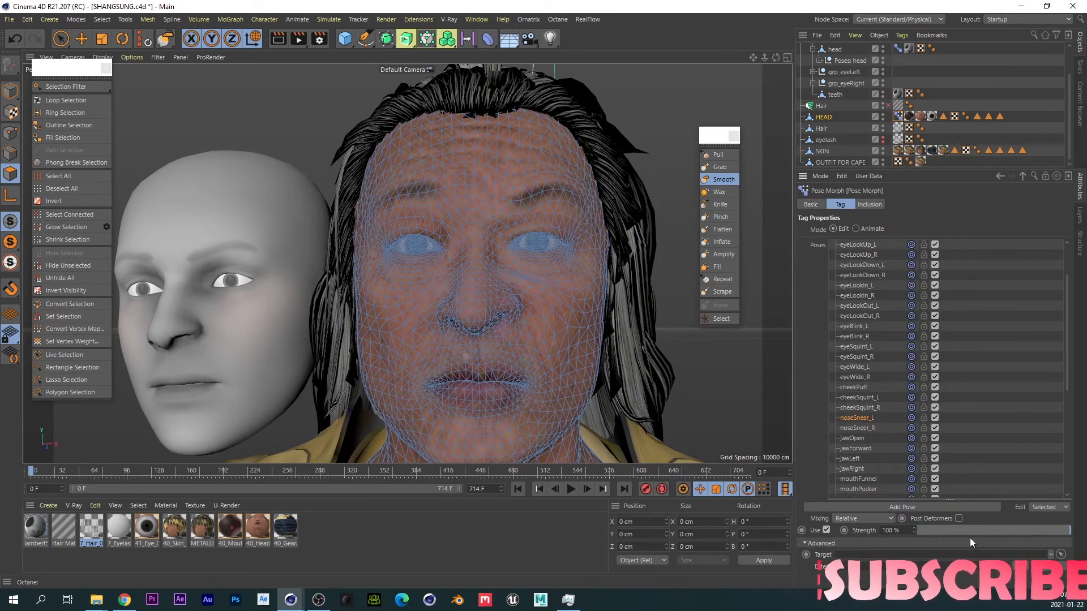
drag(1033, 532, 1070, 531)
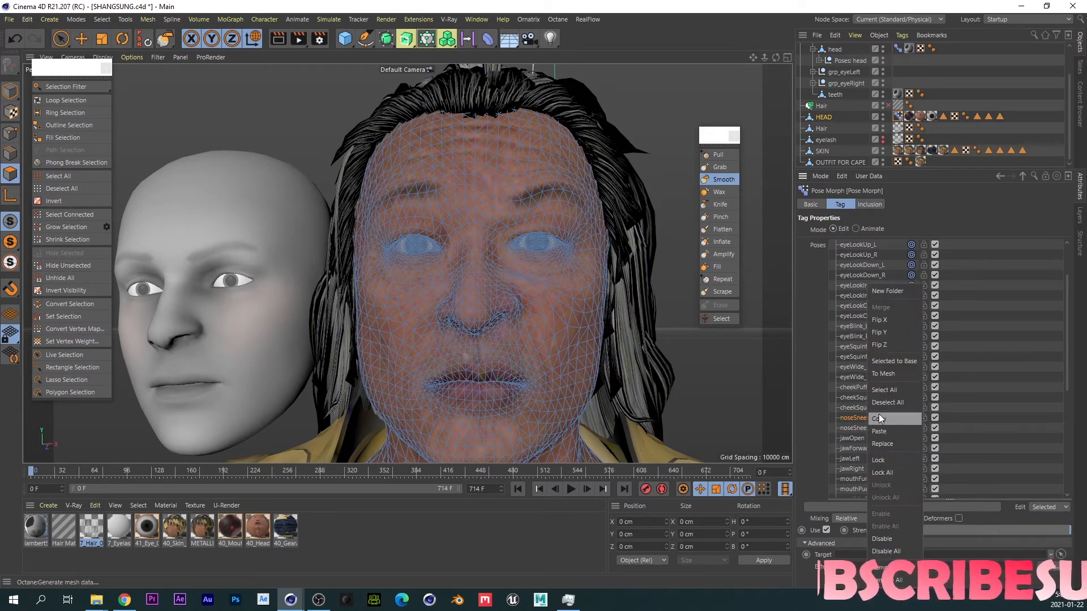
click(860, 431)
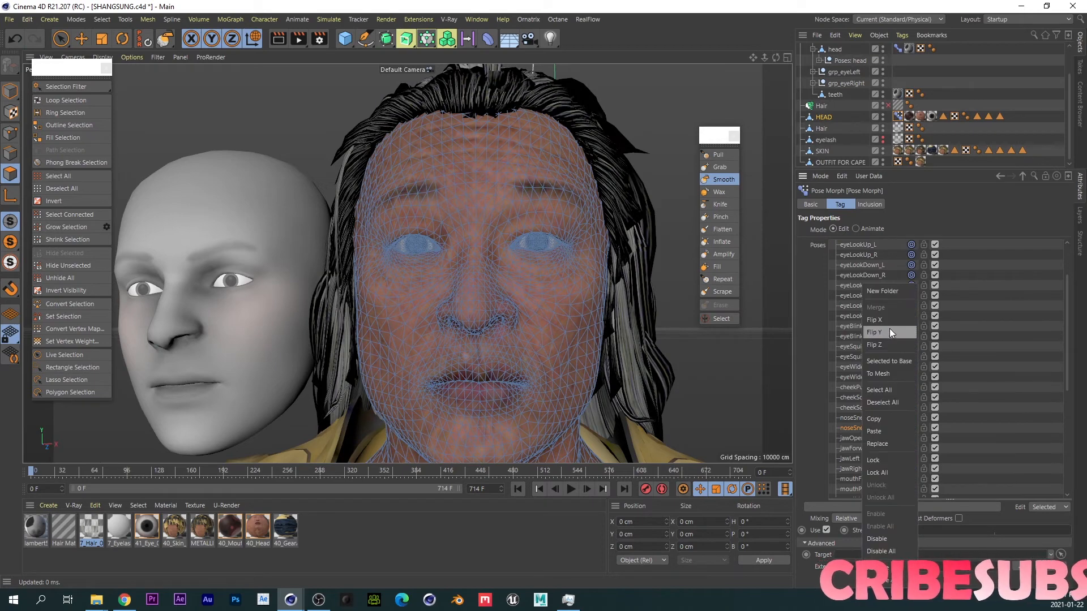
drag(938, 531, 1085, 516)
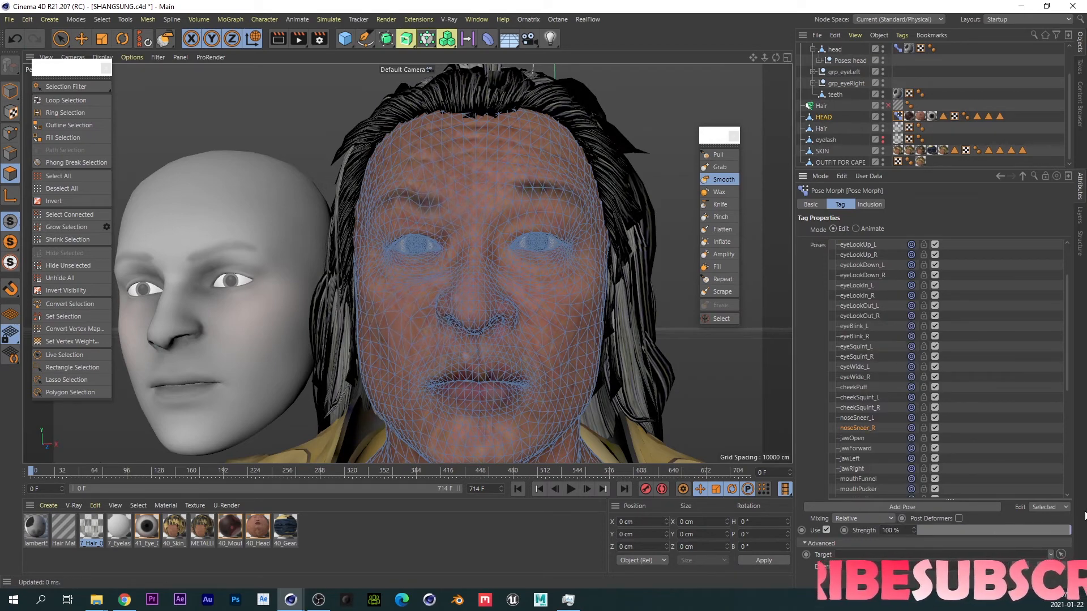
Step: Switch the HEAD pose tag to Animate, bring the Live Viewer back, and lower cheekPuff, cheekSquint_L and cheekSquint_R to 0 %
click(855, 229)
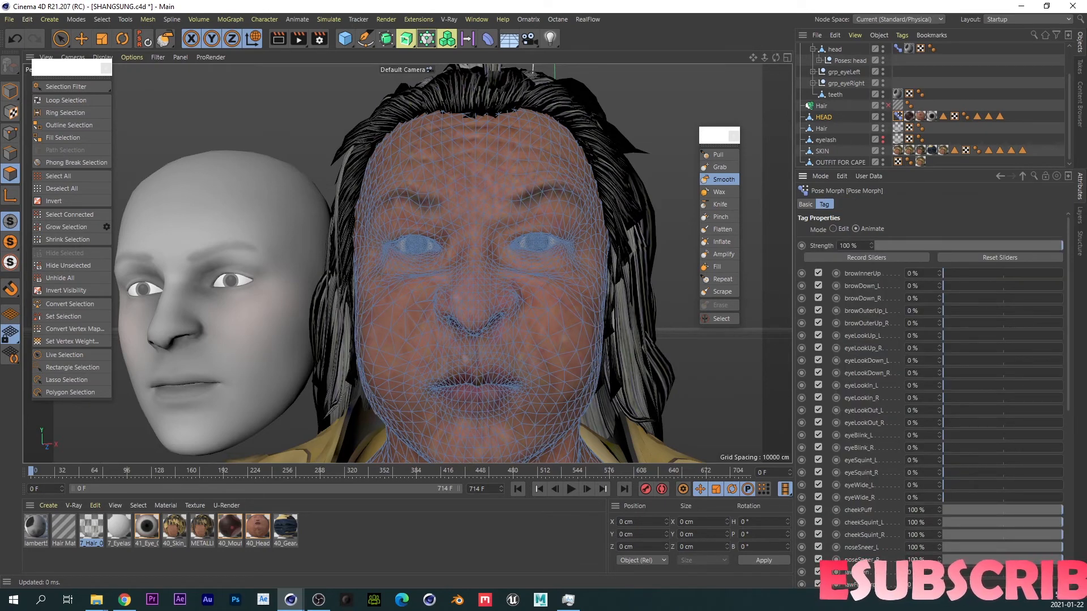
drag(1086, 99, 434, 83)
drag(1021, 513, 872, 524)
drag(1029, 532, 830, 537)
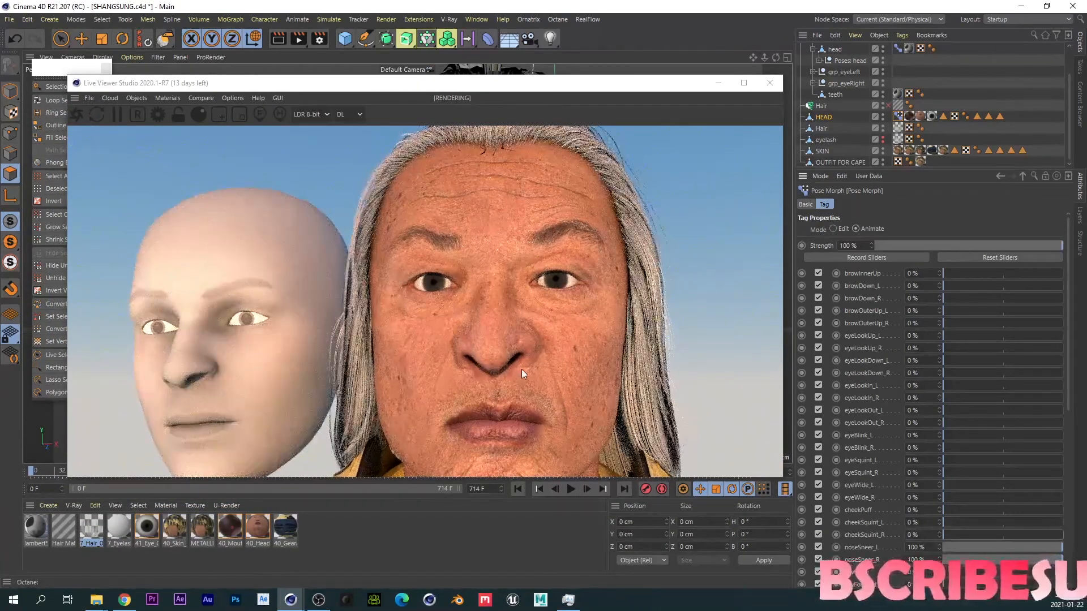
Step: Sweep noseSneer_L and noseSneer_R between 0 and 100 % to check both in the render, and close the Live Viewer
alt+middle_drag(521, 369, 512, 325)
drag(1039, 544, 894, 549)
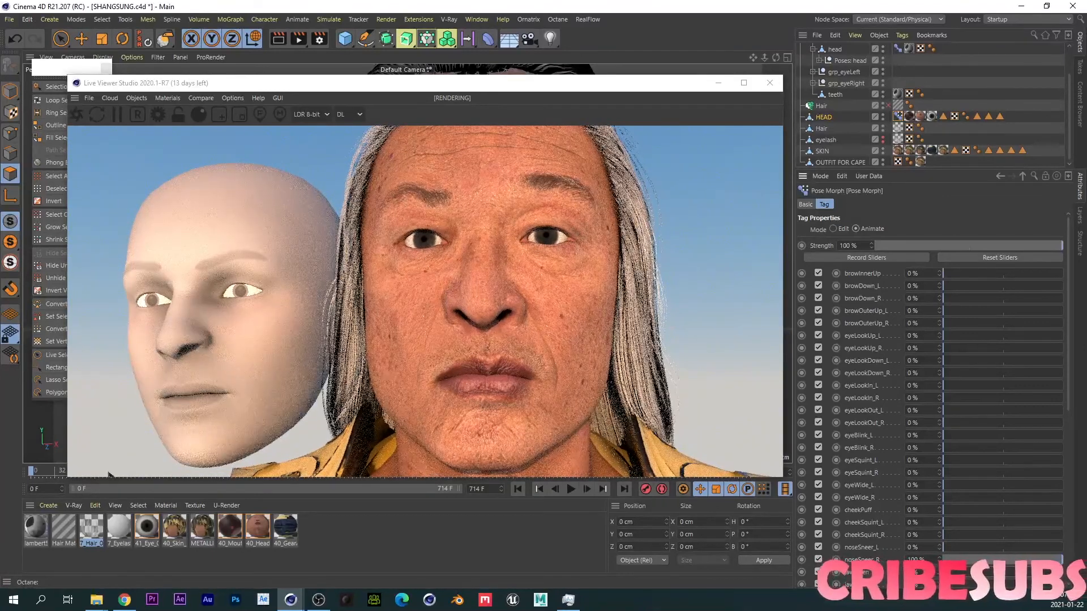
mouse_move(1057, 559)
mouse_down()
mouse_move(976, 564)
mouse_move(1074, 561)
mouse_up()
drag(956, 547, 1064, 546)
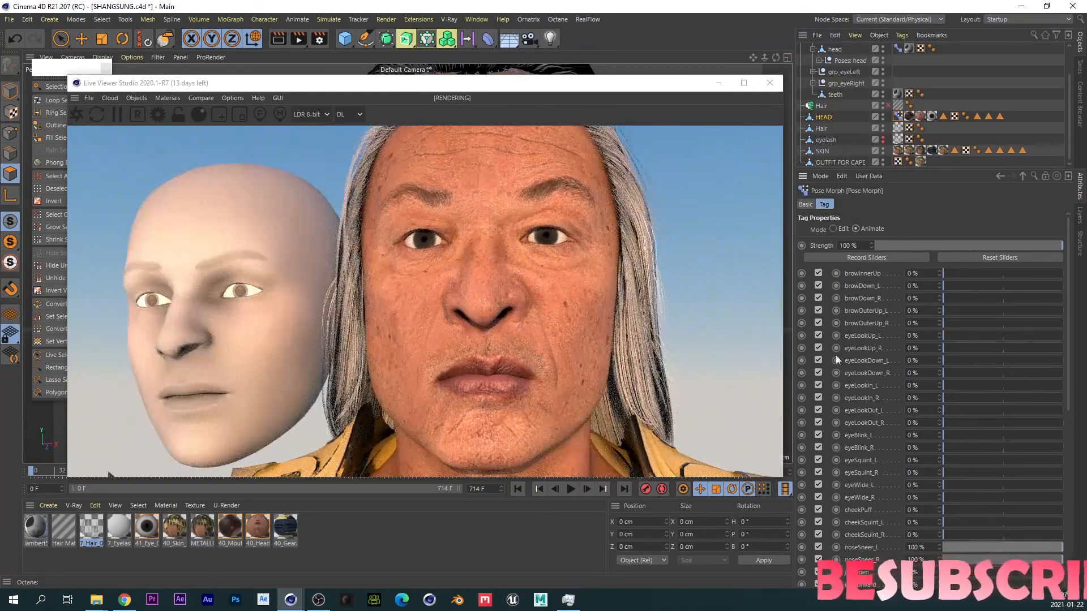
click(769, 82)
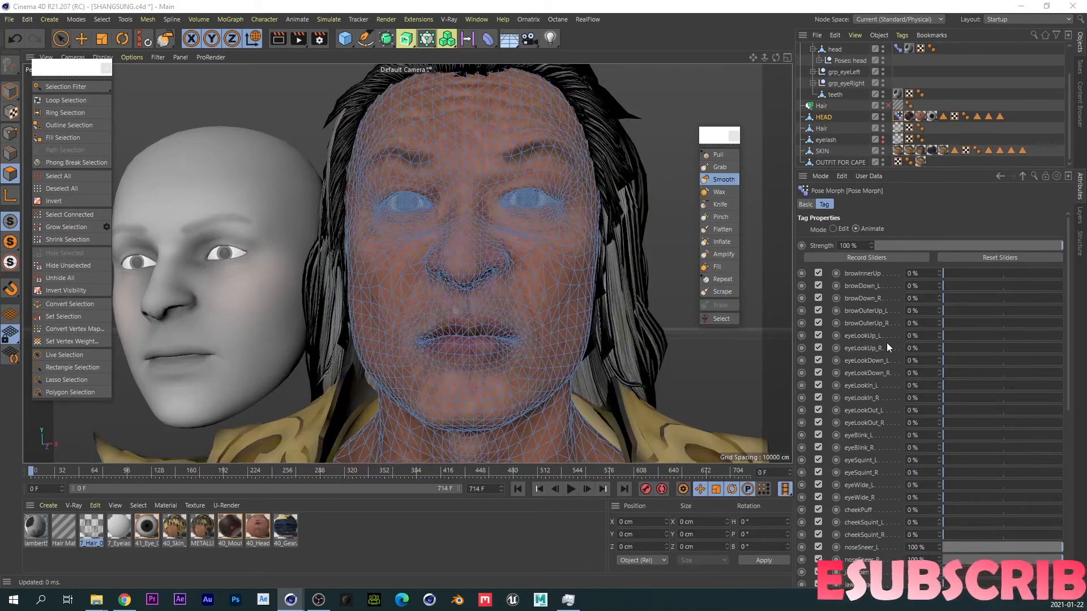
Step: Return to Model mode with the Move tool and reset all pose sliders on the HEAD mesh
alt+middle_drag(508, 289, 524, 306)
key(e)
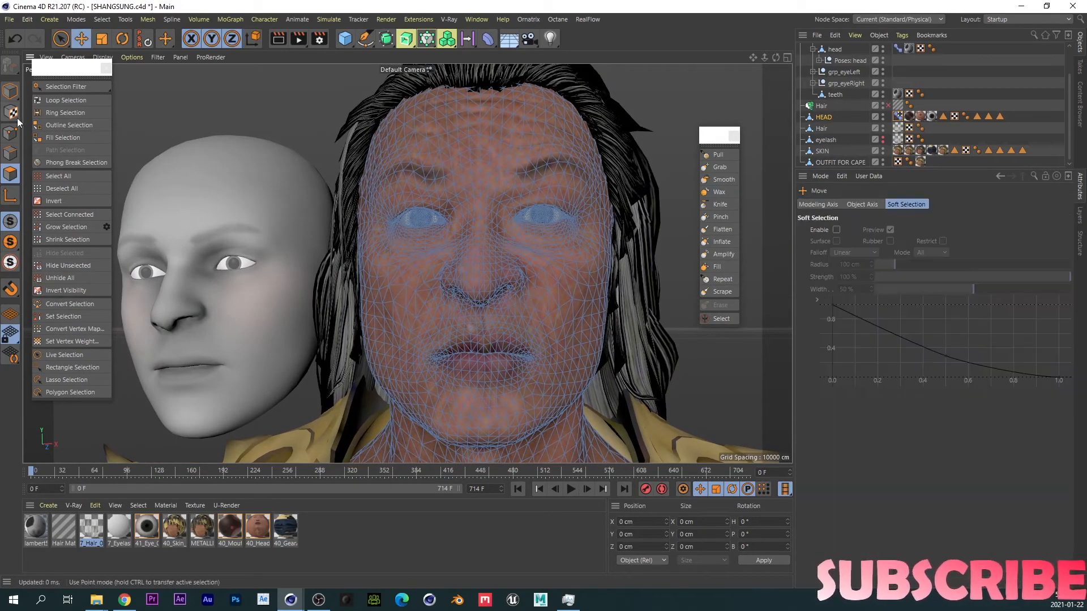
click(10, 91)
alt+drag(476, 288, 471, 311)
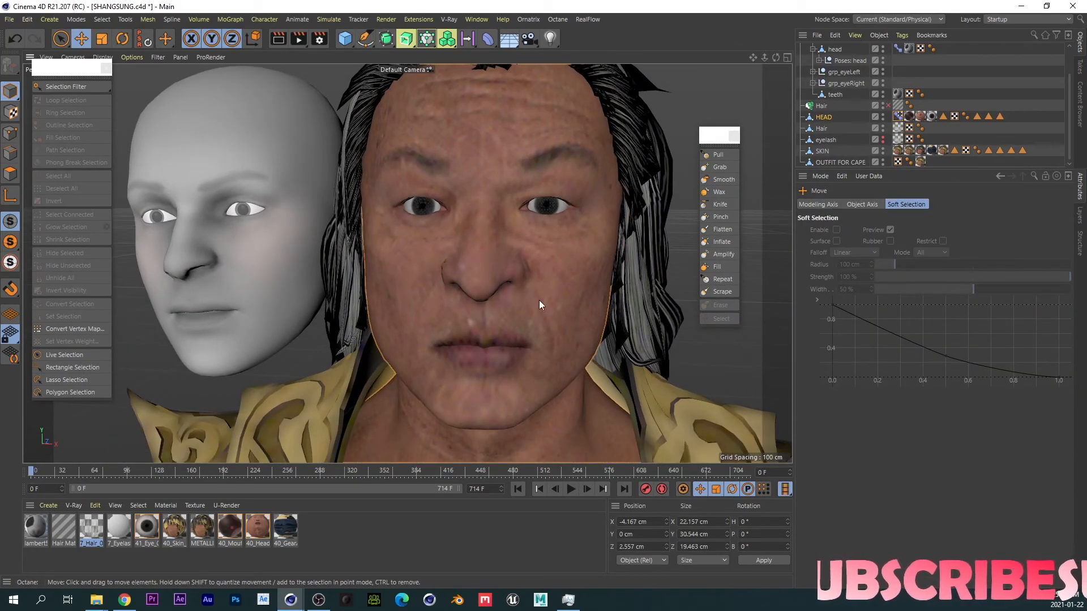
click(898, 116)
click(960, 259)
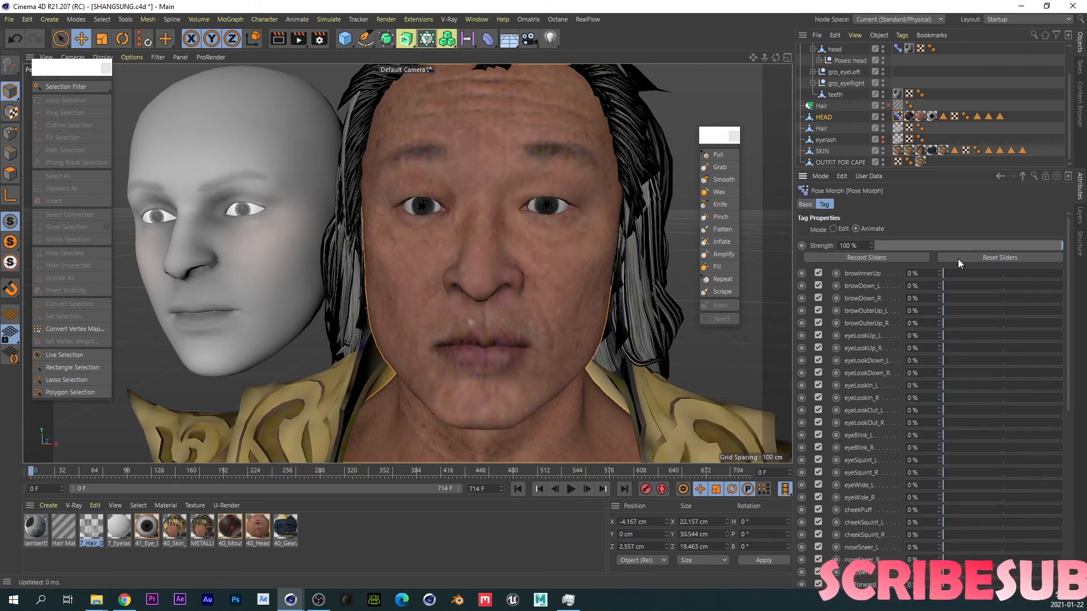
alt+drag(507, 253, 524, 300)
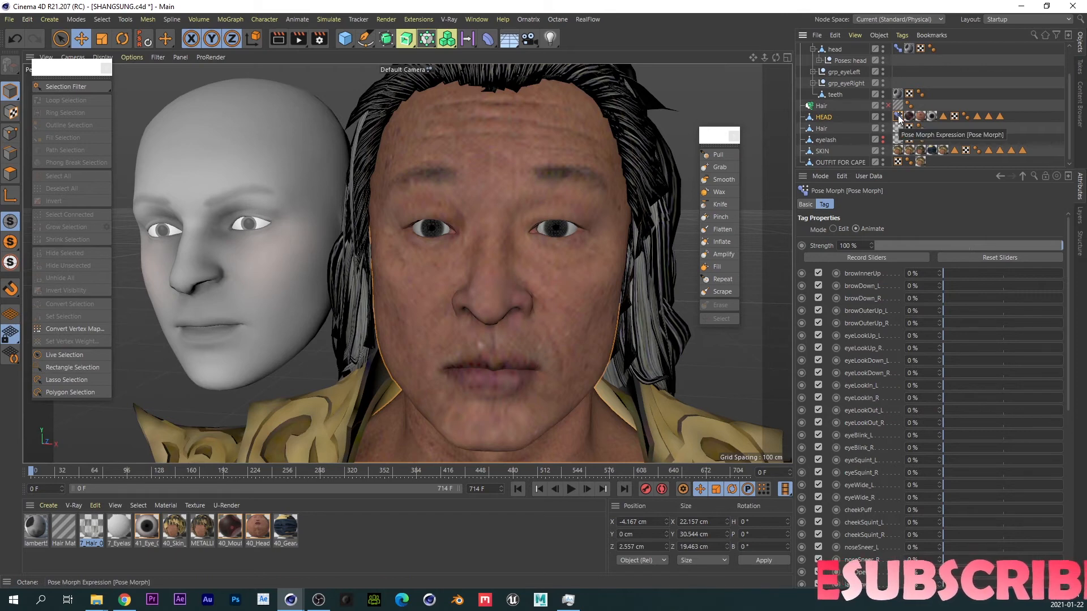
Step: Set browInnerUp on the reference head as driver and browInnerUp on the HEAD mesh as absolutely driven
click(899, 49)
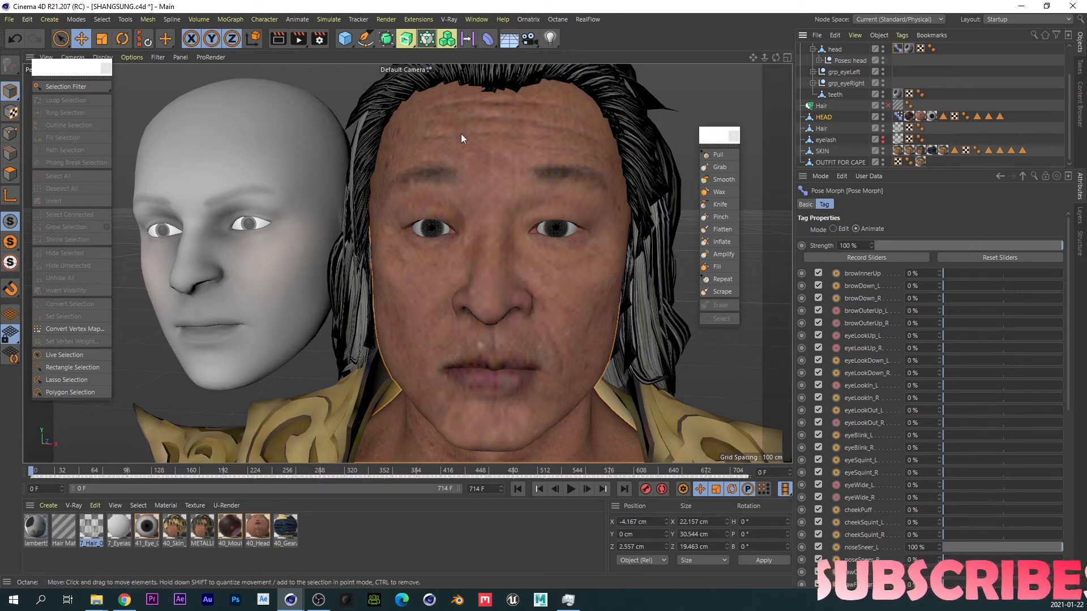
right_click(868, 277)
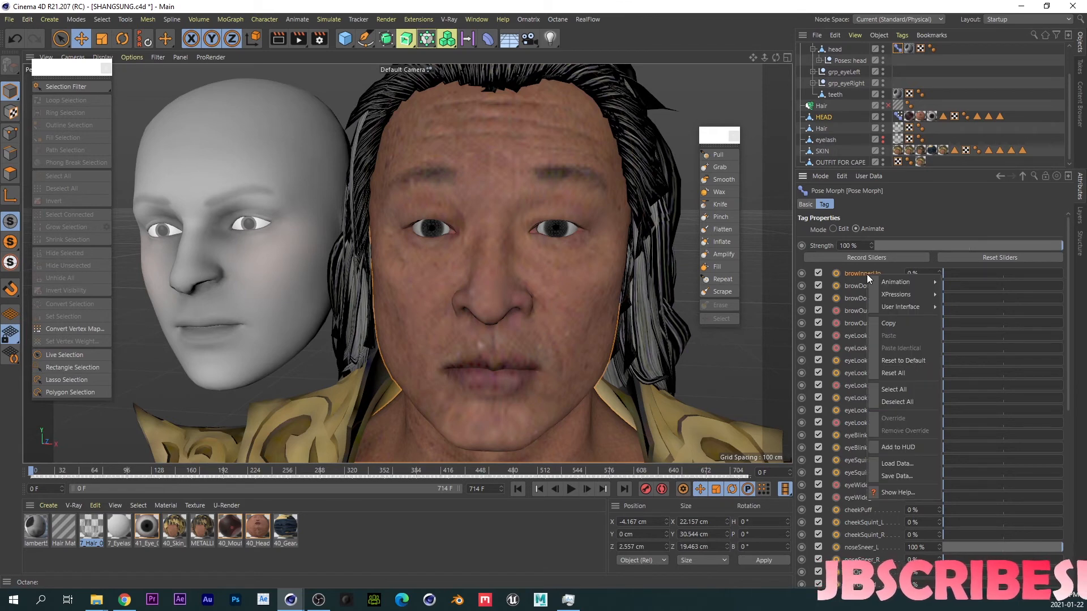
mouse_move(893, 296)
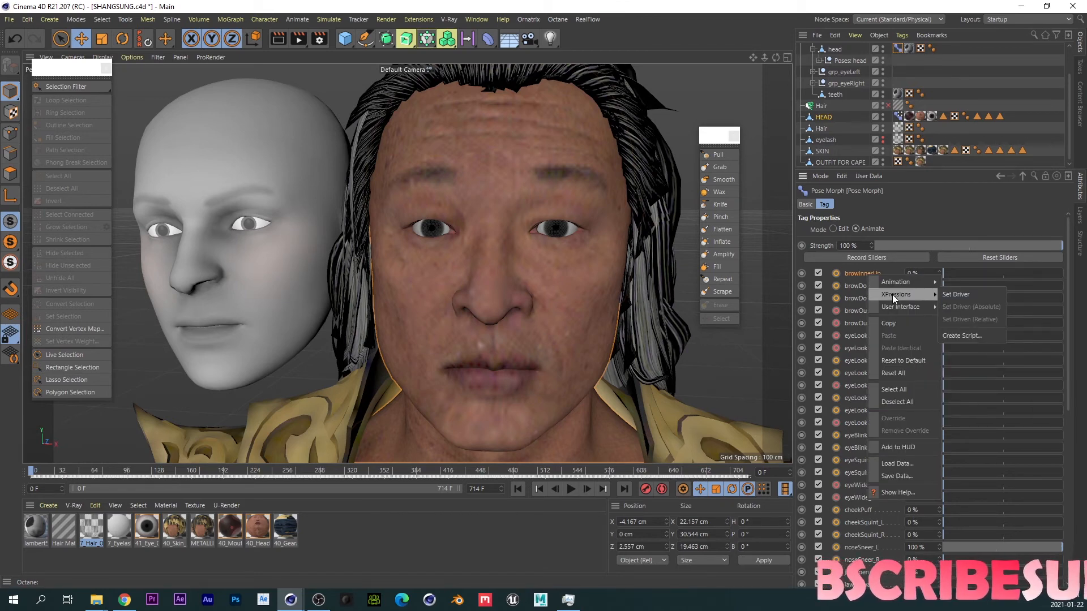
click(956, 294)
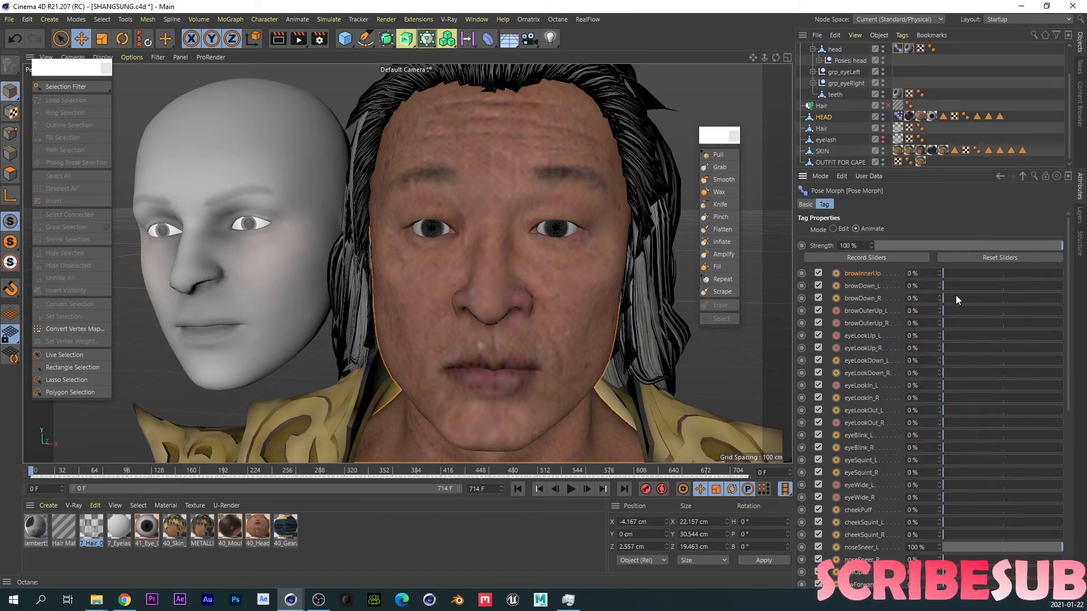
right_click(872, 274)
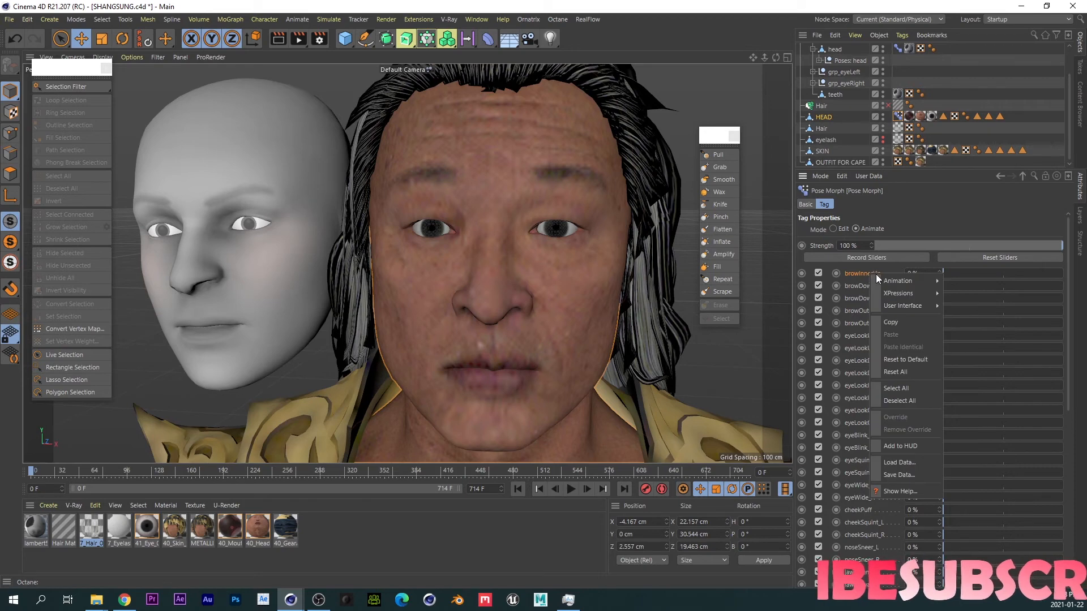
mouse_move(894, 292)
click(955, 305)
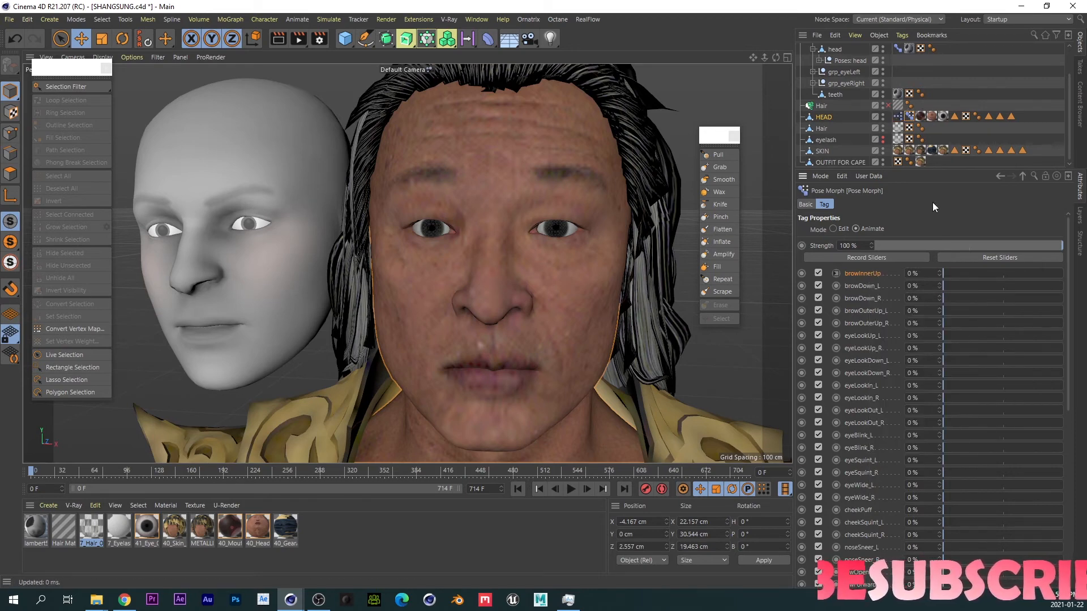
Step: Open the HEAD mesh's new XPresso tag and spread out its nodes, stretching both Pose Morph nodes tall on either side of the Range Mapper
click(900, 117)
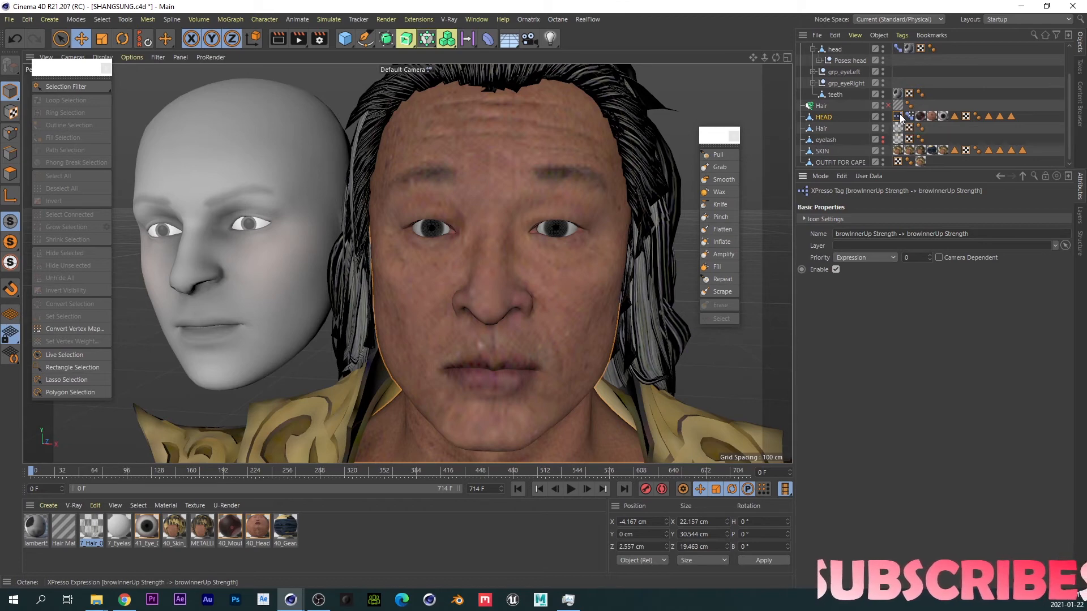
double_click(898, 116)
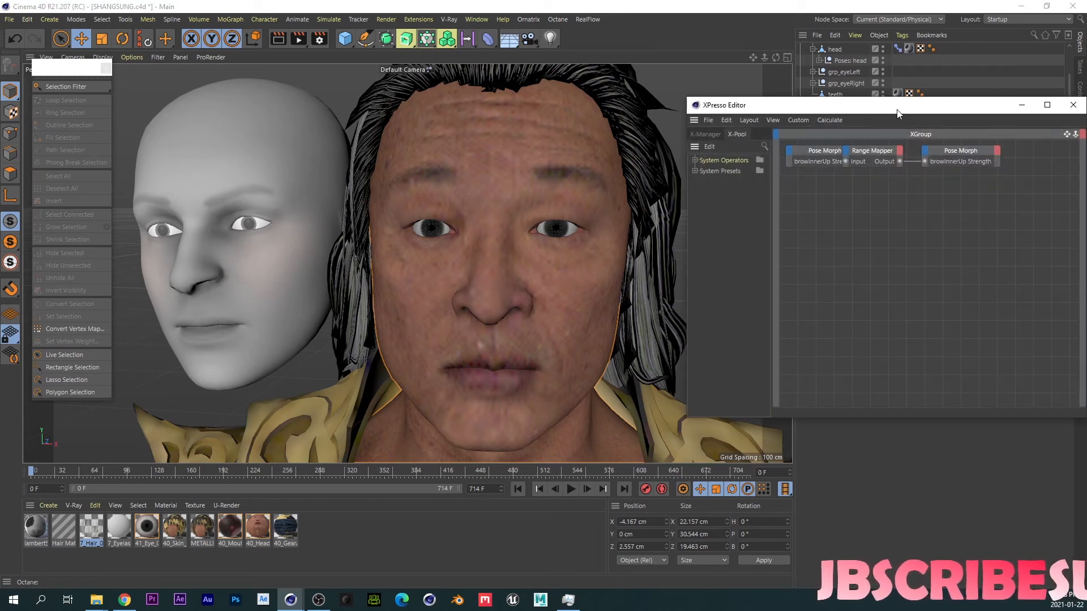
drag(895, 108, 430, 0)
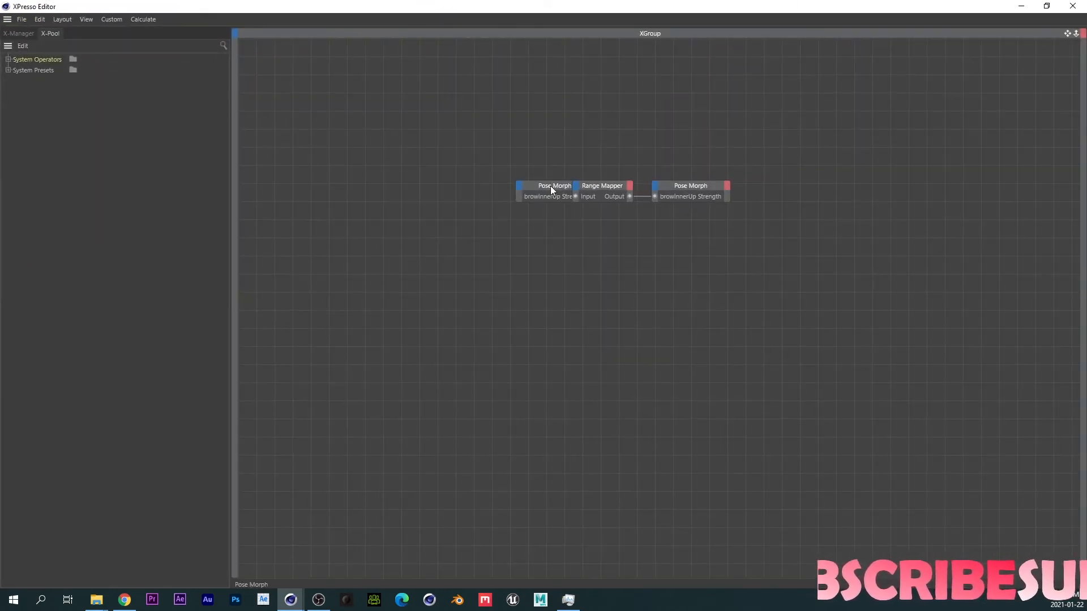
drag(403, 80, 366, 550)
drag(346, 383, 303, 382)
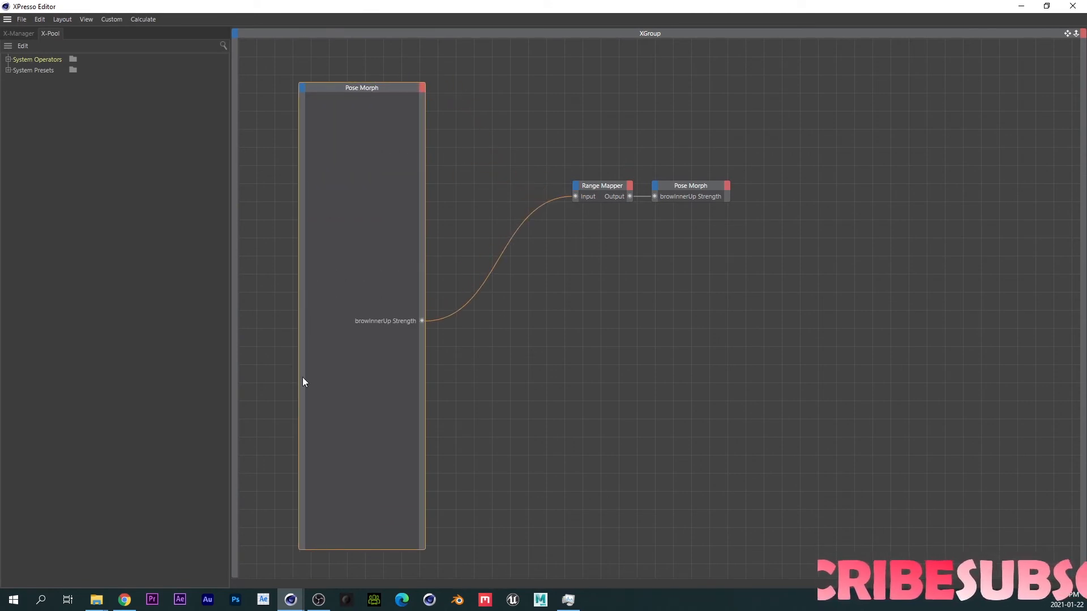
drag(597, 189, 606, 132)
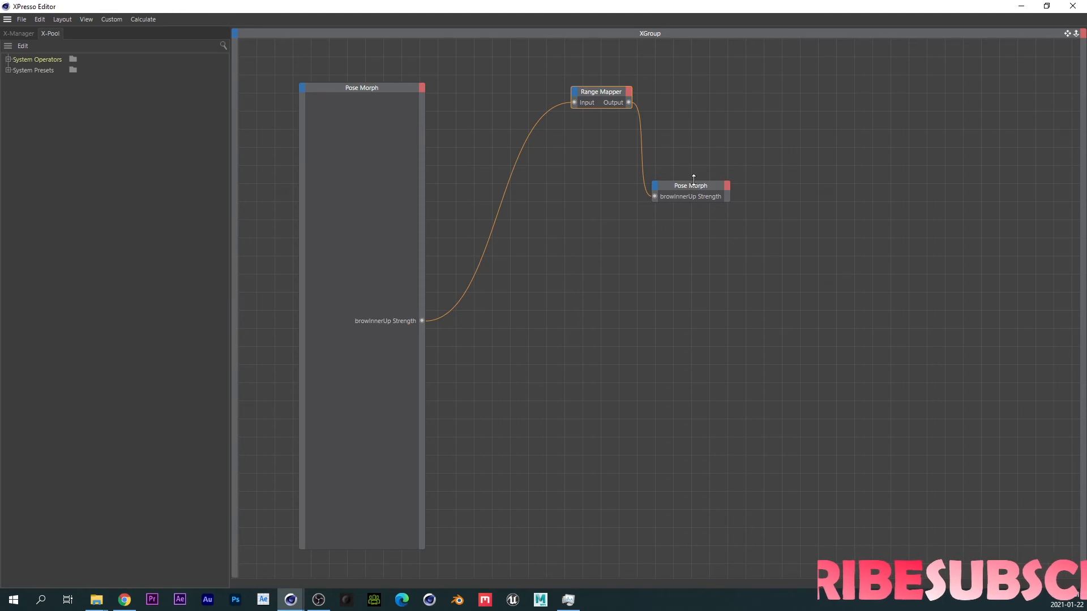
drag(715, 172, 907, 562)
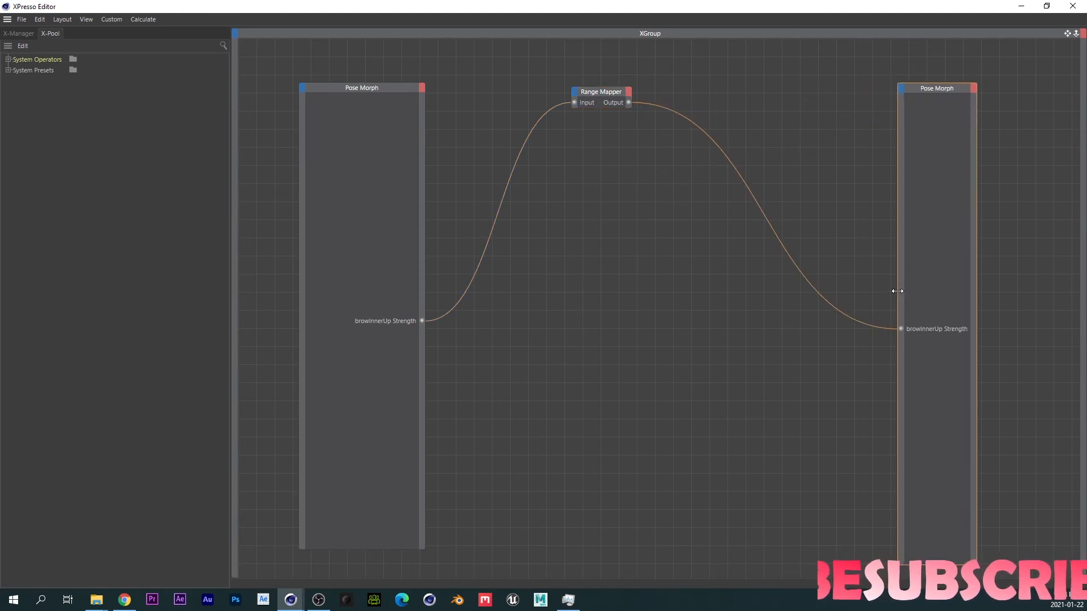
drag(897, 291, 860, 292)
Step: Dock the XPresso Editor beside the viewport and open the reference head's pose tag
drag(735, 5, 532, 72)
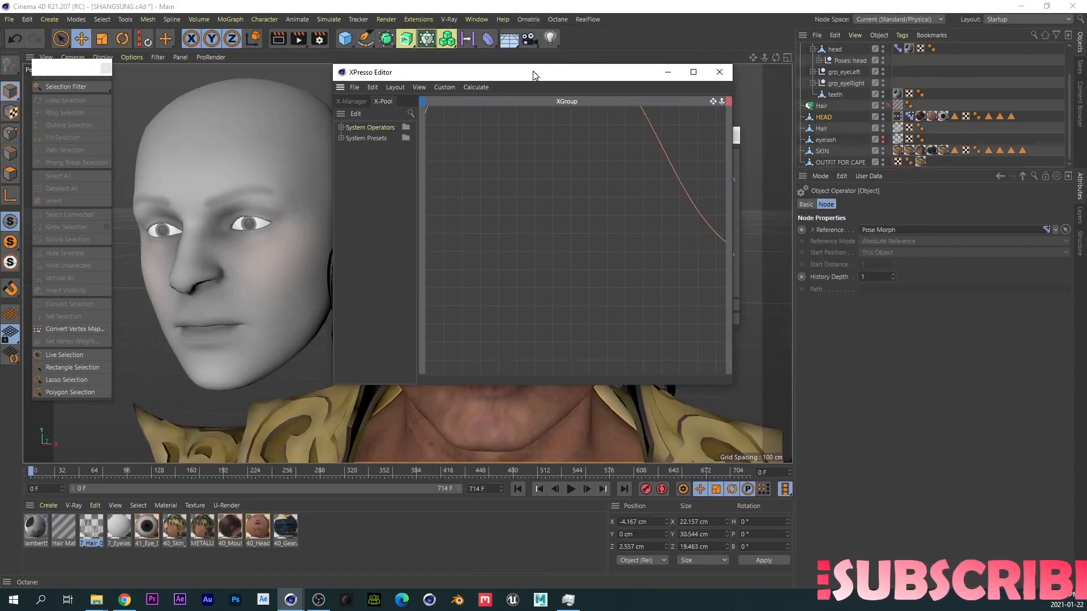
drag(767, 201, 782, 202)
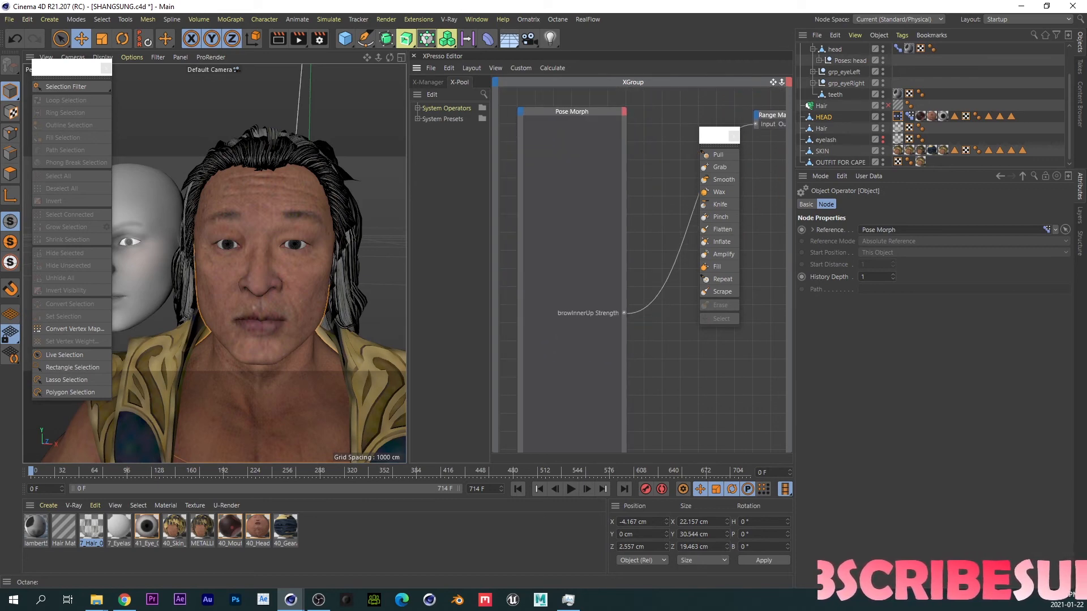
click(898, 49)
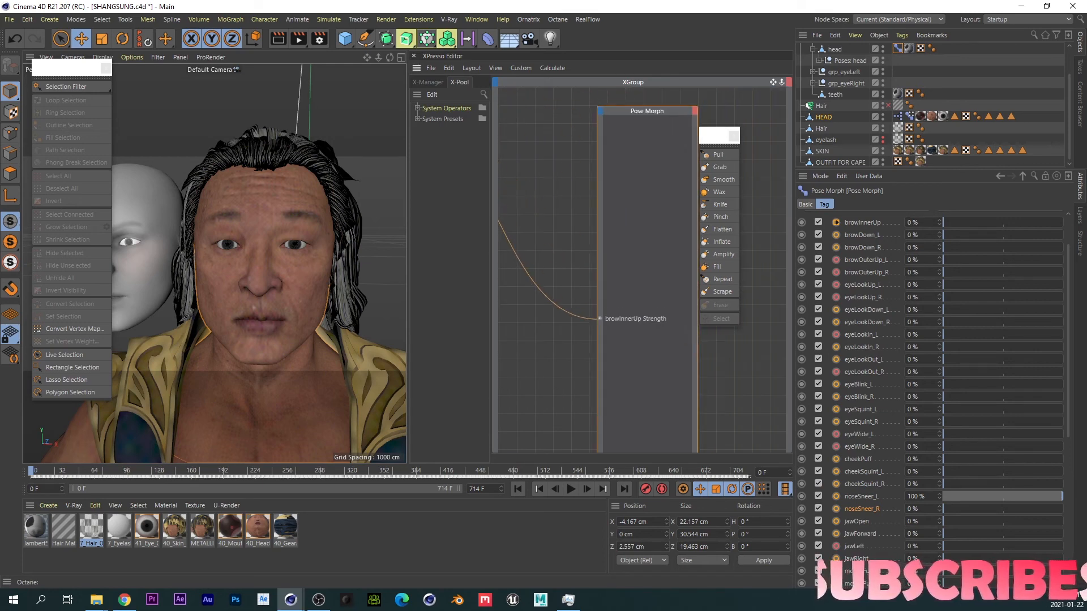
Step: Add the HEAD mesh's remaining pose strengths, from browDown_L onward, as input ports on the driven Pose Morph node
scroll(642, 270, down, 1)
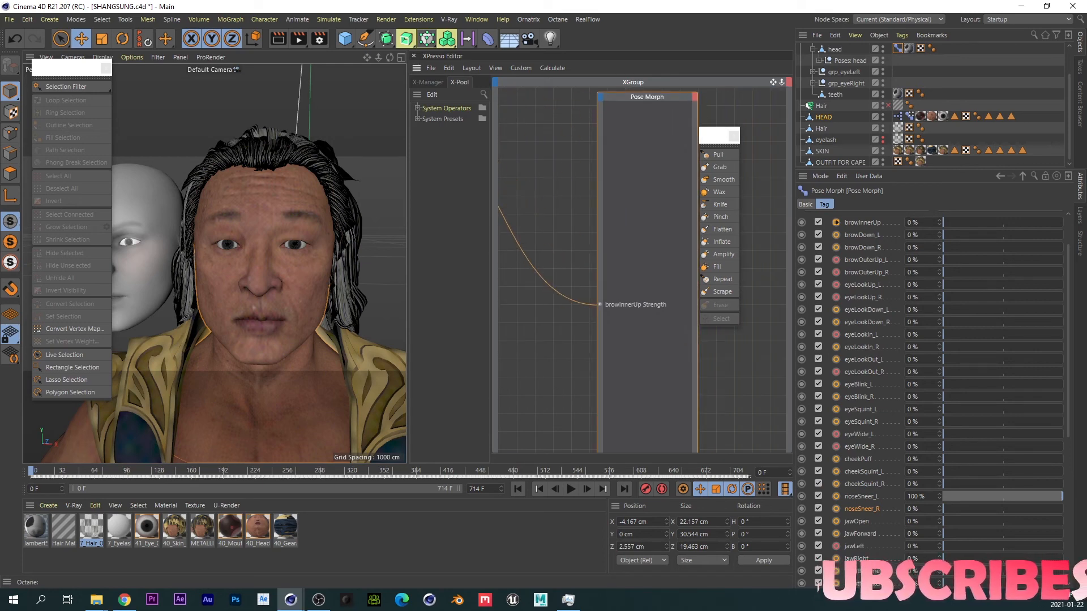
click(654, 101)
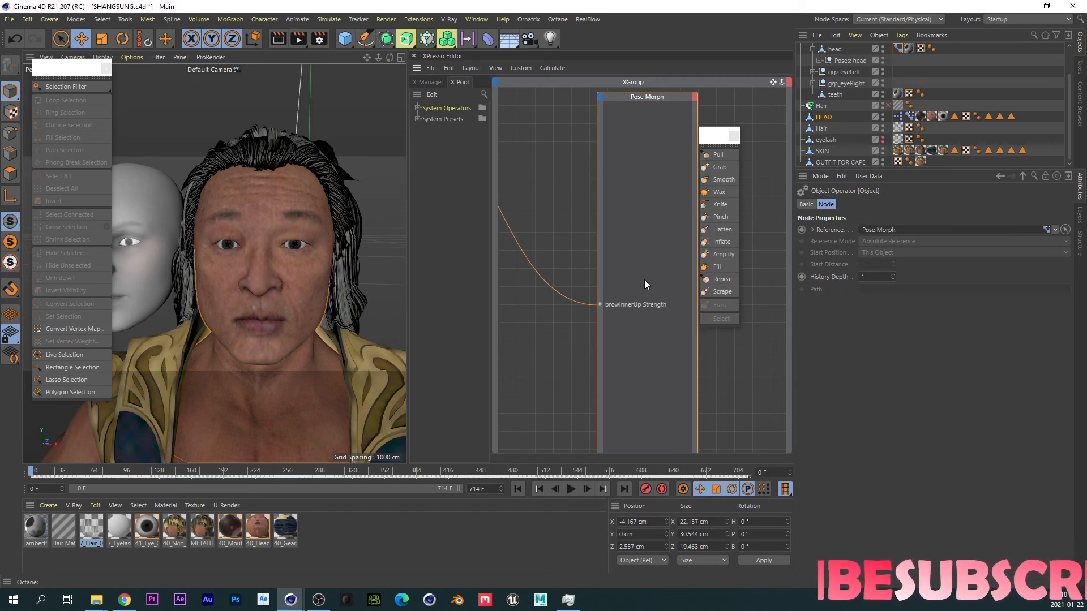
click(909, 117)
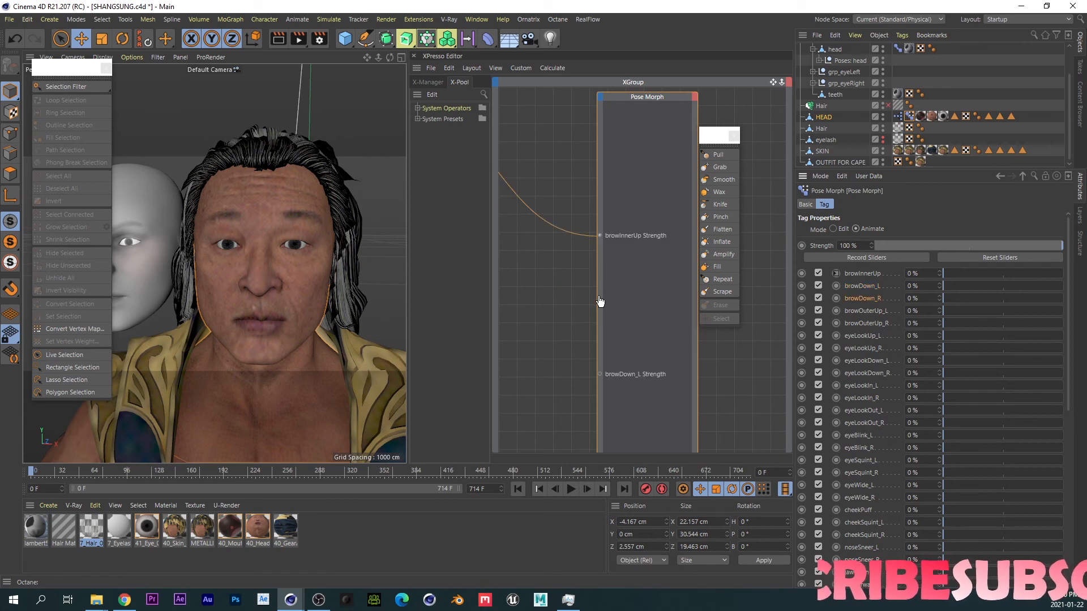
drag(600, 301, 601, 303)
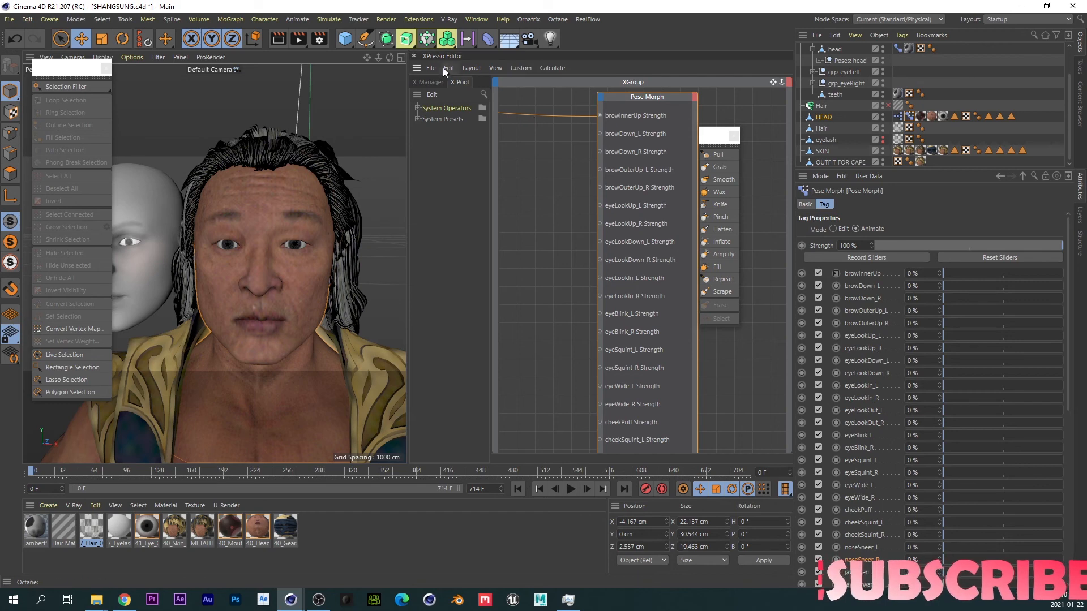
Step: Detach the XPresso Editor into its own full-size window and frame both Pose Morph nodes and the Range Mapper
drag(415, 58, 409, 1)
alt+right_drag(525, 236, 484, 277)
alt+middle_drag(483, 276, 512, 280)
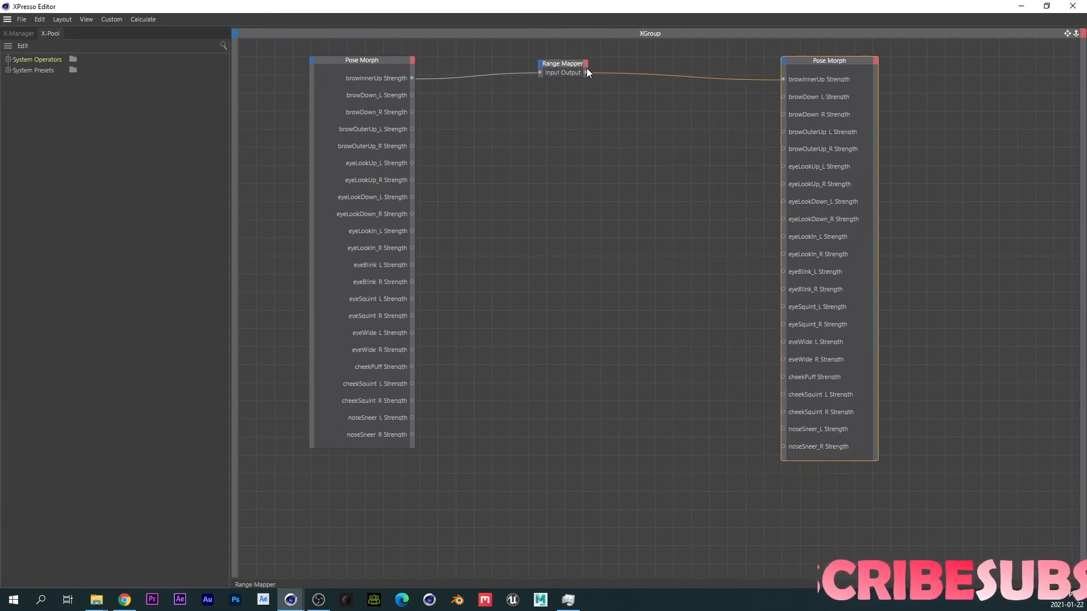
Step: Duplicate the Range Mapper node into two columns of ten between the two Pose Morph nodes
drag(568, 76, 565, 98)
click(575, 86)
ctrl+drag(563, 97, 559, 128)
ctrl+drag(559, 128, 559, 163)
ctrl+drag(559, 164, 555, 193)
drag(611, 227, 520, 53)
ctrl+drag(563, 84, 583, 248)
ctrl+drag(568, 66, 722, 134)
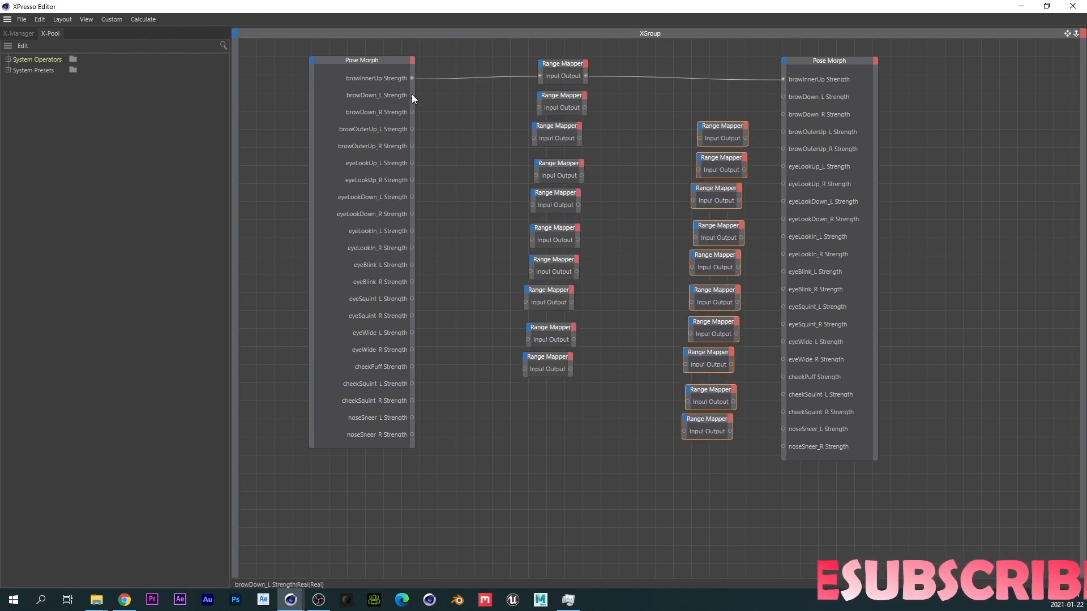
Step: Wire each driver strength from browDown_L to noseSneer_R through its own Range Mapper to the matching driven strength, and close the XPresso Editor
drag(412, 95, 538, 107)
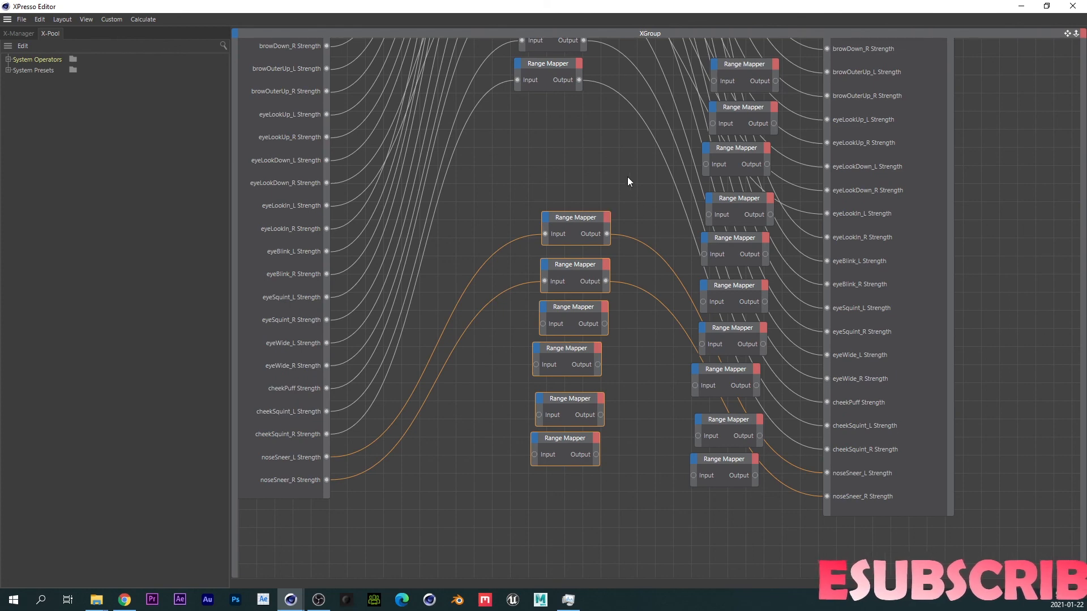
mouse_move(627, 177)
alt+right_down()
mouse_move(592, 176)
mouse_move(625, 176)
alt+right_up()
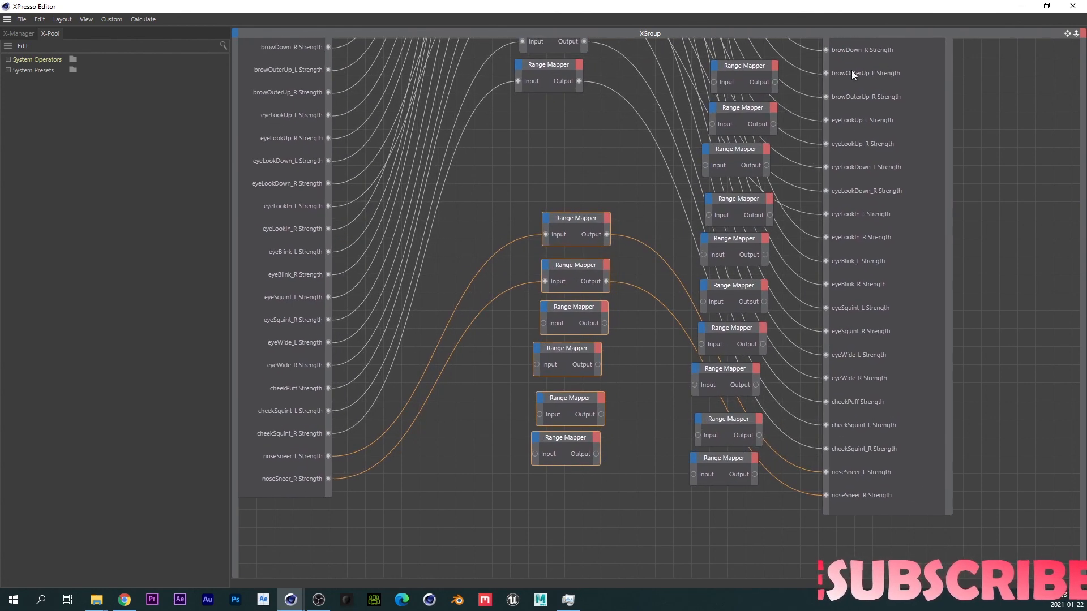
click(1065, 7)
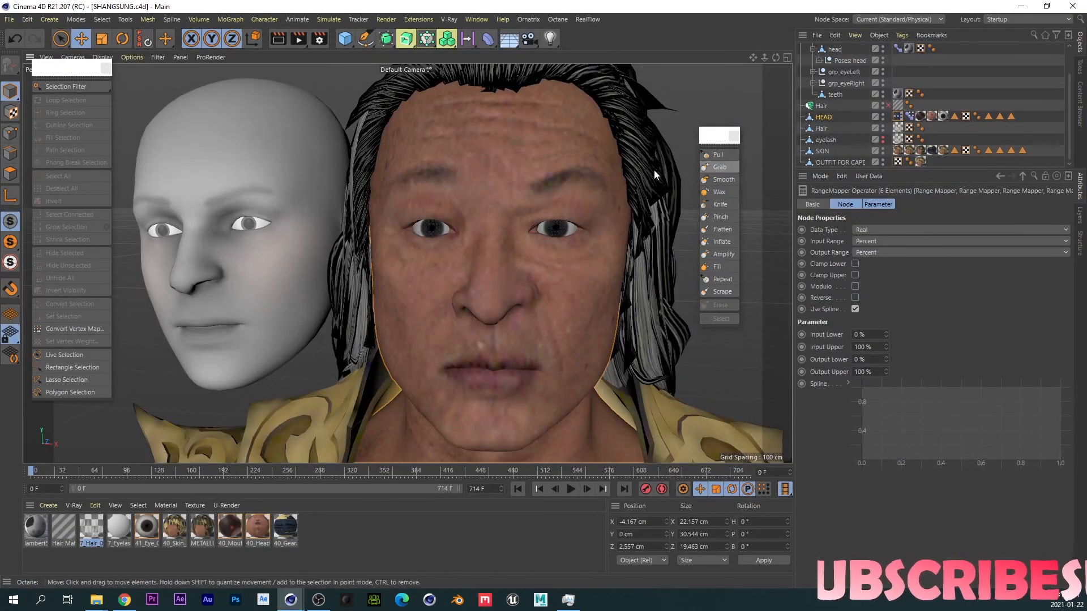
Step: Open the Dope Sheet timeline briefly, close it, and play the animation forward to preview both heads' facial motion
click(472, 19)
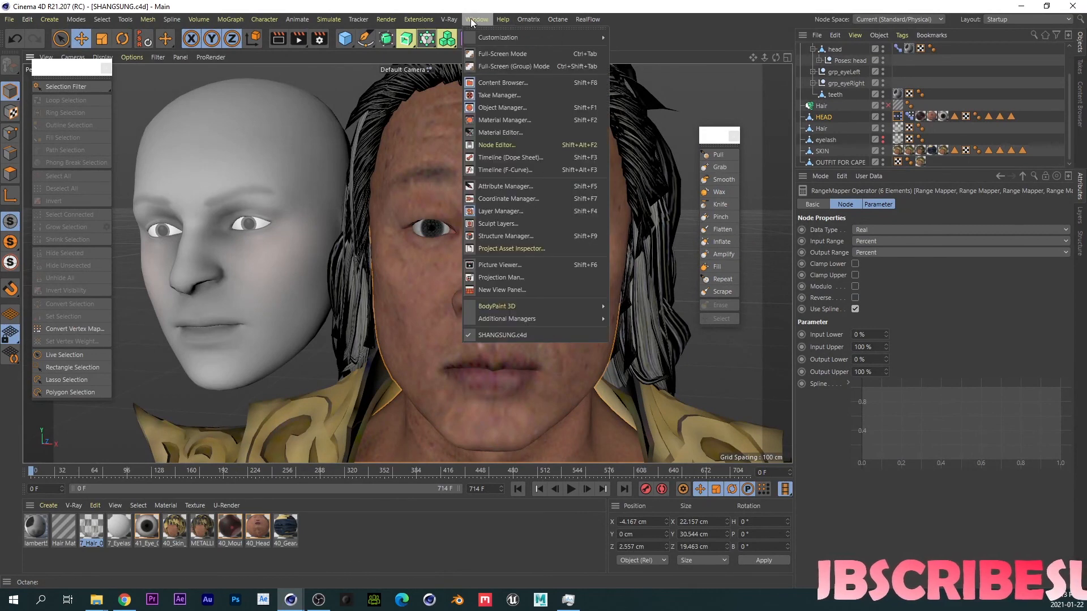
click(524, 157)
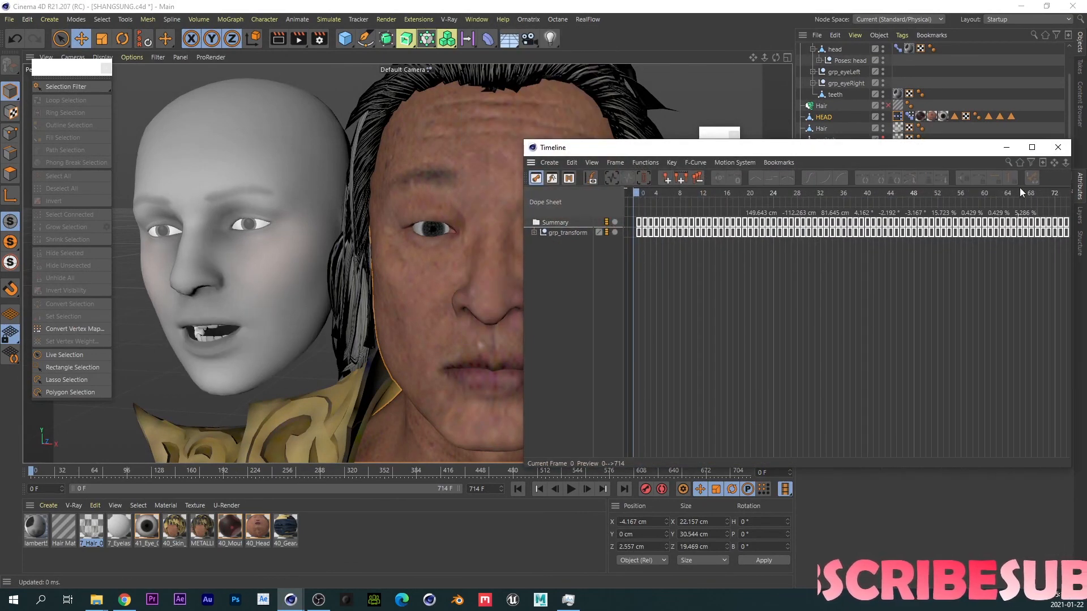
click(1057, 147)
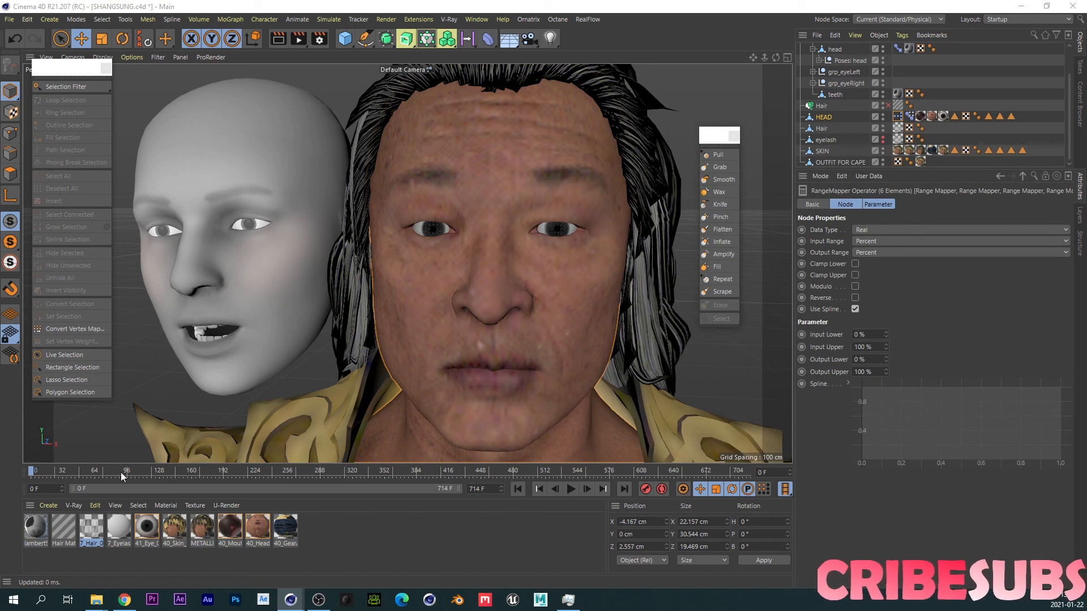
click(570, 489)
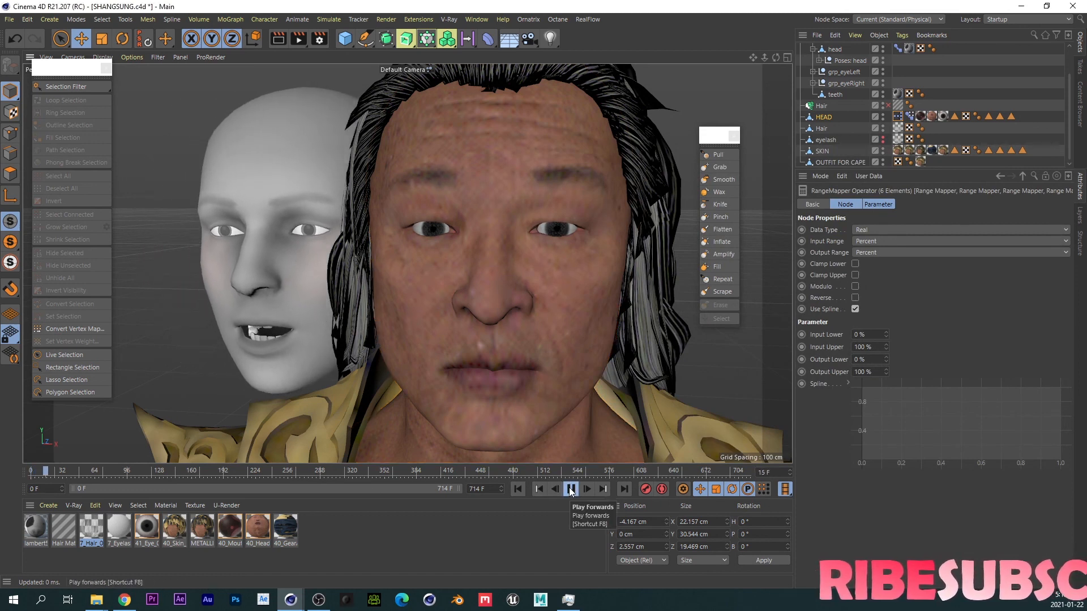